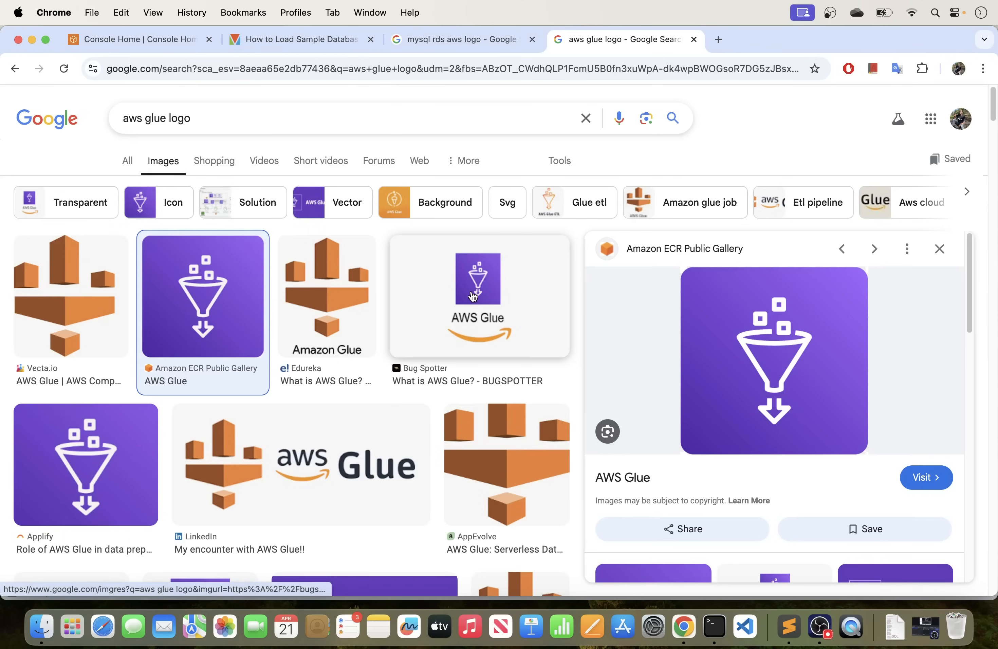
Review the planned MySQL RDS and Glue connection steps in the Sublime Text notes, including security configuration, and put the notes away.
left_click(419, 40)
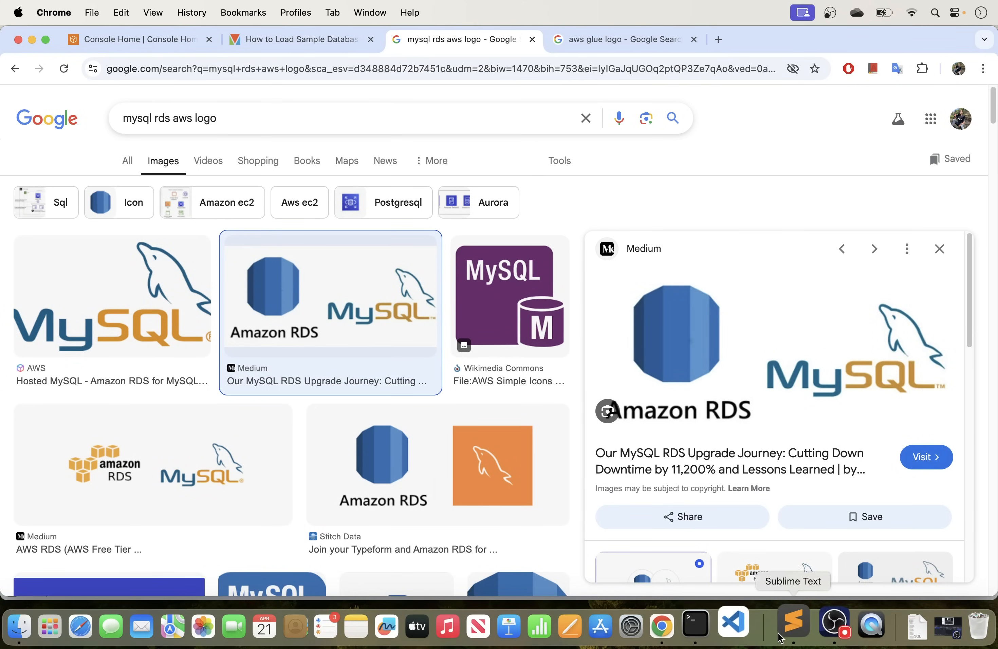
left_click(789, 628)
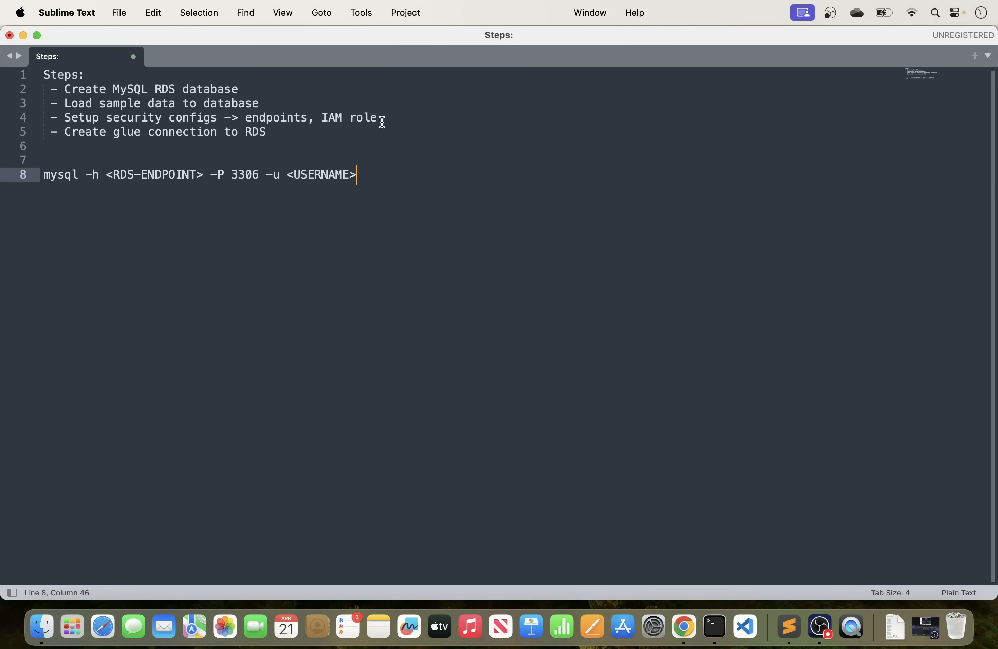
left_click_drag(392, 119, 67, 121)
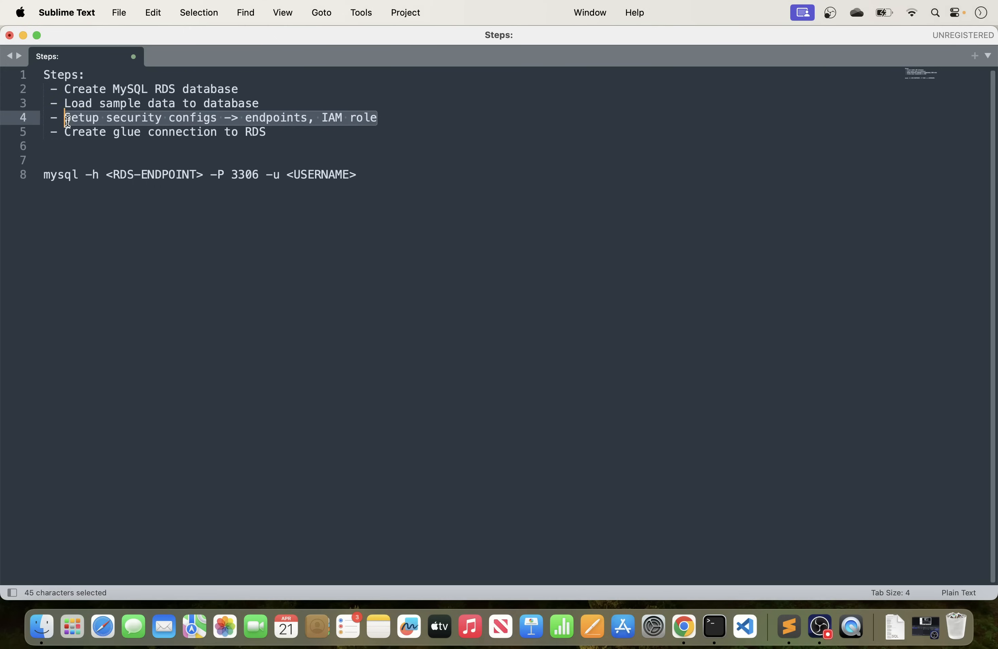
left_click(166, 150)
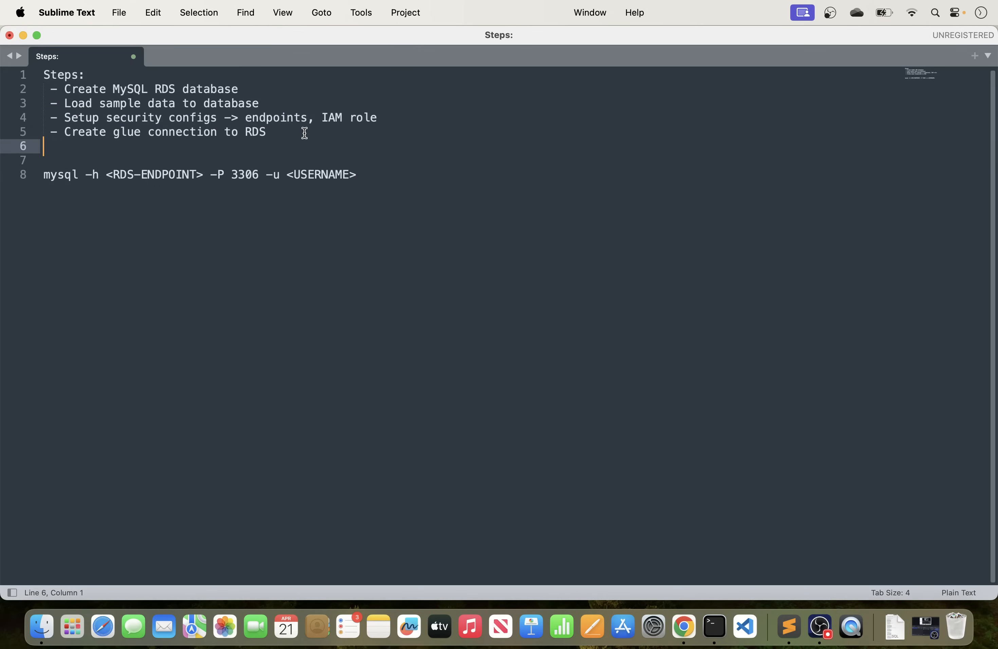
left_click_drag(307, 134, 52, 127)
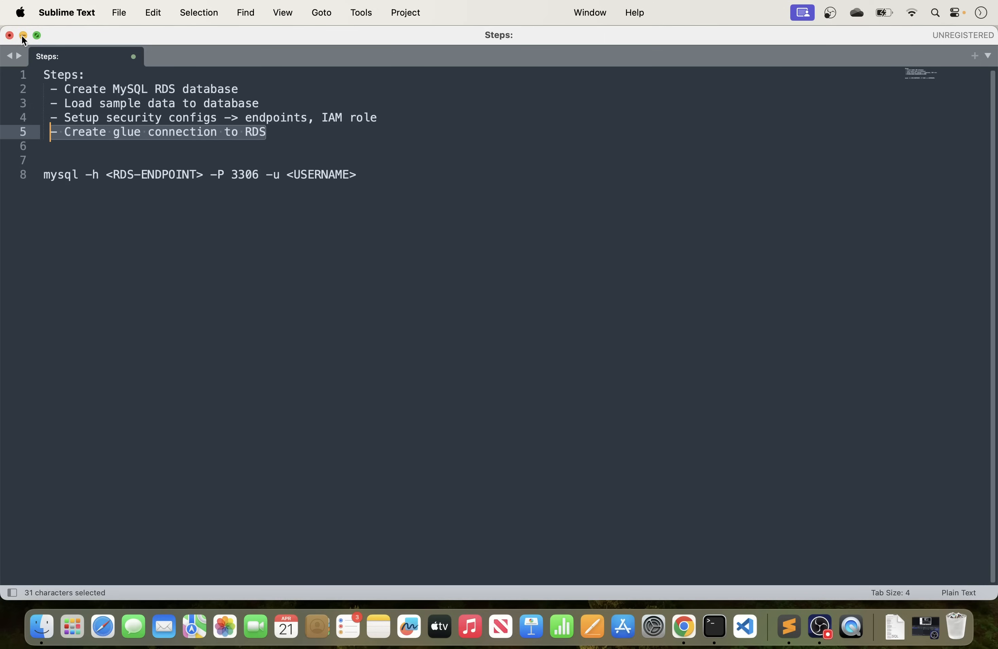
left_click(283, 144)
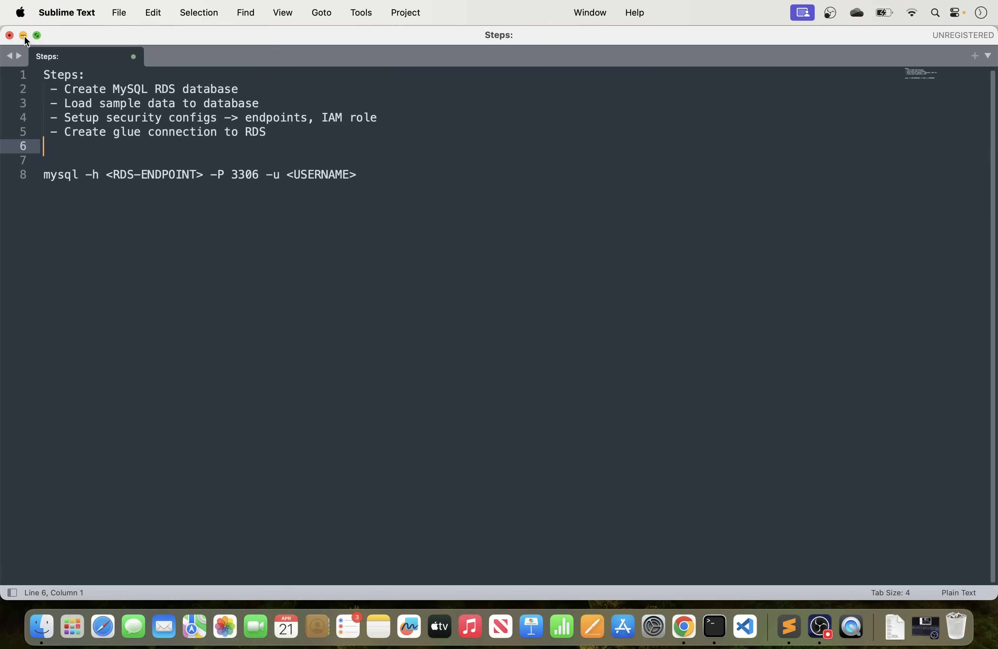
left_click(24, 36)
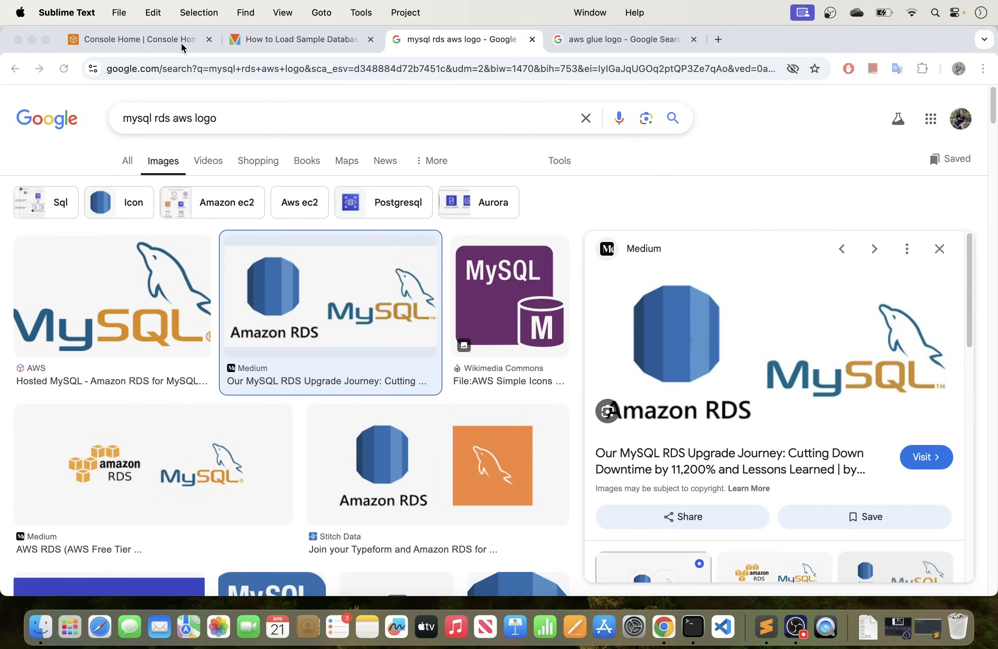
Bring up the AWS Console Home in Chrome full screen and close the two logo image searches.
left_click(137, 38)
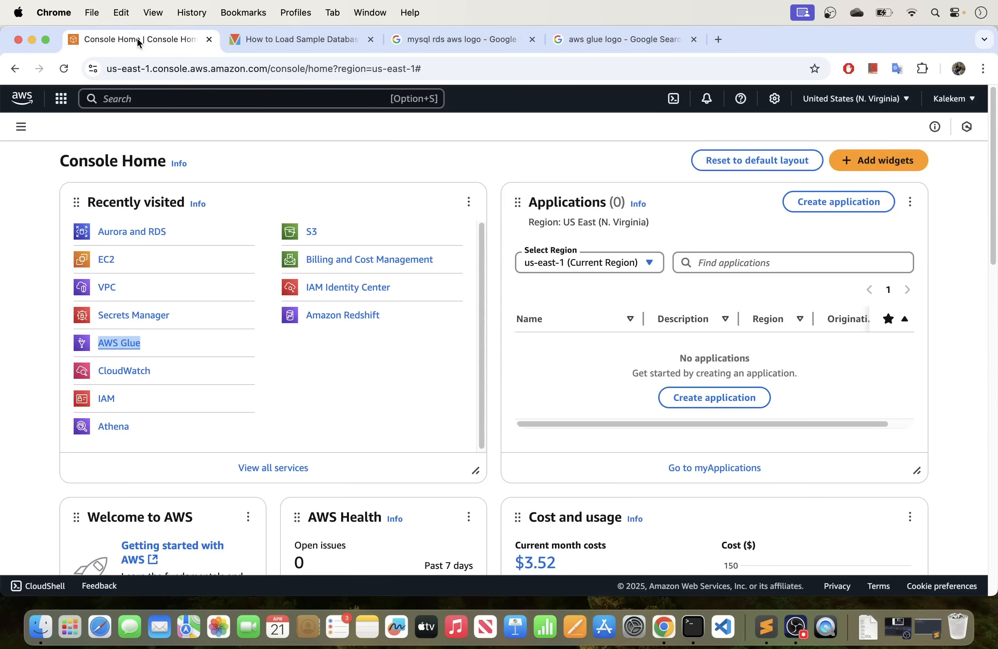
left_click(46, 40)
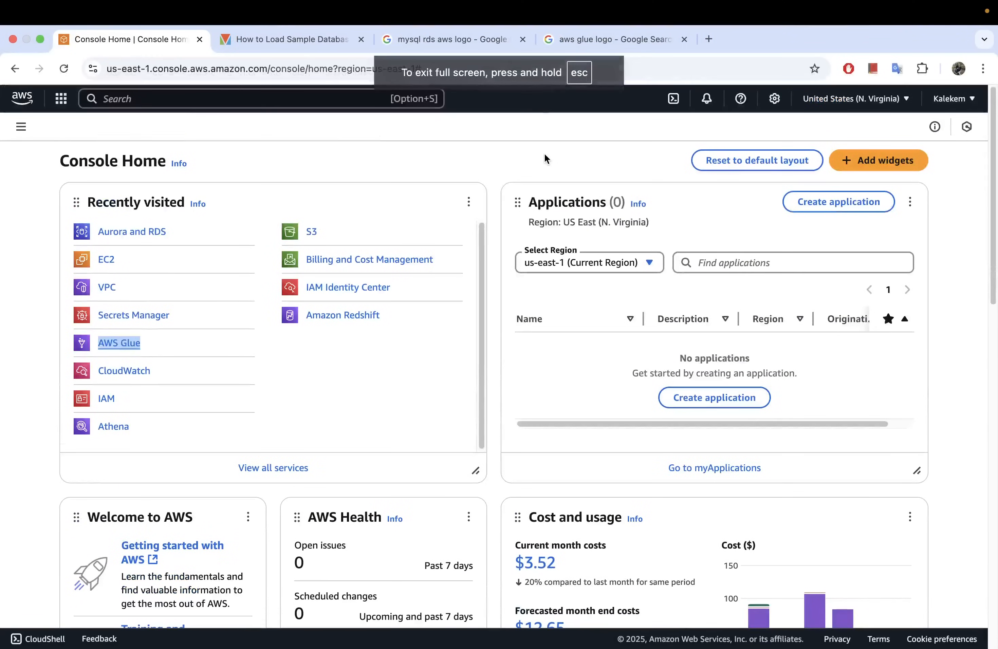
left_click(543, 153)
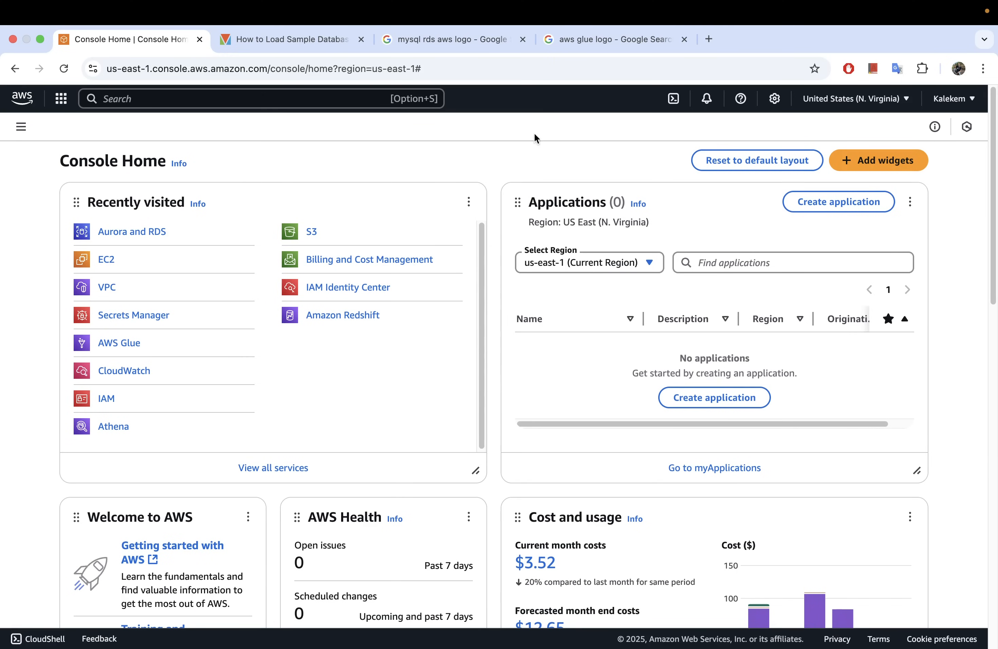
left_click(523, 39)
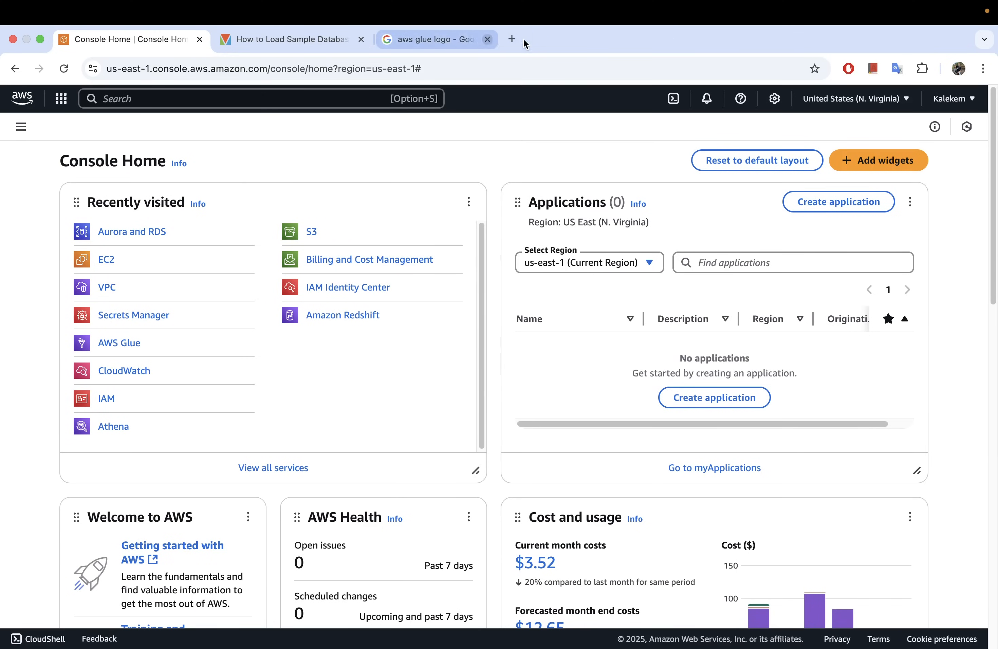
left_click(523, 39)
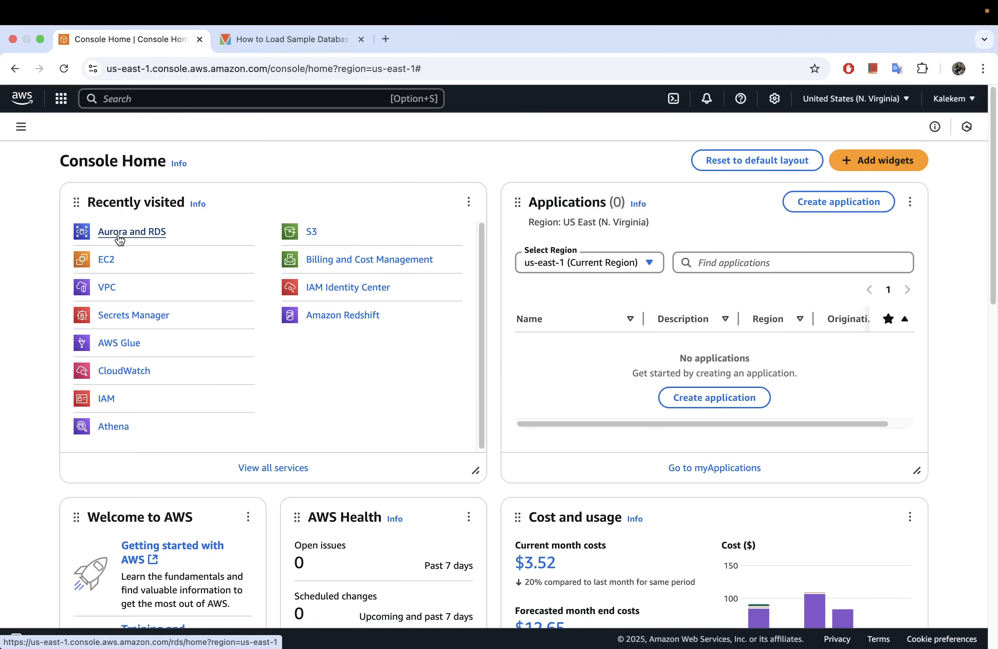
Search the AWS services for "rds" and open Aurora and RDS in a separate browser tab.
left_click(205, 102)
type("rds")
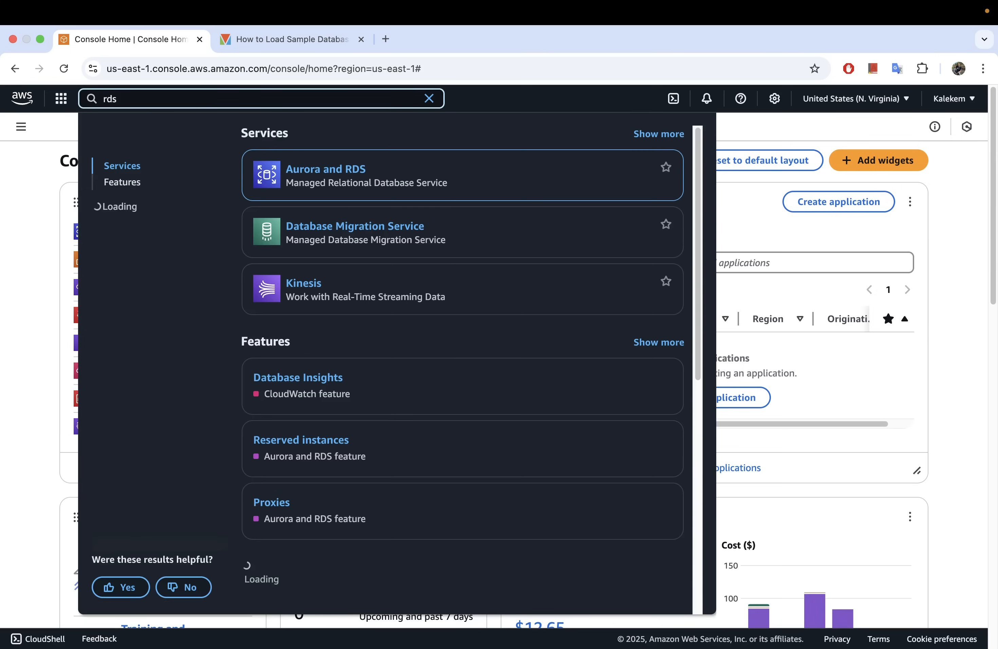
mouse_move(327, 174)
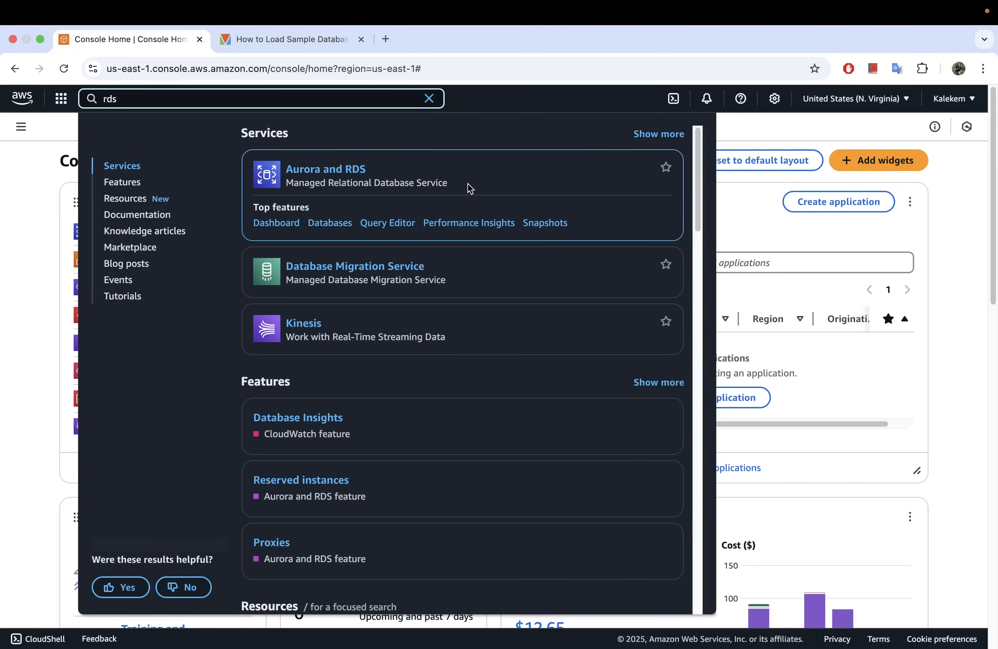
right_click(314, 173)
left_click(354, 179)
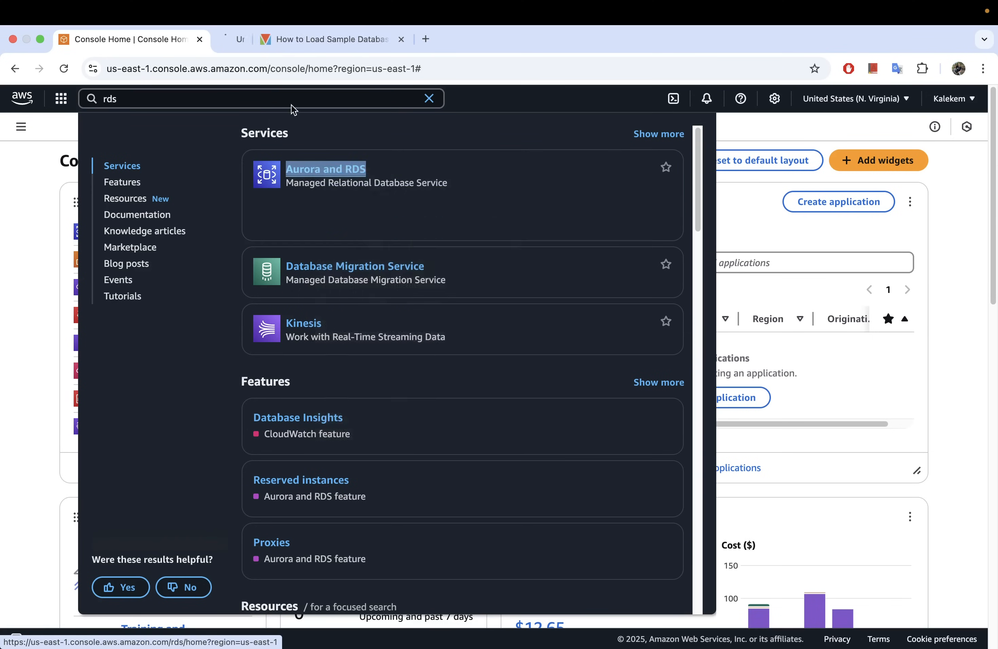
left_click(271, 40)
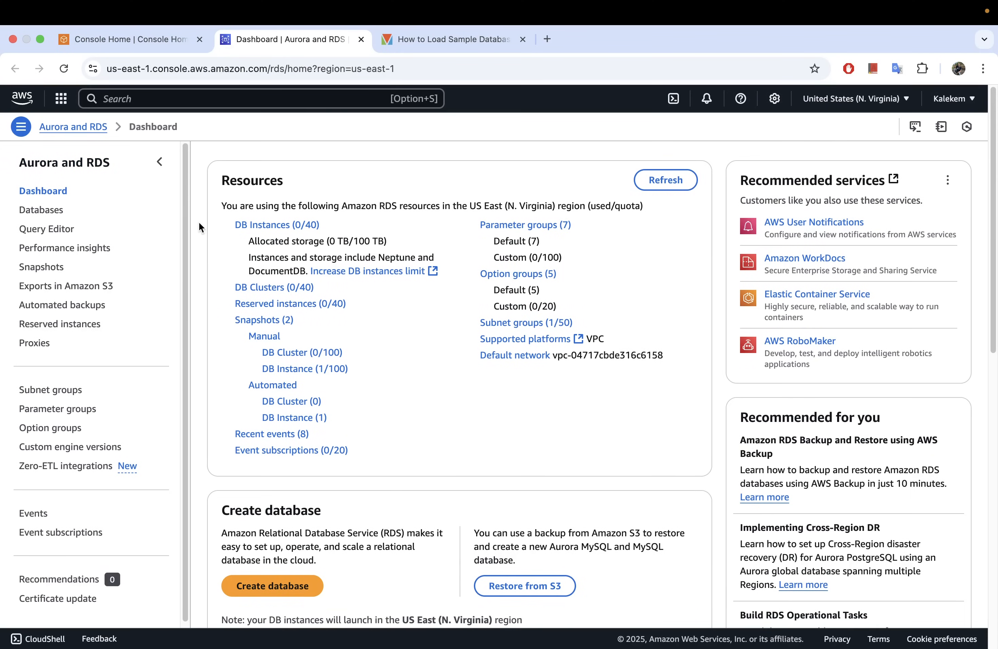
Start creating a database from the DB instances list and choose MySQL as the engine type.
left_click(264, 228)
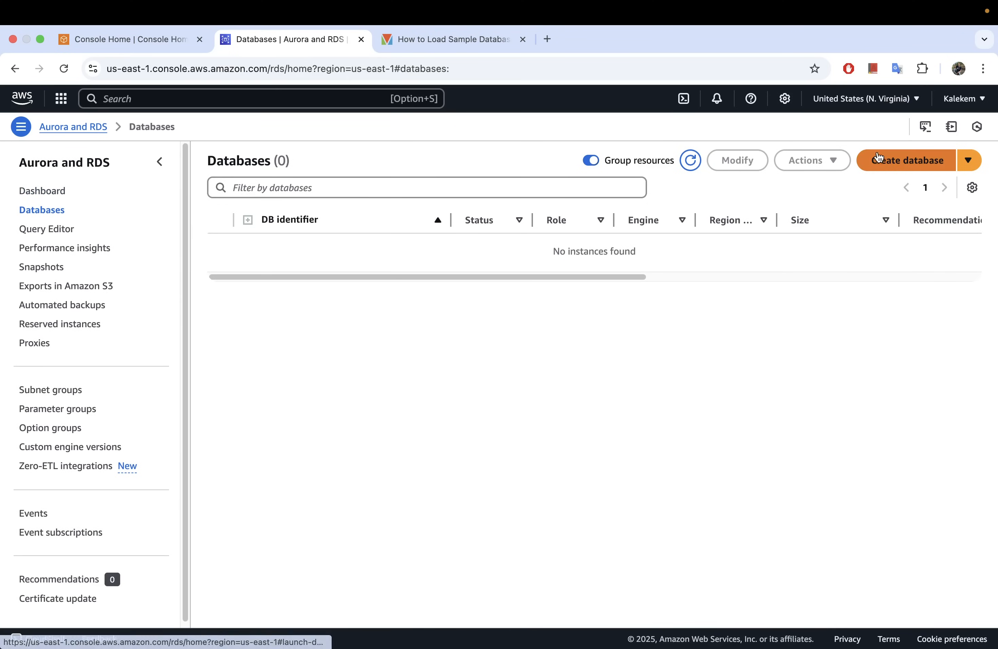
left_click(895, 162)
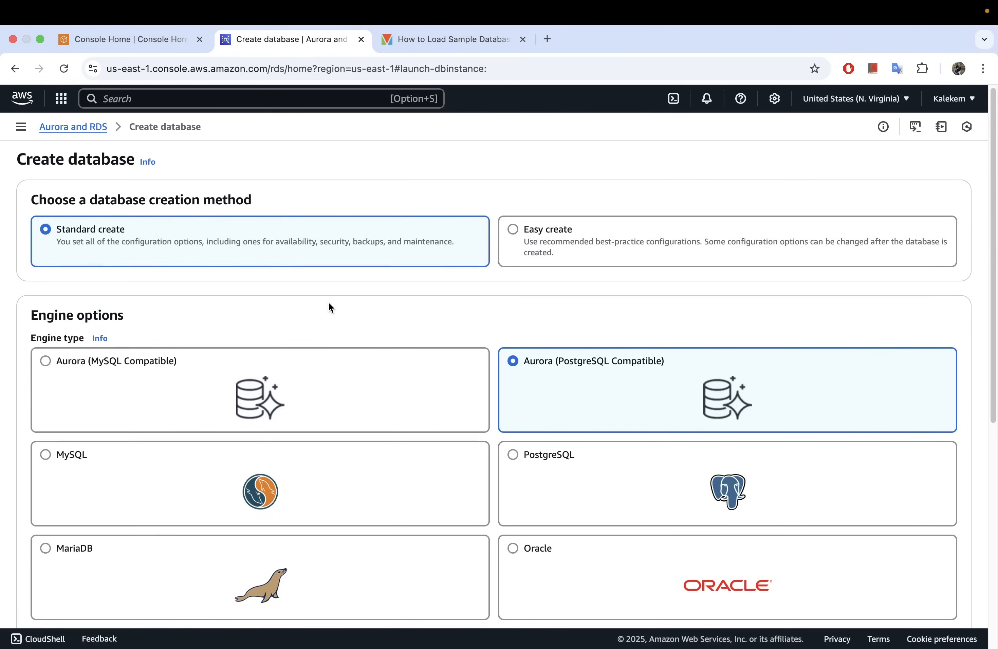
scroll(329, 308, "down", 5)
scroll(331, 303, "down", 1)
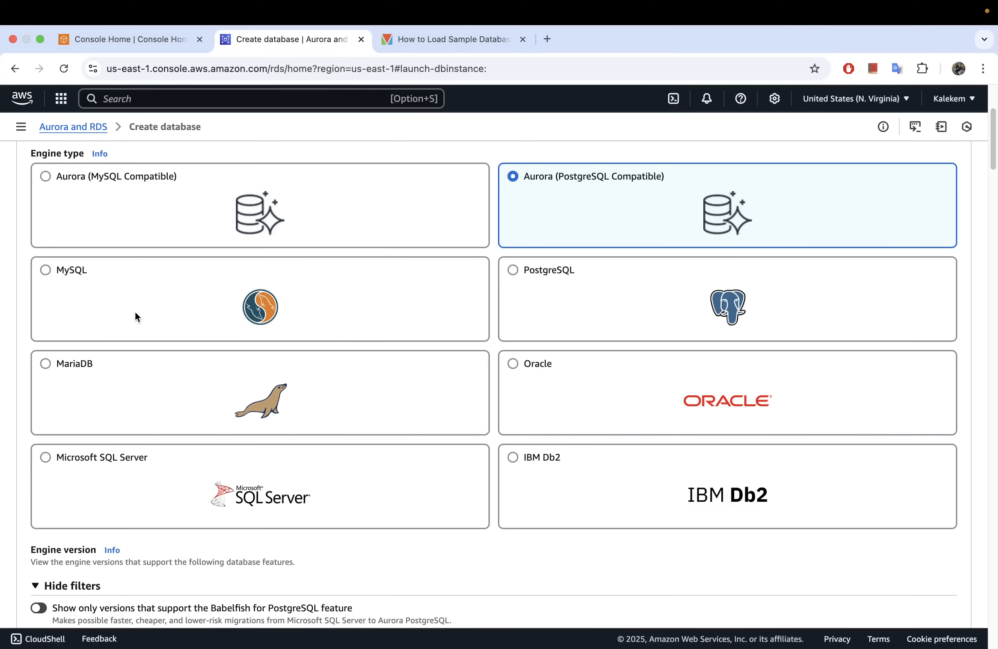
left_click(55, 278)
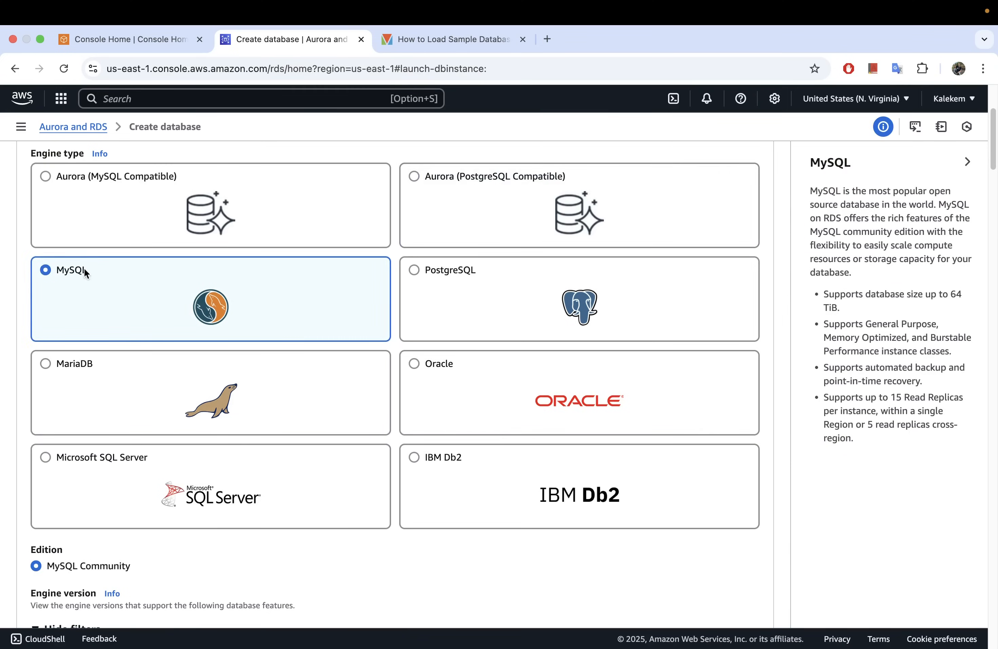
Choose the Free tier template for the new MySQL database.
scroll(129, 300, "down", 6)
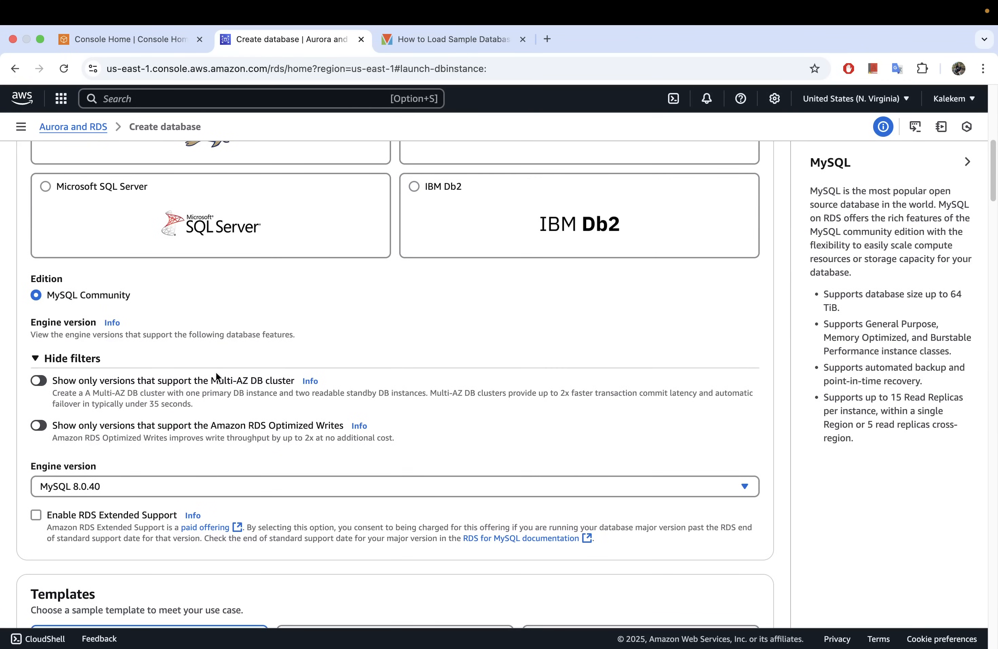
scroll(227, 367, "down", 2)
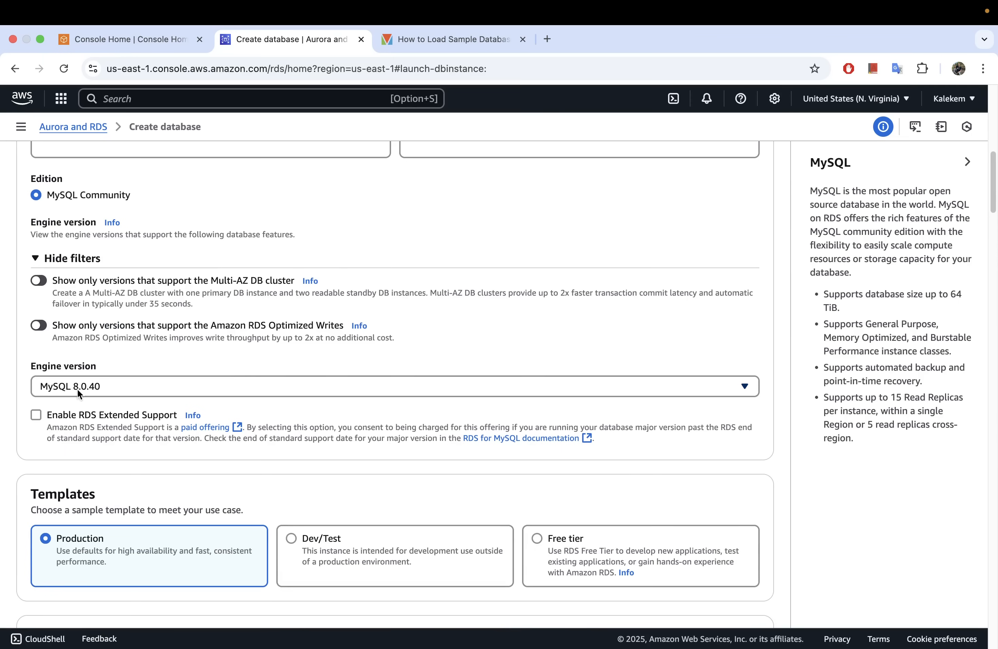
scroll(203, 398, "down", 6)
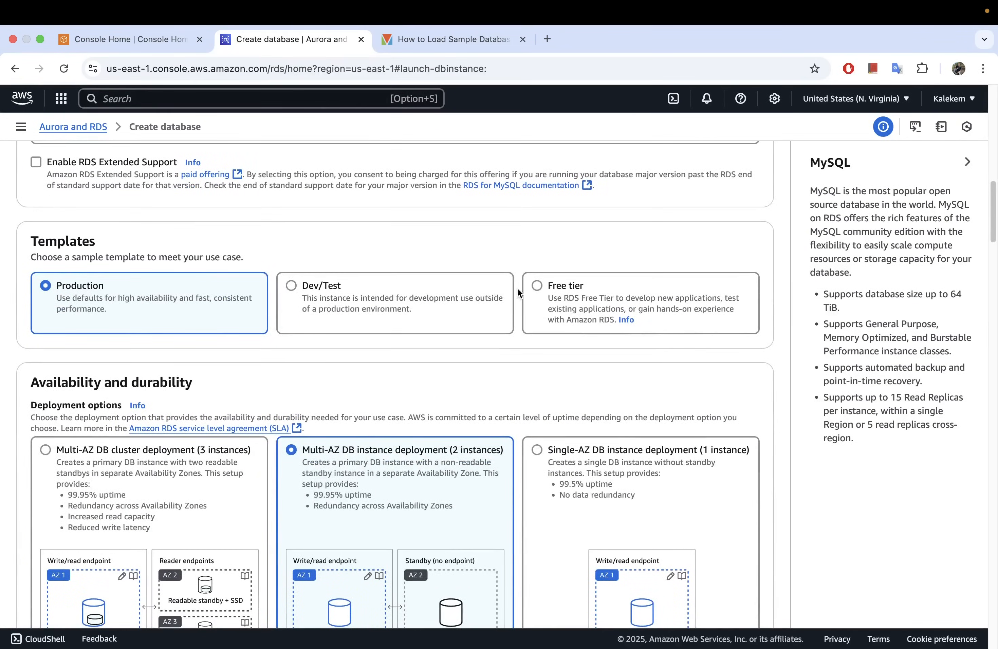
left_click(542, 291)
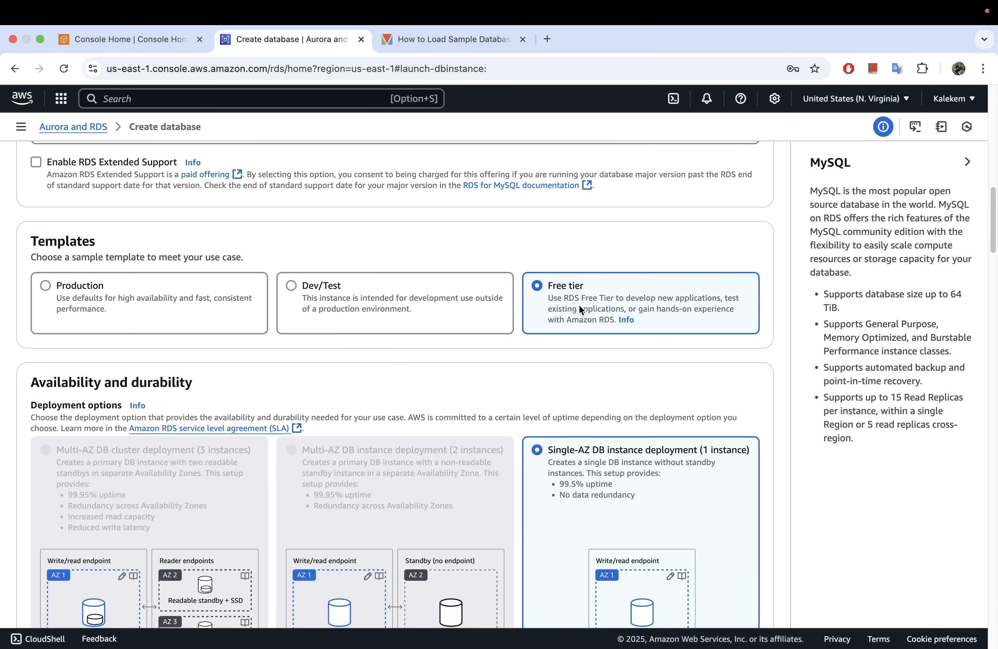
Enter and confirm the self-managed master password for the database's admin user.
scroll(544, 318, "down", 1)
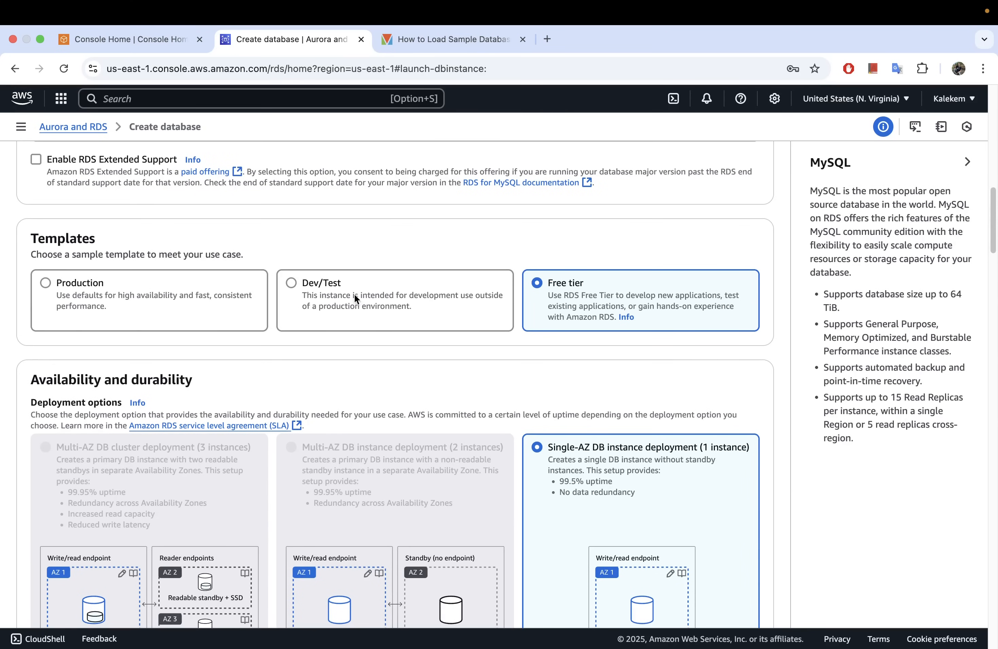
scroll(496, 313, "down", 5)
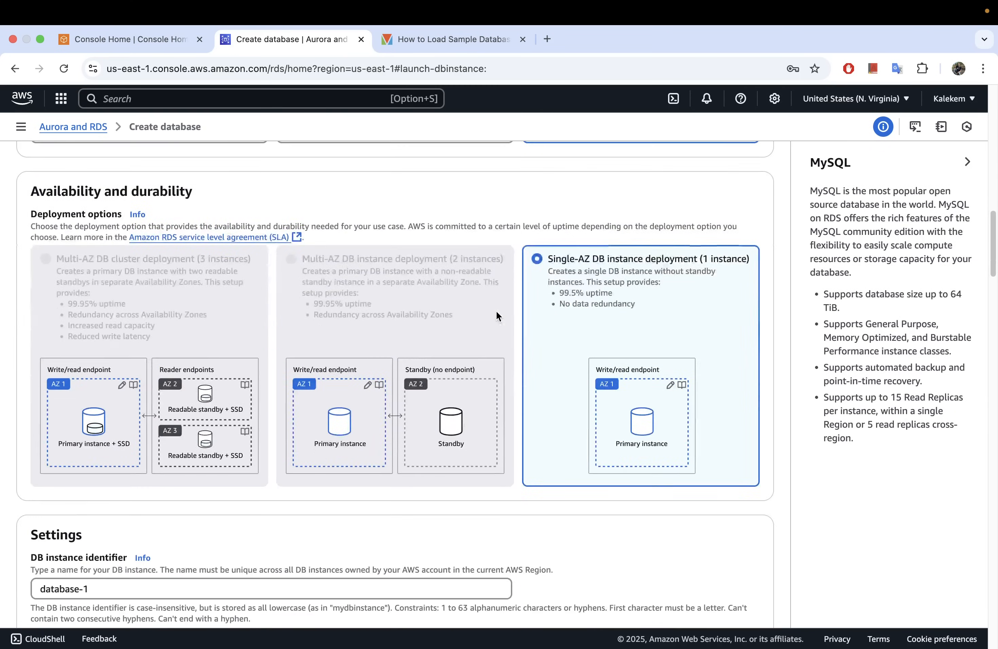
scroll(496, 313, "down", 10)
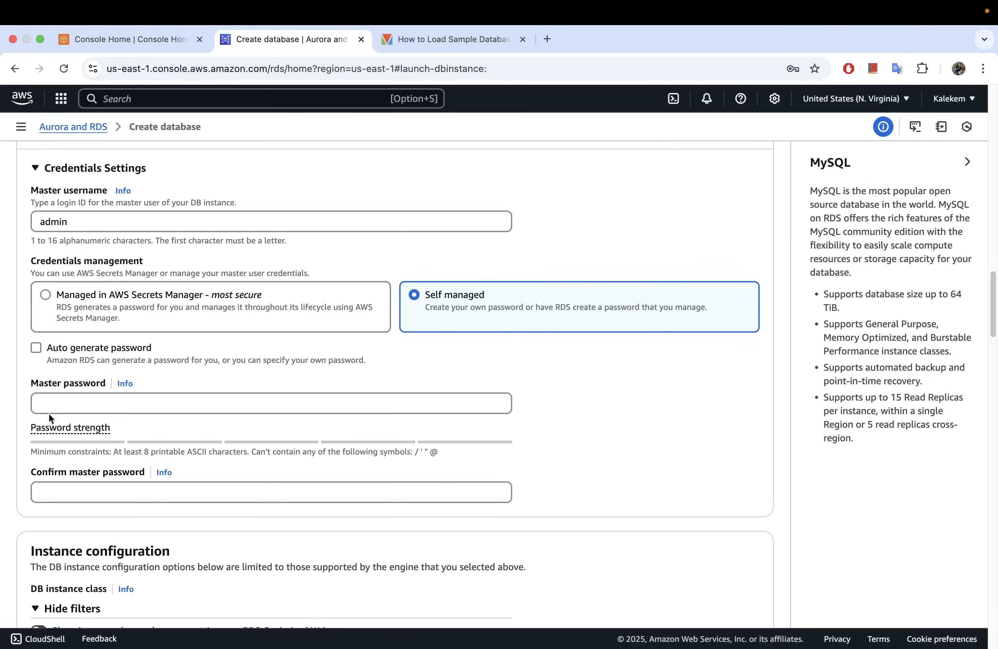
left_click(119, 405)
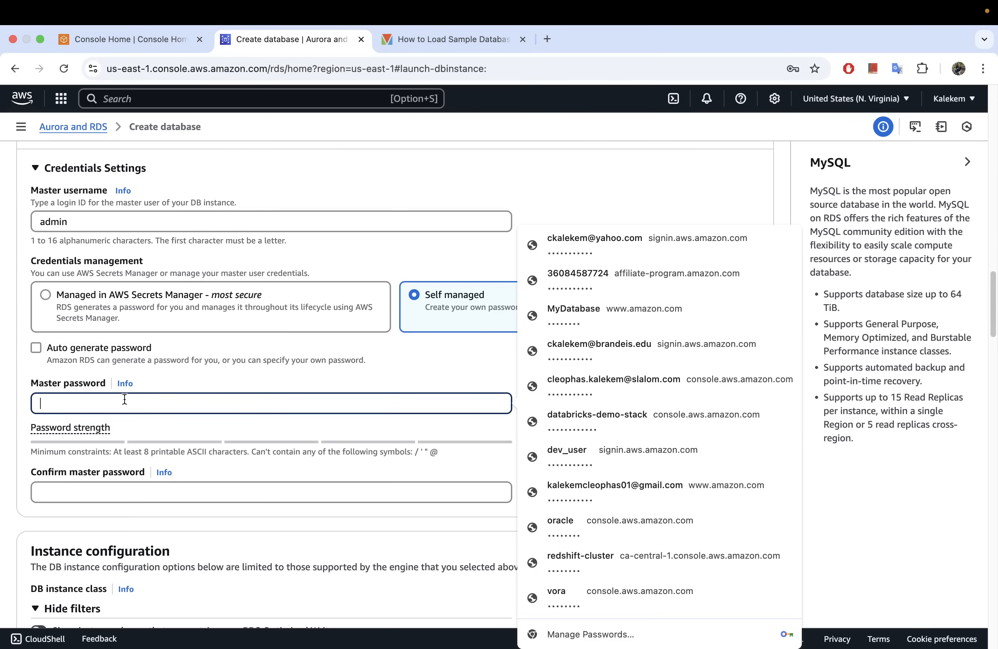
type("*")
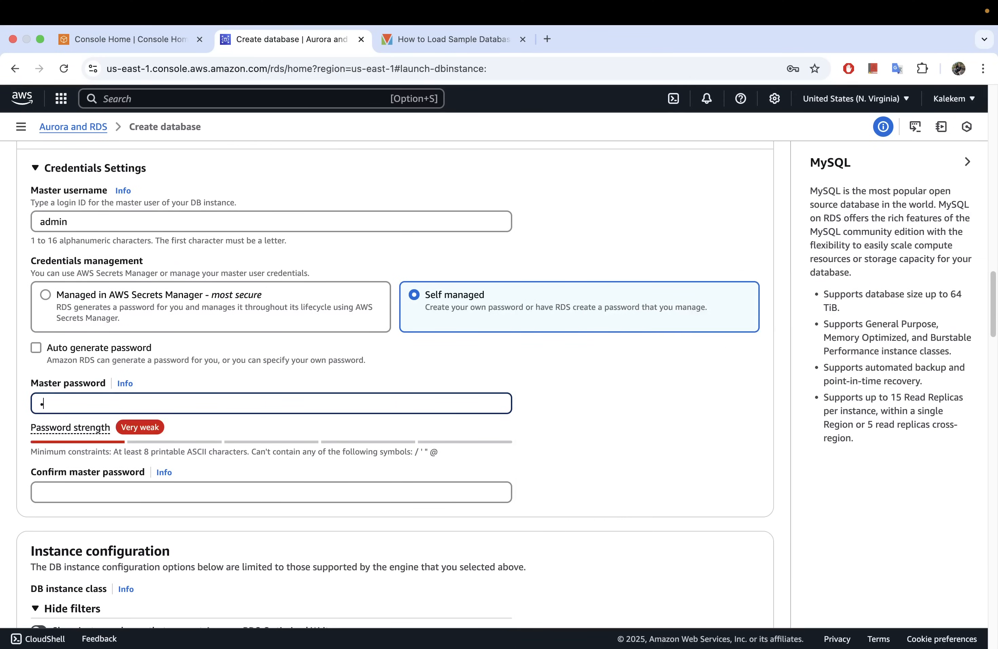
type("**********")
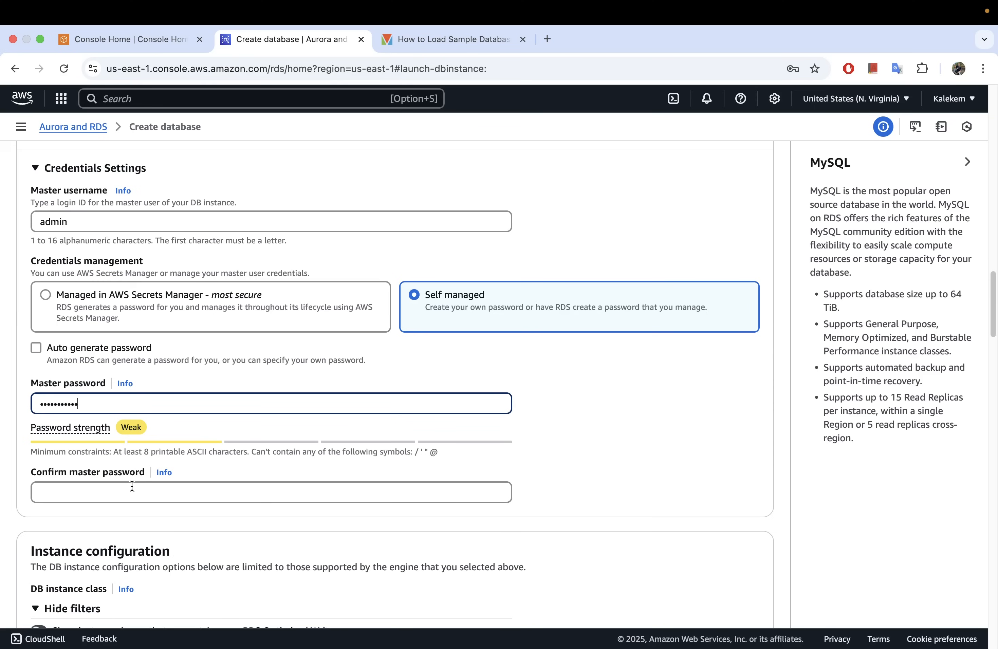
left_click(133, 491)
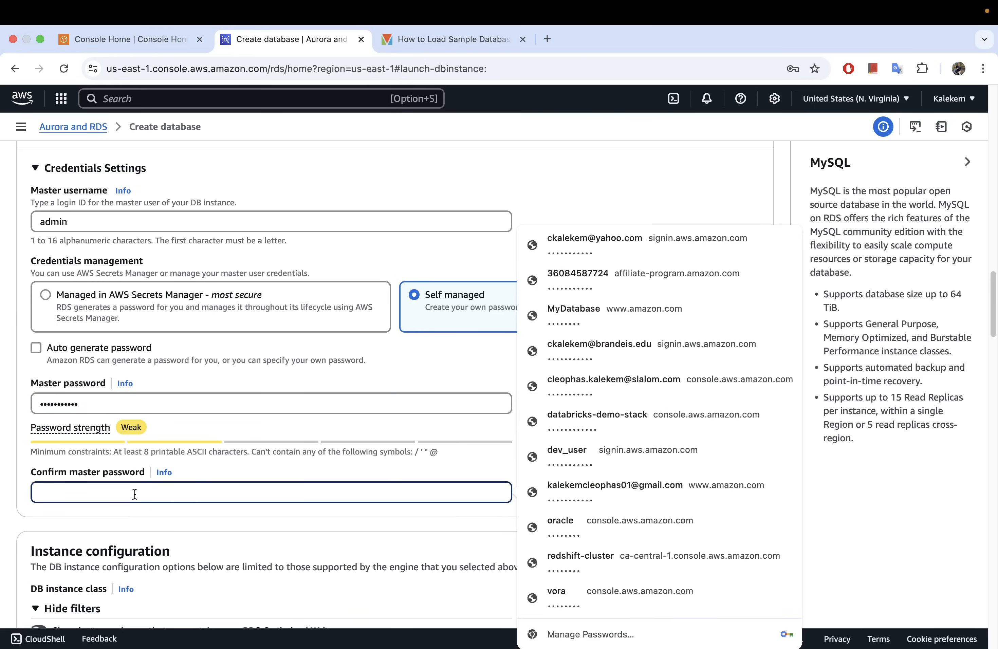
type("*")
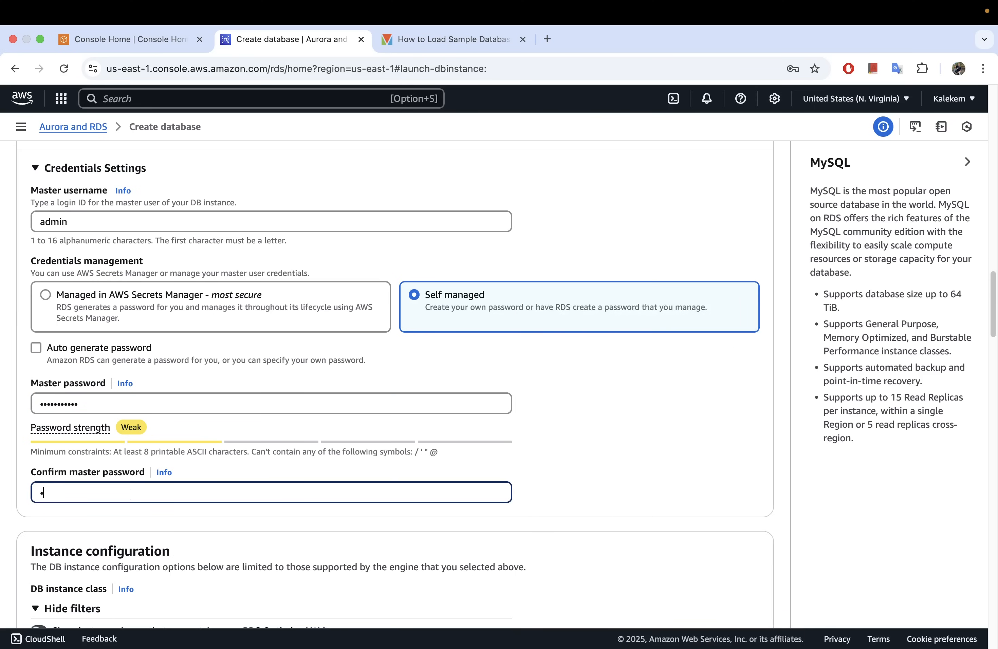
type("**********")
left_click(230, 529)
Enable public access for the new MySQL database in its connectivity settings.
scroll(235, 468, "down", 1)
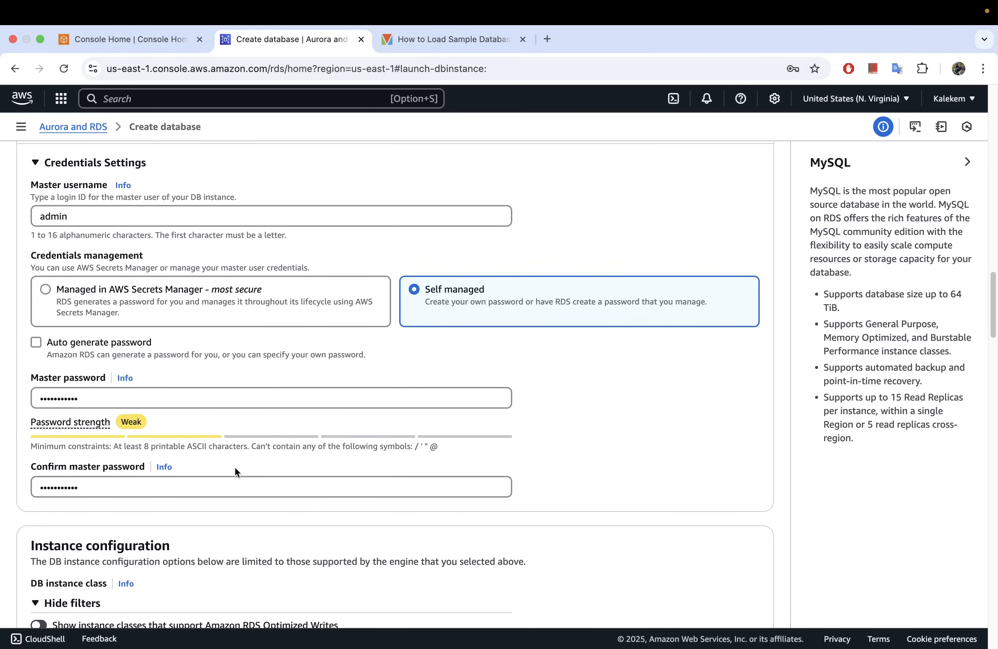
scroll(235, 467, "down", 10)
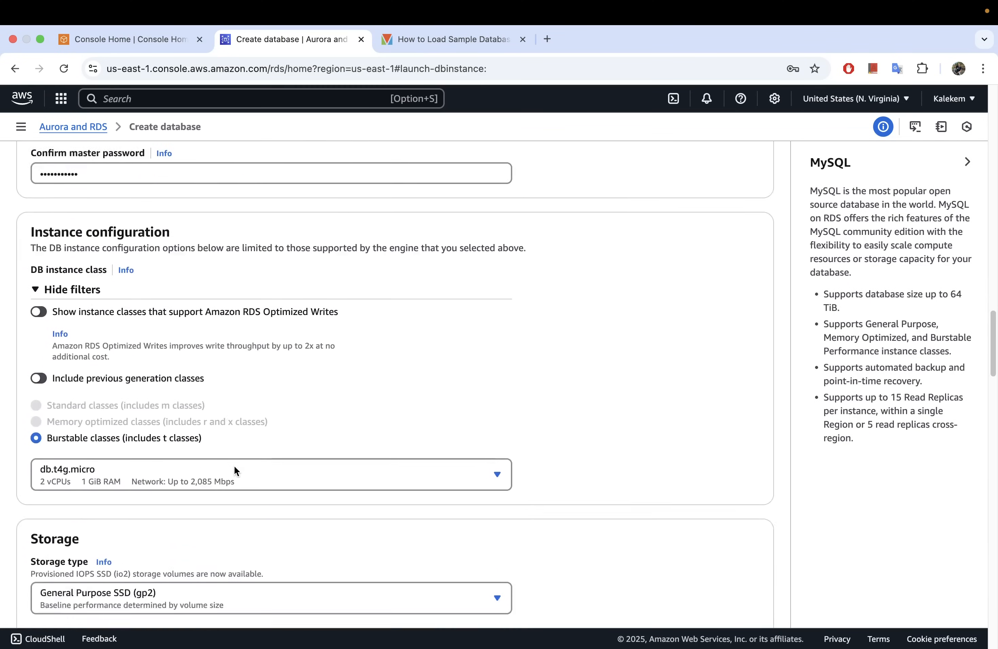
scroll(234, 465, "down", 3)
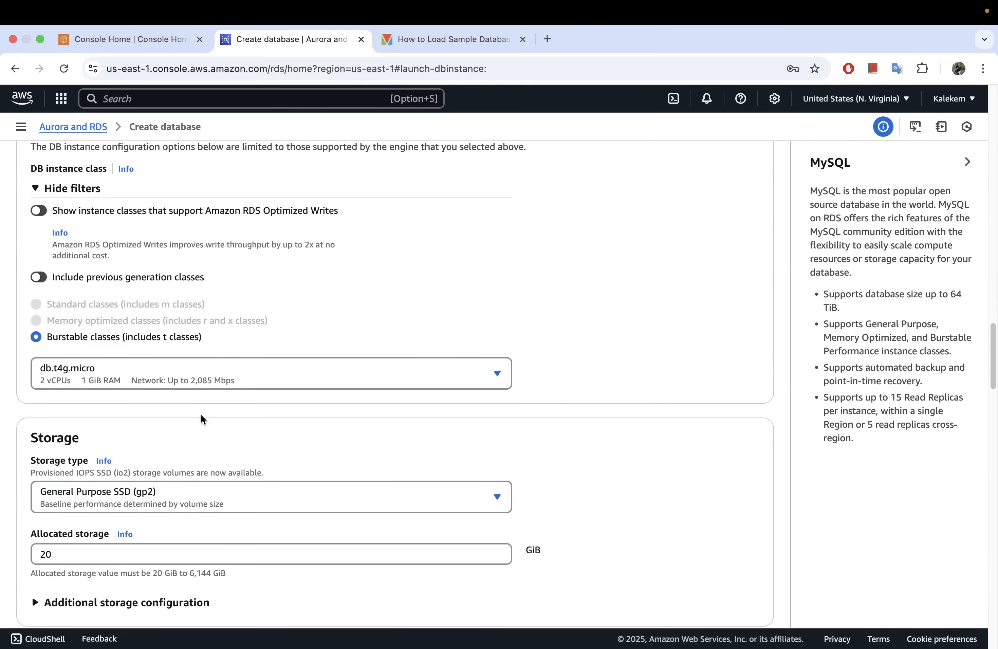
scroll(201, 417, "down", 5)
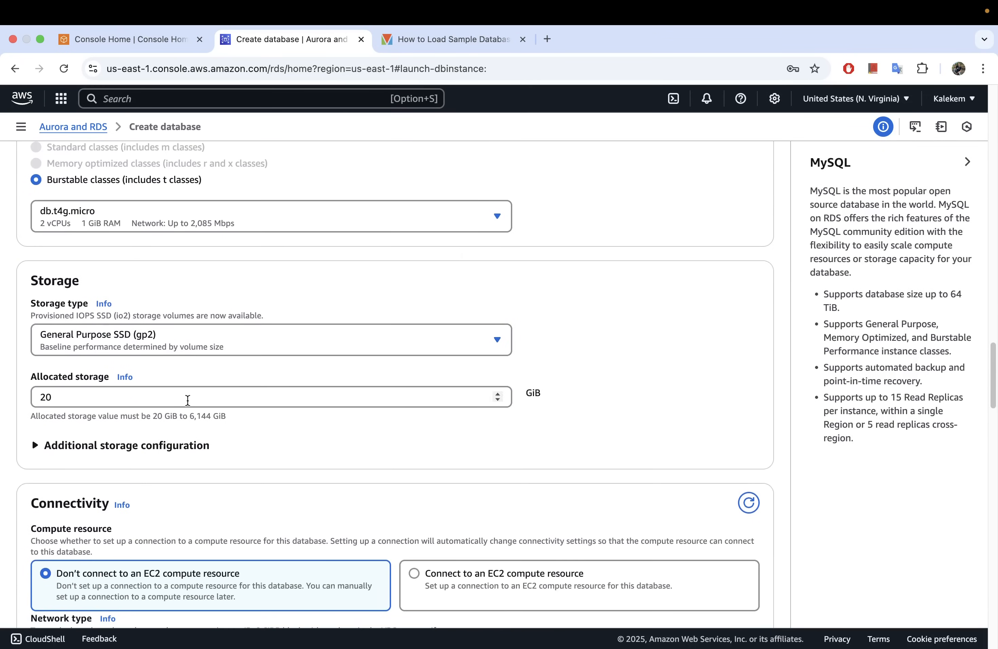
scroll(187, 401, "down", 9)
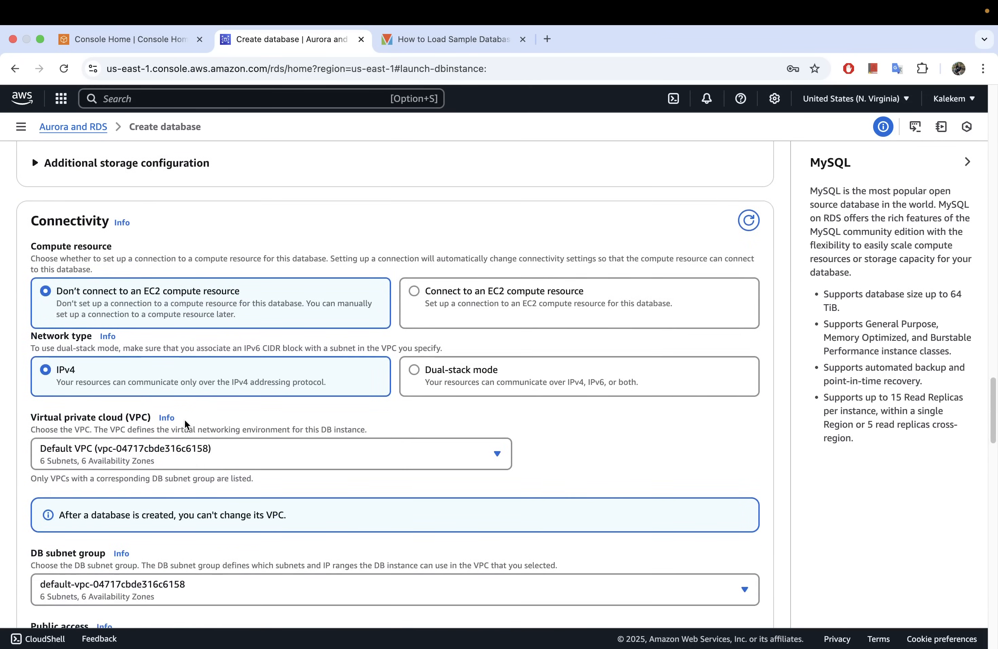
scroll(184, 419, "down", 3)
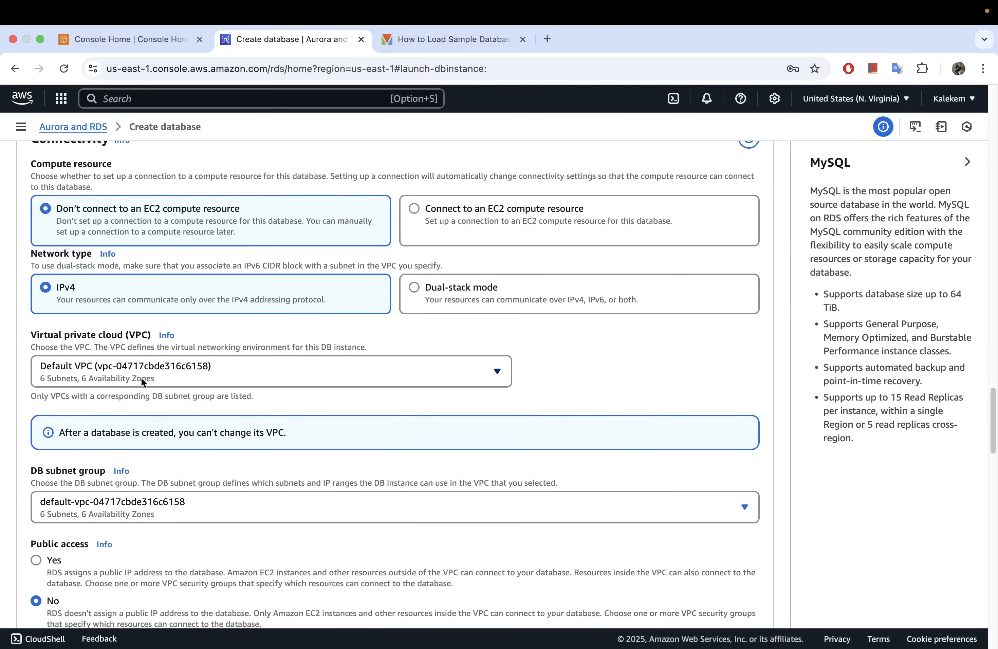
scroll(119, 426, "down", 1)
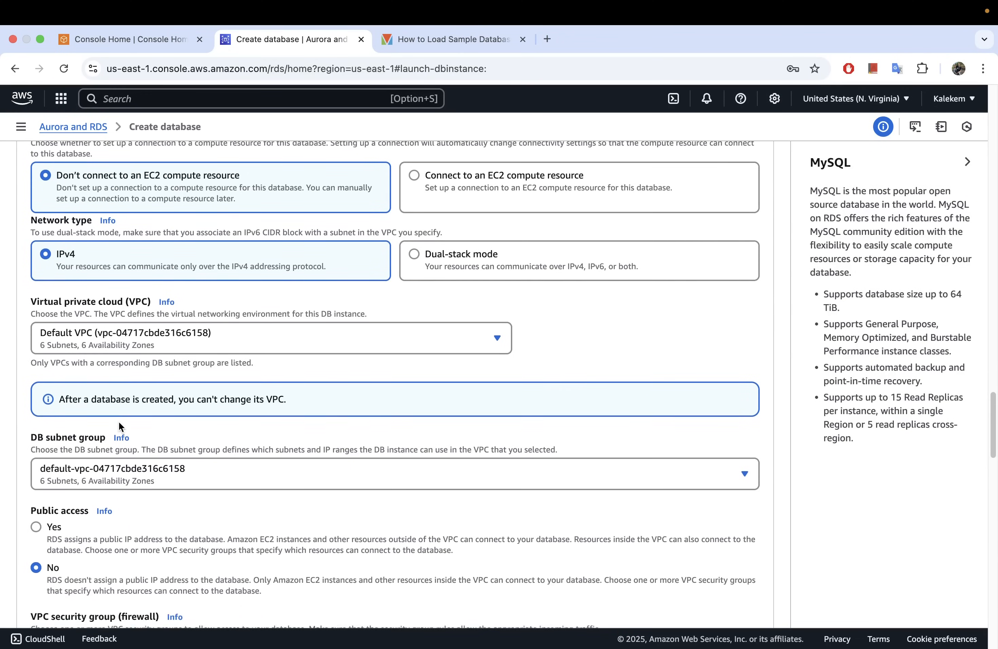
scroll(119, 426, "down", 2)
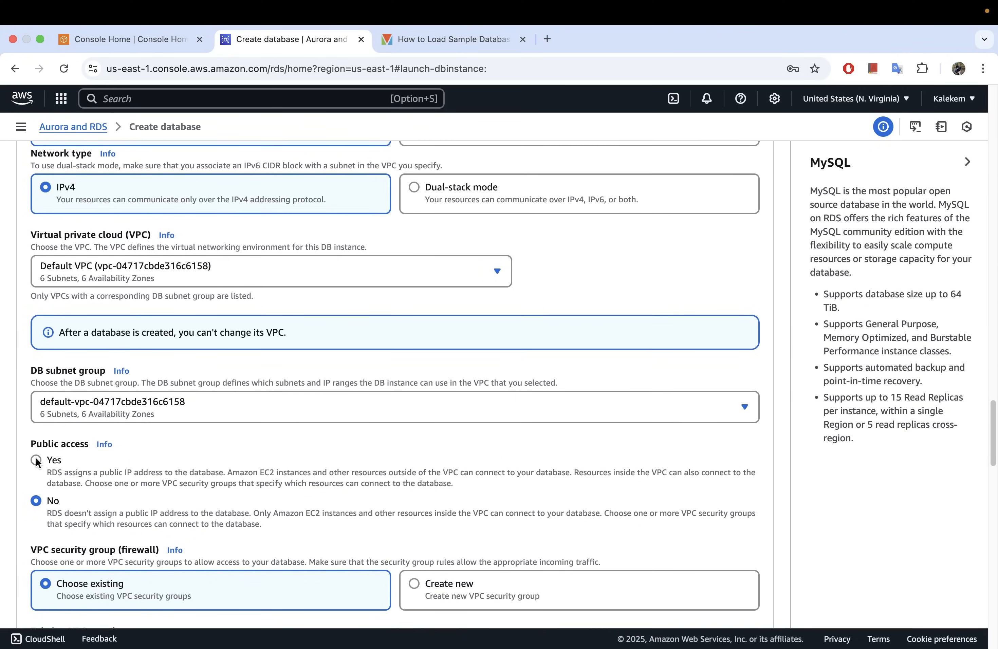
left_click(36, 460)
Choose to create a new VPC security group for the database and name it mysql_security_group.
scroll(190, 492, "down", 3)
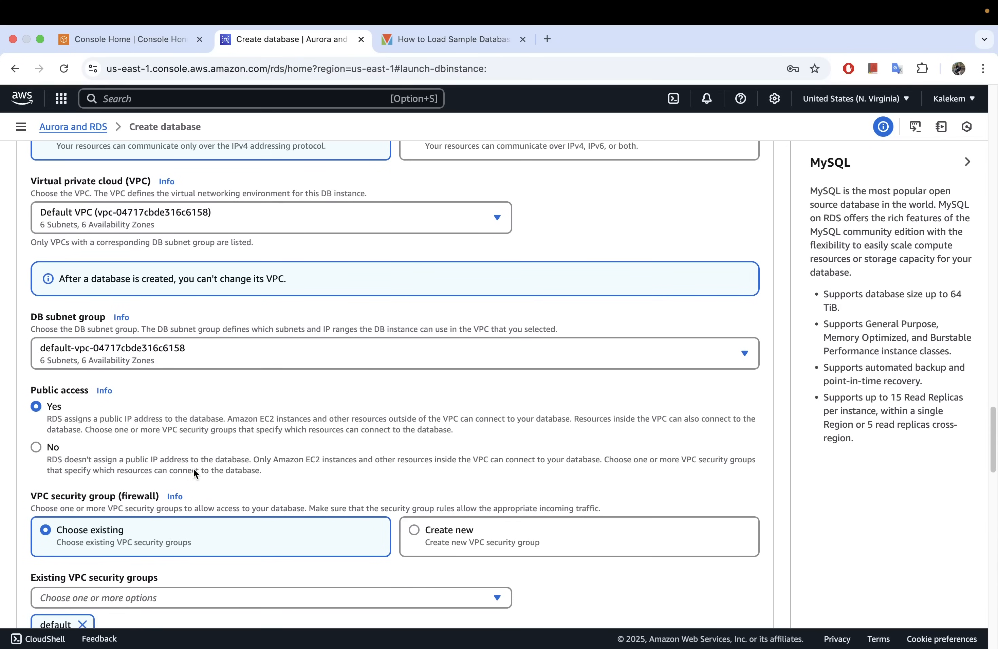
scroll(177, 460, "down", 3)
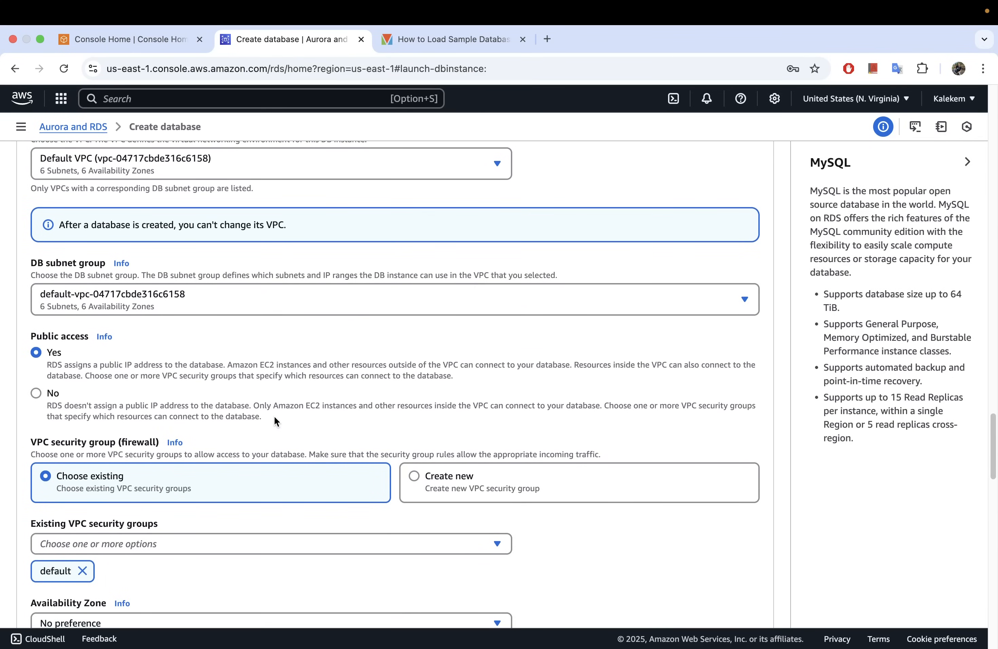
scroll(274, 409, "down", 8)
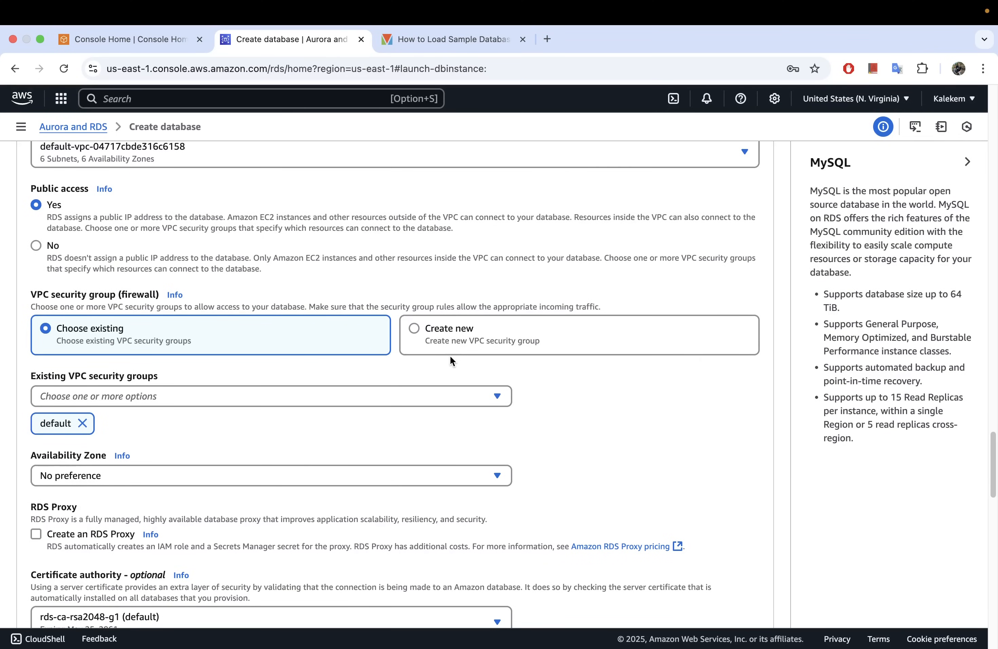
left_click(442, 336)
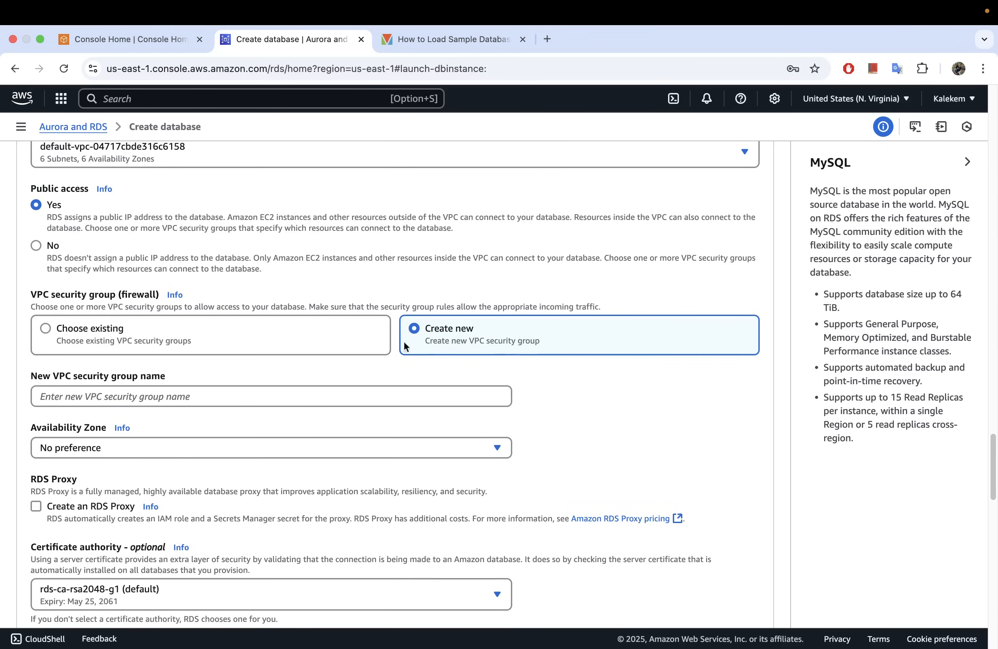
left_click(110, 398)
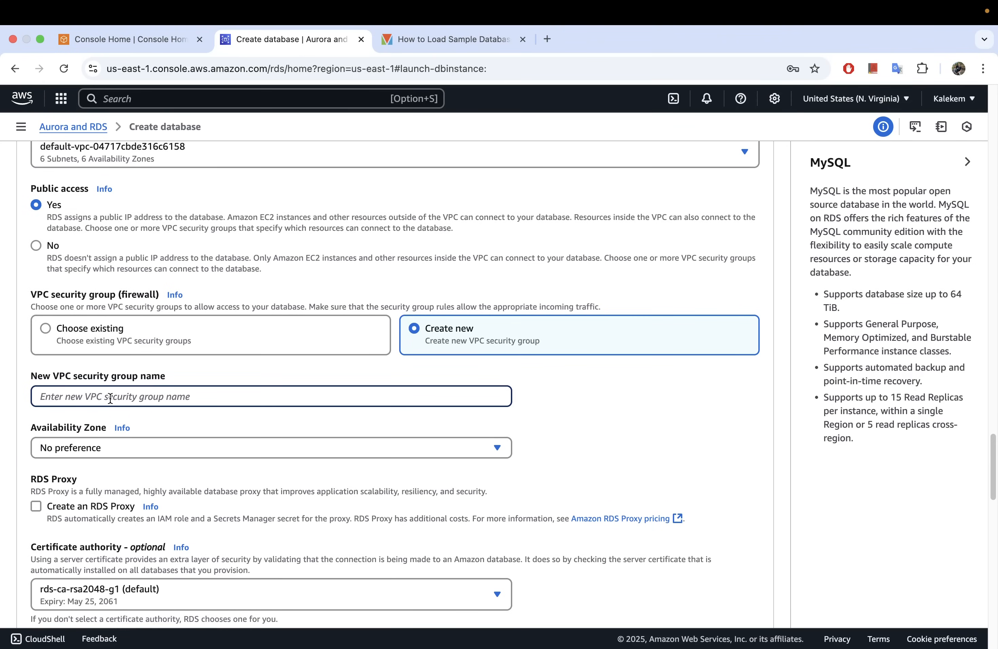
type("mysql")
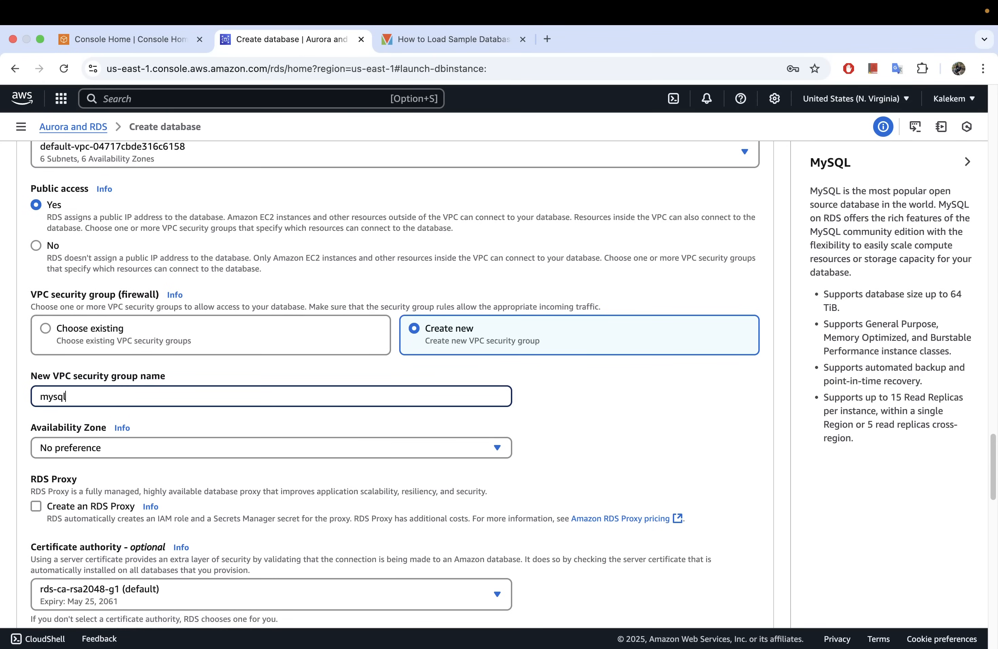
type("_security_group")
Search the AWS services for "ec2", open EC2 in a separate browser tab and show its security groups list.
left_click(141, 99)
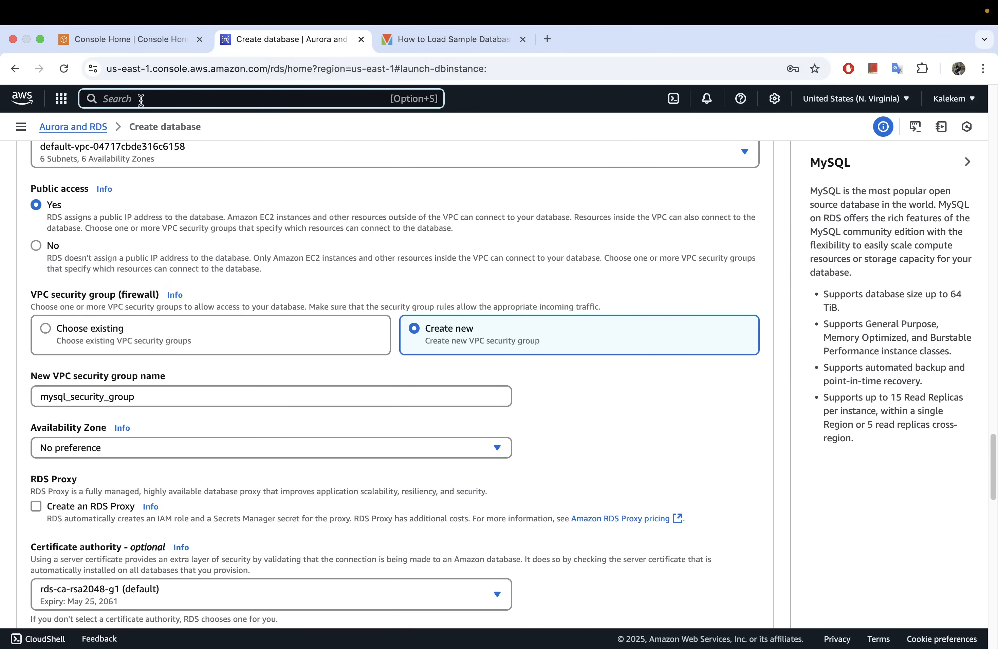
type("ec2")
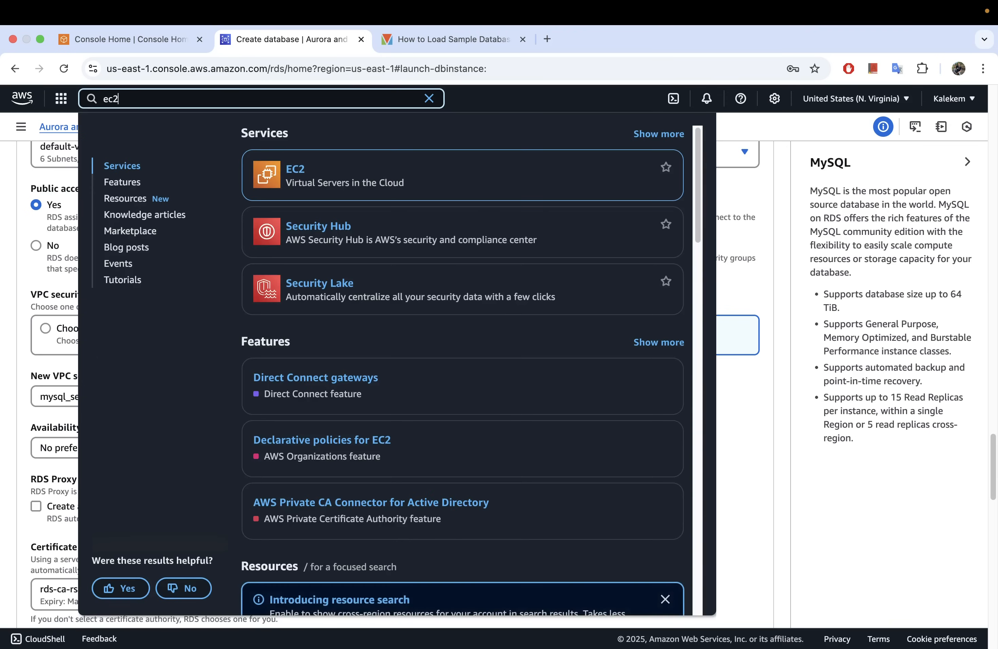
right_click(298, 170)
left_click(314, 180)
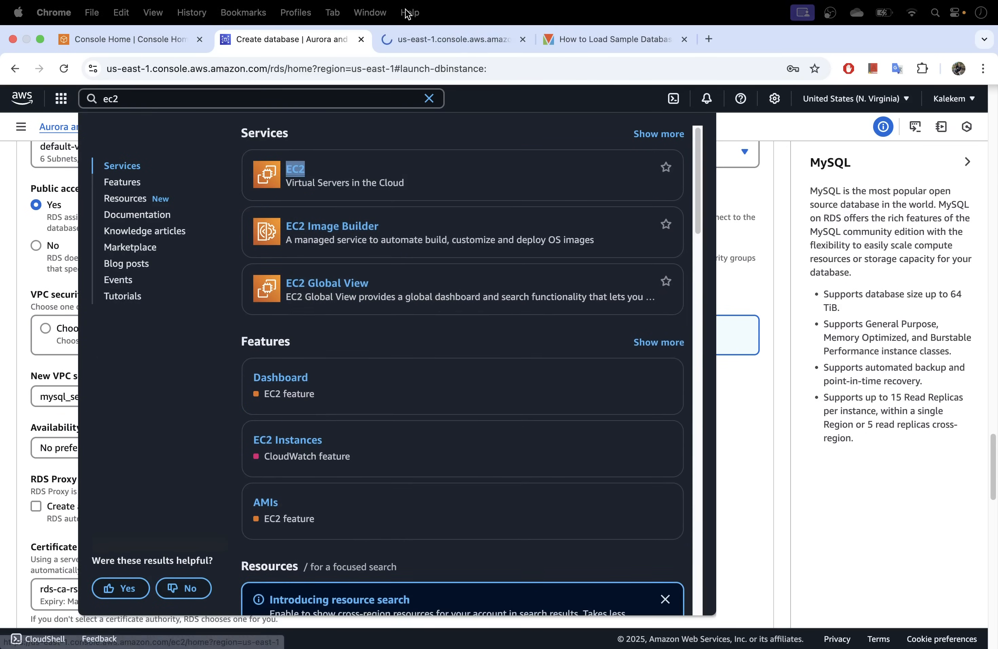
left_click(430, 38)
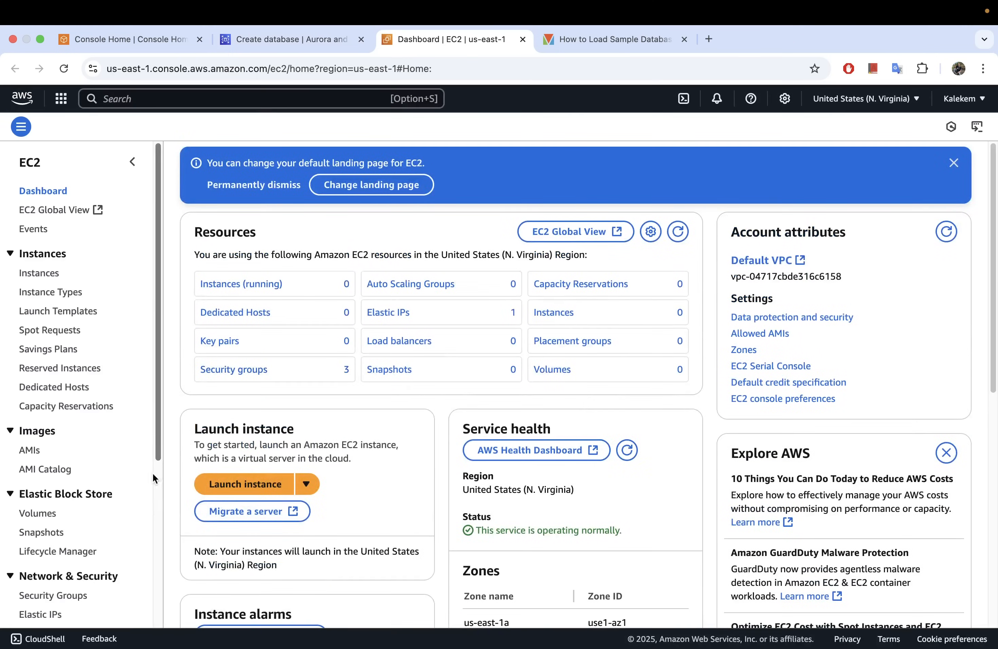
left_click(254, 377)
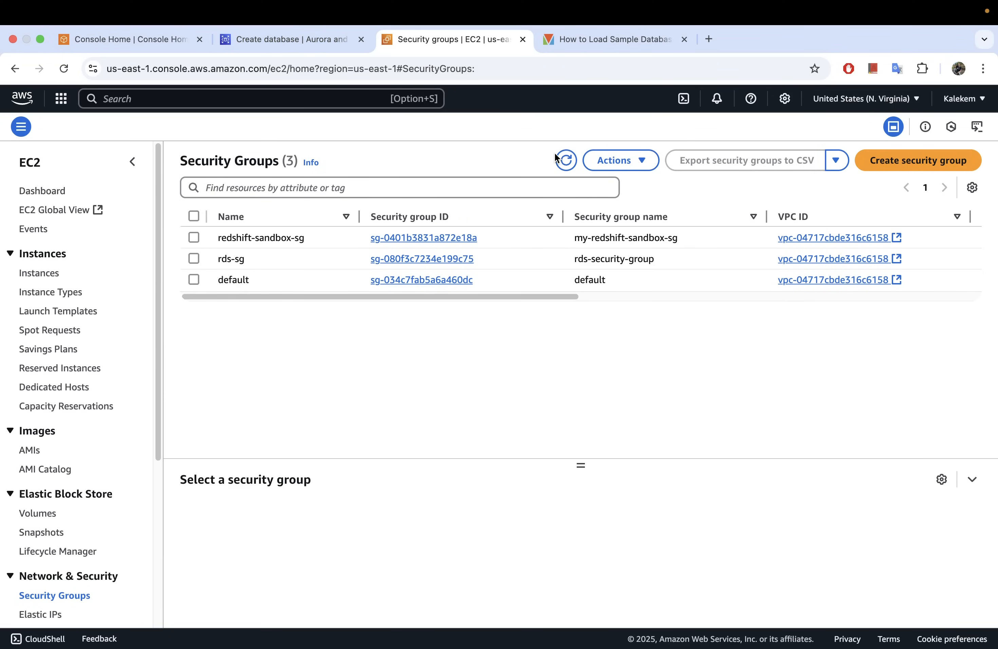
Return to the database creation form and review the security group name and the remaining settings through the estimated monthly costs.
left_click(303, 38)
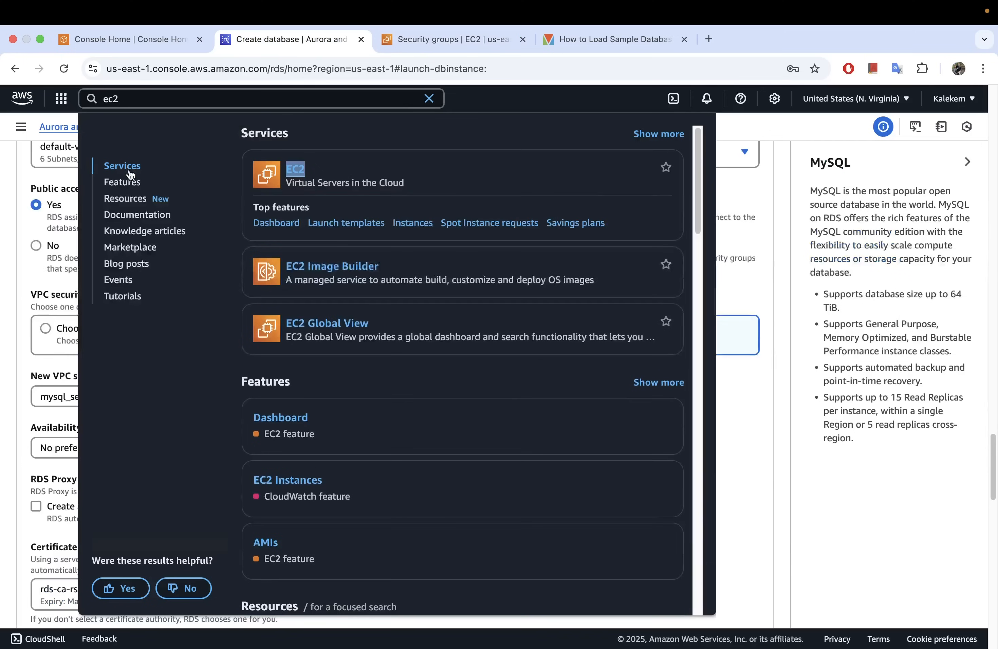
left_click(0, 236)
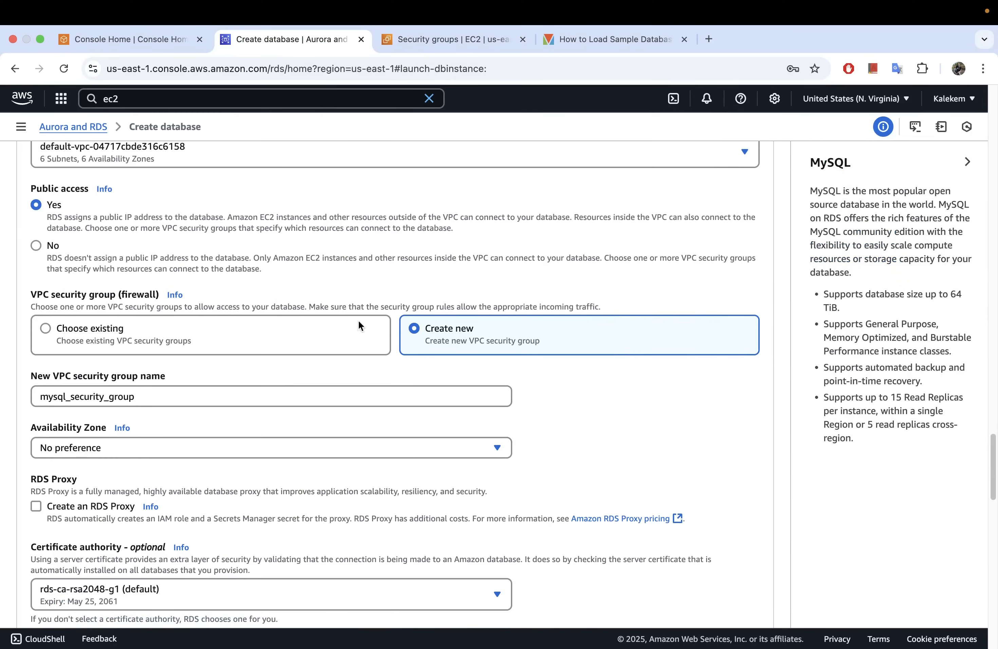
left_click_drag(142, 398, 29, 403)
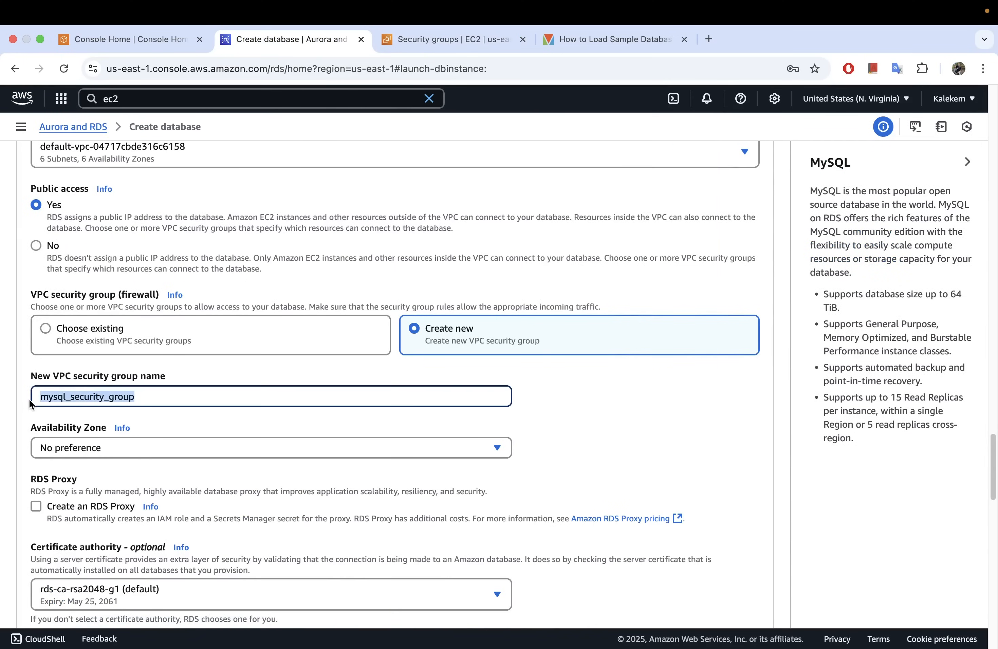
left_click(140, 399)
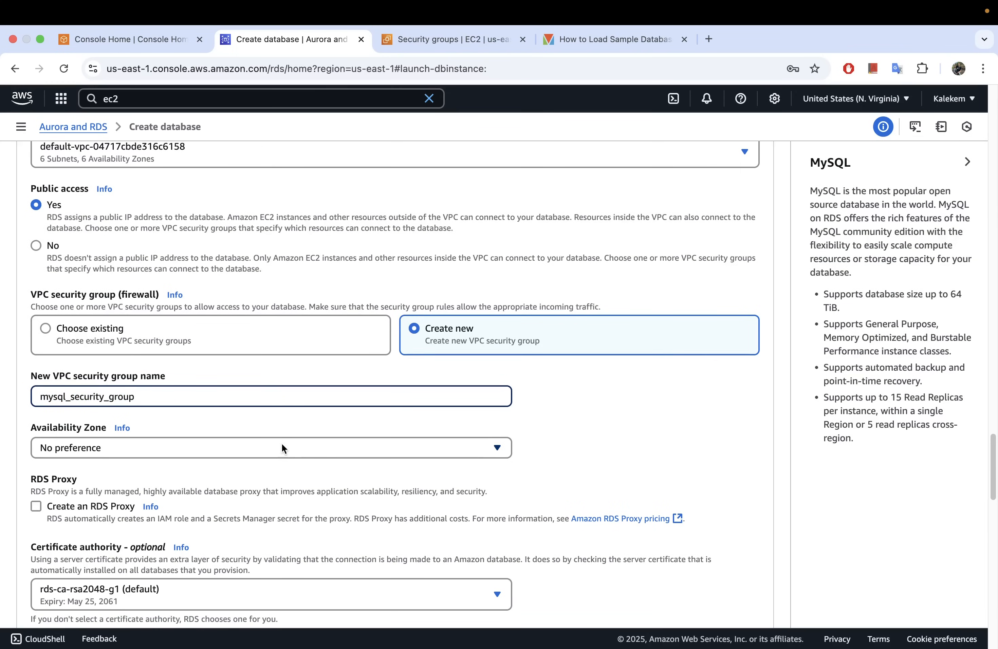
scroll(279, 440, "down", 3)
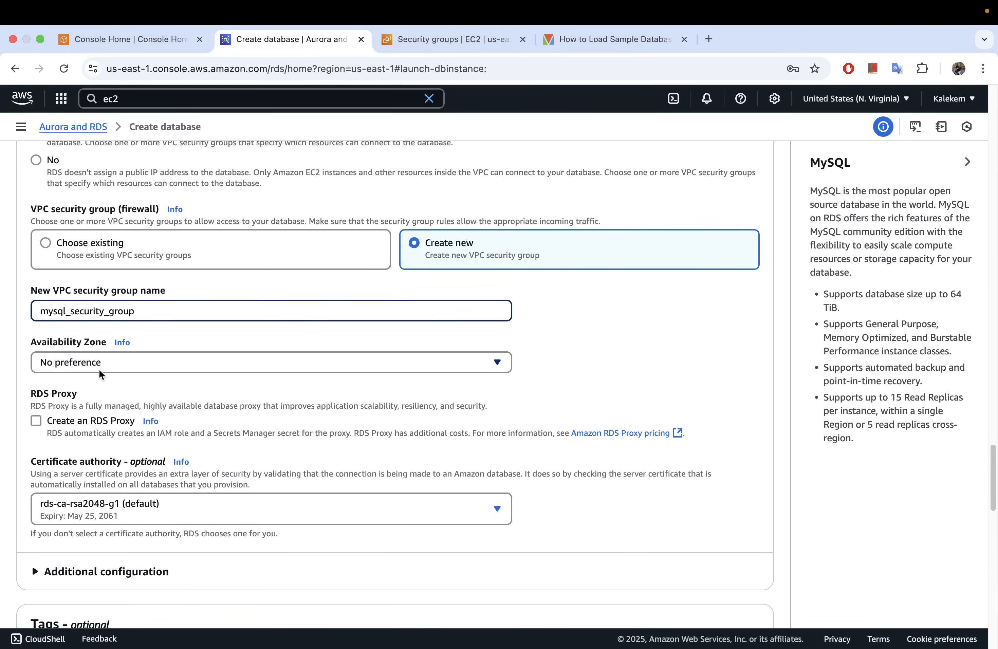
scroll(249, 402, "down", 5)
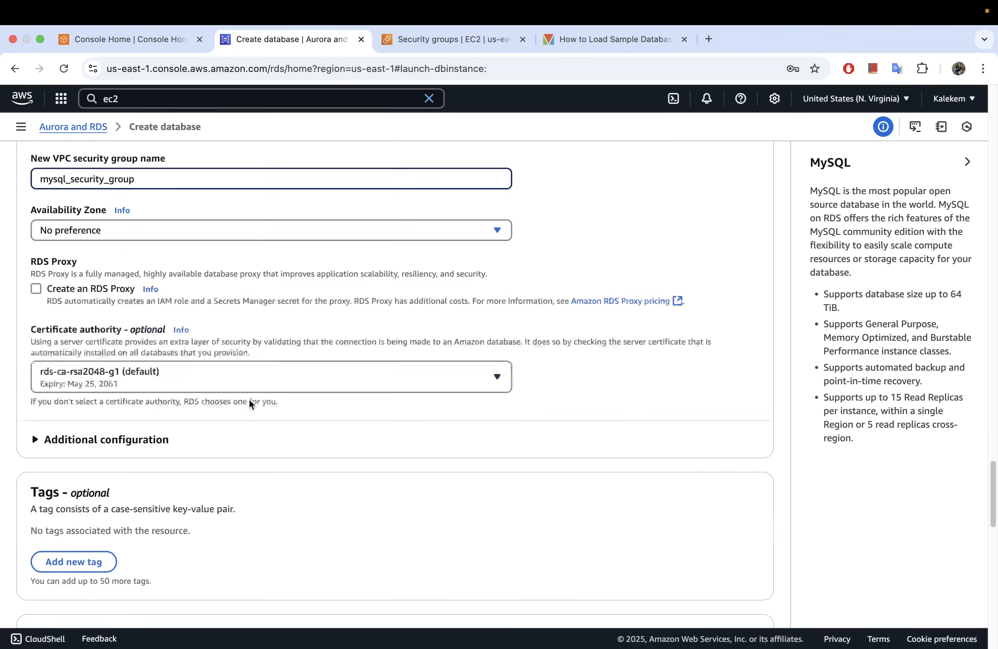
scroll(249, 399, "down", 8)
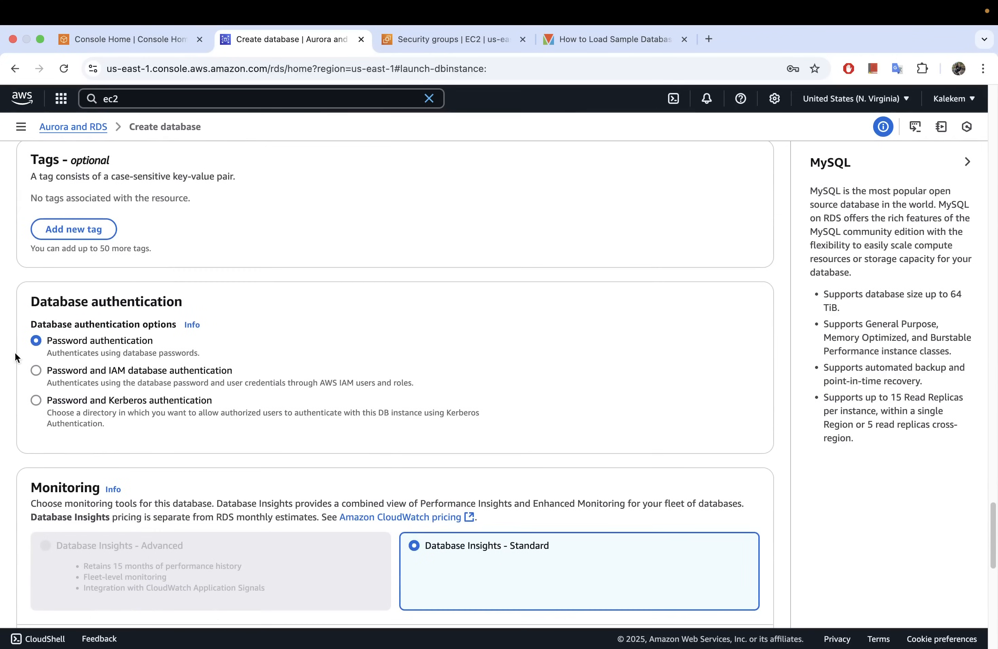
scroll(258, 409, "down", 15)
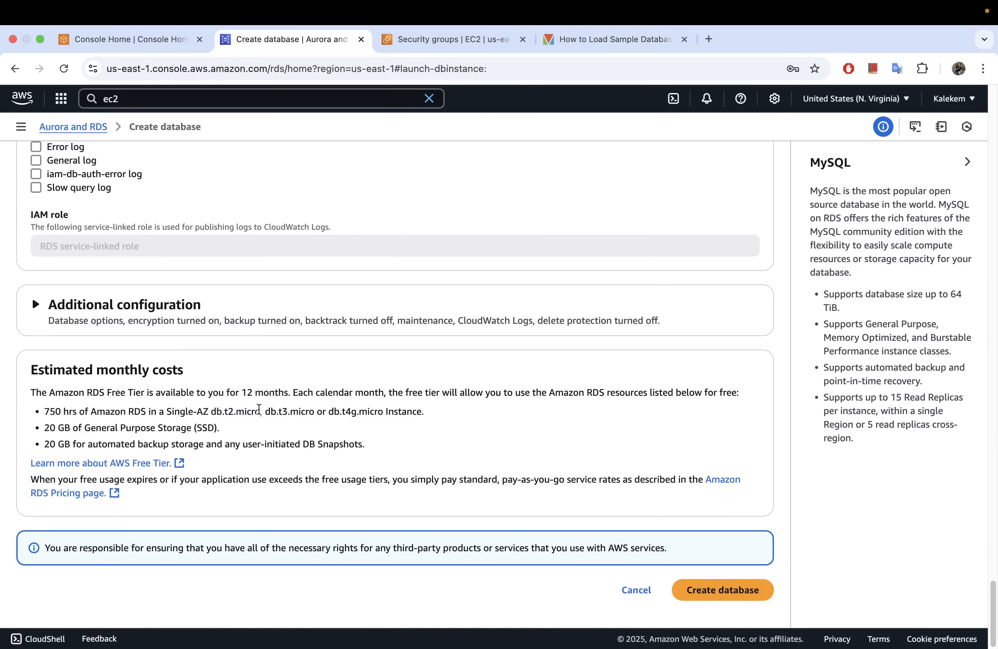
Set the DB instance identifier to mysql.
scroll(259, 409, "up", 20)
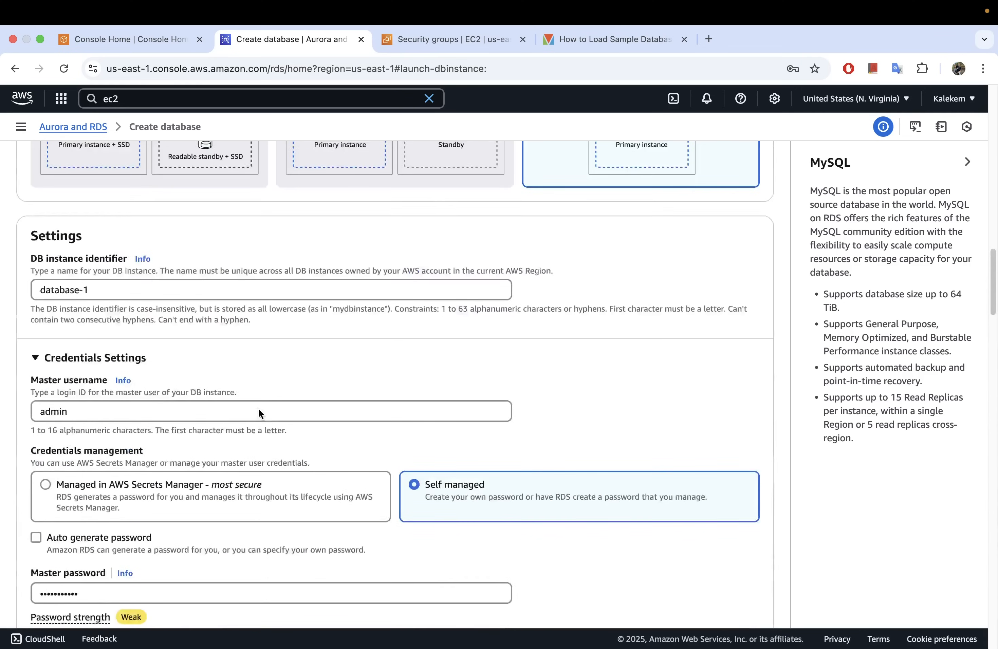
scroll(258, 408, "up", 6)
scroll(253, 409, "down", 14)
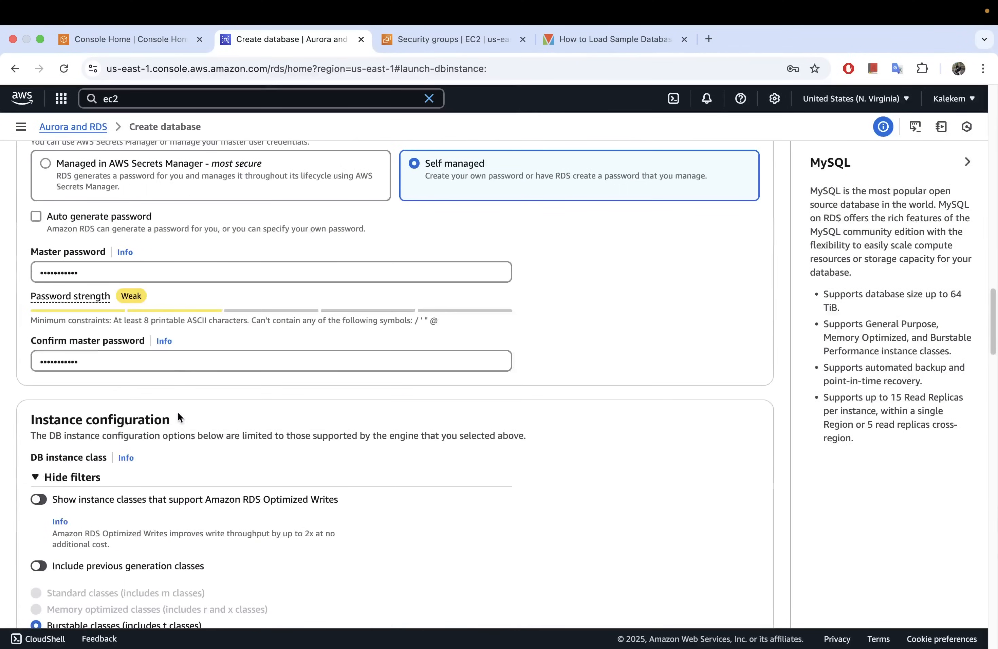
scroll(96, 318, "up", 10)
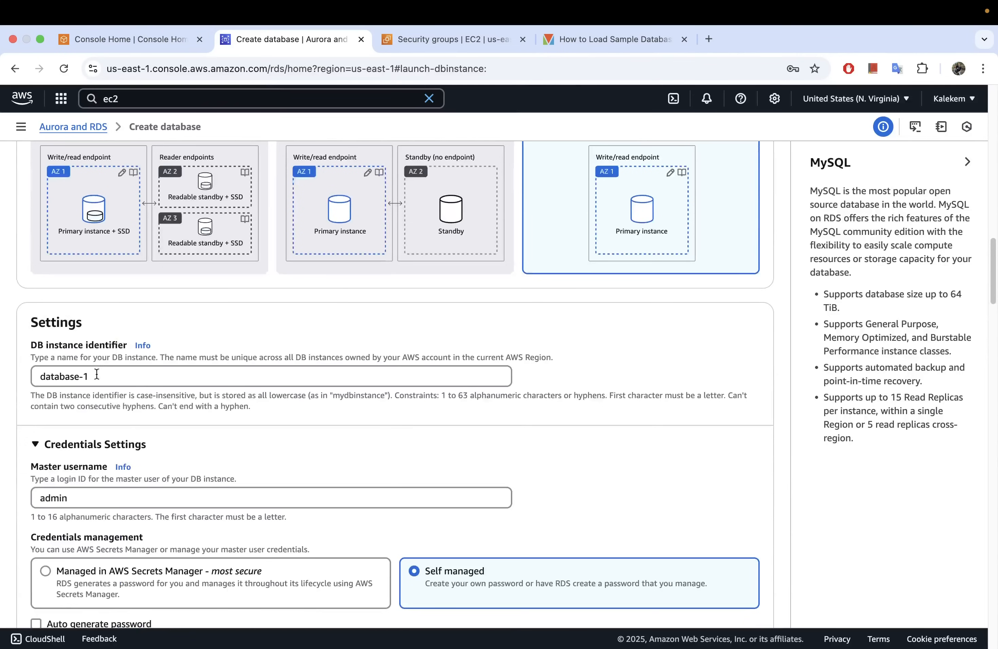
left_click_drag(104, 375, 41, 372)
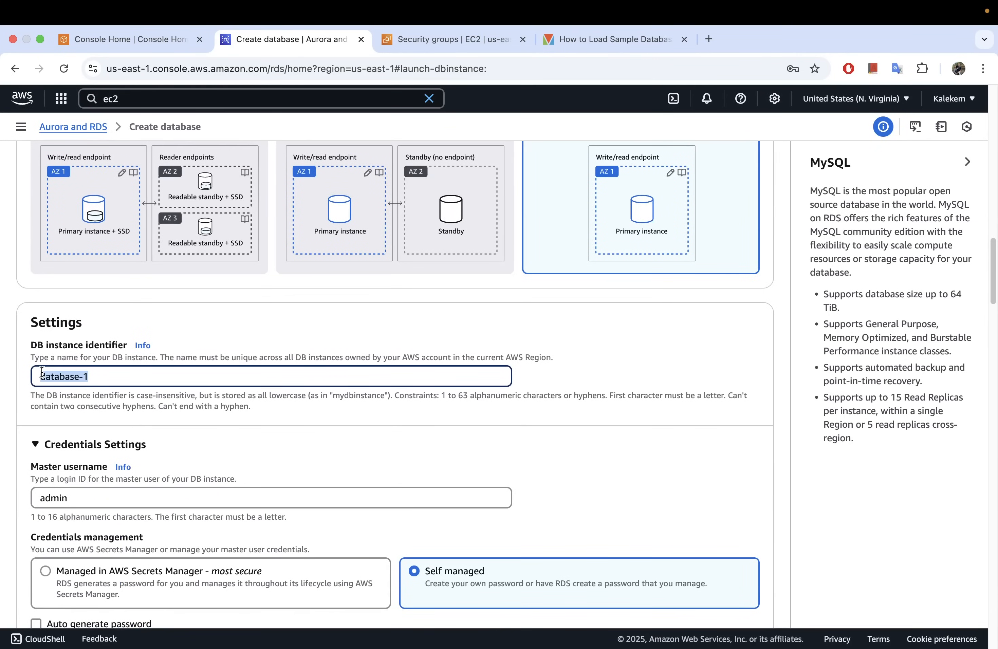
type("mysql")
left_click(266, 414)
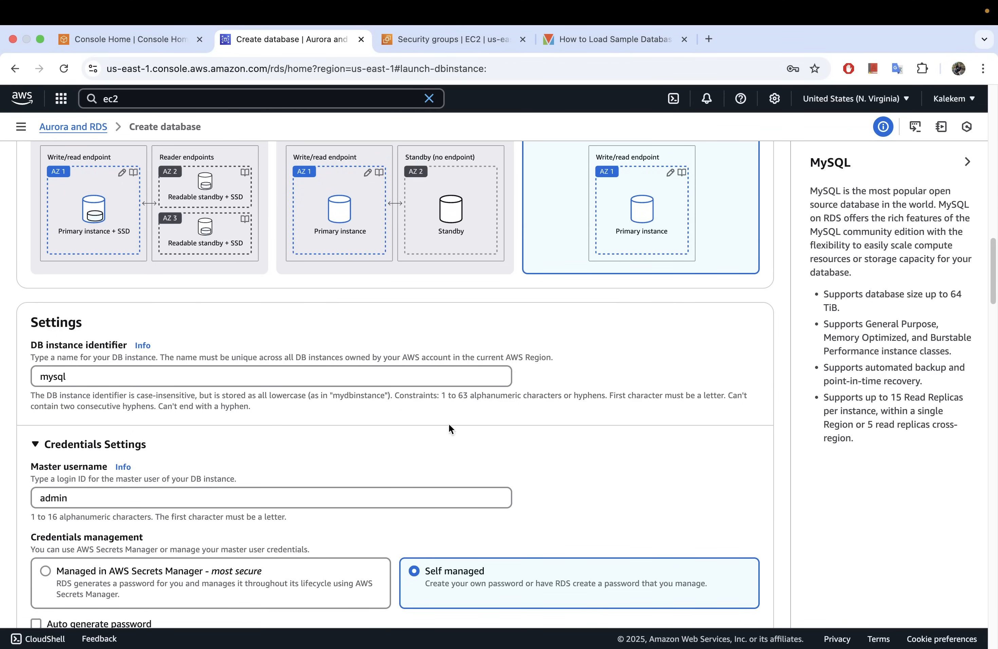
Create the database with the configured settings, dismiss the suggested add-ons and widen the Status column of the databases list.
scroll(444, 426, "down", 20)
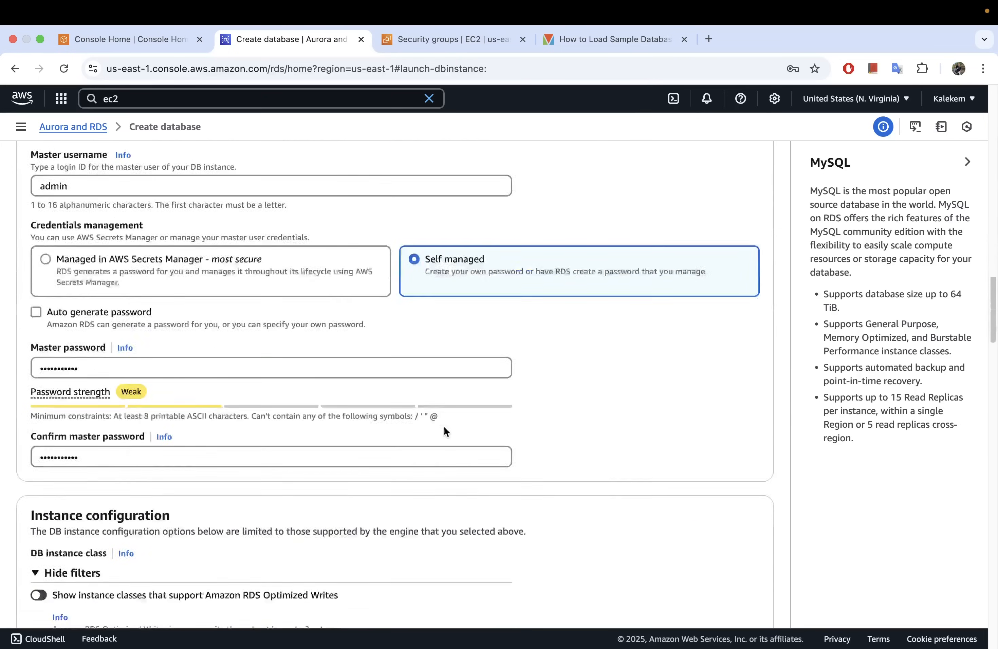
scroll(444, 429, "down", 15)
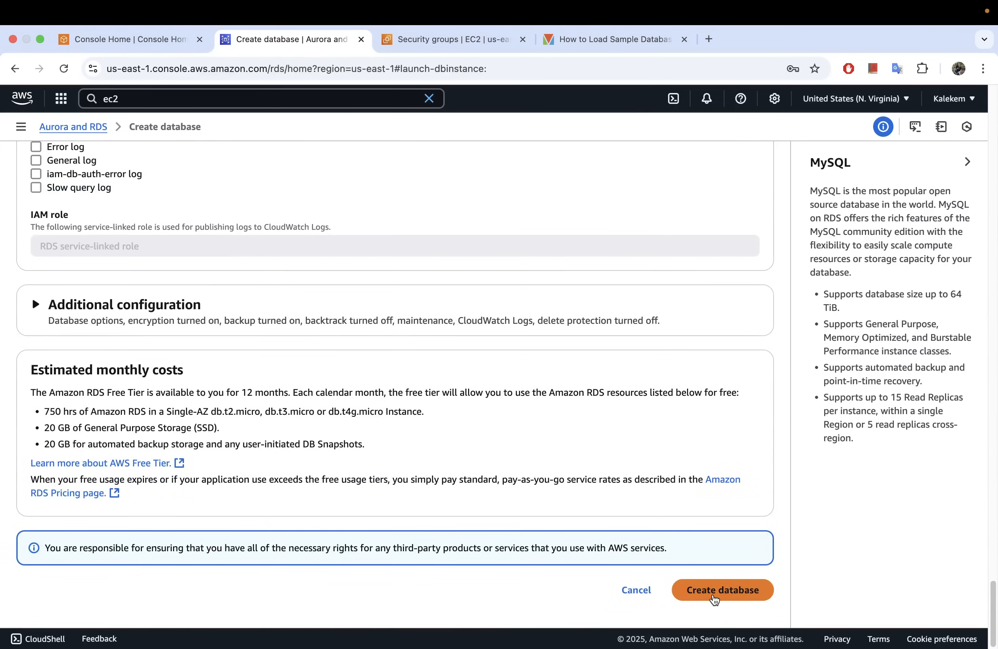
left_click(712, 596)
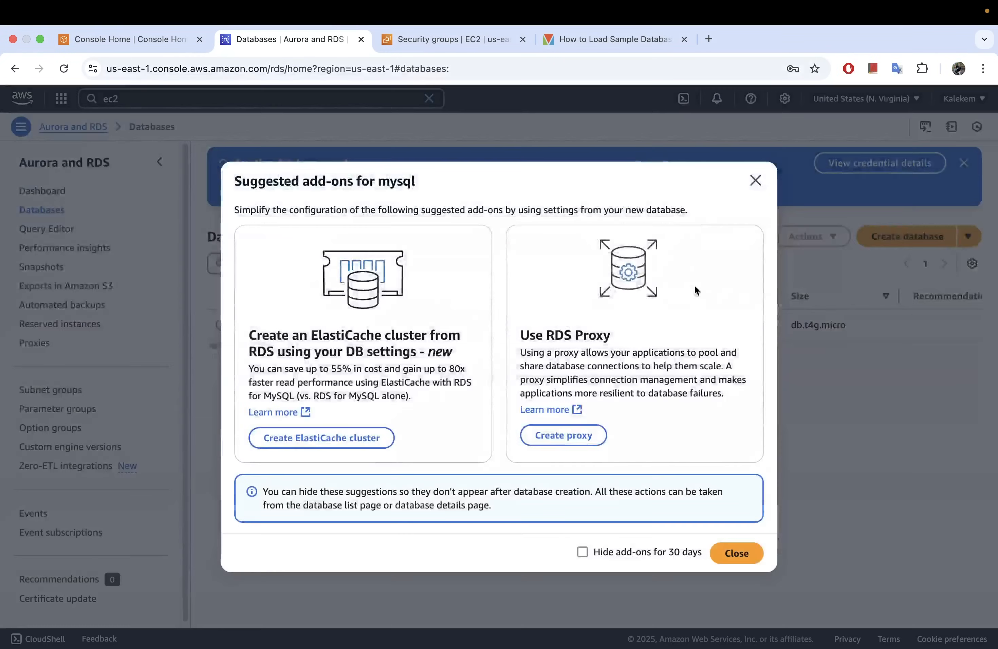
left_click(754, 180)
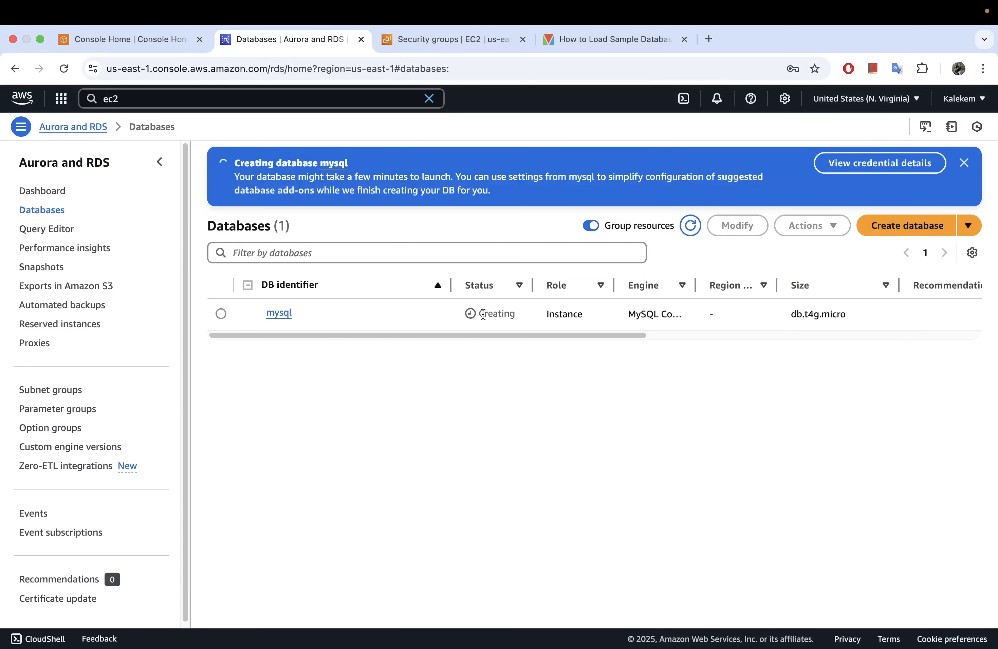
left_click_drag(533, 286, 599, 295)
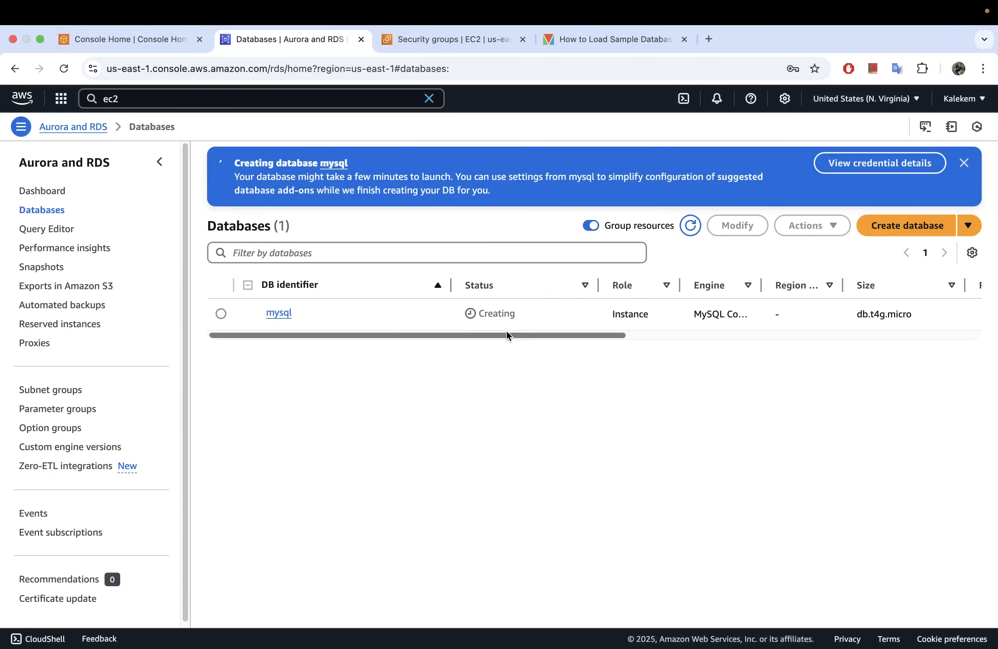
left_click_drag(477, 337, 421, 339)
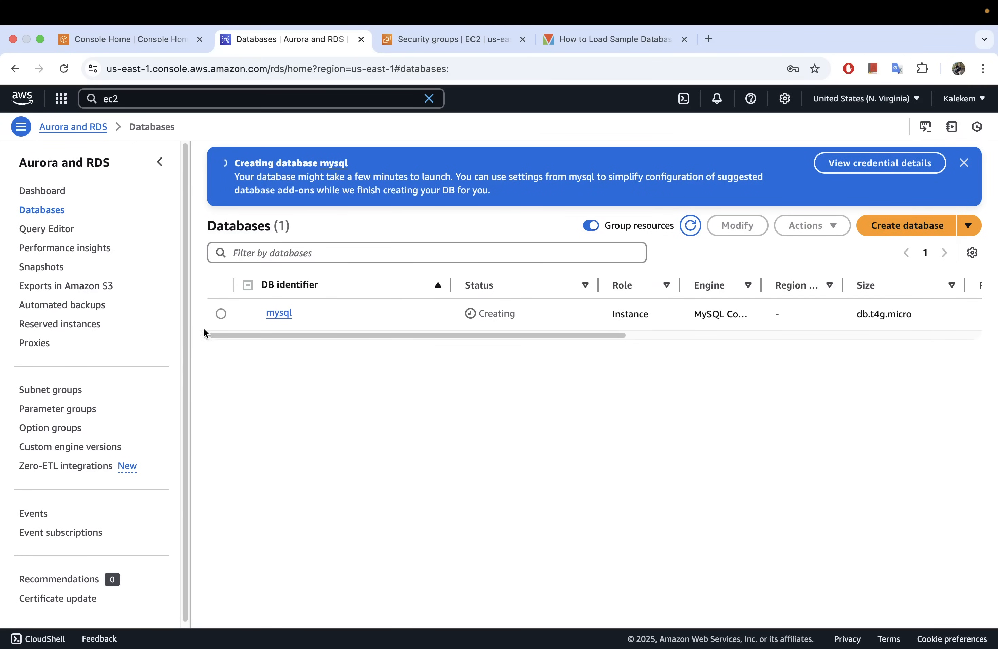
From the Console Home page, search the AWS services for "iam" and open IAM in a separate browser tab.
left_click(159, 41)
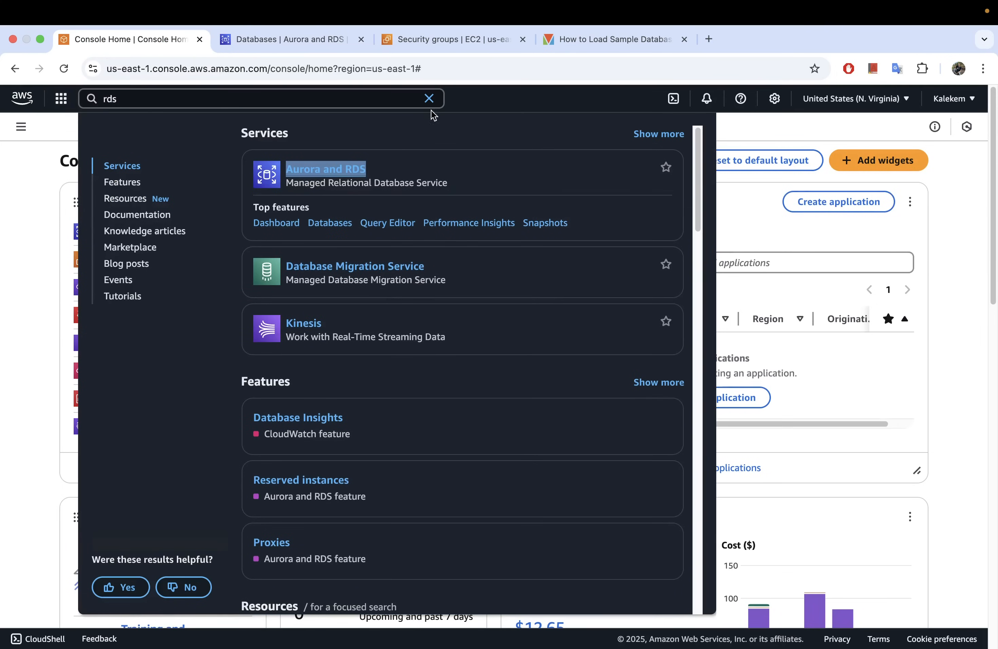
left_click(429, 99)
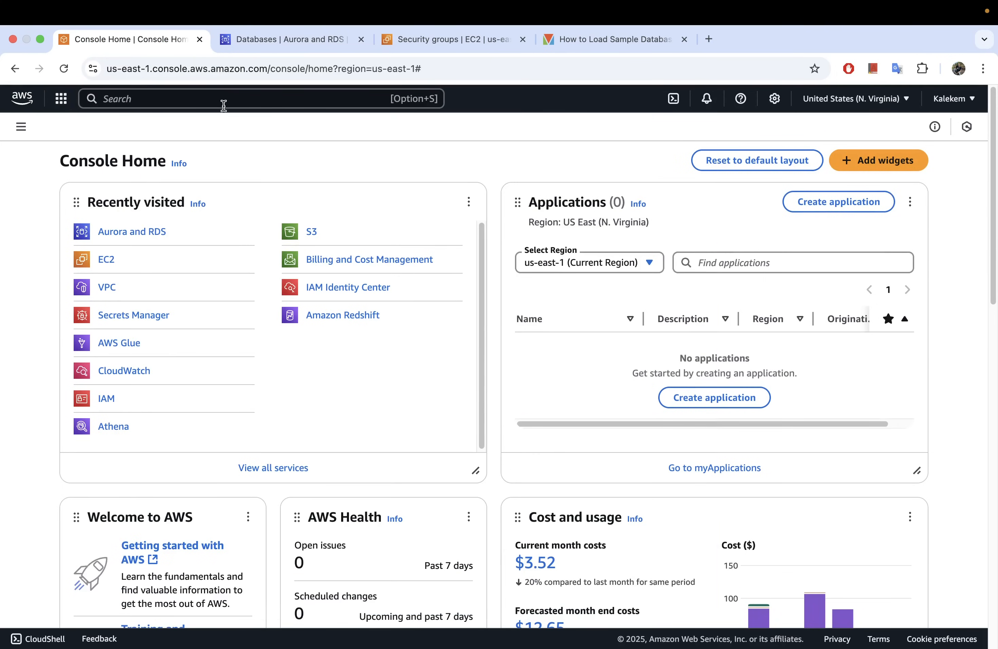
left_click(262, 99)
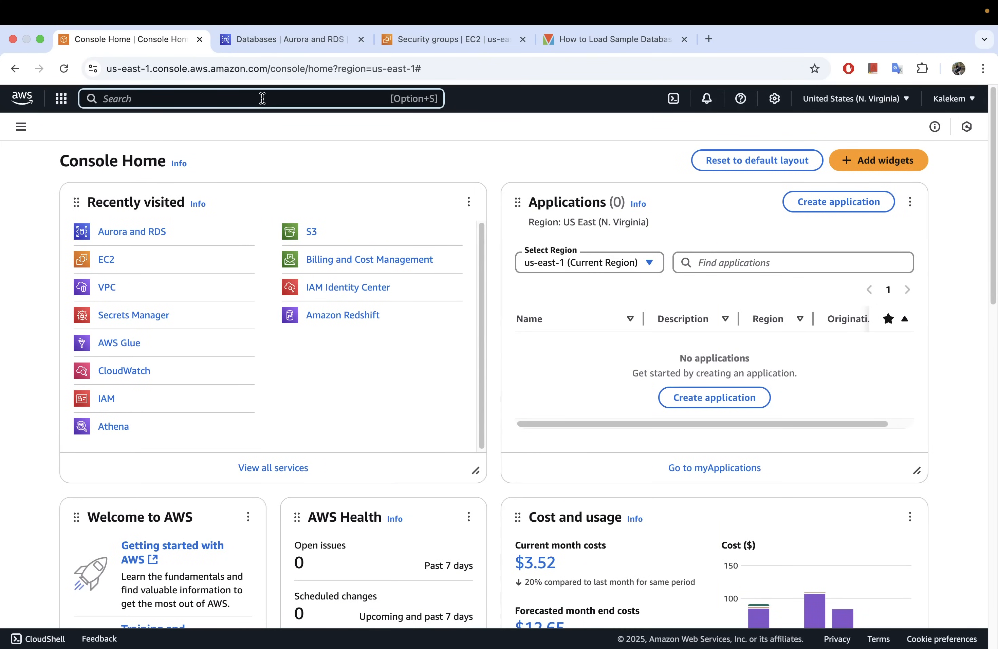
type("iam")
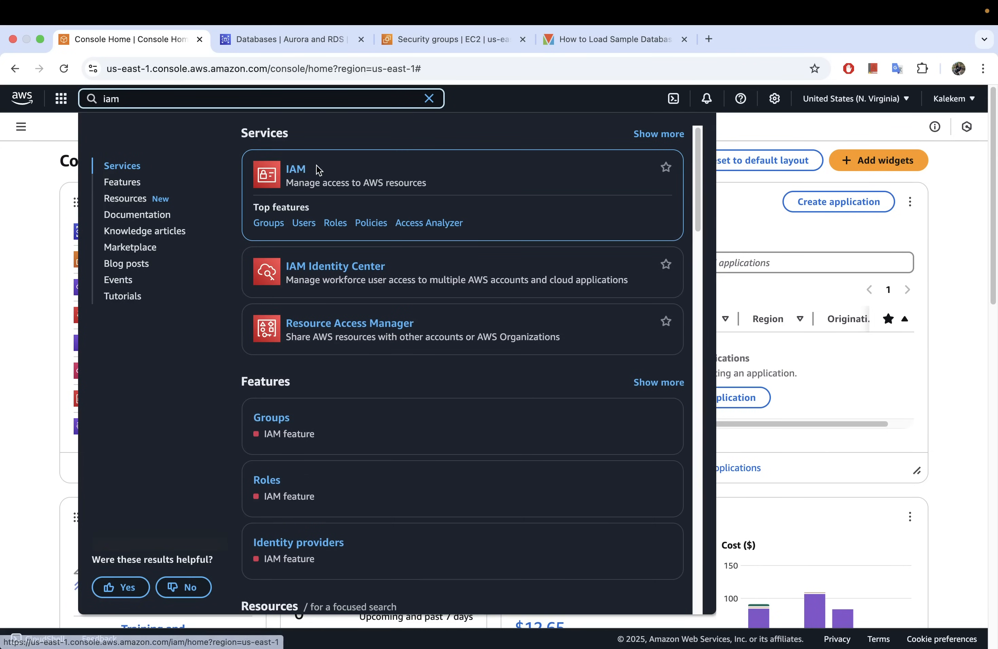
right_click(294, 175)
left_click(324, 177)
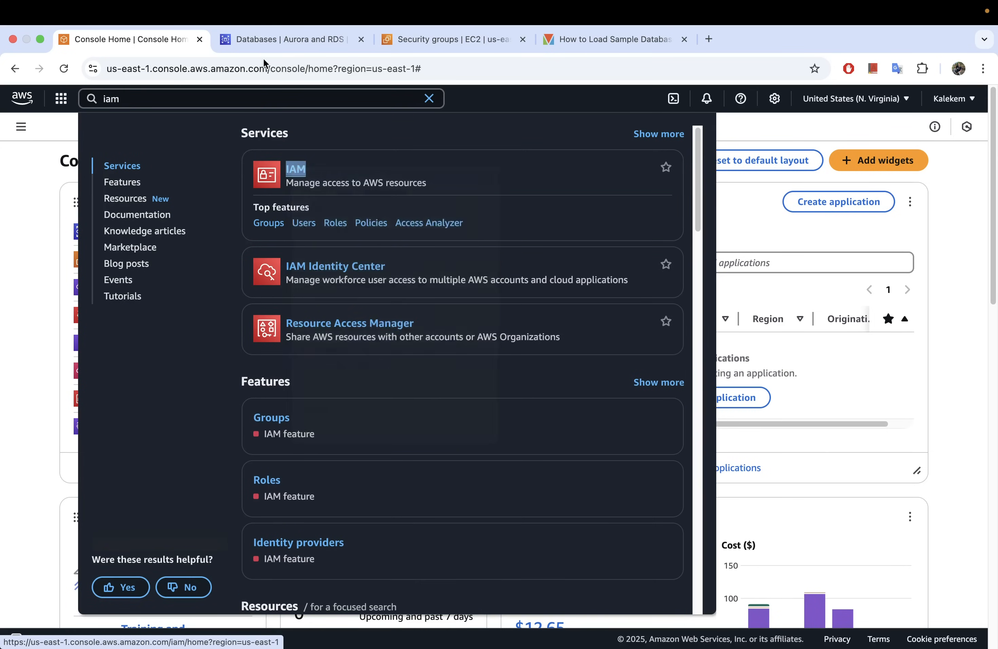
left_click(588, 37)
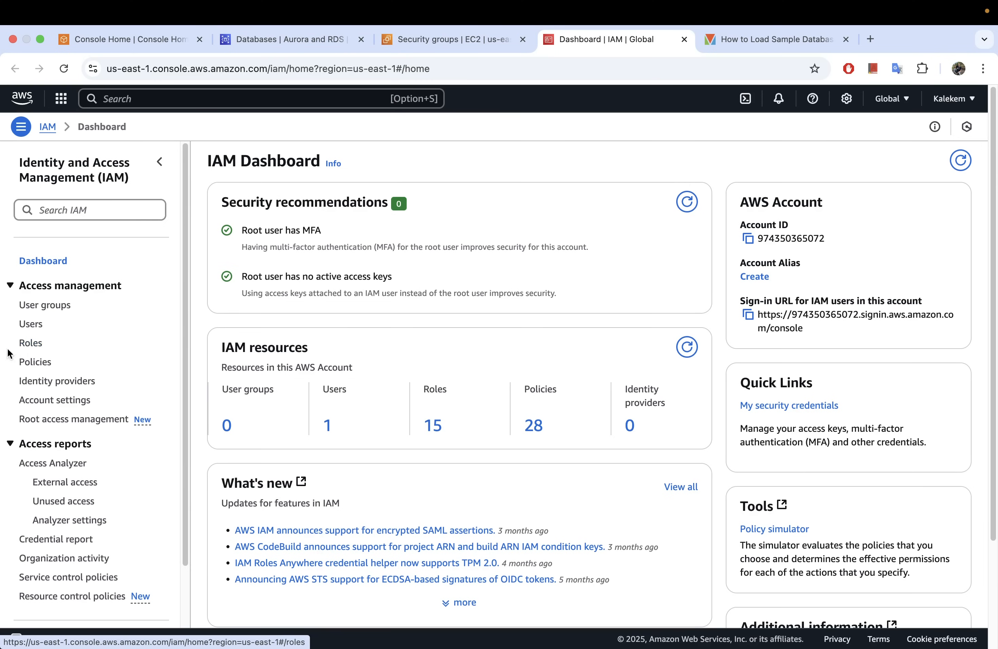
Start a new IAM role with AWS service as the trusted entity type and Glue as the use case, and continue to permissions.
left_click(28, 346)
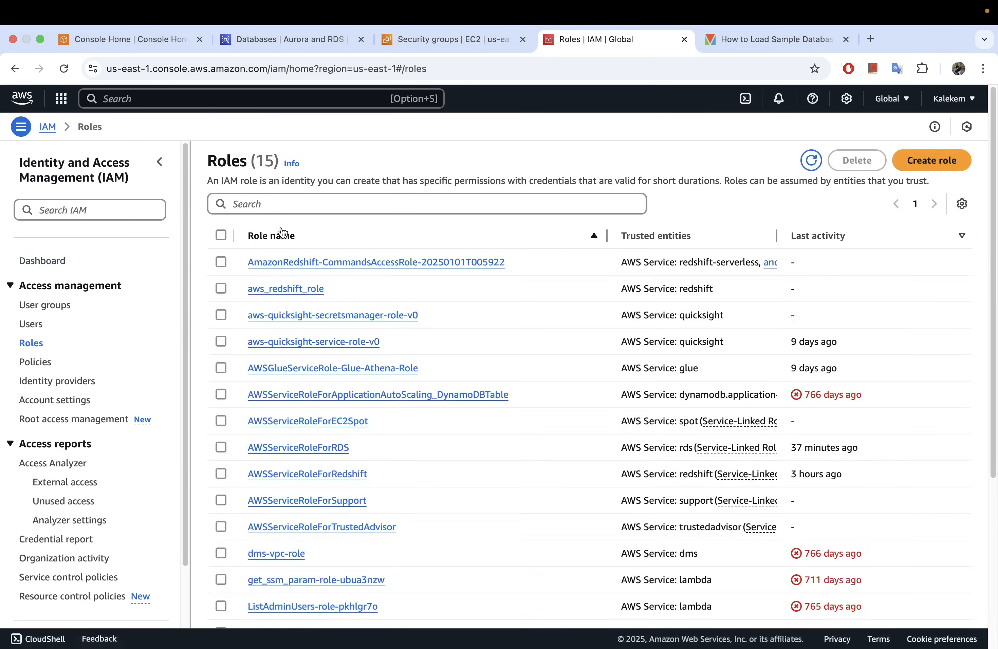
left_click(932, 163)
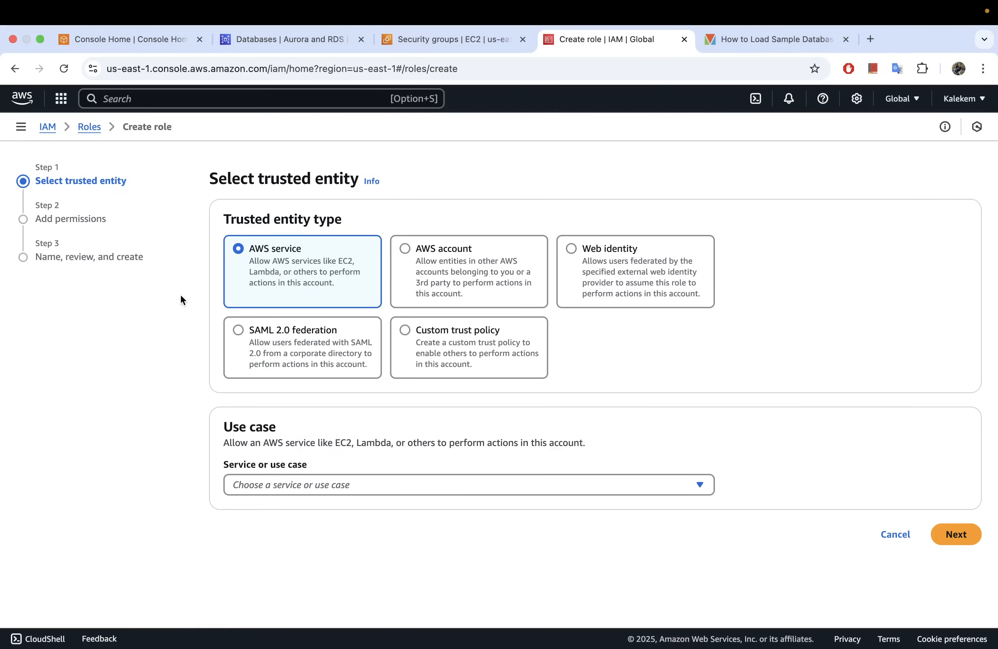
left_click(304, 485)
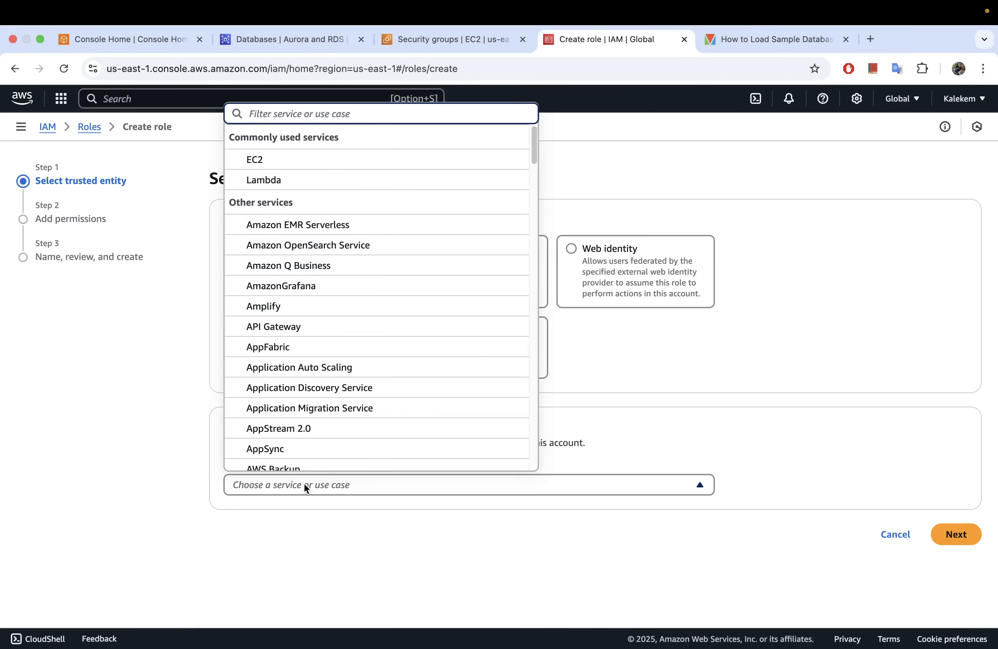
type("glue")
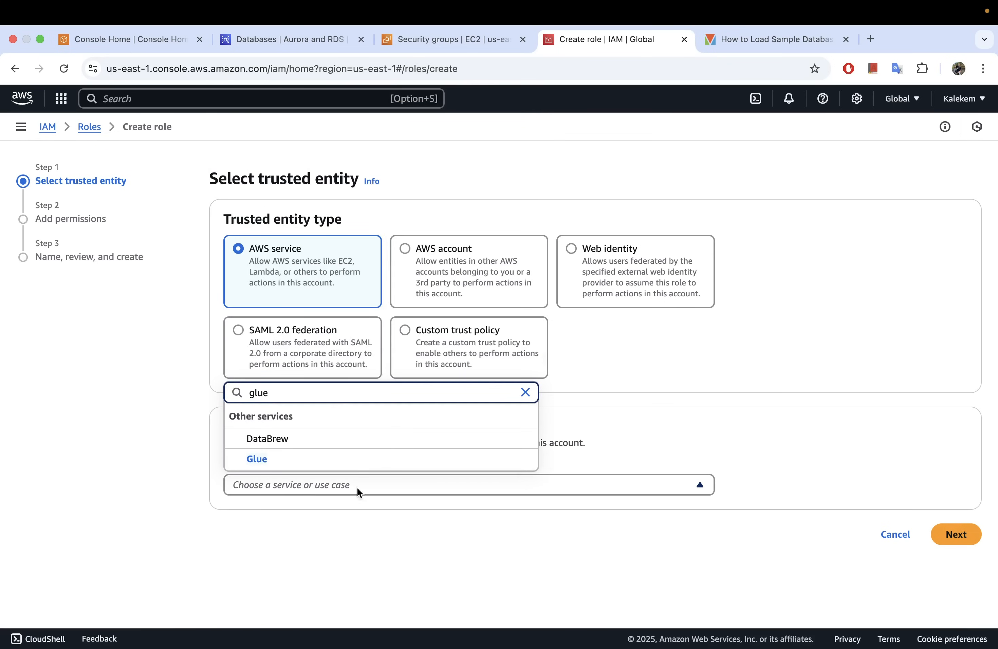
left_click(289, 463)
scroll(312, 496, "down", 1)
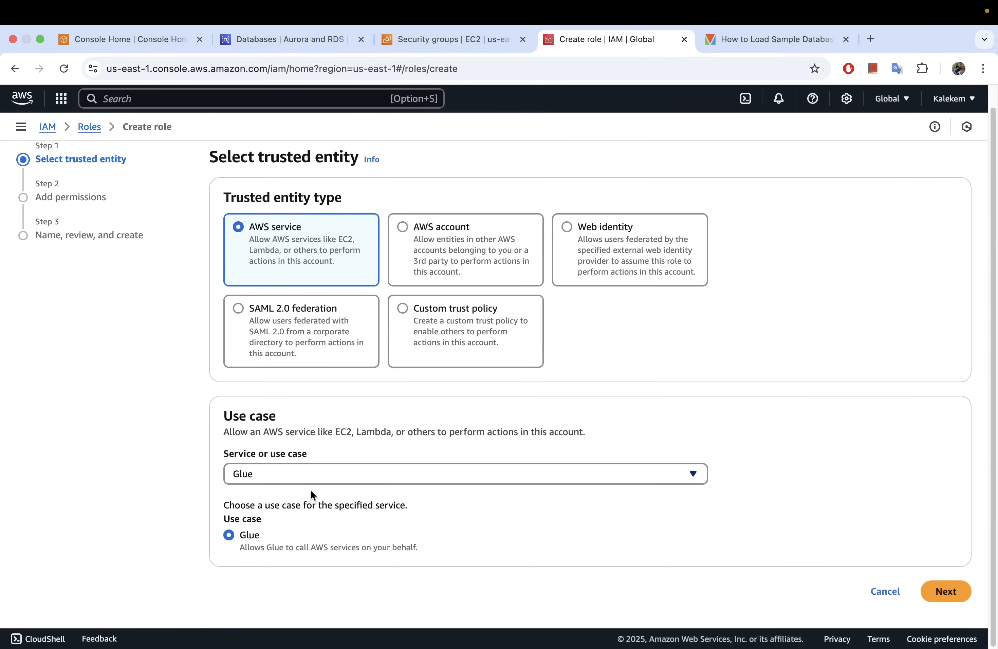
left_click(947, 591)
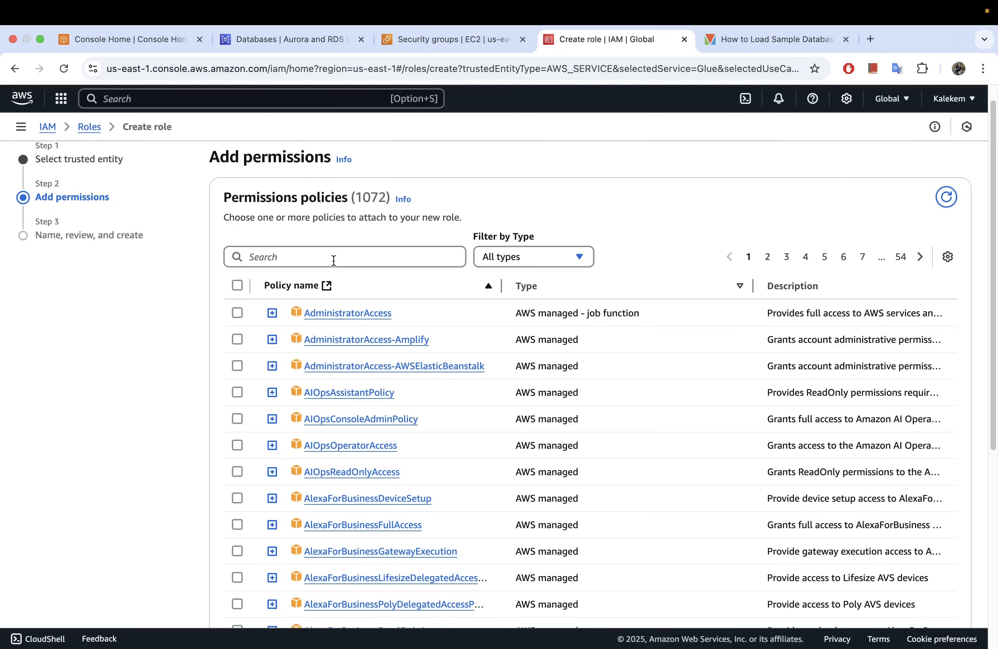
Search the permissions policies for "rds" and select AmazonRDSFullAccess for the new role.
left_click(333, 260)
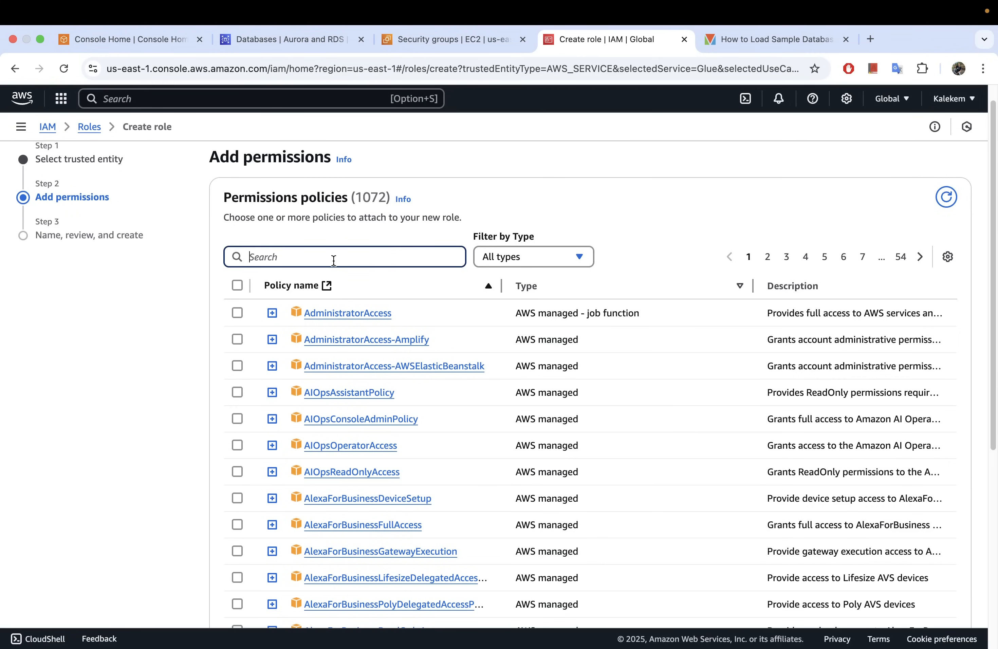
type("rds")
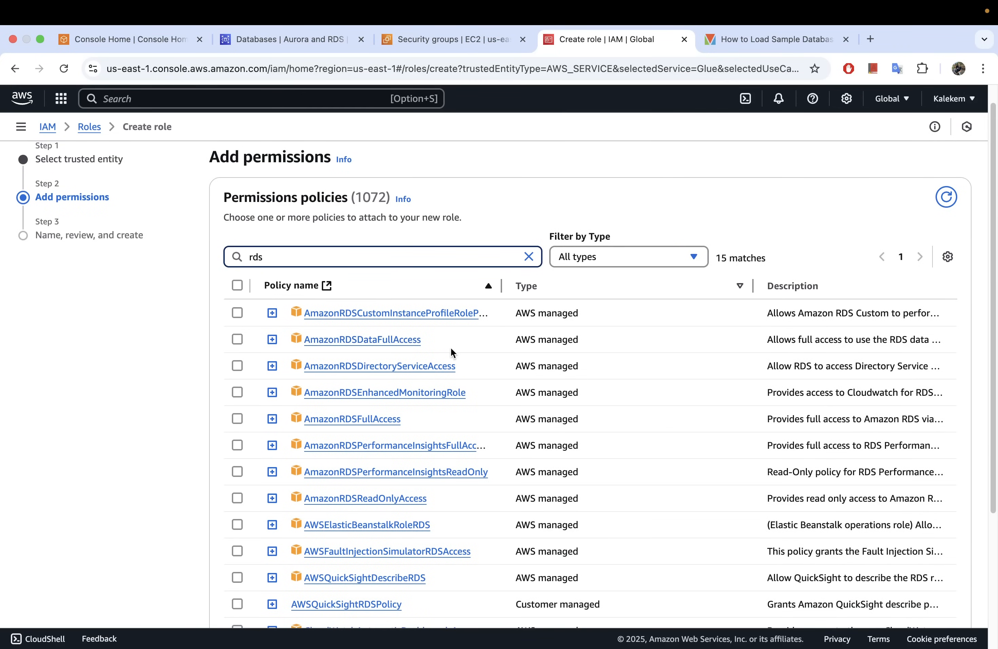
left_click(237, 419)
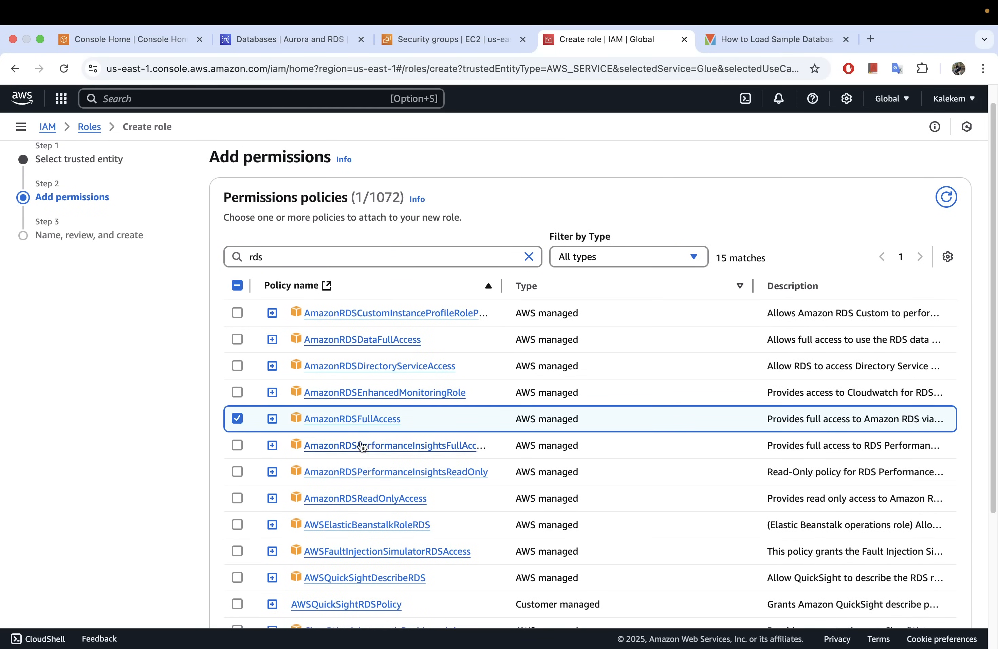
Search the permissions policies for "glue" and select AWSGlueConsoleFullAccess and AWSGlueServiceRole for the role.
left_click(528, 257)
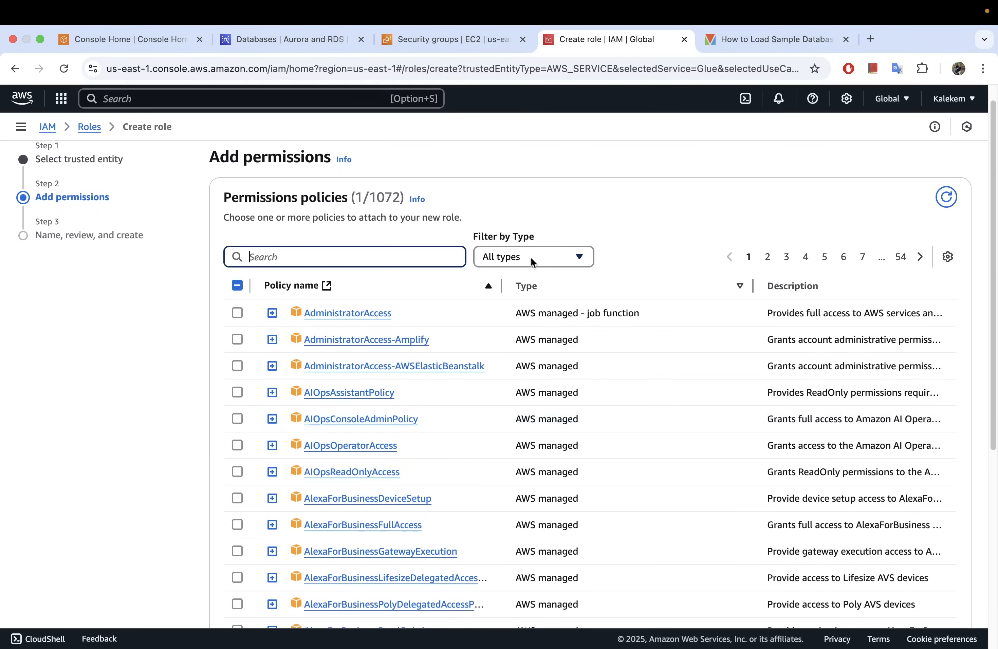
type("glue")
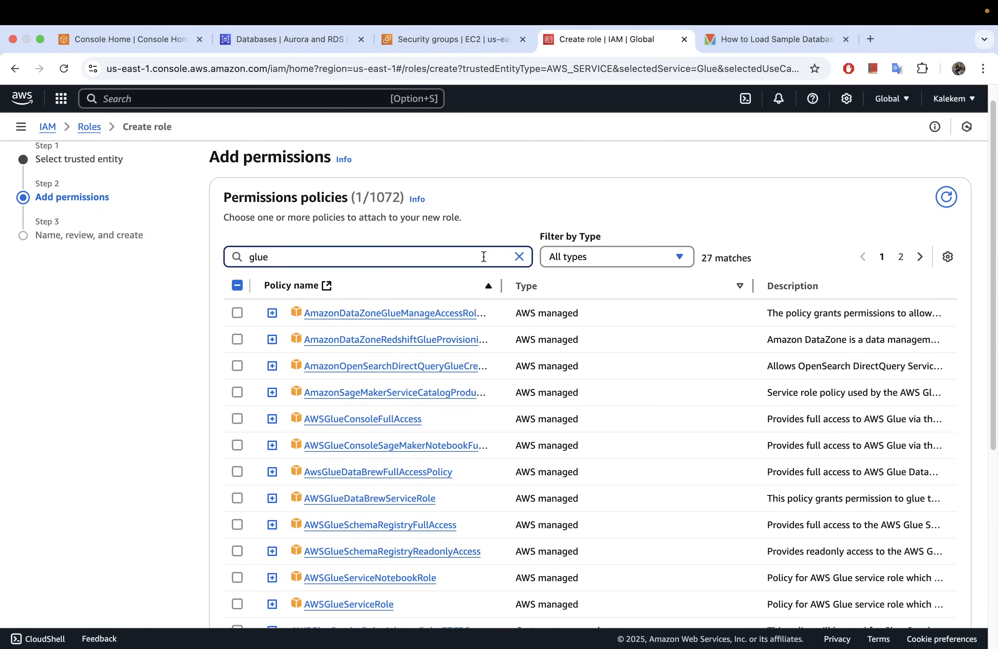
scroll(484, 256, "down", 1)
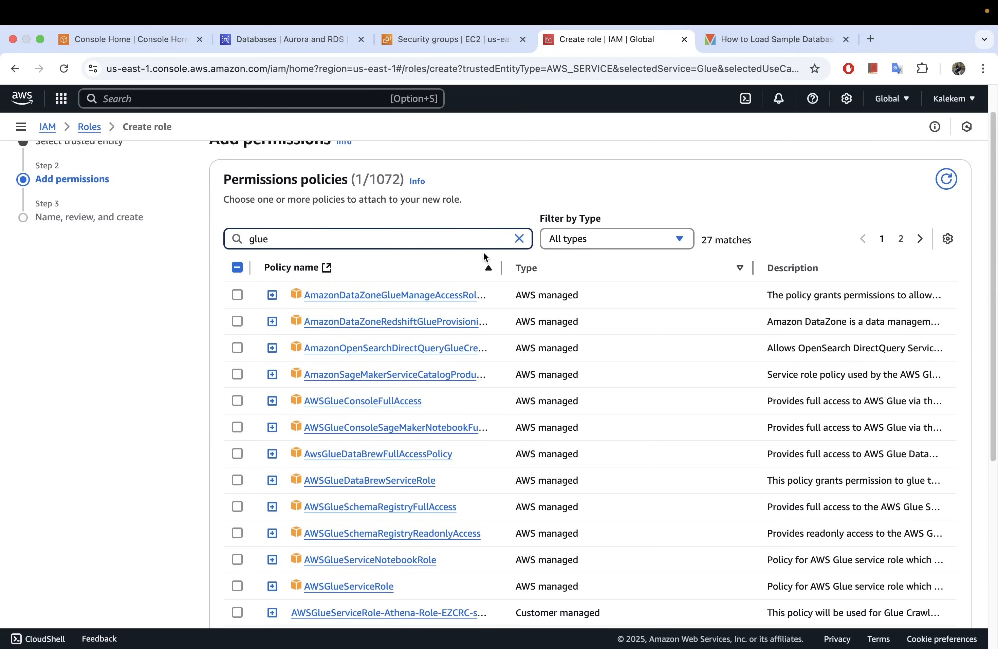
left_click(237, 401)
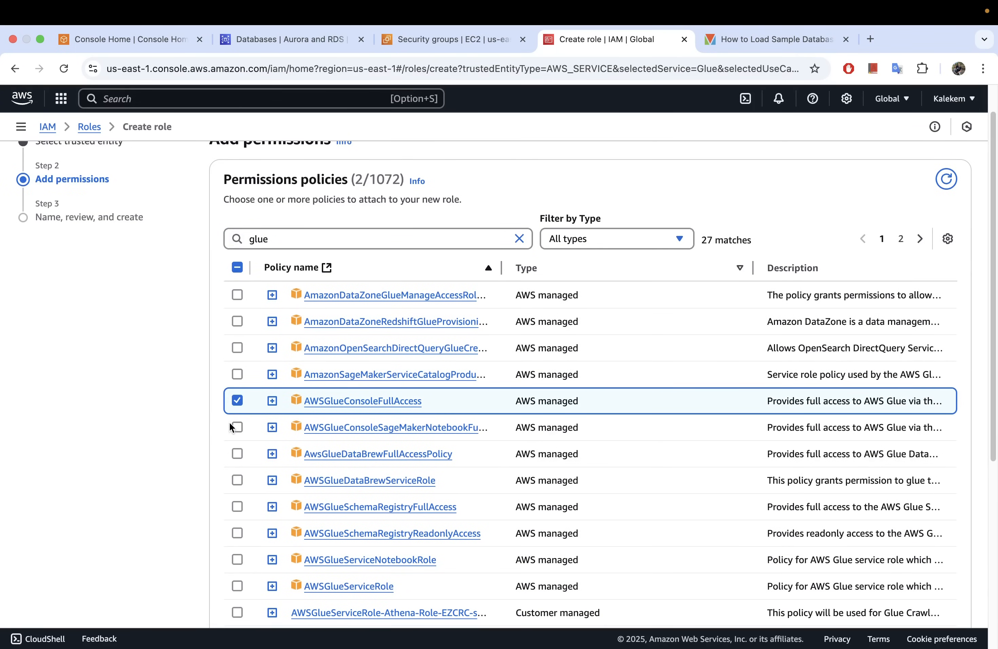
scroll(229, 422, "down", 5)
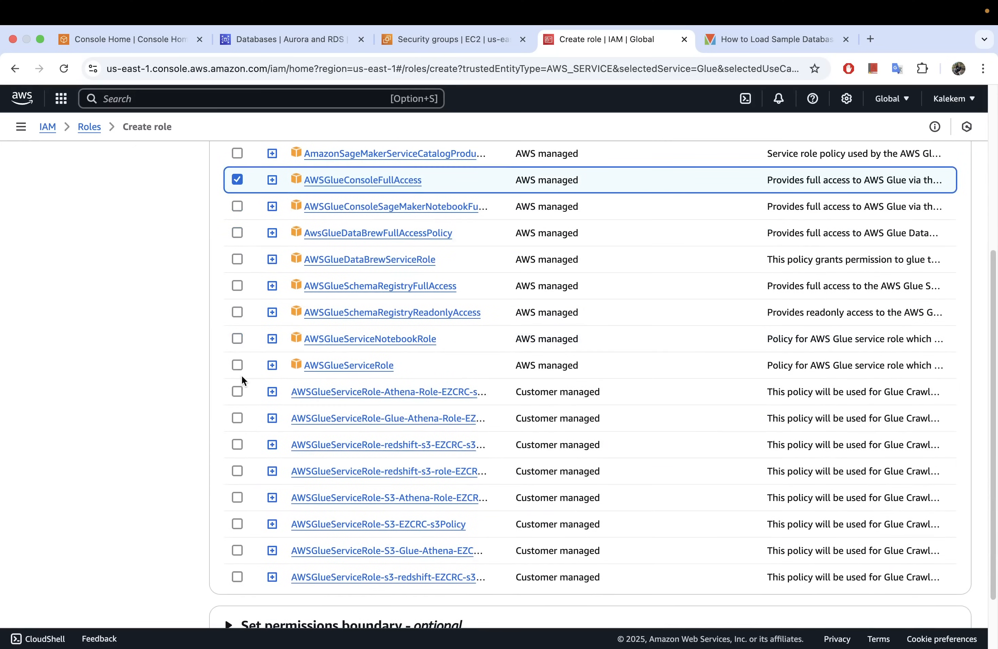
left_click(237, 366)
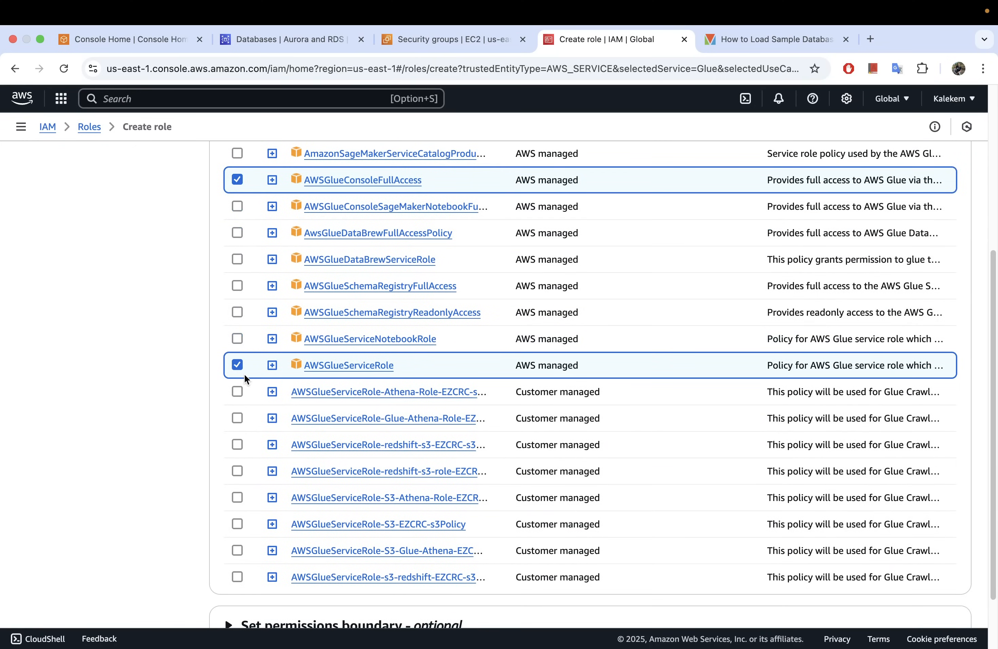
Review the list of Glue policies and the ones selected in it for the role.
scroll(246, 374, "down", 2)
scroll(246, 375, "up", 4)
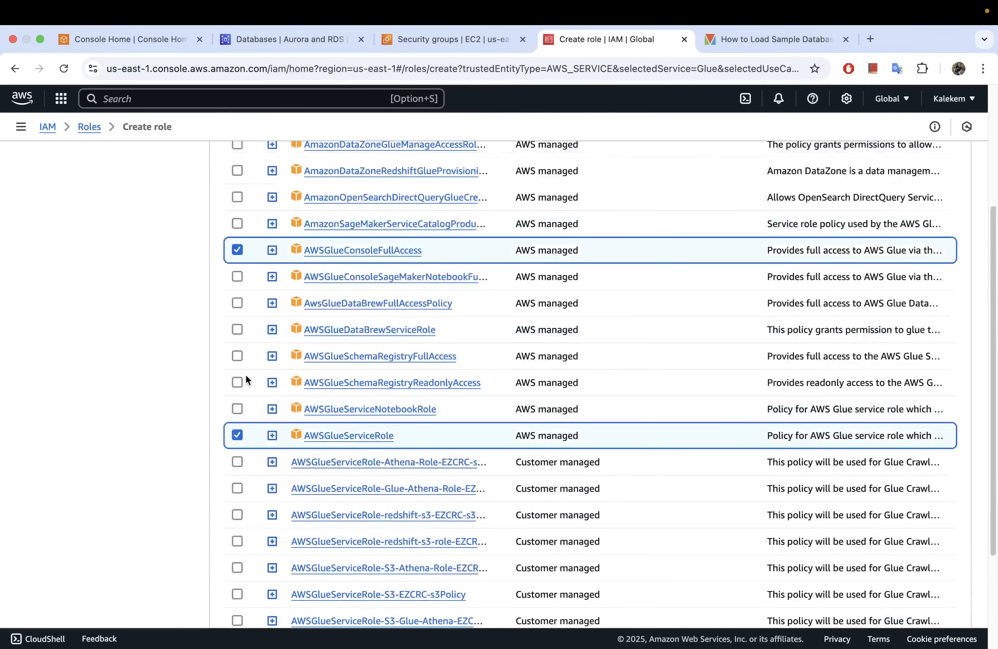
scroll(246, 376, "up", 4)
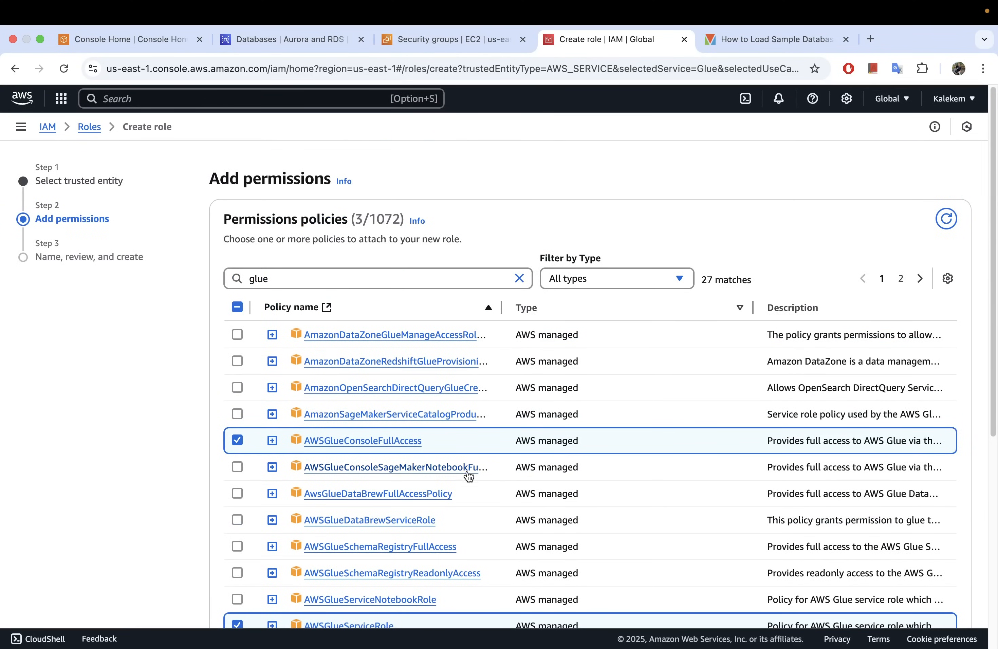
scroll(469, 476, "down", 5)
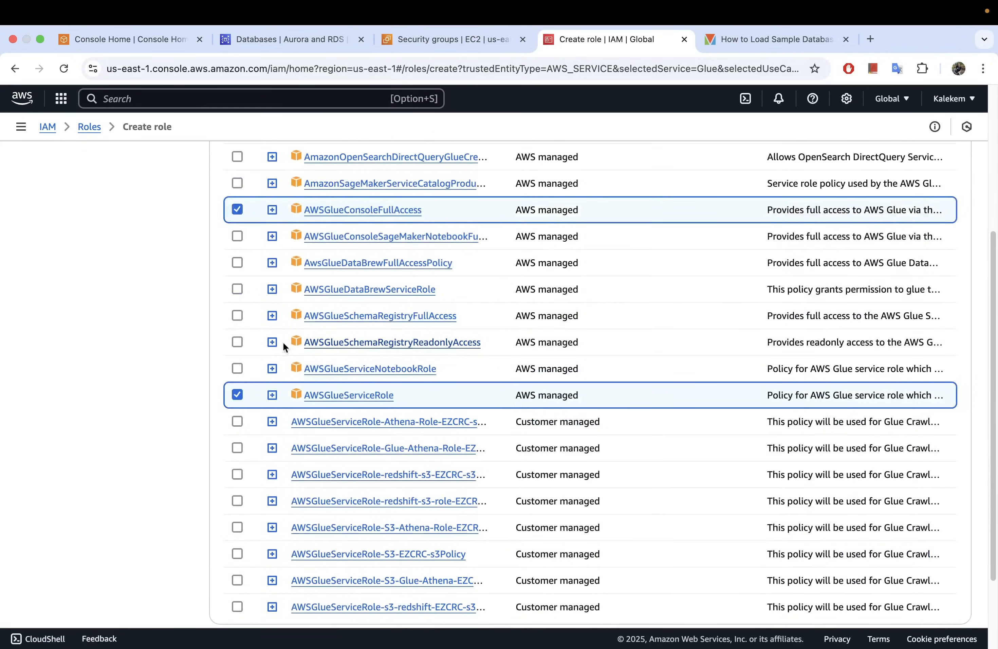
scroll(394, 343, "up", 2)
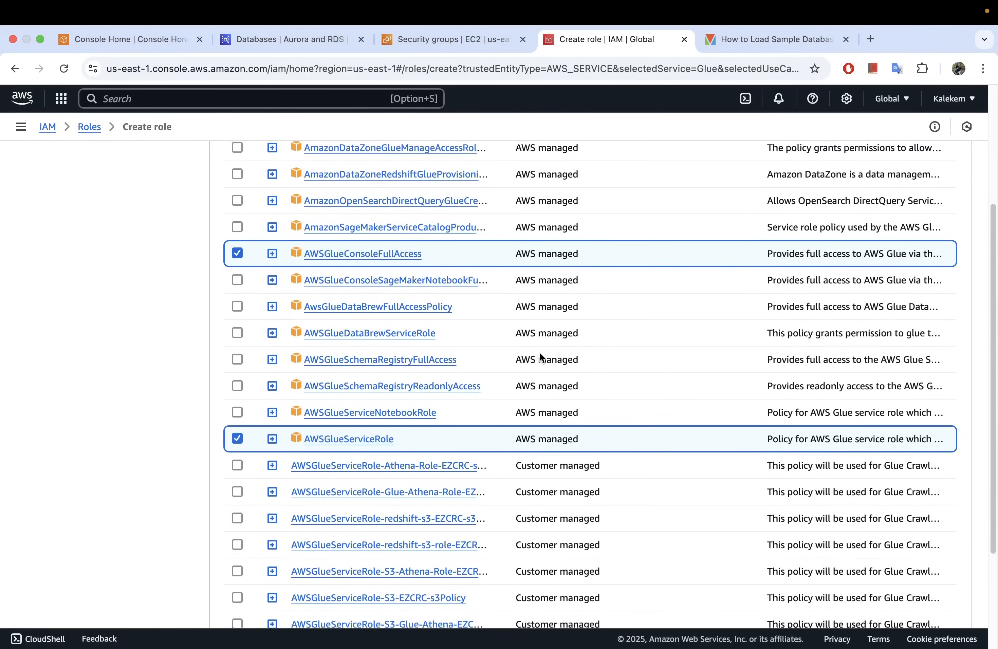
scroll(539, 352, "up", 4)
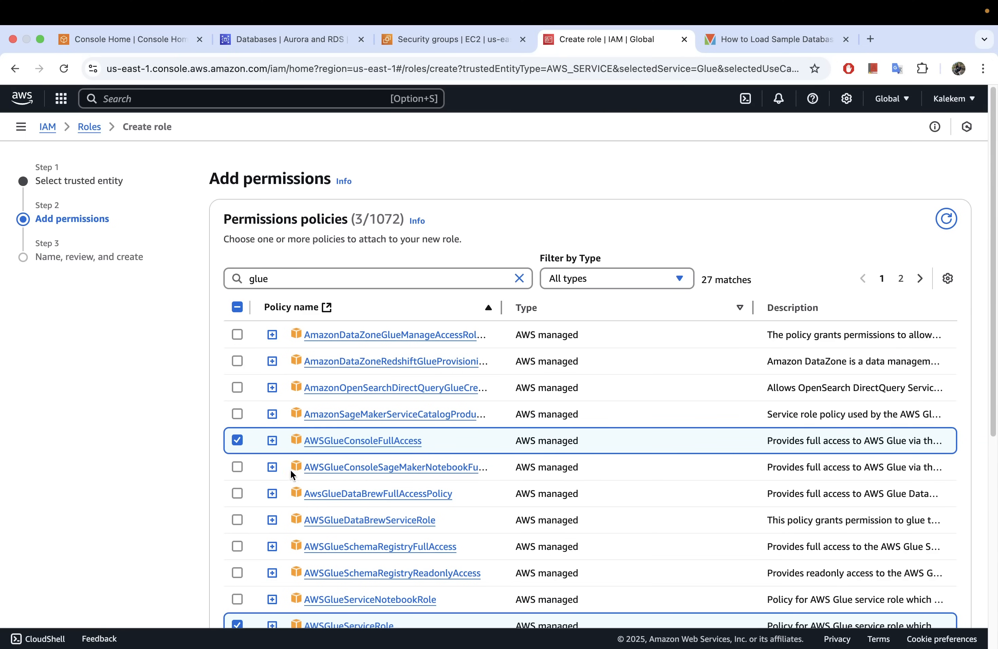
scroll(283, 452, "down", 1)
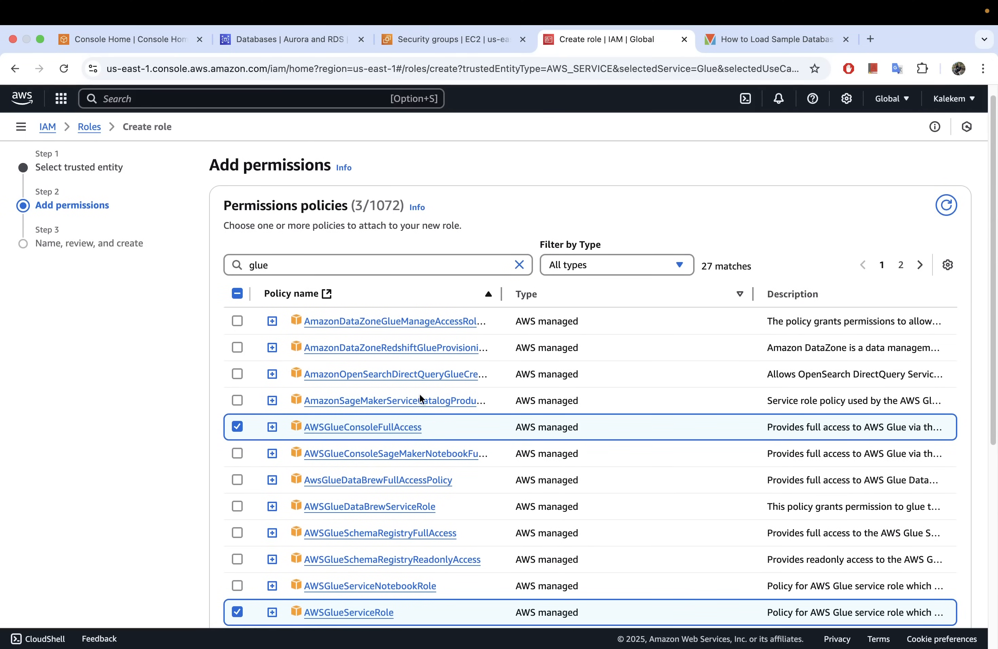
Search the permissions policies for "secret" and select SecretsManagerReadWrite for the new role.
left_click(521, 265)
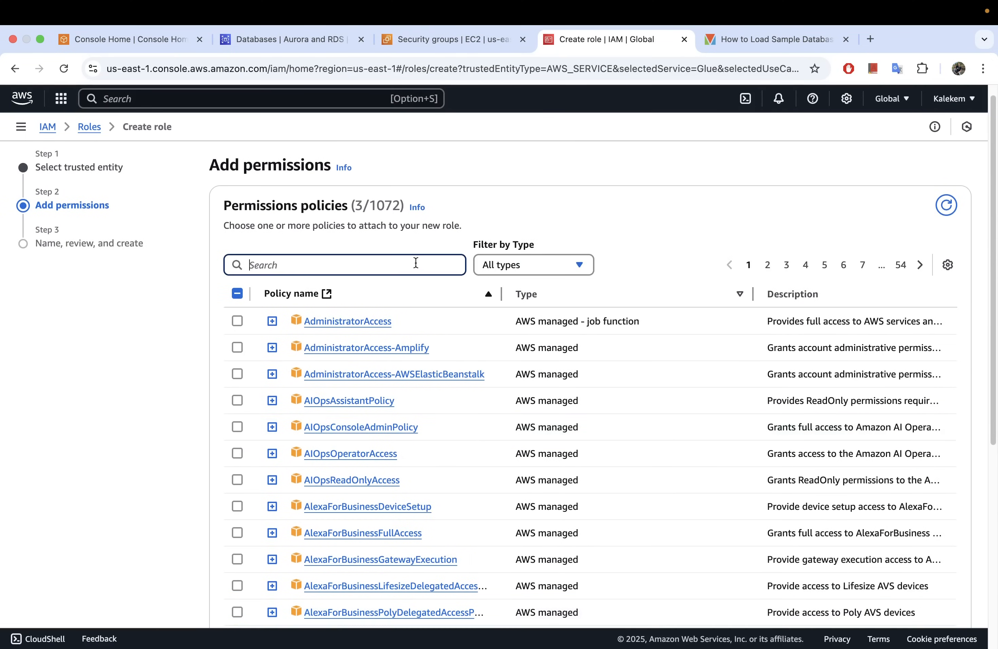
left_click(300, 265)
type("secret")
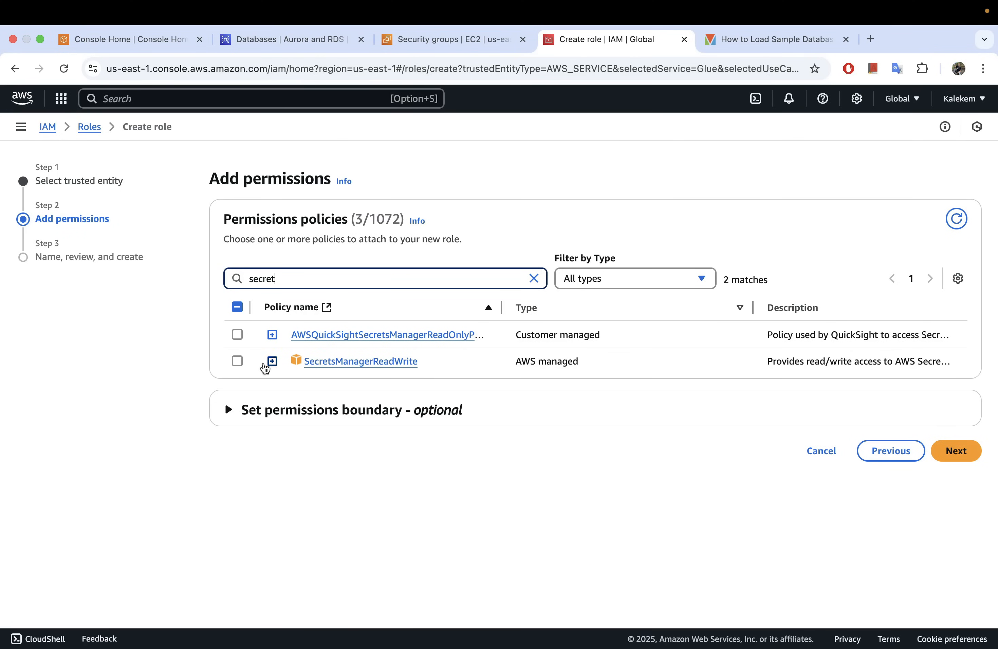
left_click(237, 362)
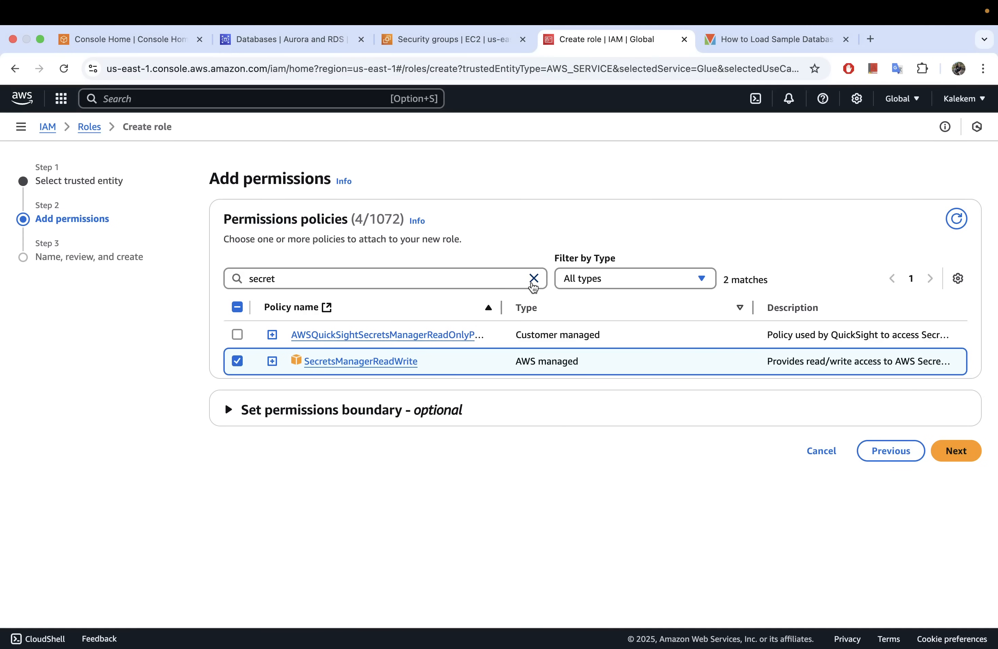
Search the permissions policies for "vpc" and select AmazonVPCFullAccess for the role.
left_click(533, 279)
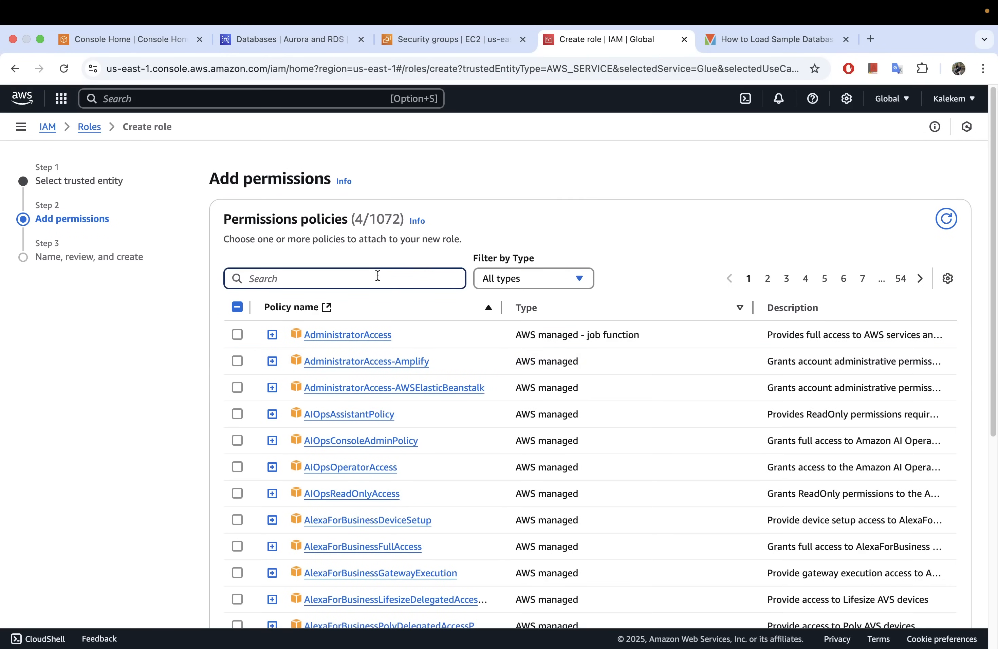
type("vpc")
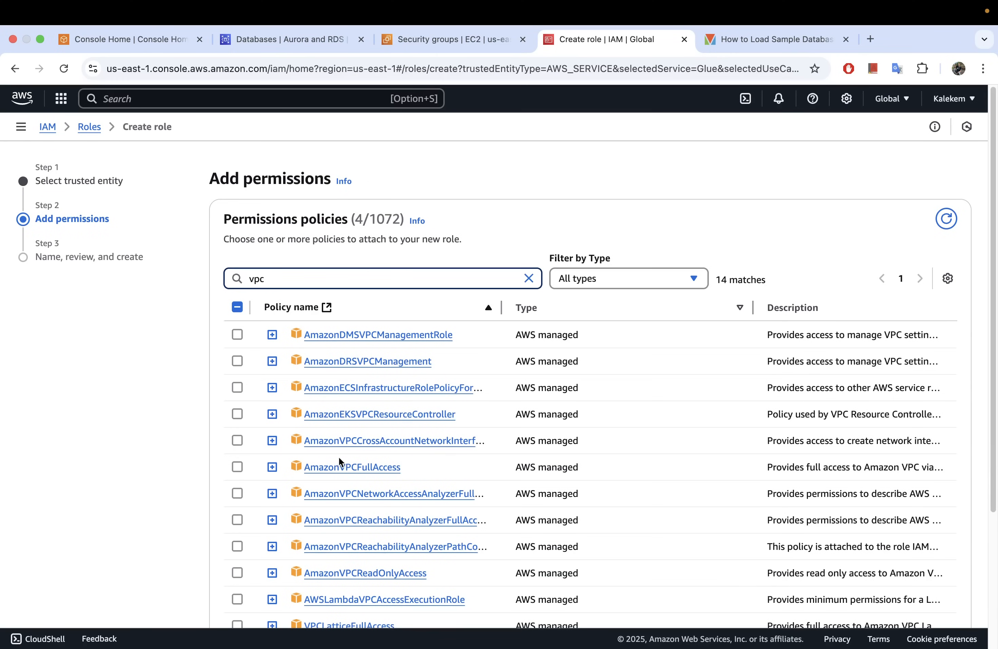
left_click(238, 467)
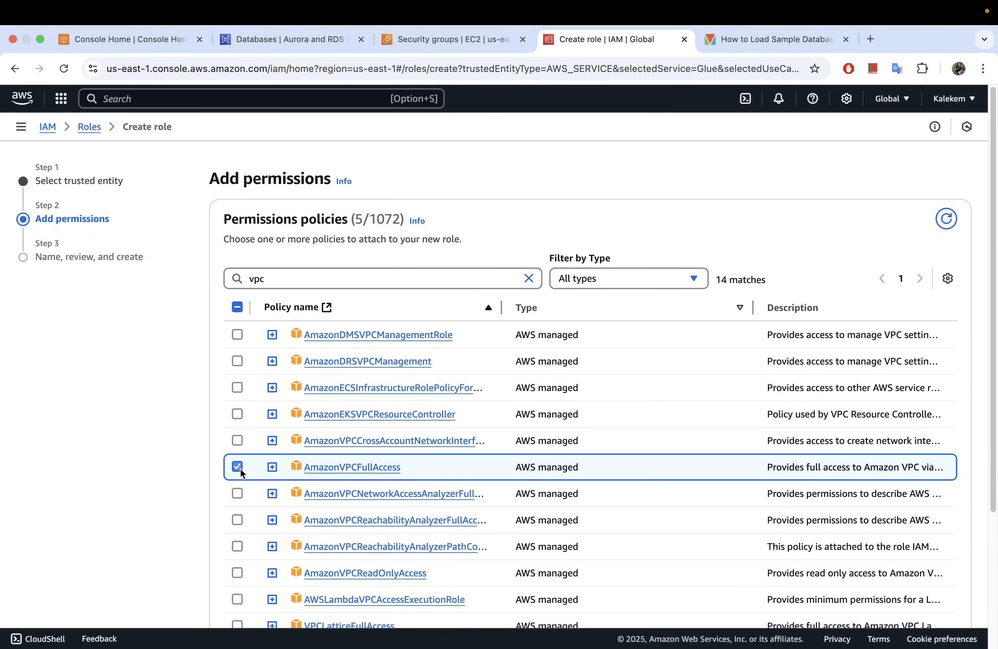
scroll(158, 450, "down", 1)
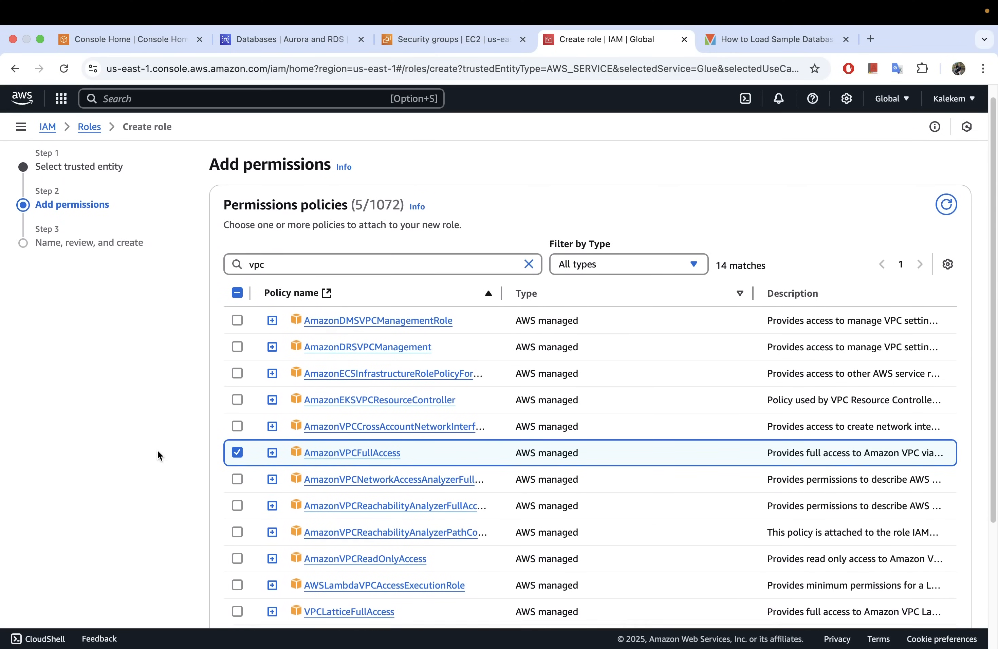
scroll(157, 450, "down", 1)
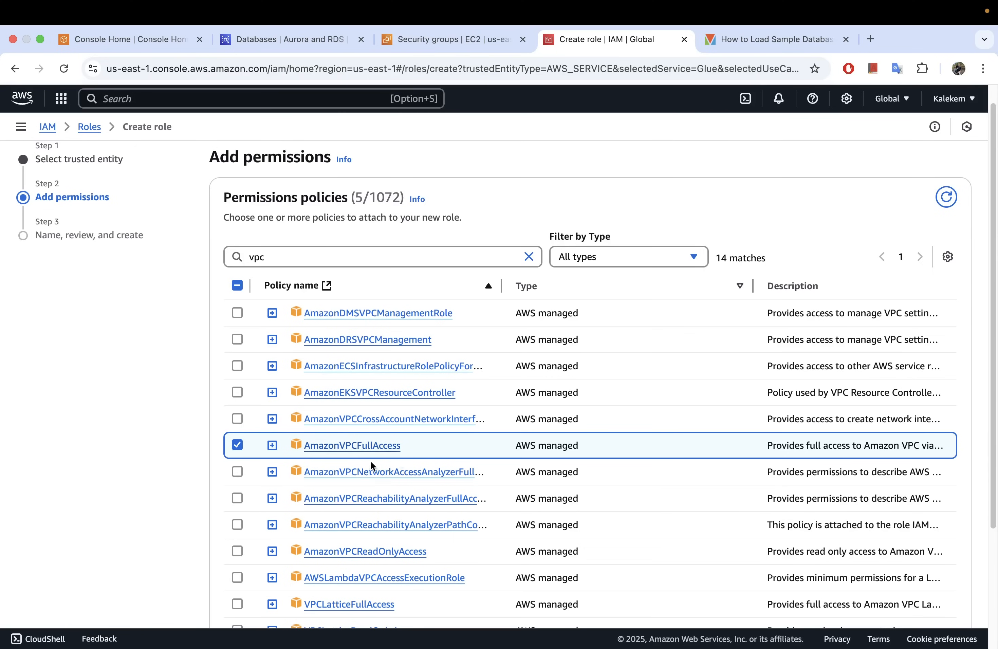
Search the permissions policies for "key", select AWSKeyManagementServicePowerUser, and continue to the role's naming and review stage.
left_click(528, 257)
type("key")
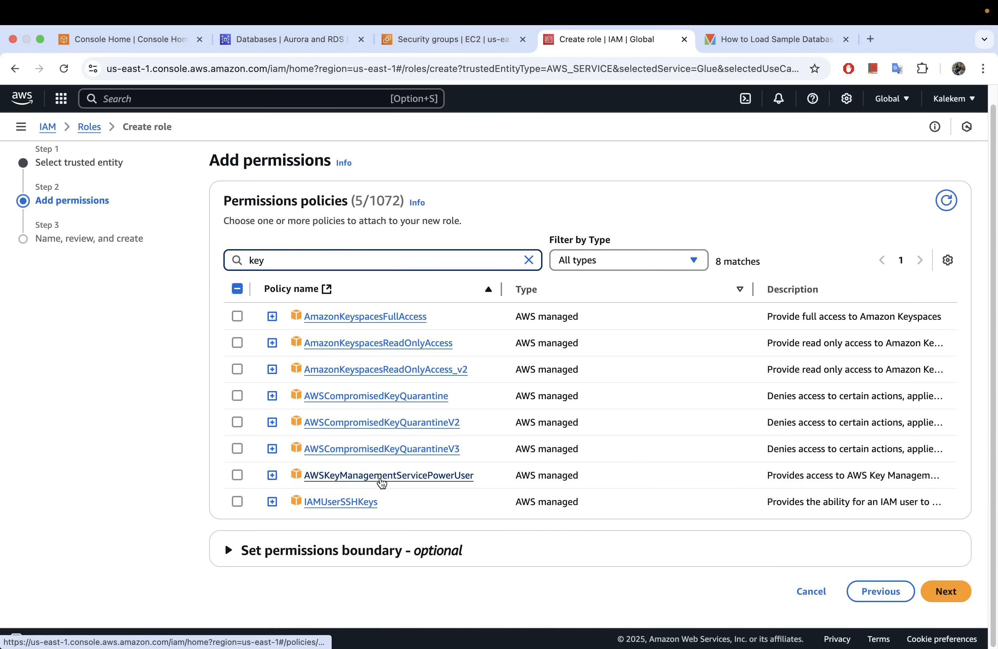
left_click(237, 476)
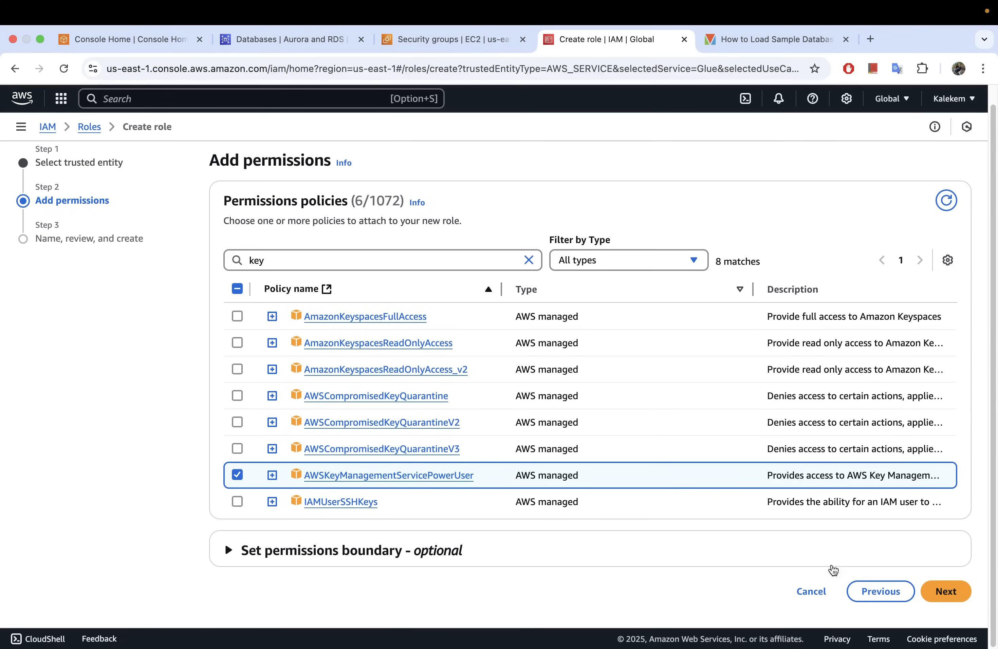
left_click(958, 601)
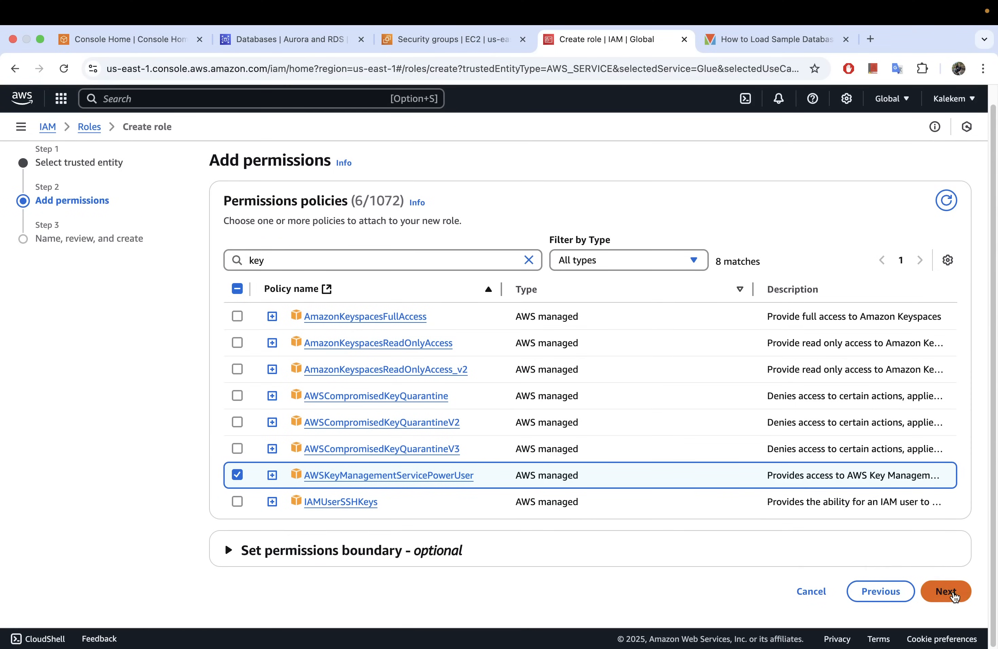
Name the new role AWSServiceRole_Glue_RDS_Role.
left_click(327, 257)
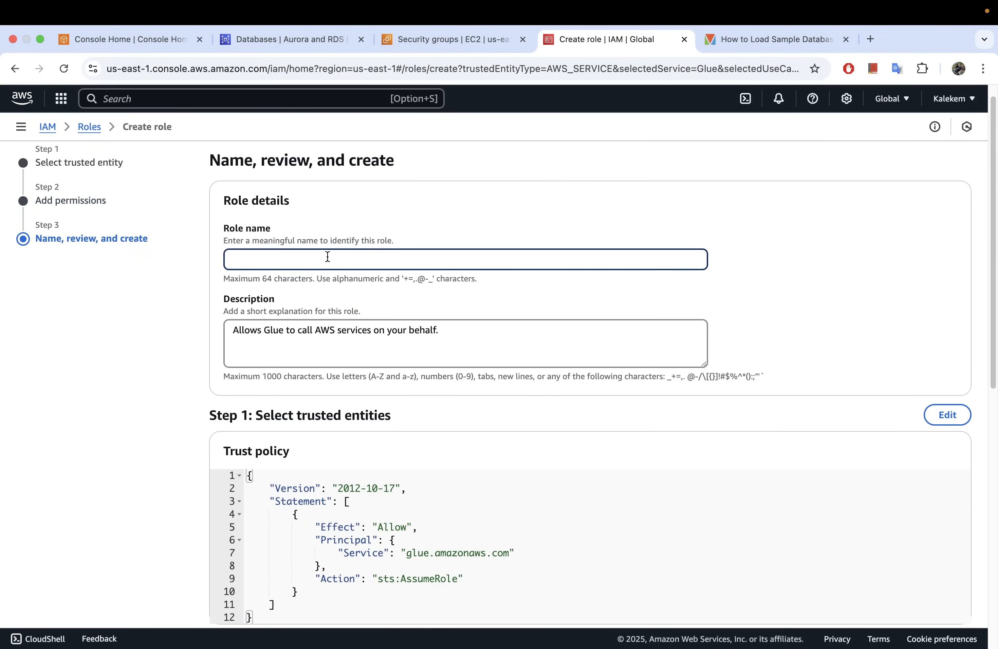
type("AWSSE")
key("Caps_Lock")
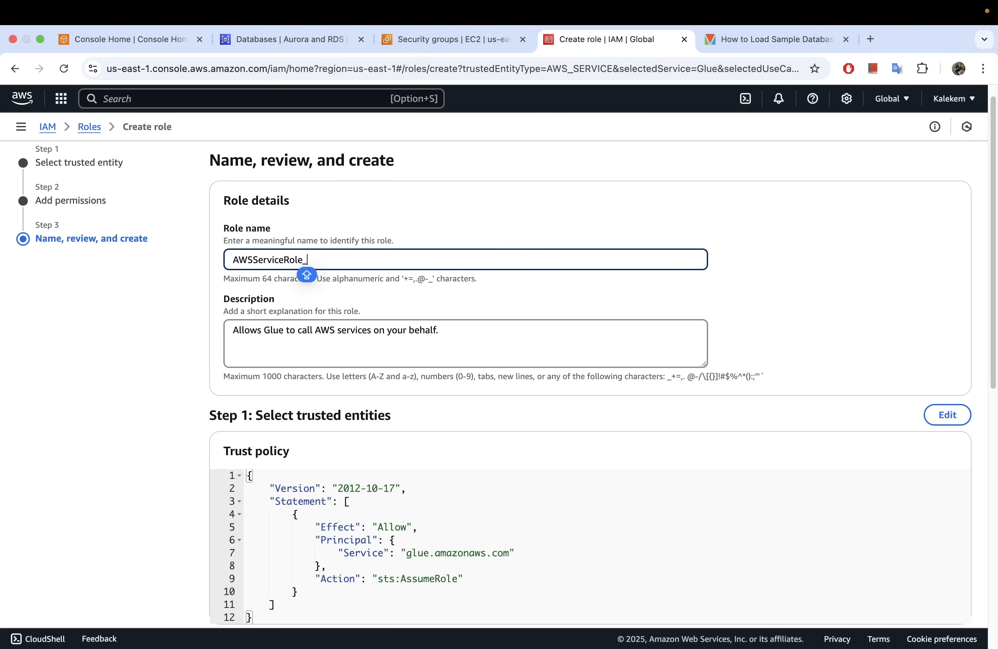
type("Glue_RDS_Role")
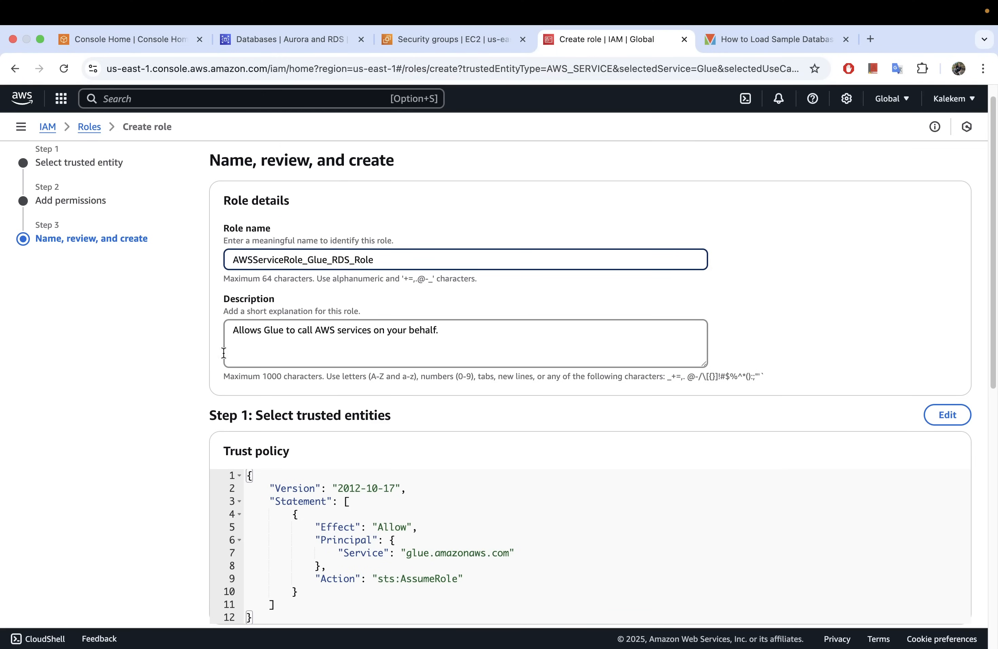
Review the role's Glue trust policy and permissions policy summary, and create the role.
scroll(484, 370, "down", 5)
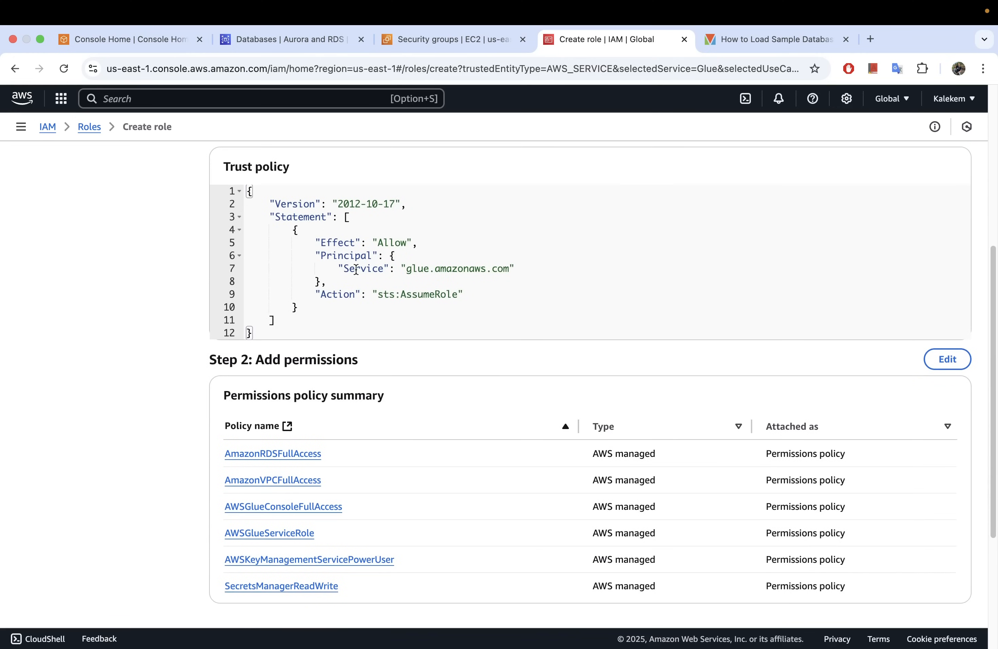
left_click_drag(409, 271, 534, 274)
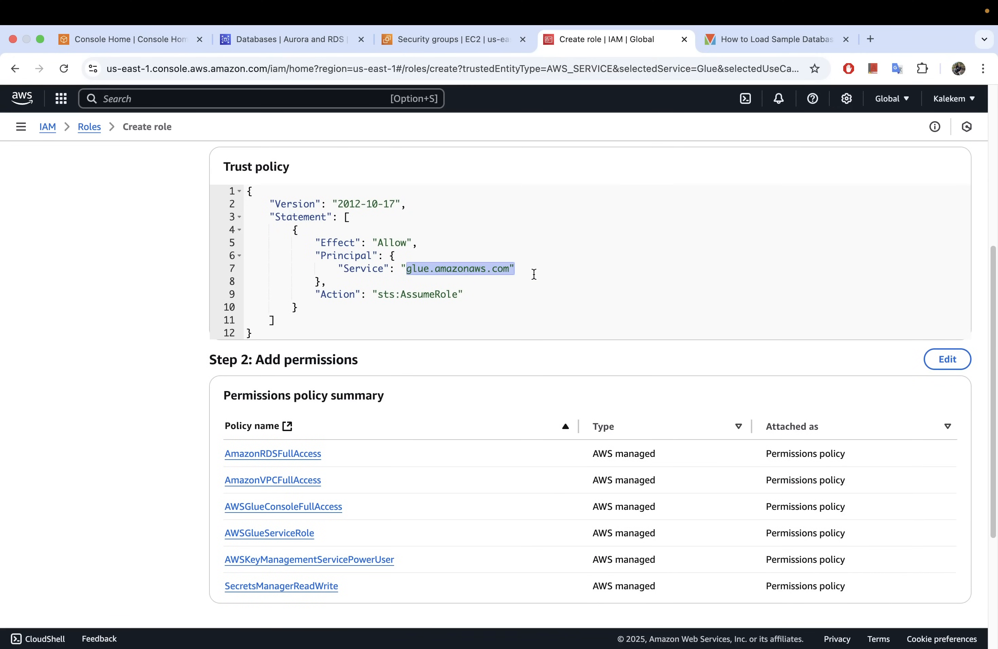
scroll(358, 274, "up", 2)
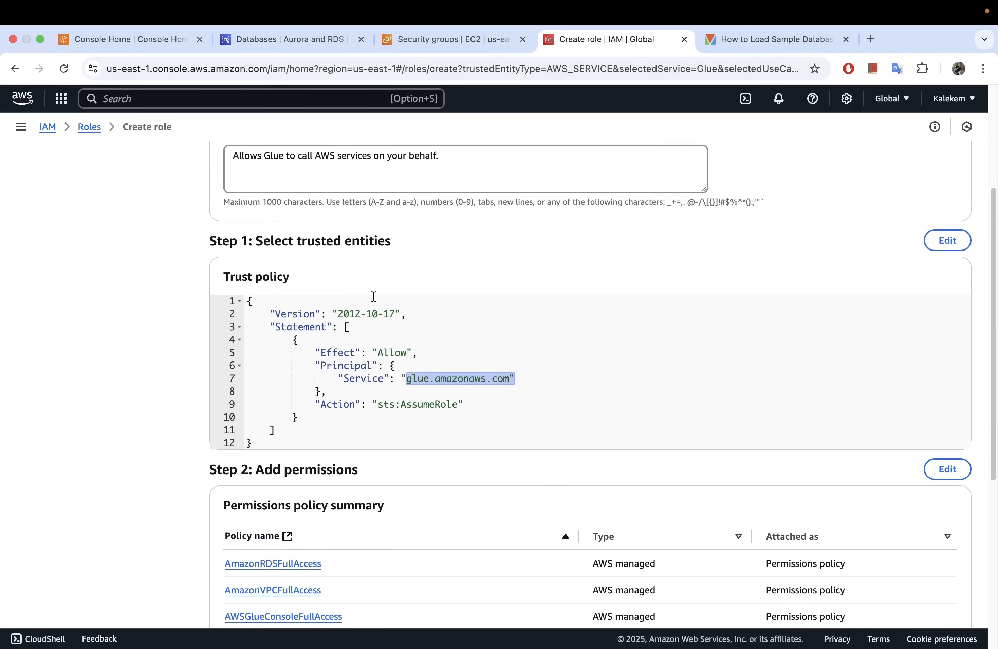
scroll(374, 297, "down", 6)
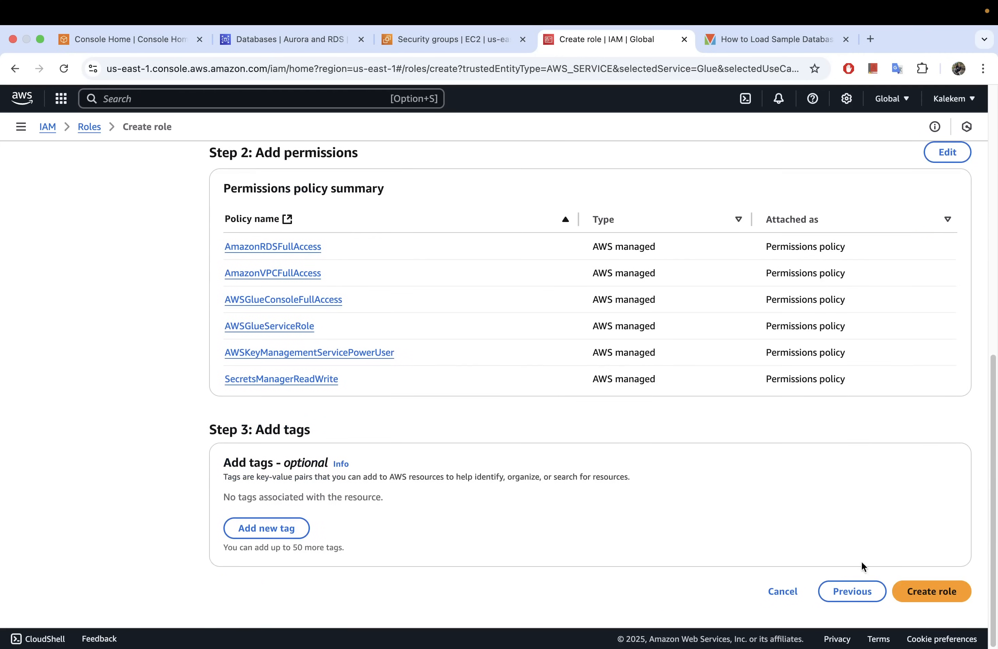
left_click(931, 592)
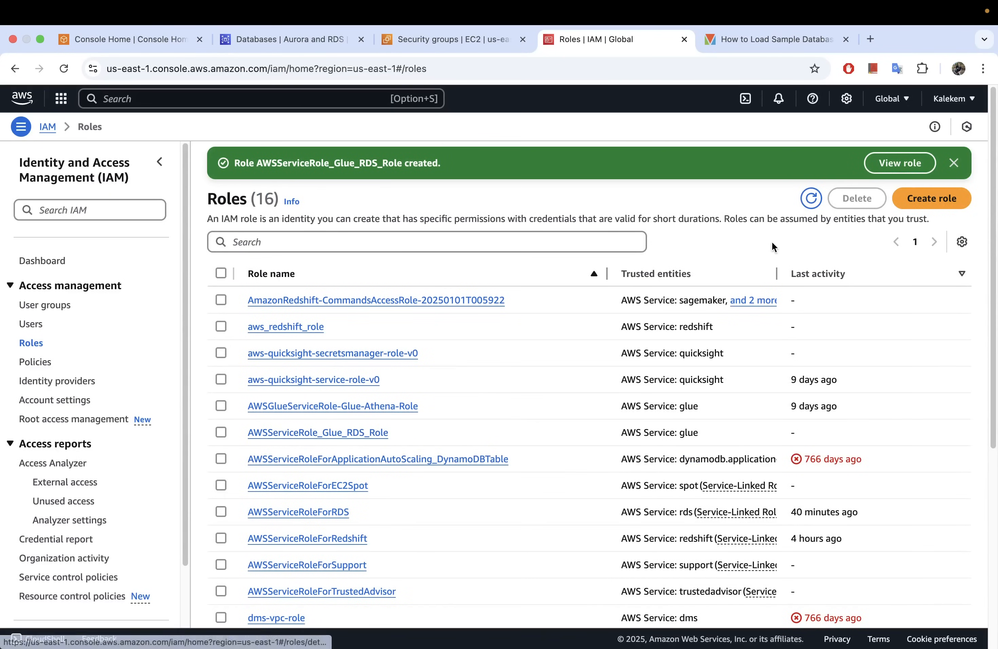
View the newly created AWSServiceRole_Glue_RDS_Role and check its attached permissions policies.
left_click(895, 163)
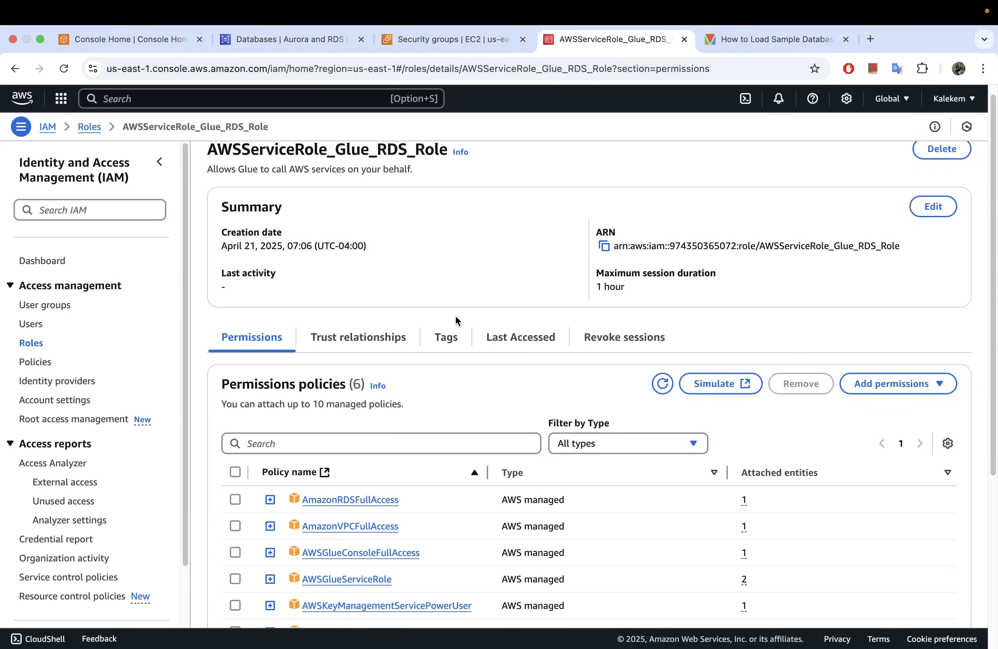
scroll(452, 310, "down", 4)
scroll(452, 311, "up", 3)
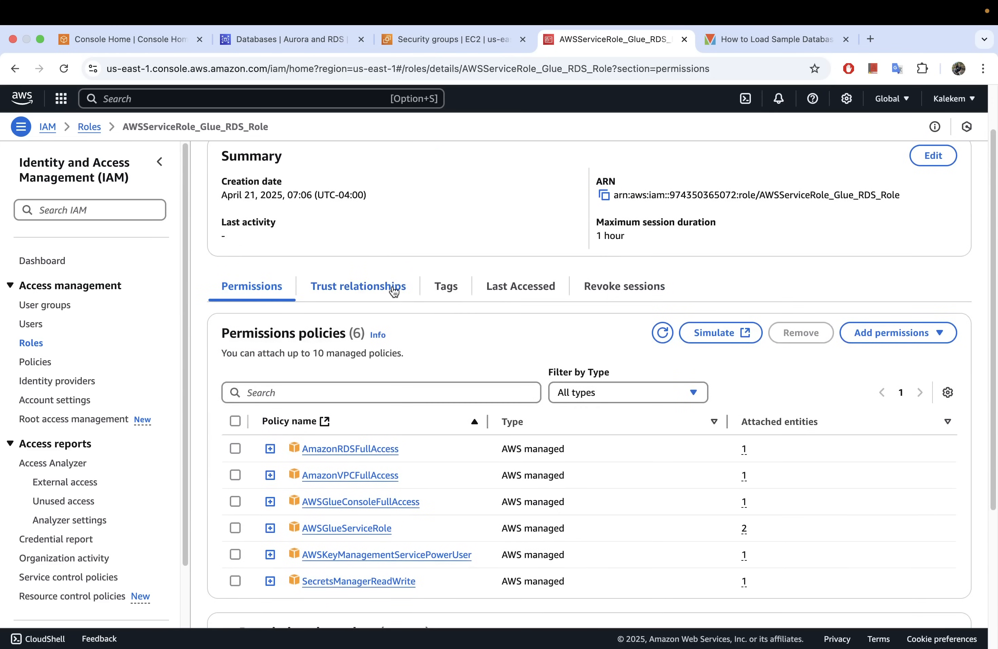
scroll(394, 286, "down", 3)
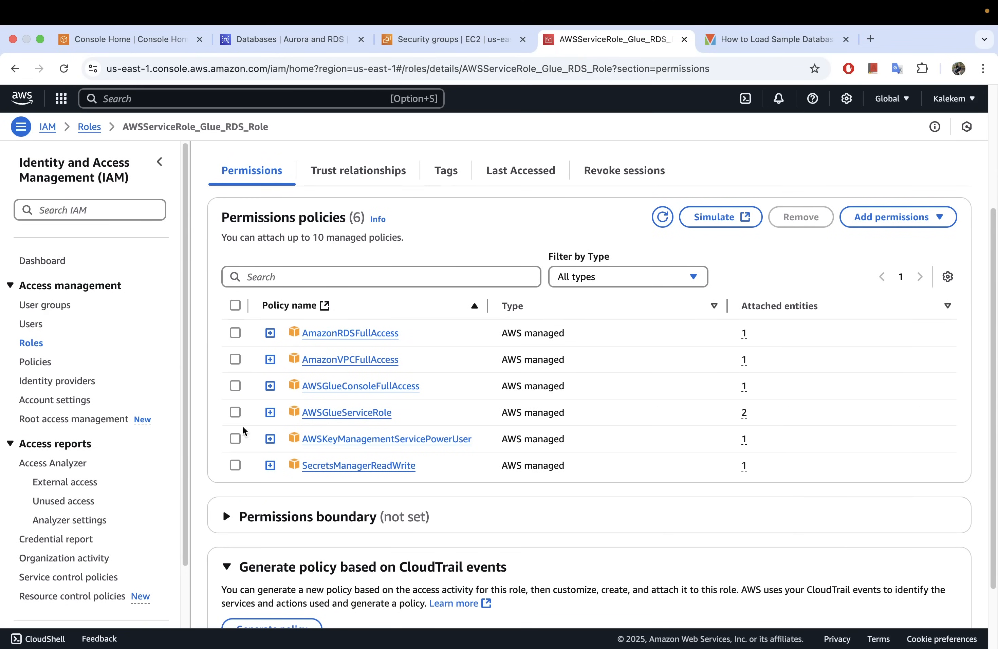
Return to the RDS databases, view the connection details for mysql, dismiss the creation notice, and open the database's details.
left_click(300, 43)
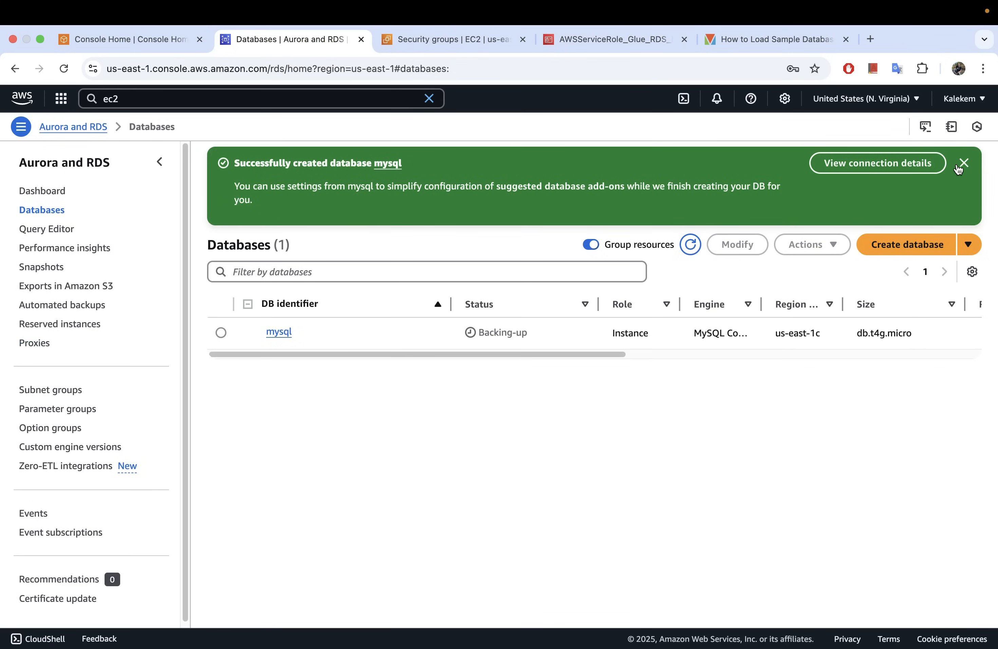
left_click(880, 166)
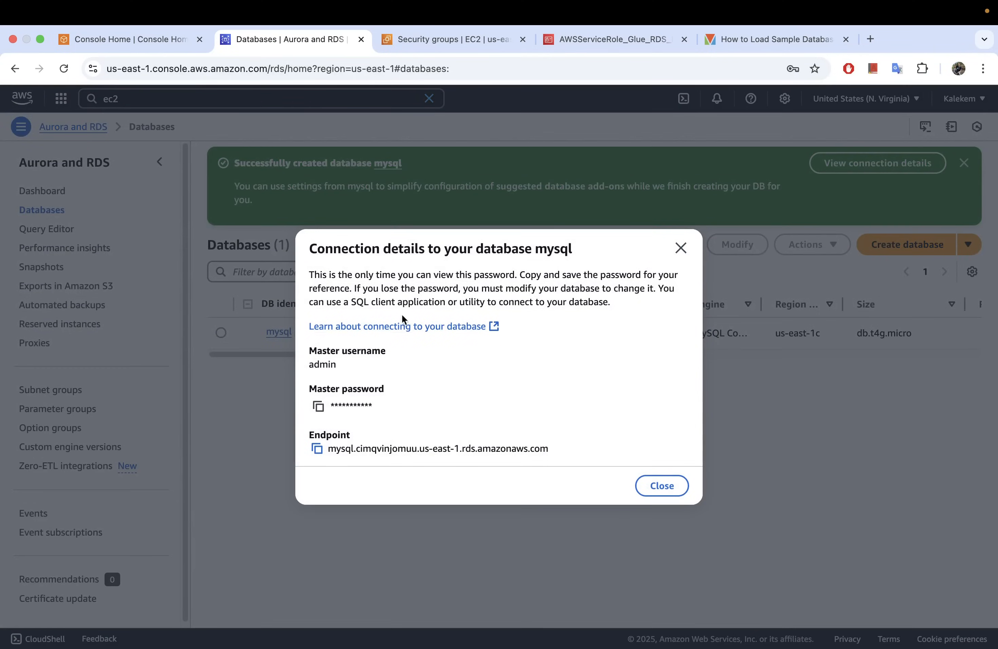
left_click(681, 248)
left_click(963, 166)
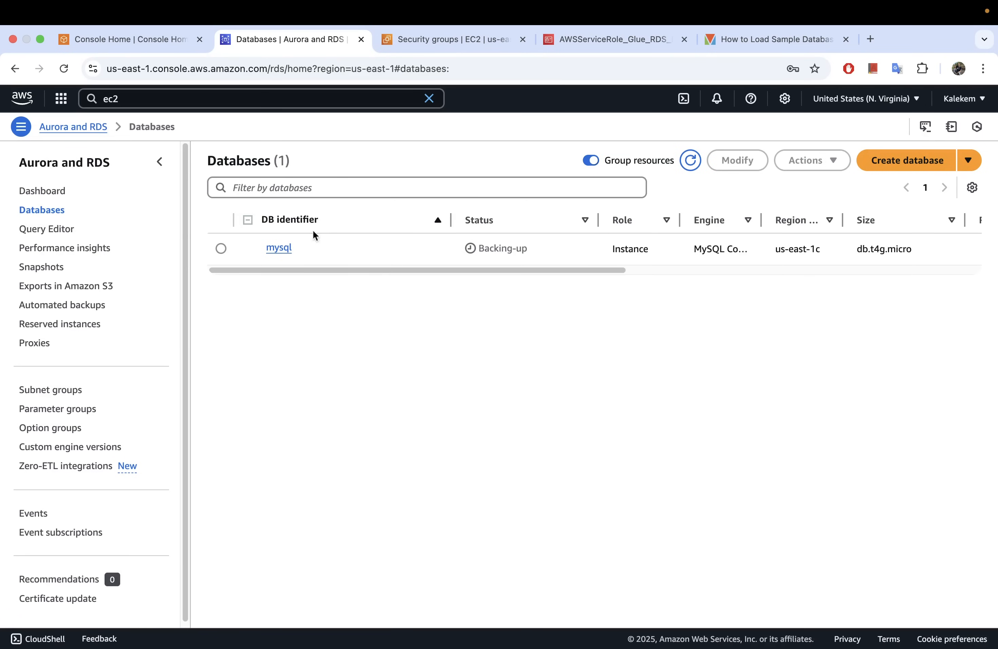
left_click(279, 248)
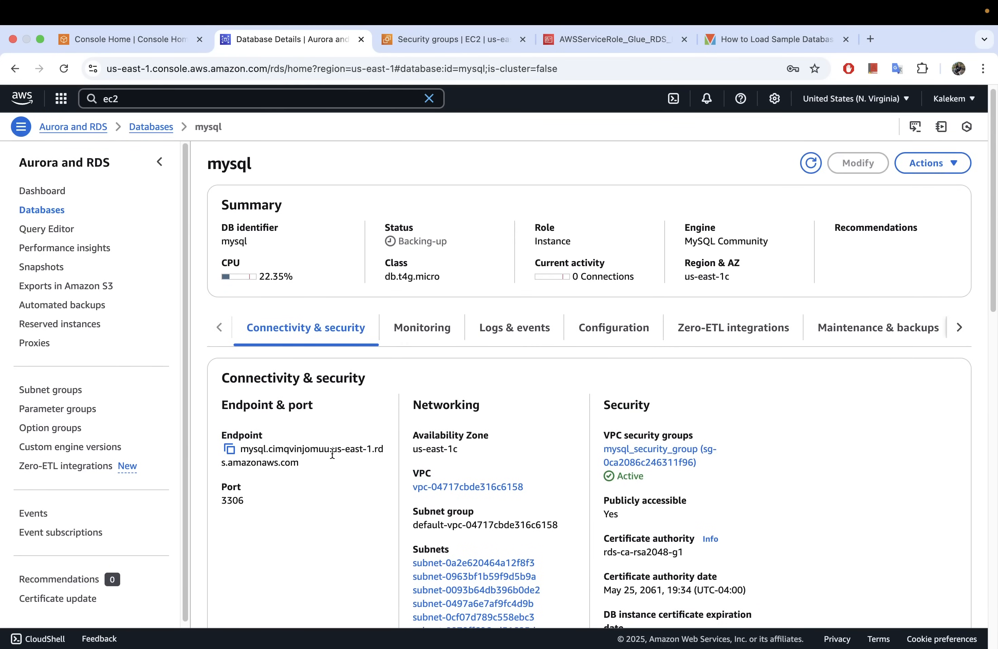
Examine the mysql database's endpoint, port and public accessibility in its connectivity and security details.
left_click(230, 451)
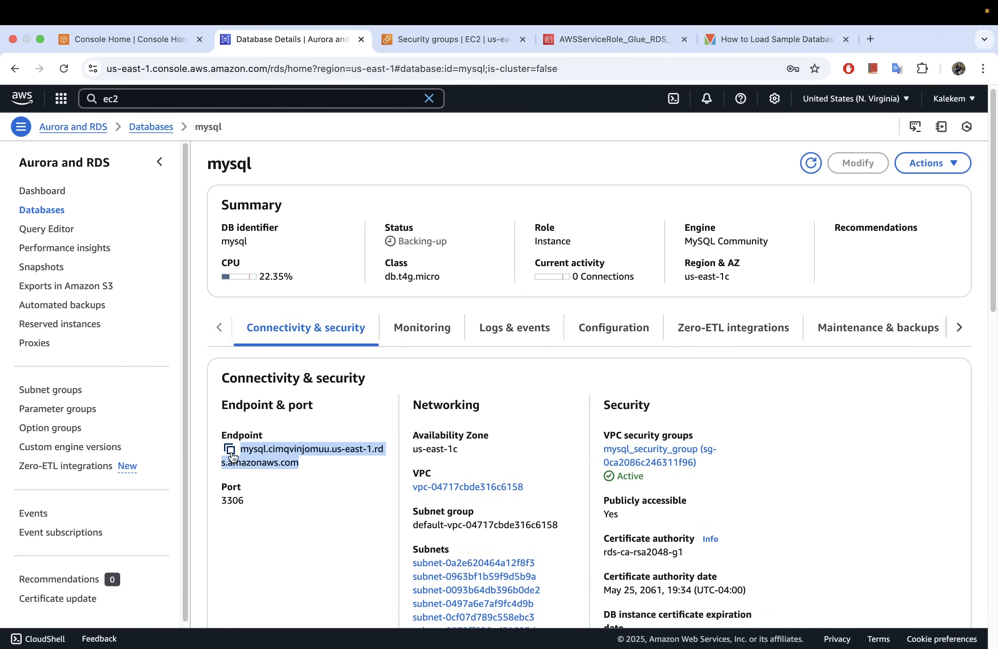
left_click(305, 466)
left_click_drag(245, 501, 222, 498)
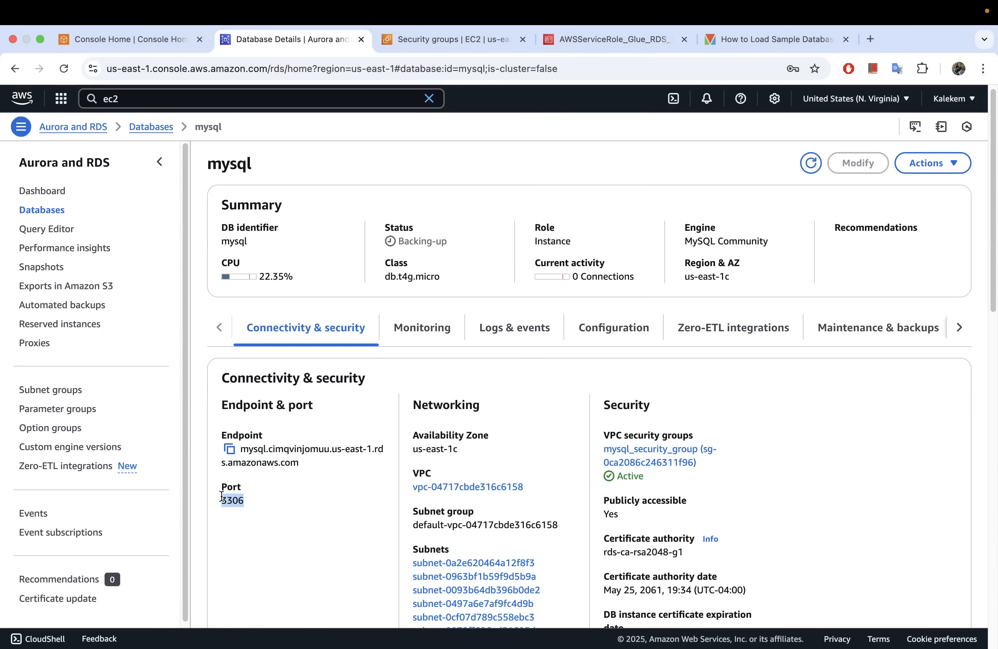
scroll(609, 493, "down", 1)
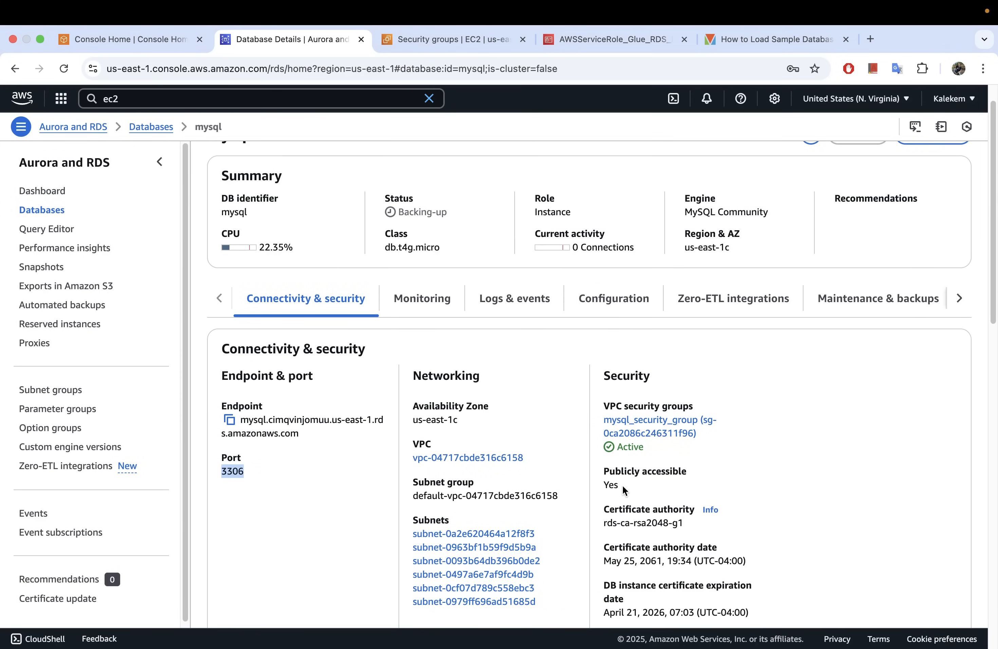
left_click_drag(625, 490, 604, 485)
scroll(635, 504, "down", 3)
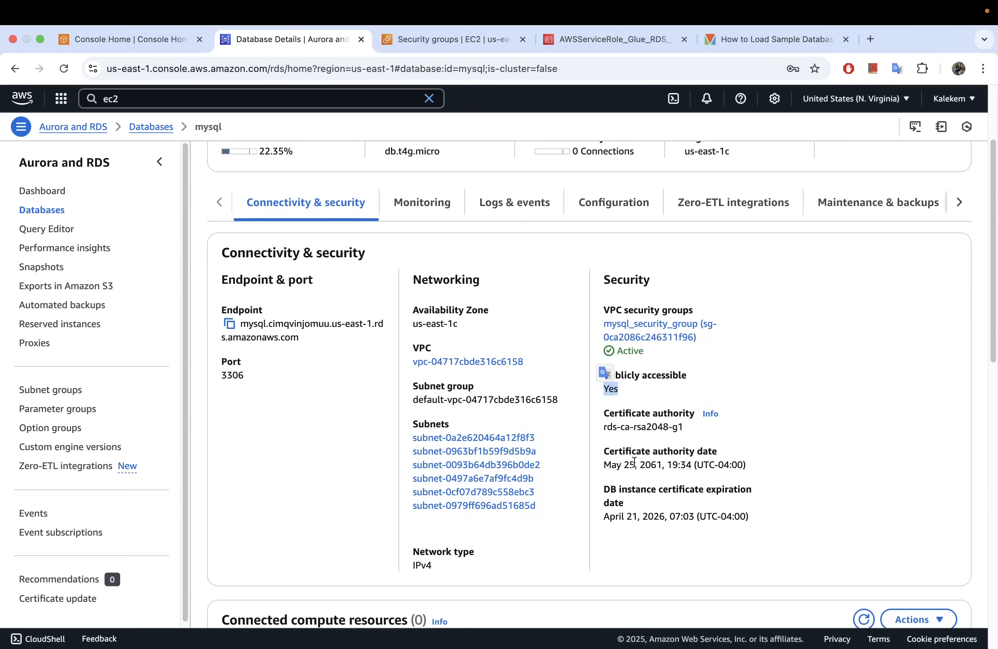
Examine the mysql database's subnets, subnet group and VPC security group.
left_click(561, 511)
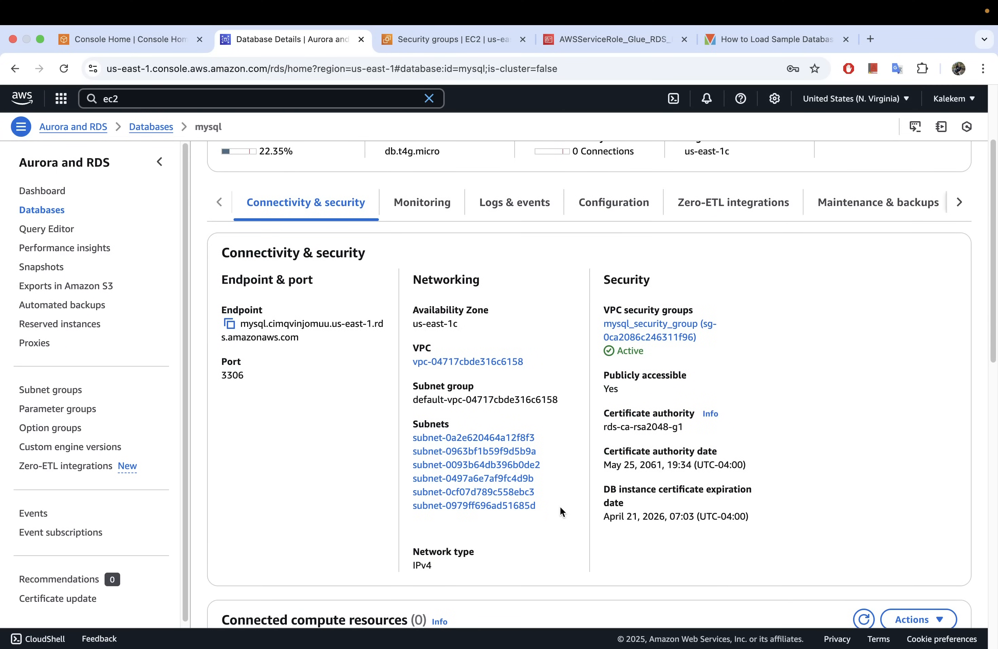
left_click_drag(560, 512, 400, 433)
left_click(521, 440)
left_click_drag(549, 509, 405, 432)
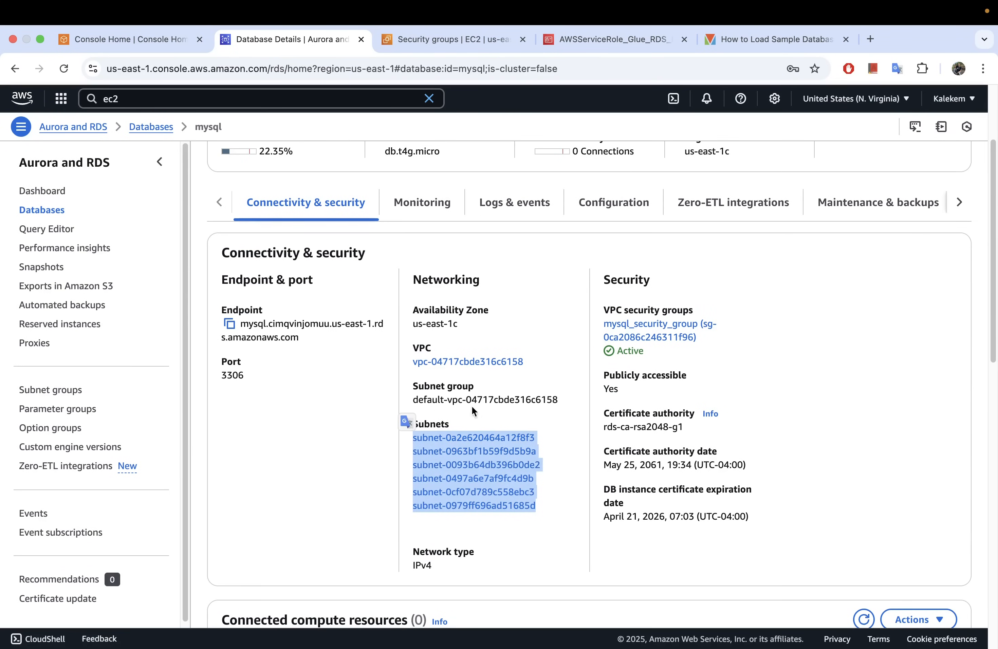
left_click(560, 403)
scroll(566, 410, "down", 3)
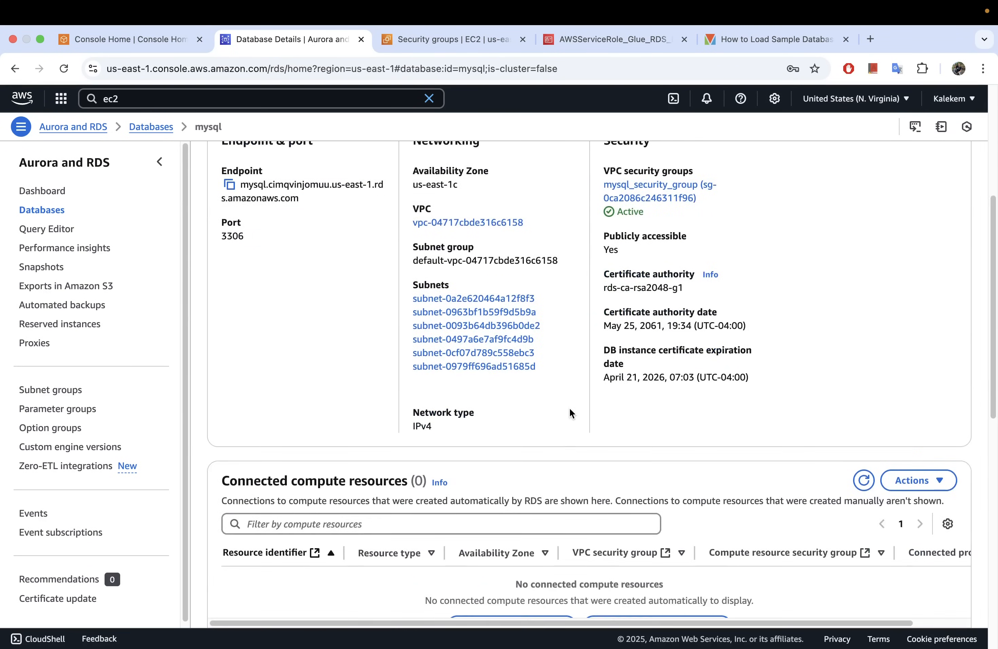
scroll(569, 408, "up", 5)
scroll(527, 426, "up", 1)
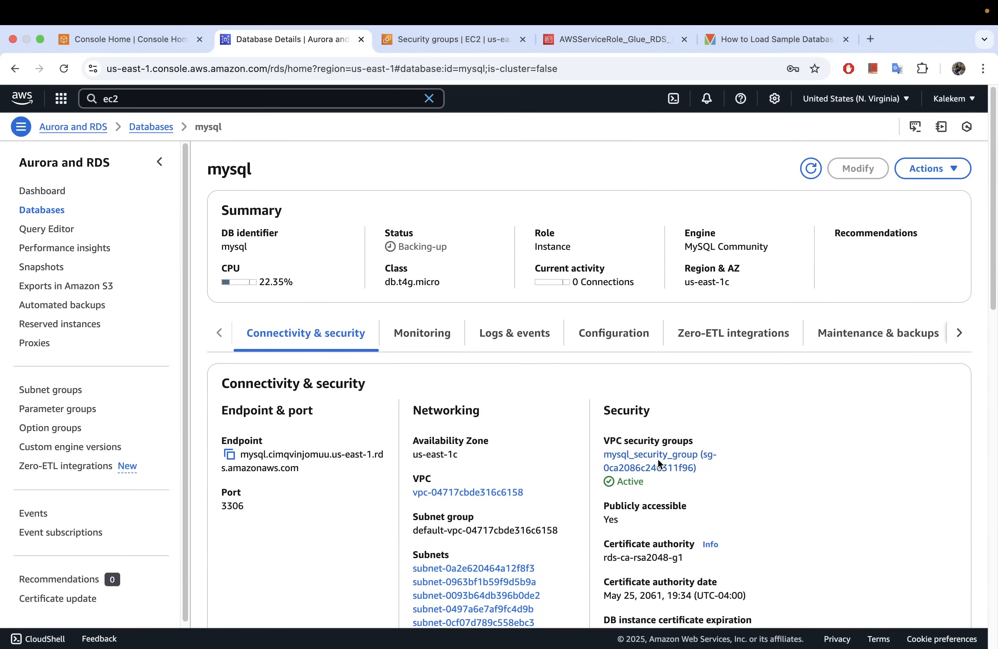
Refresh the EC2 security groups list and set the Name of mysql_security_group to mysql_sg.
left_click(448, 39)
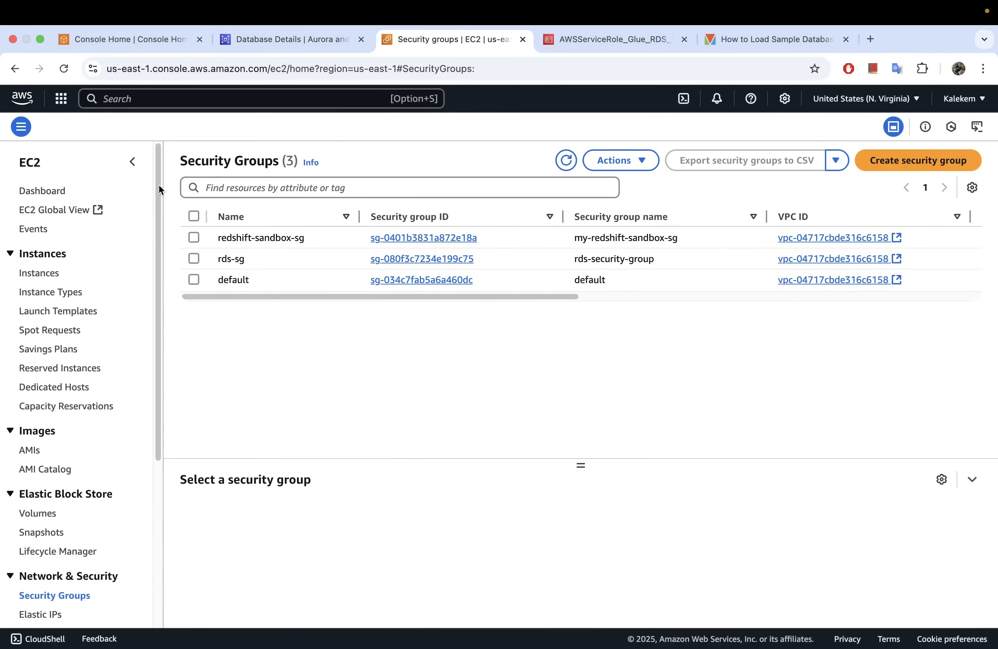
left_click(566, 160)
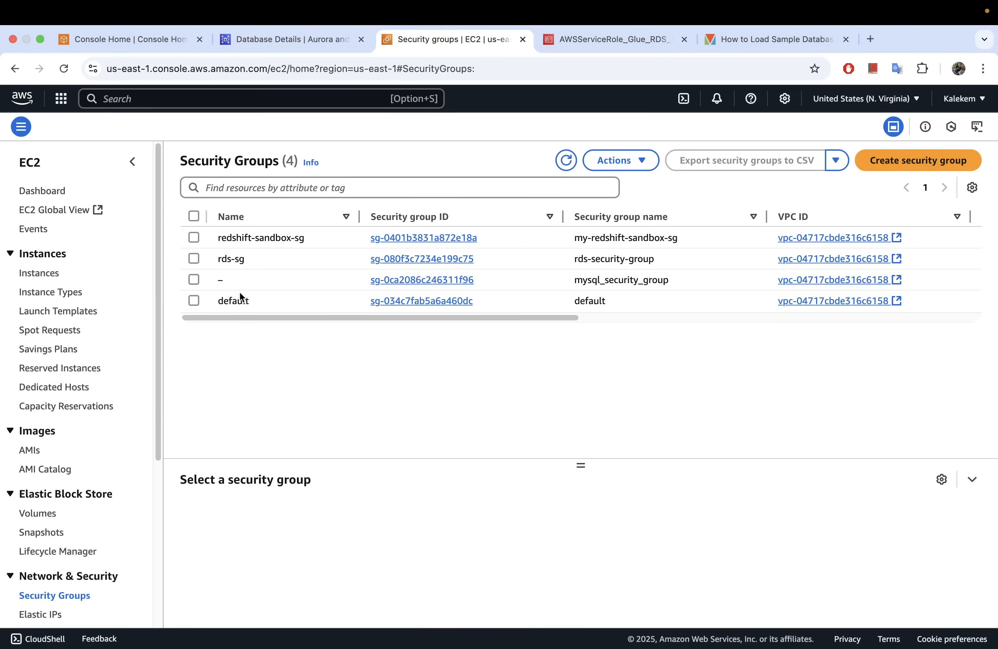
left_click(232, 280)
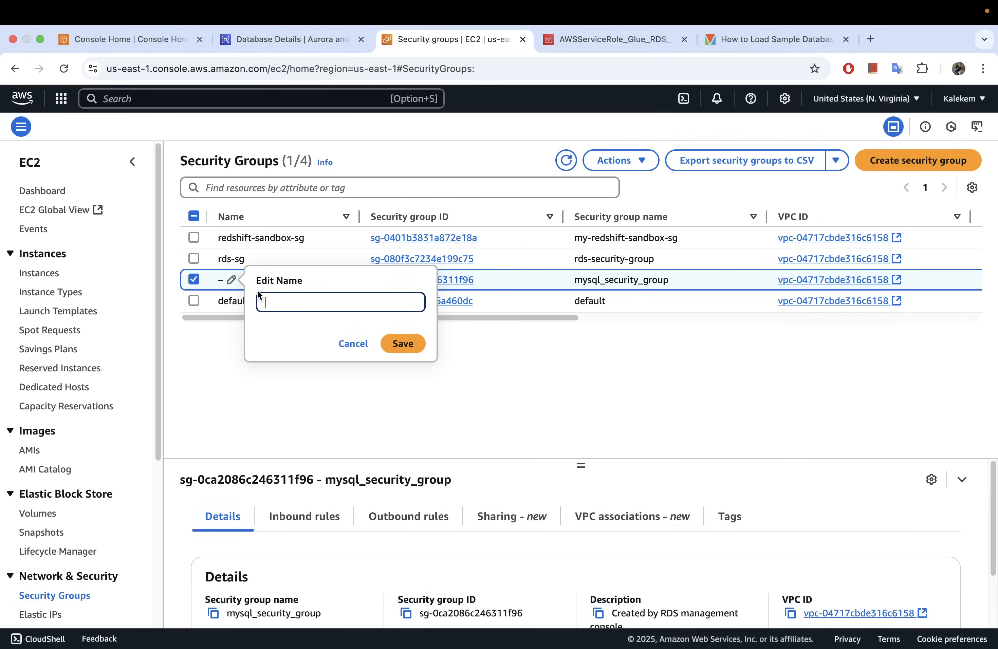
type("mysql_sg")
left_click(415, 346)
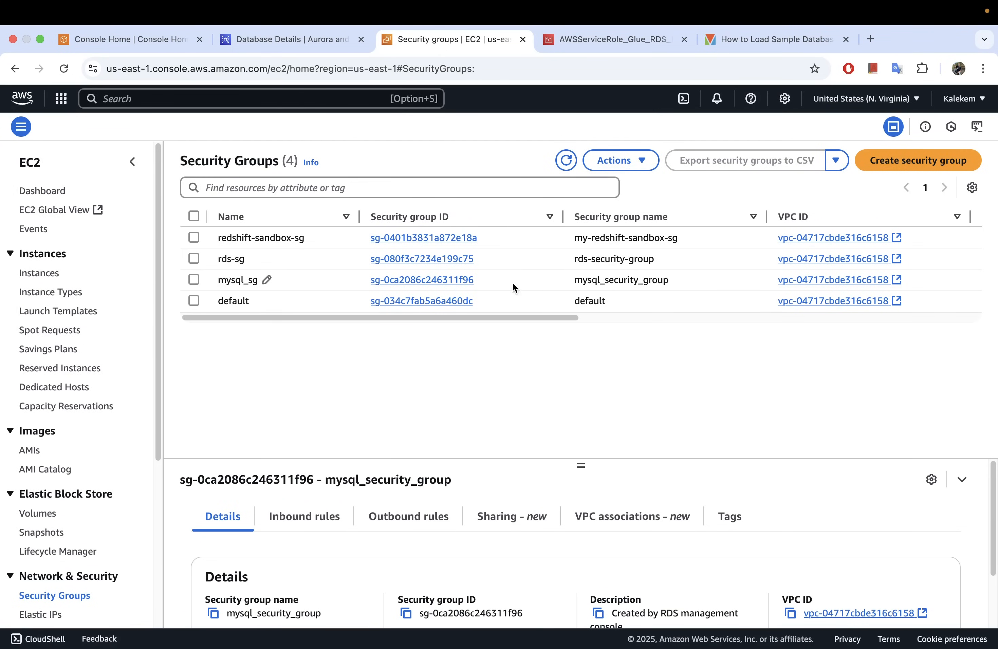
Open mysql_security_group and examine its inbound rule's type, protocol, port range and source address.
left_click(400, 281)
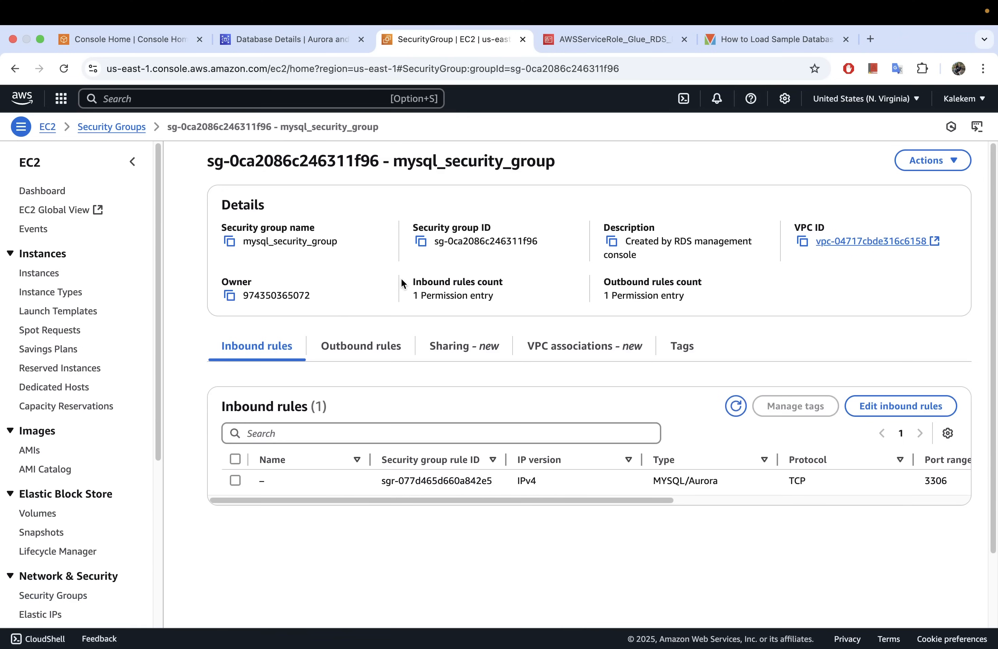
scroll(404, 281, "down", 3)
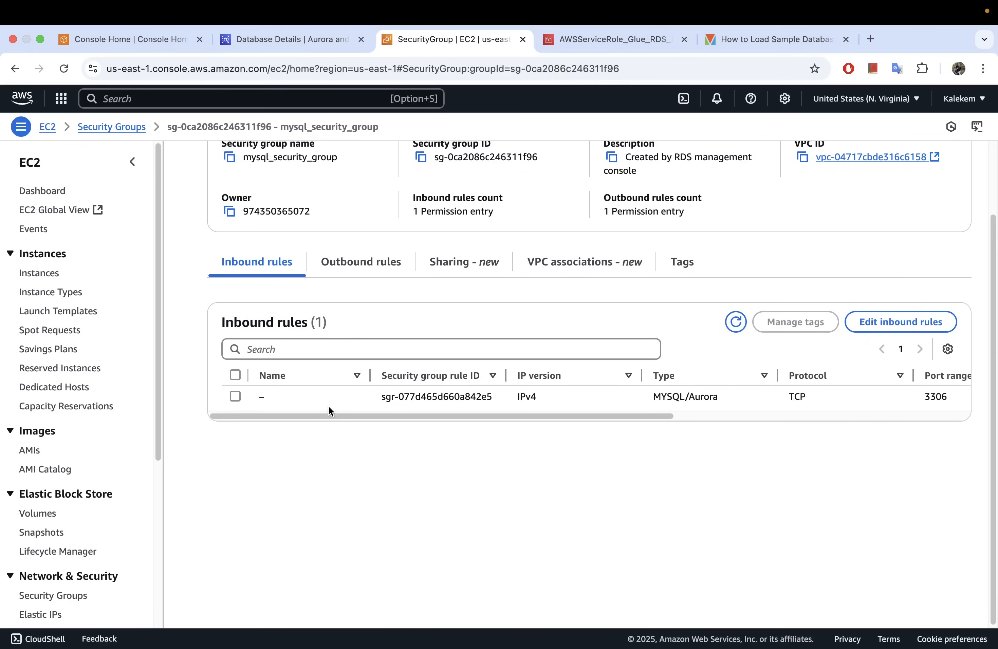
left_click_drag(334, 414, 725, 398)
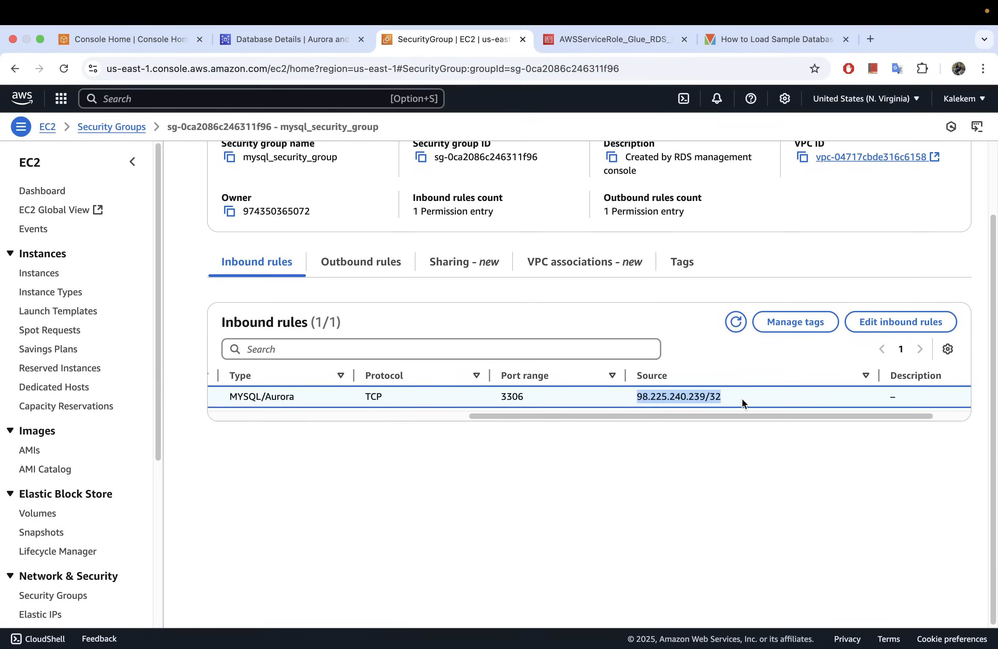
left_click(721, 395)
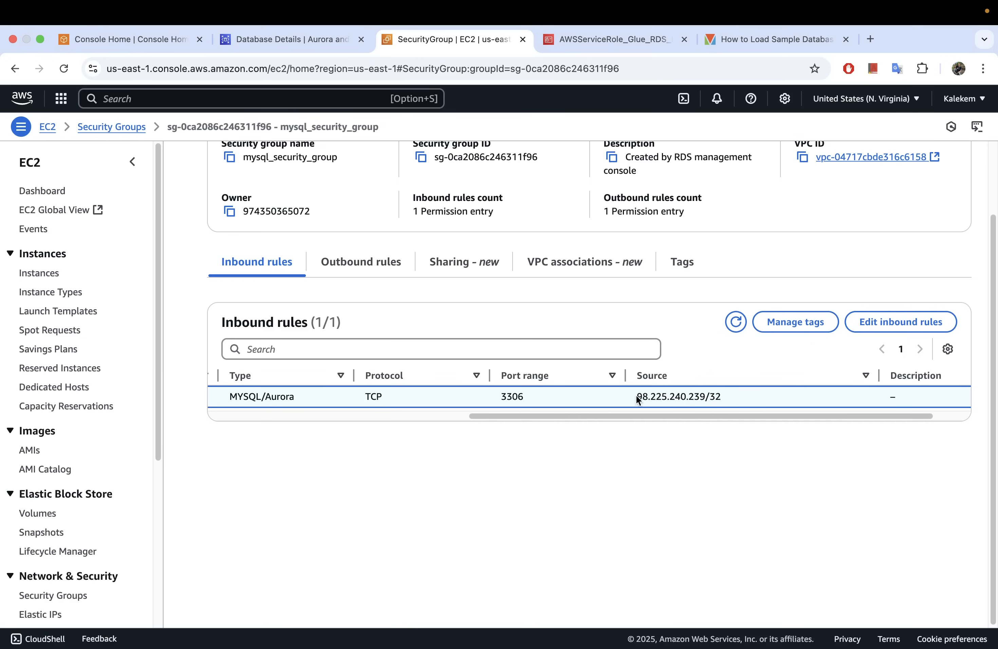
left_click_drag(635, 396, 719, 397)
left_click(722, 396)
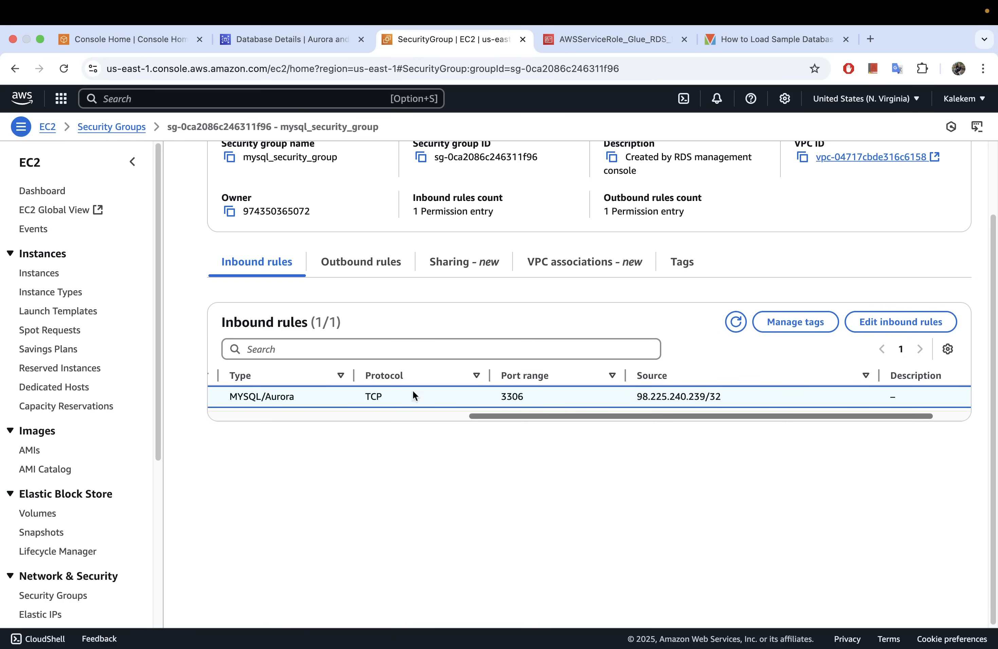
left_click_drag(543, 417, 598, 428)
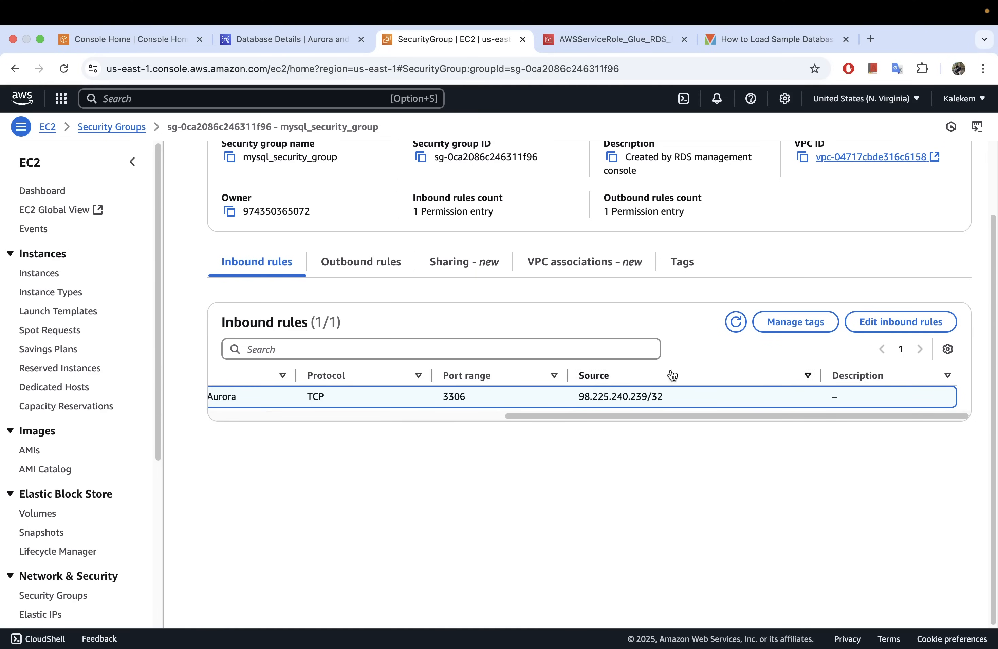
Try adding a second MYSQL/Aurora inbound rule with My IP as its source, and clear that source.
left_click(874, 323)
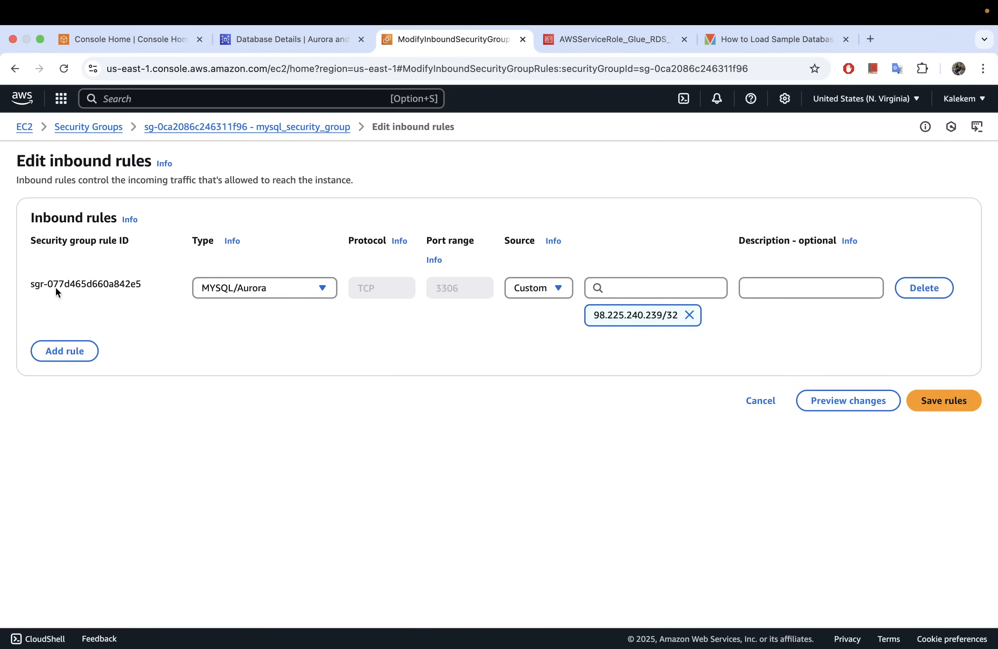
left_click(62, 351)
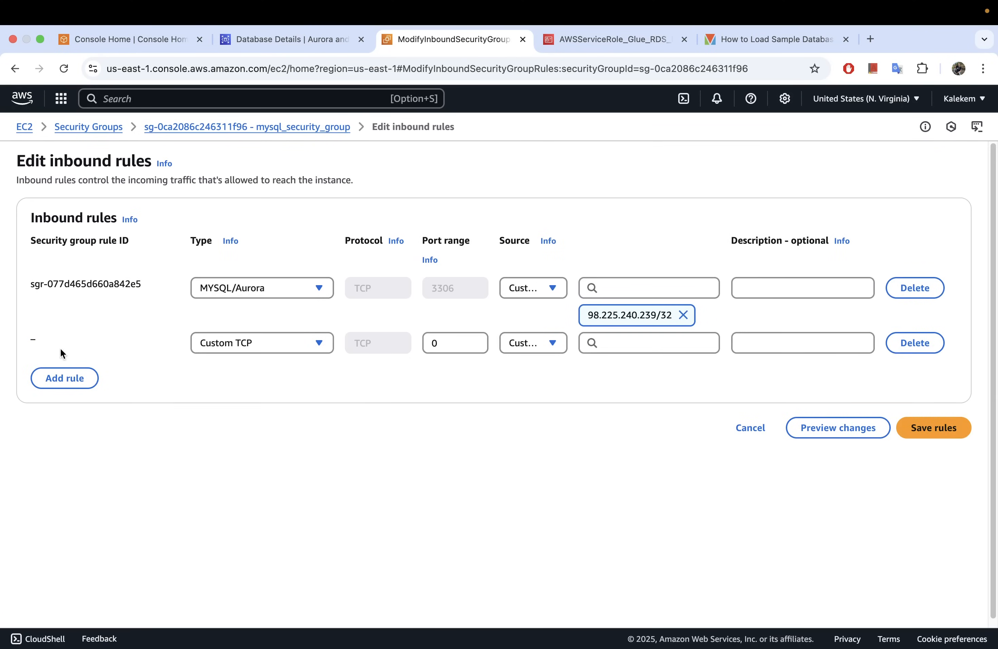
left_click(219, 352)
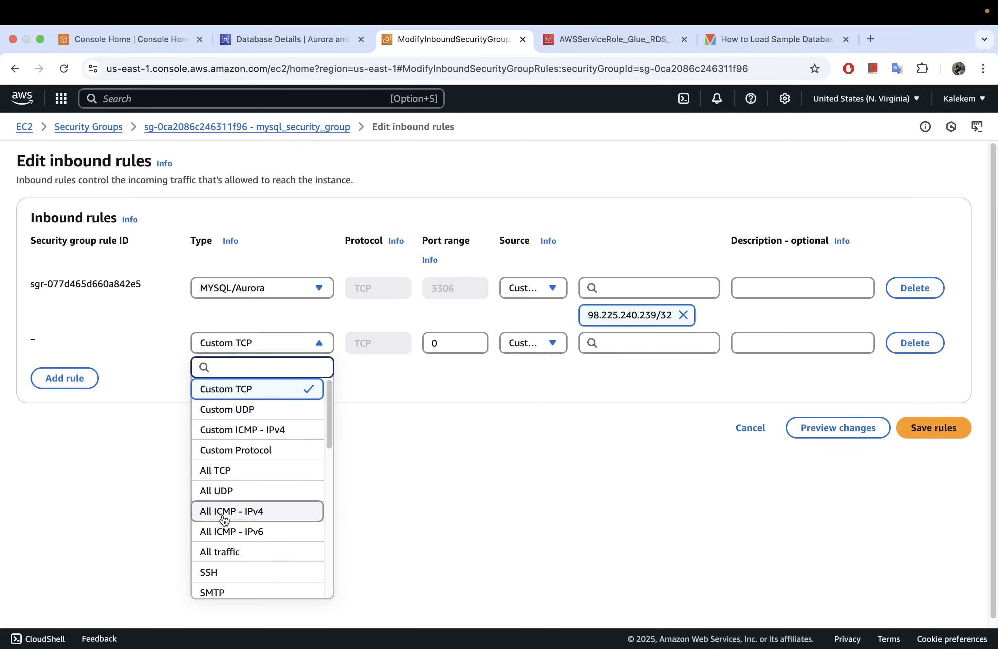
scroll(245, 487, "down", 3)
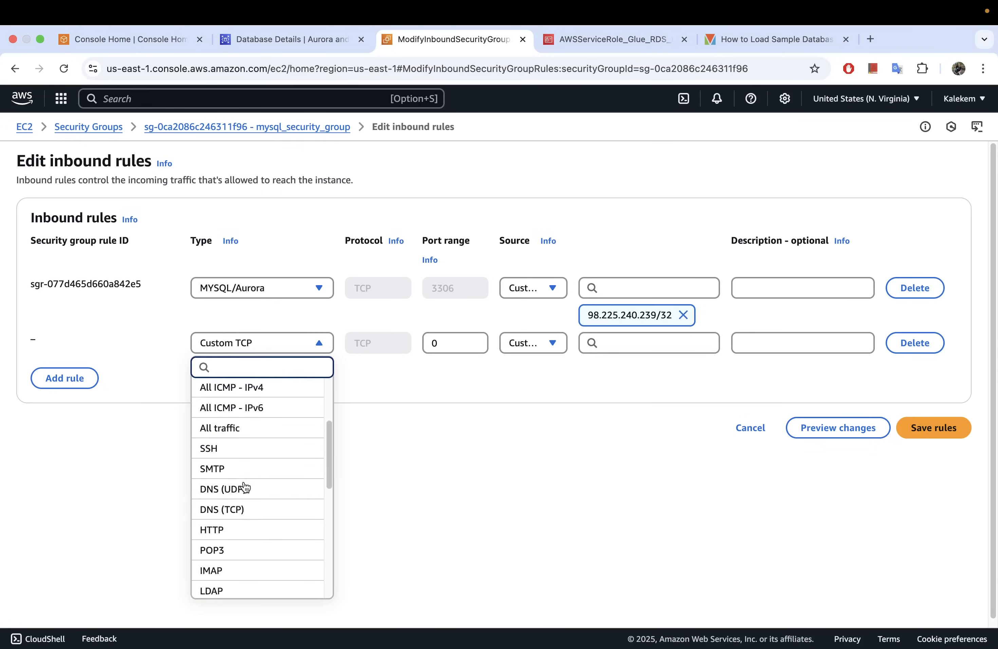
scroll(244, 486, "down", 6)
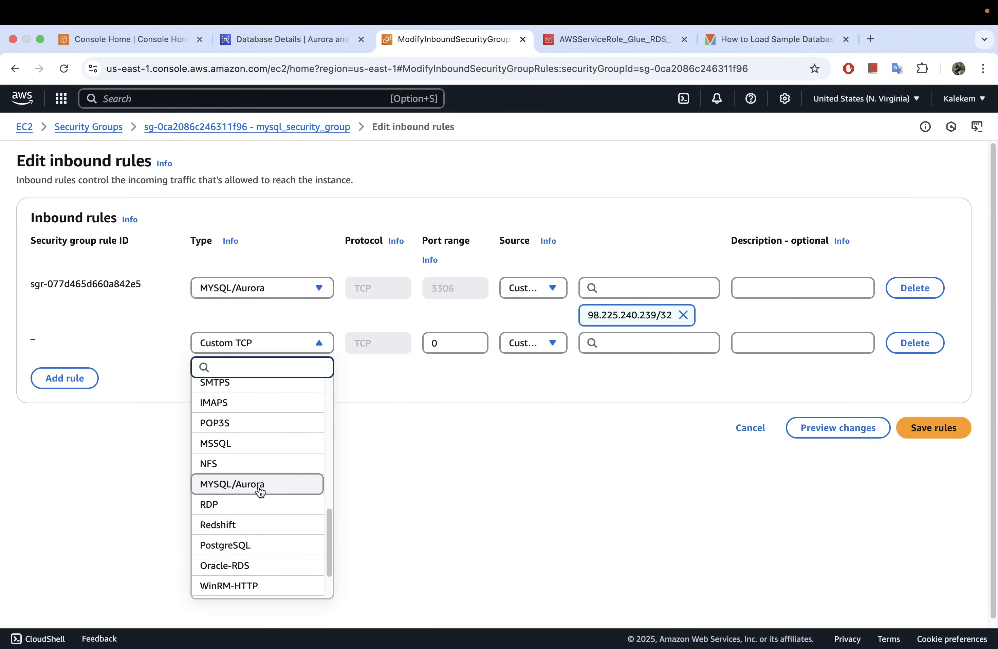
left_click(276, 489)
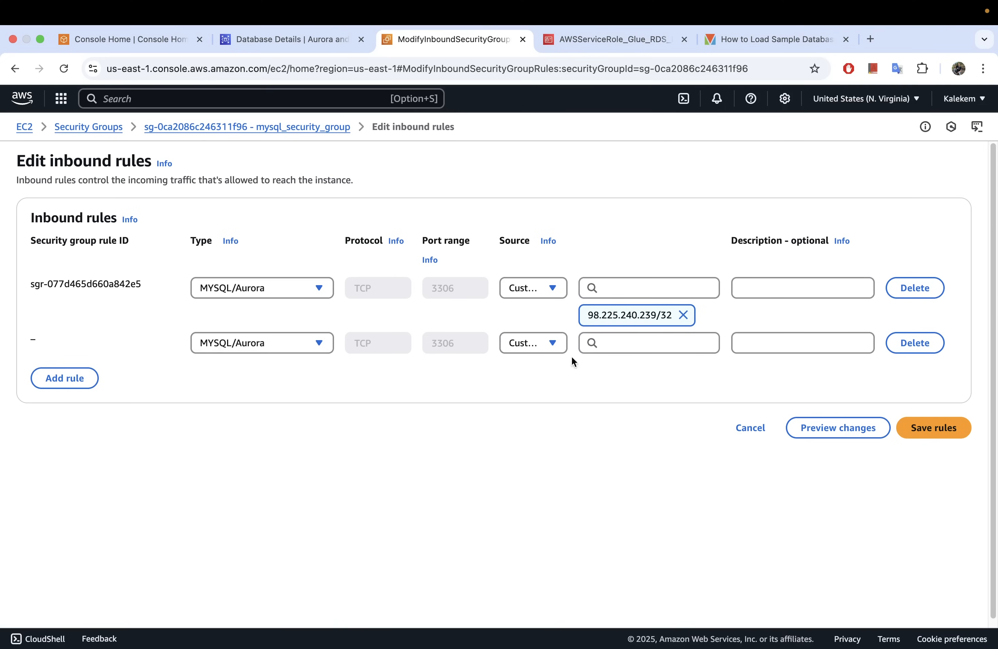
left_click(552, 343)
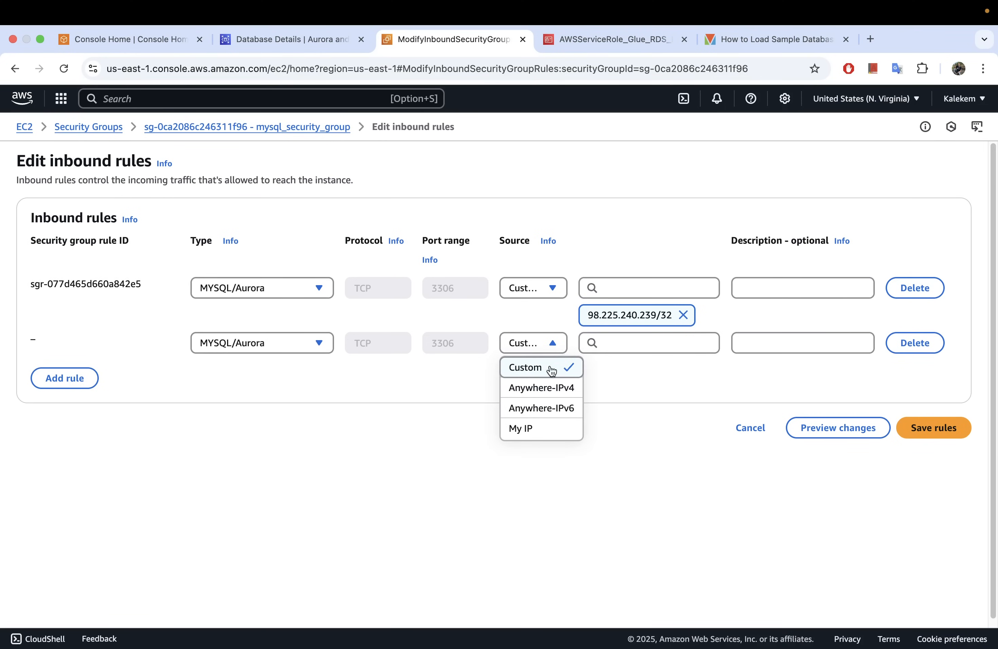
left_click(523, 428)
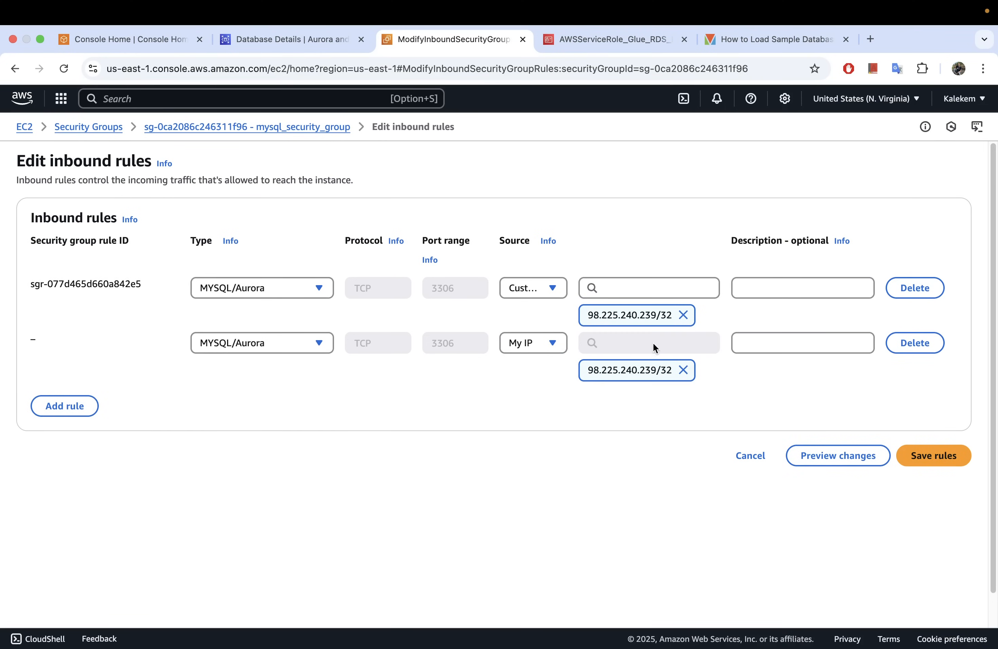
left_click(684, 370)
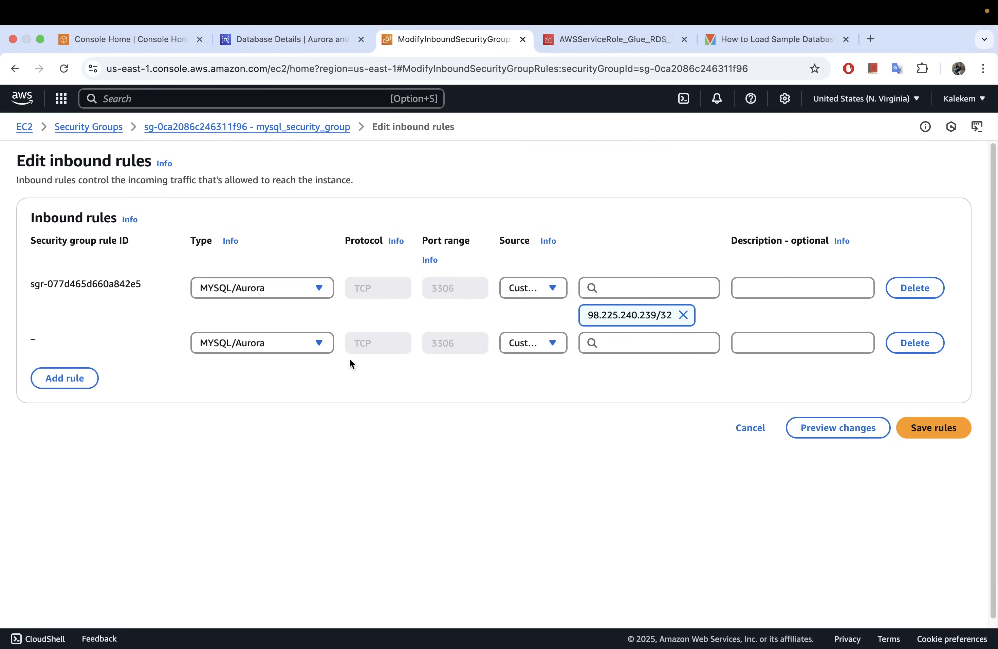
Try Anywhere-IPv4 as the second rule's source, delete that rule and cancel editing the inbound rules.
left_click(552, 346)
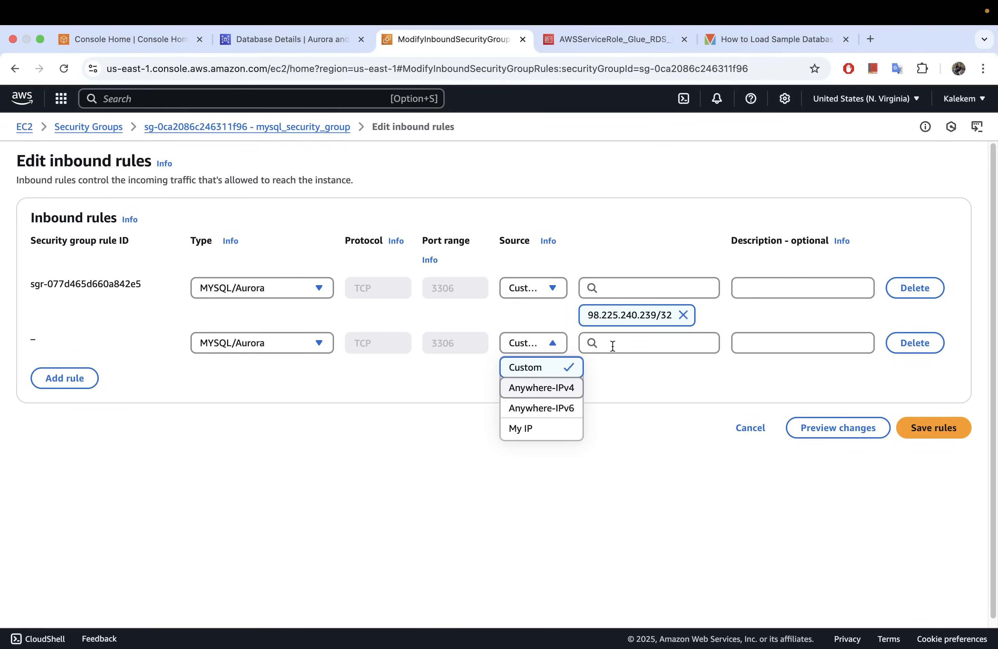
left_click(639, 343)
left_click(494, 384)
left_click(553, 344)
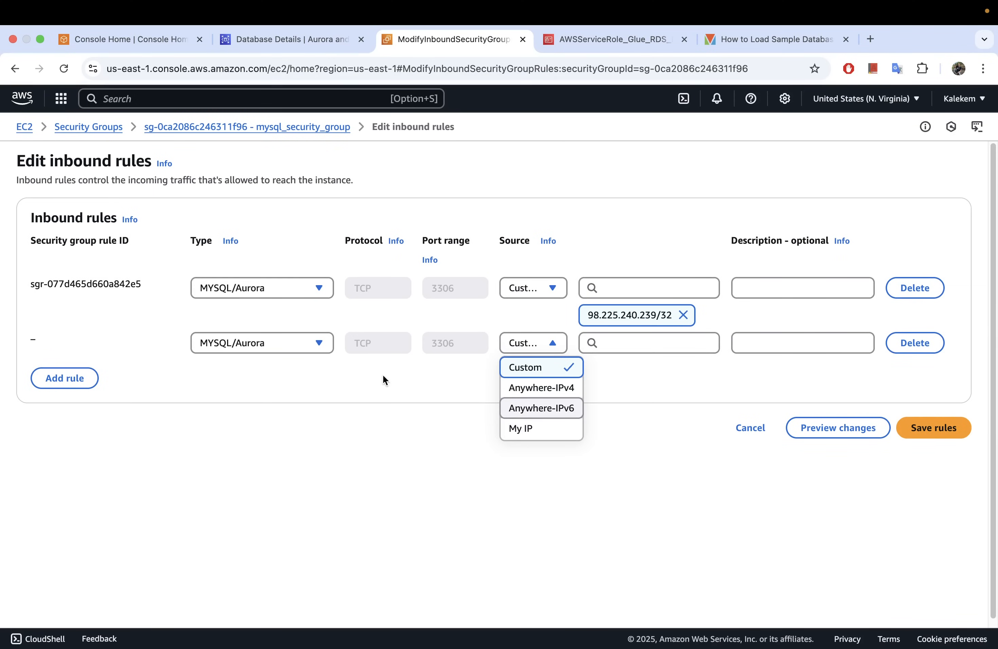
left_click(550, 394)
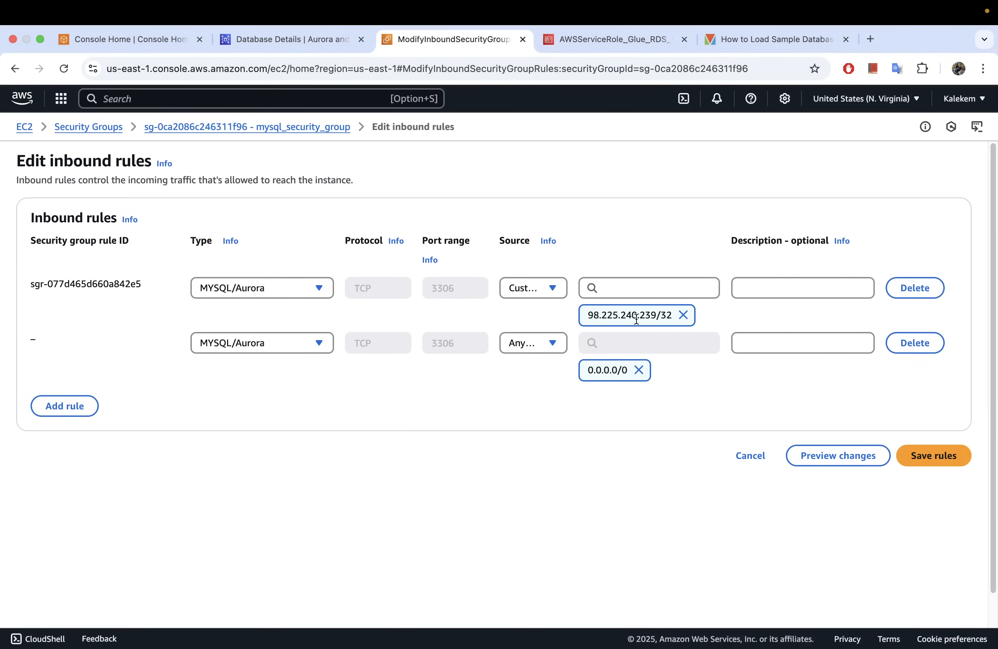
left_click(910, 343)
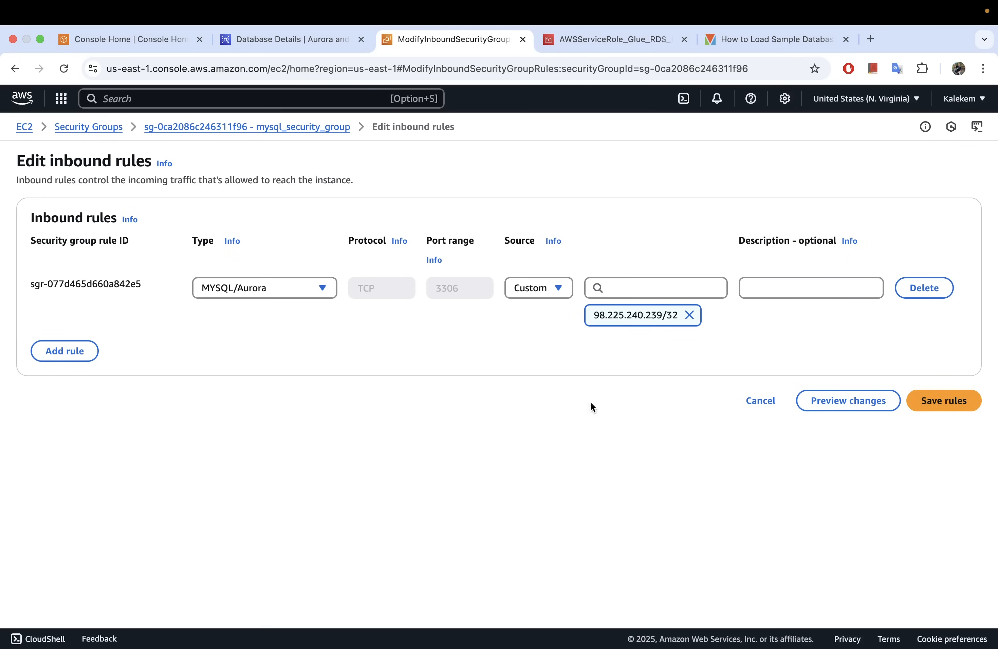
left_click(762, 408)
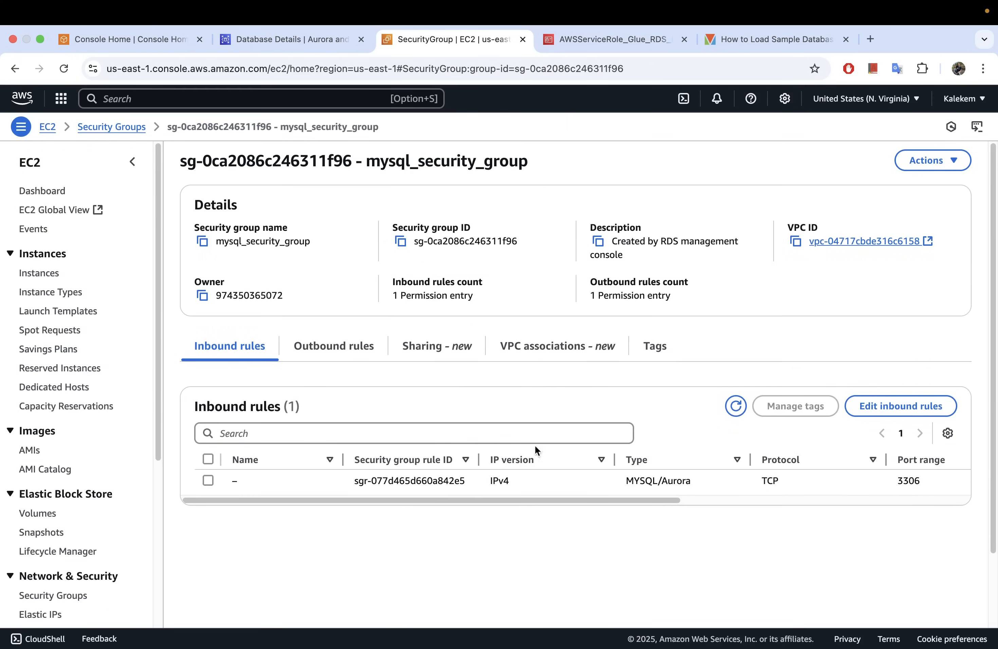
Return to the mysql database's details in RDS and examine its status, connectivity and security information.
left_click_drag(566, 500, 454, 517)
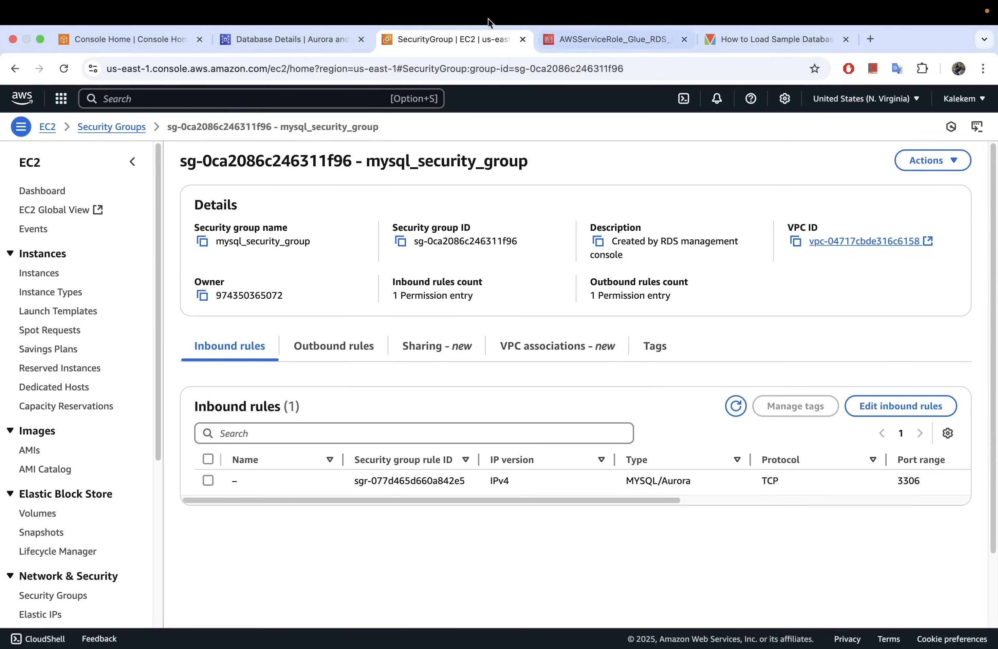
left_click(304, 43)
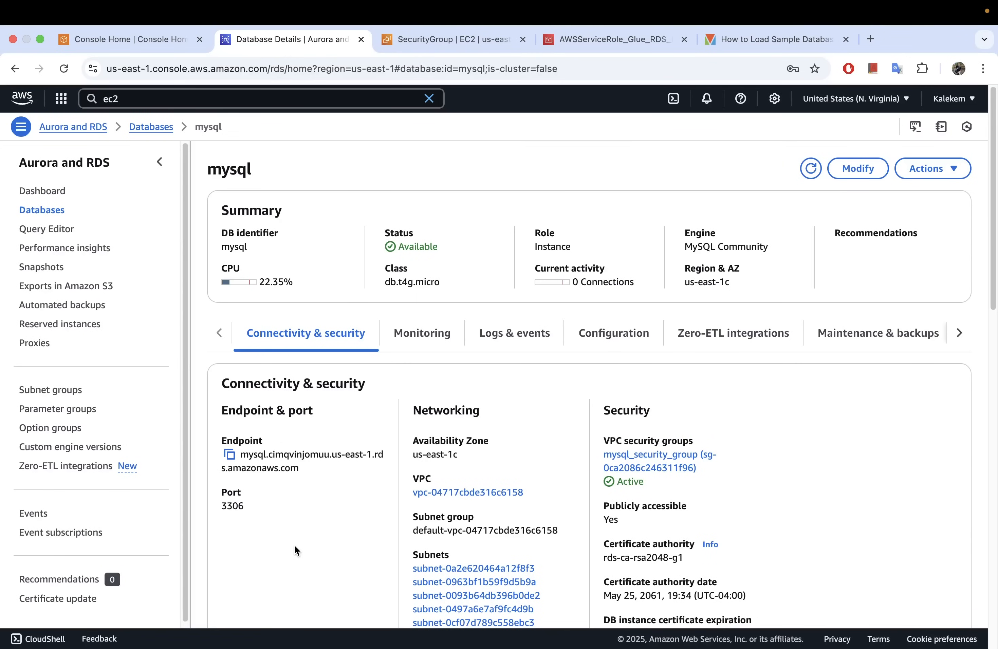
scroll(297, 545, "down", 1)
scroll(295, 541, "down", 2)
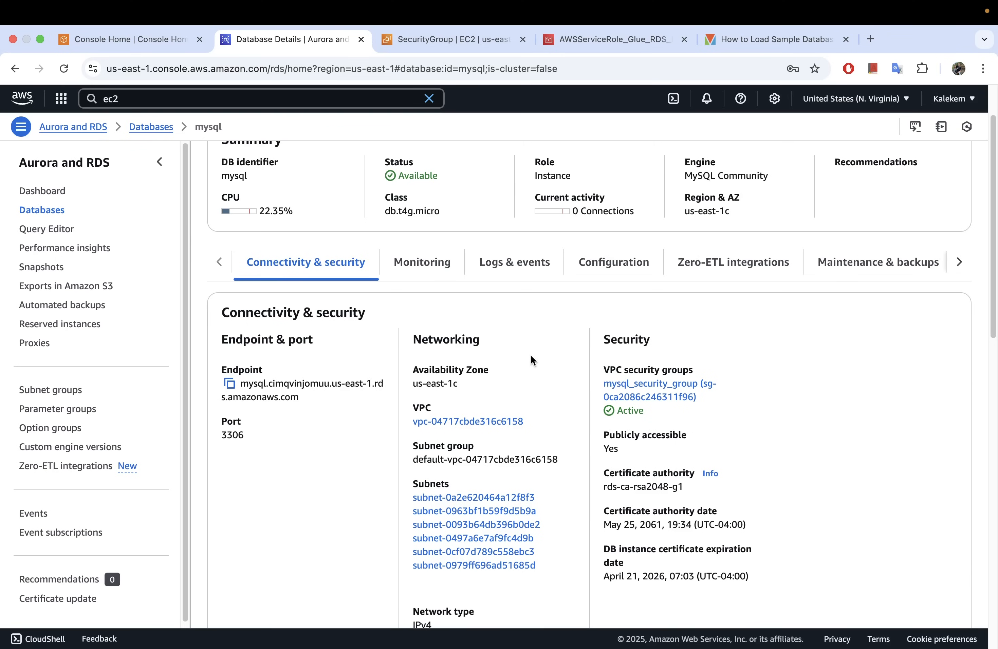
scroll(530, 367, "down", 1)
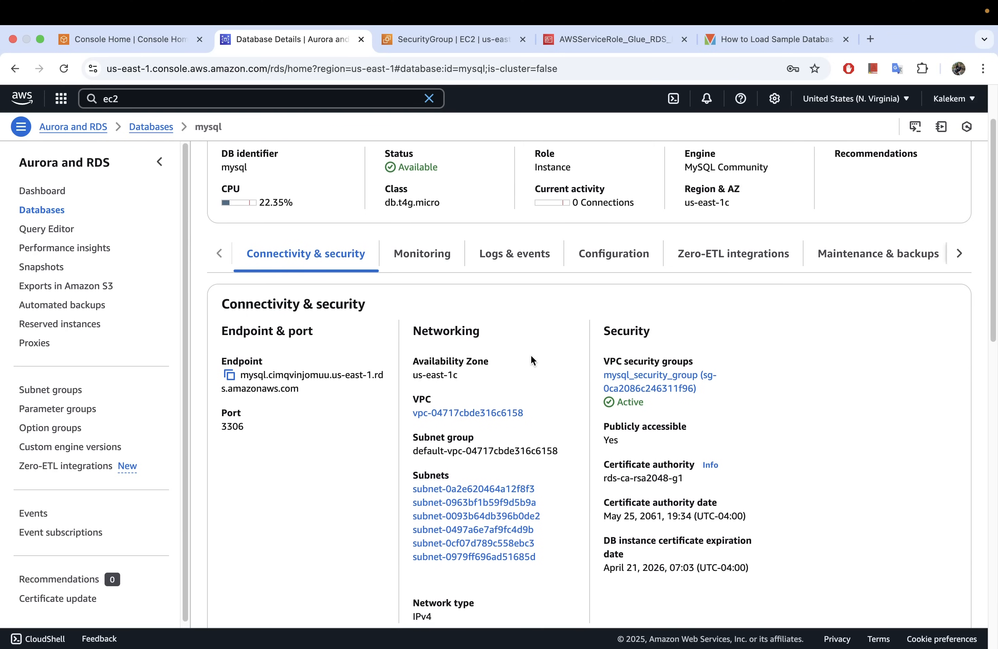
Check the RDS Query Editor, dismiss its dialog, and reopen the mysql database's details from the DB instances.
left_click(28, 227)
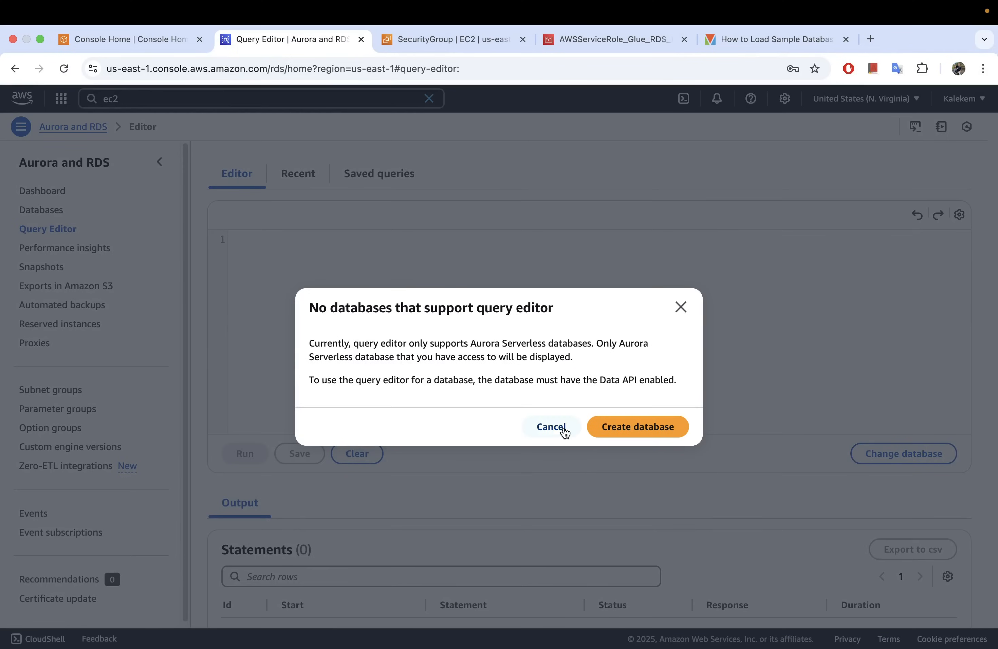
left_click(548, 427)
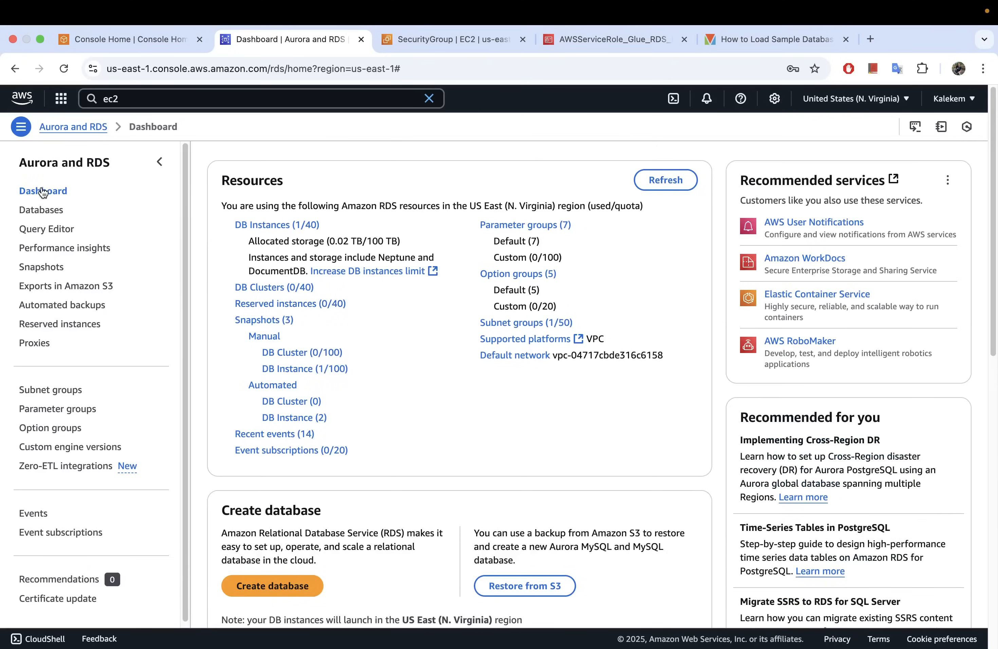
left_click(286, 227)
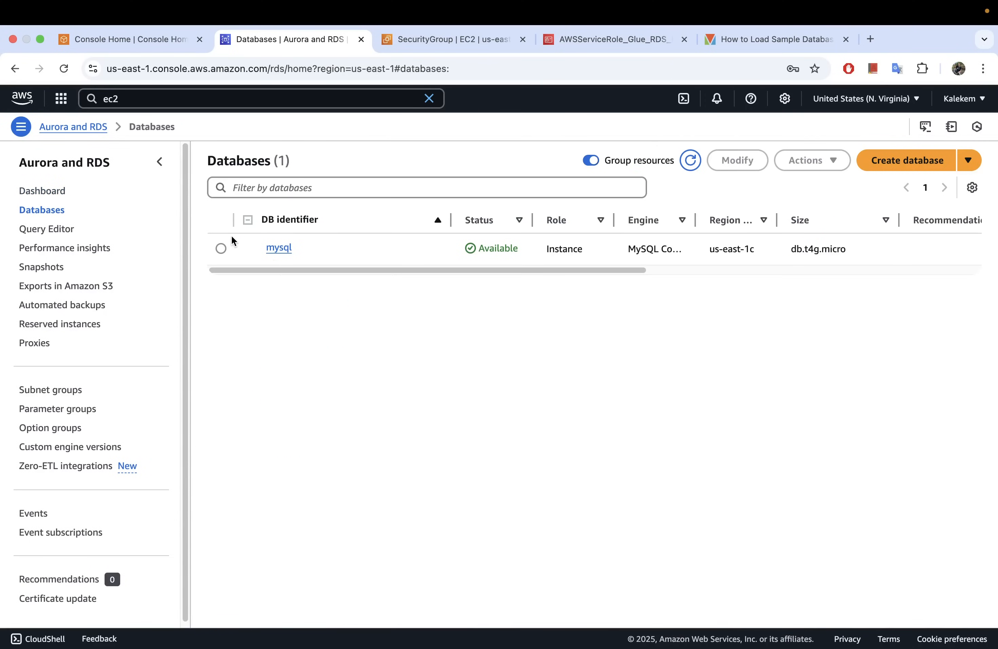
left_click(278, 249)
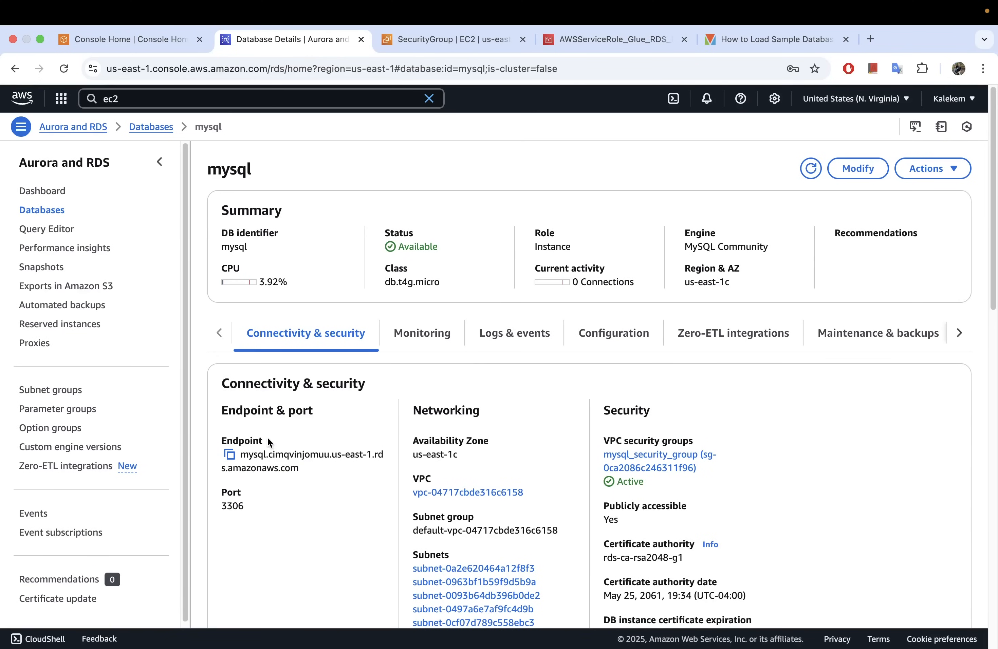
Leave the browser's full-screen view, search the installed applications for "db" and launch DBeaver.
left_click(40, 38)
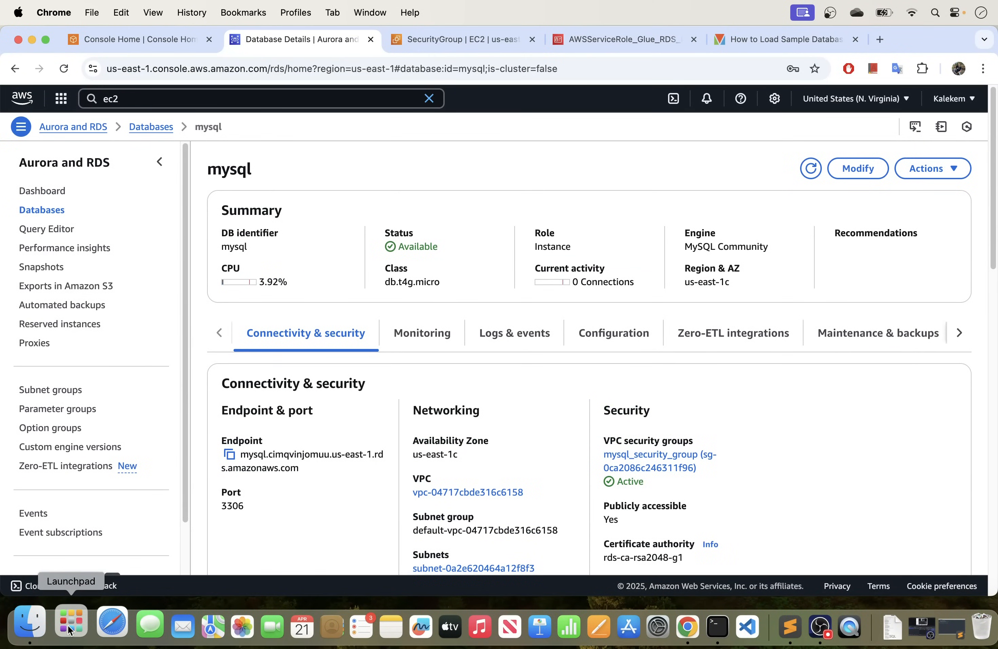
left_click(67, 625)
type("db")
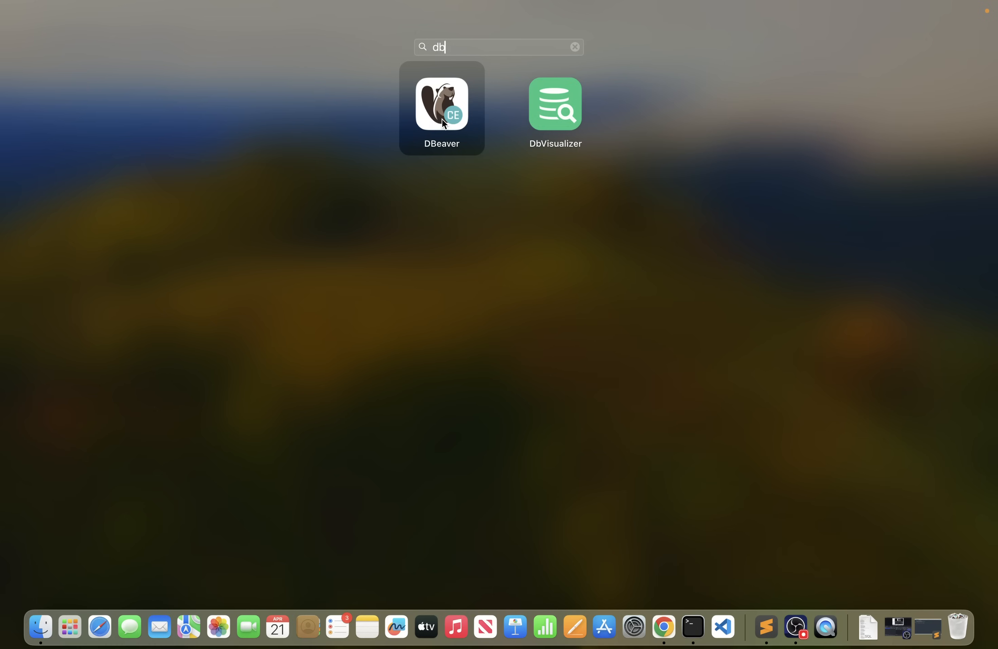
left_click(443, 118)
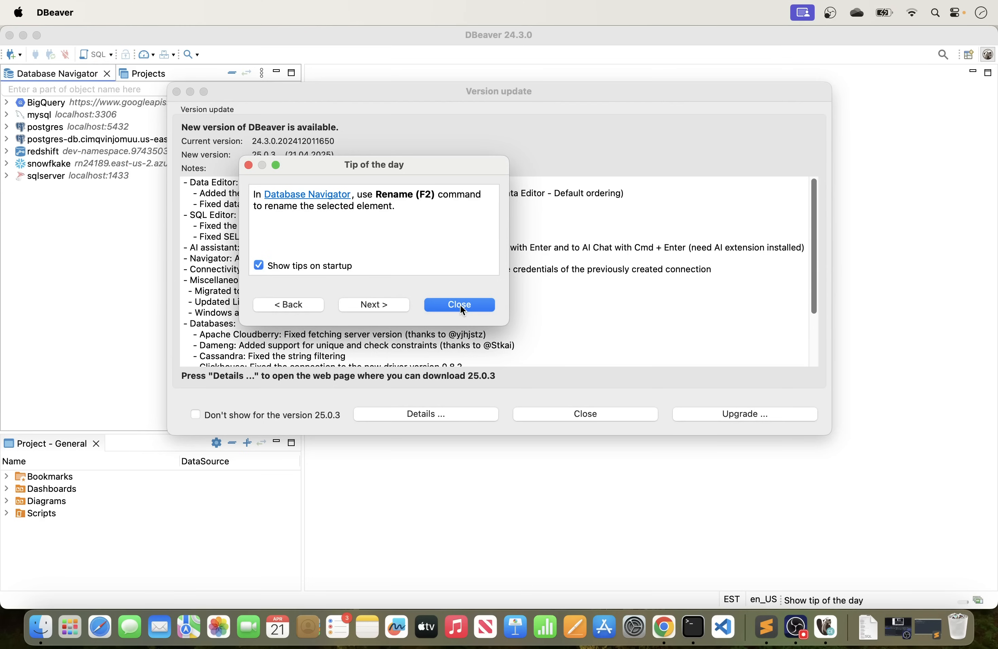
Dismiss the tip of the day and version update notice, and widen the Database Navigator slightly.
left_click(461, 305)
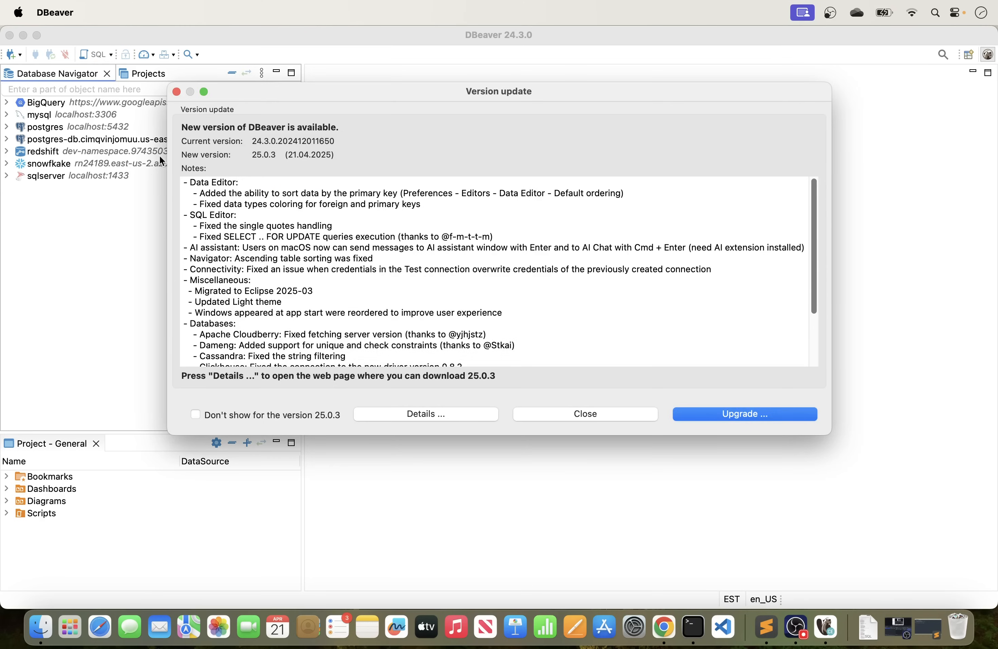
left_click(177, 92)
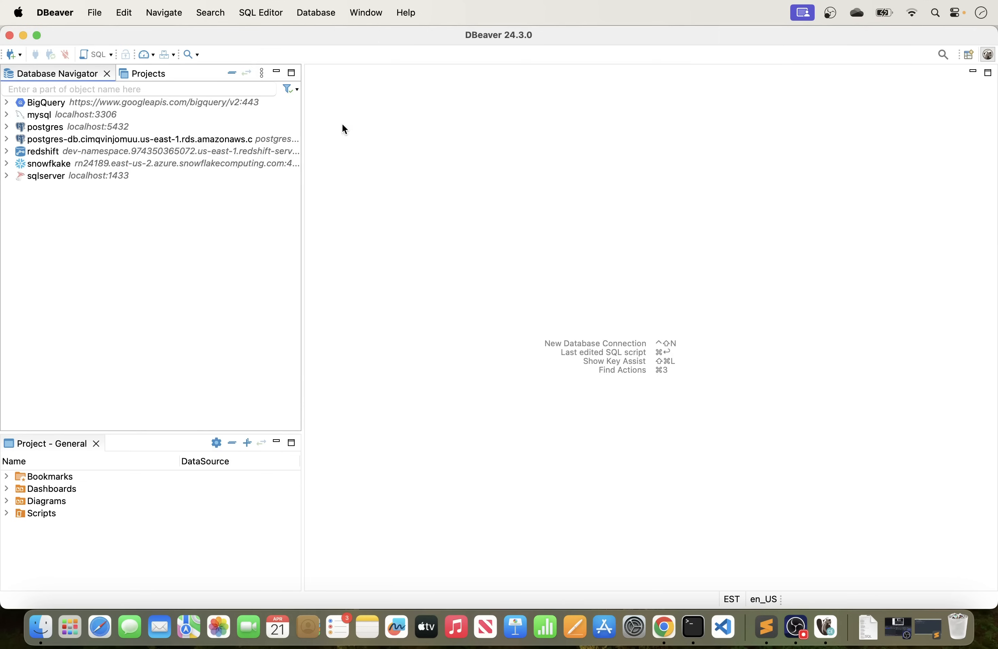
left_click_drag(304, 121, 325, 122)
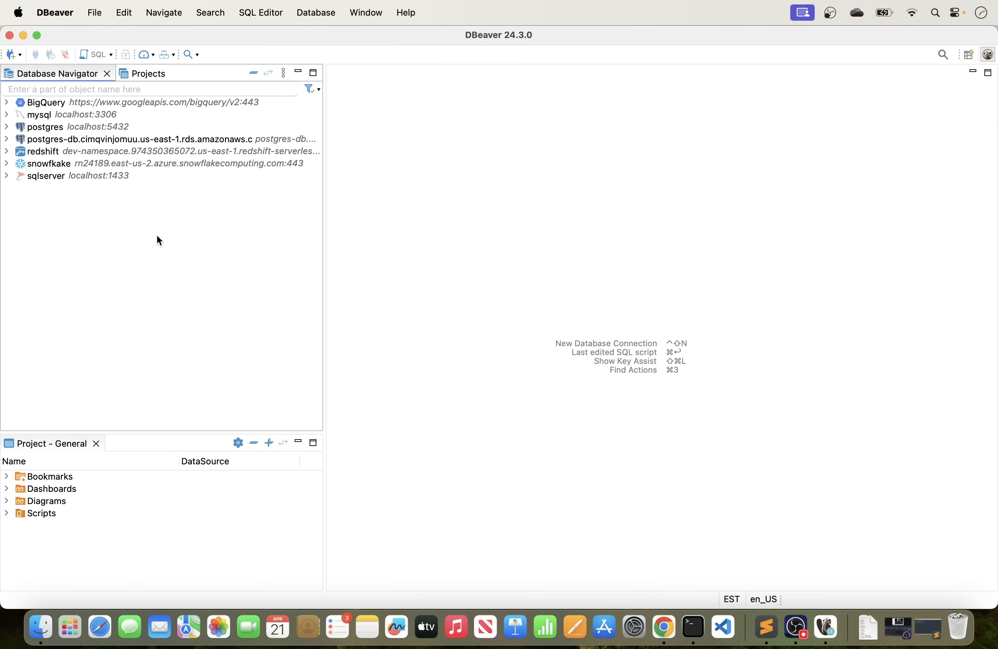
Start a new MySQL database connection and clear its default server host.
left_click(14, 56)
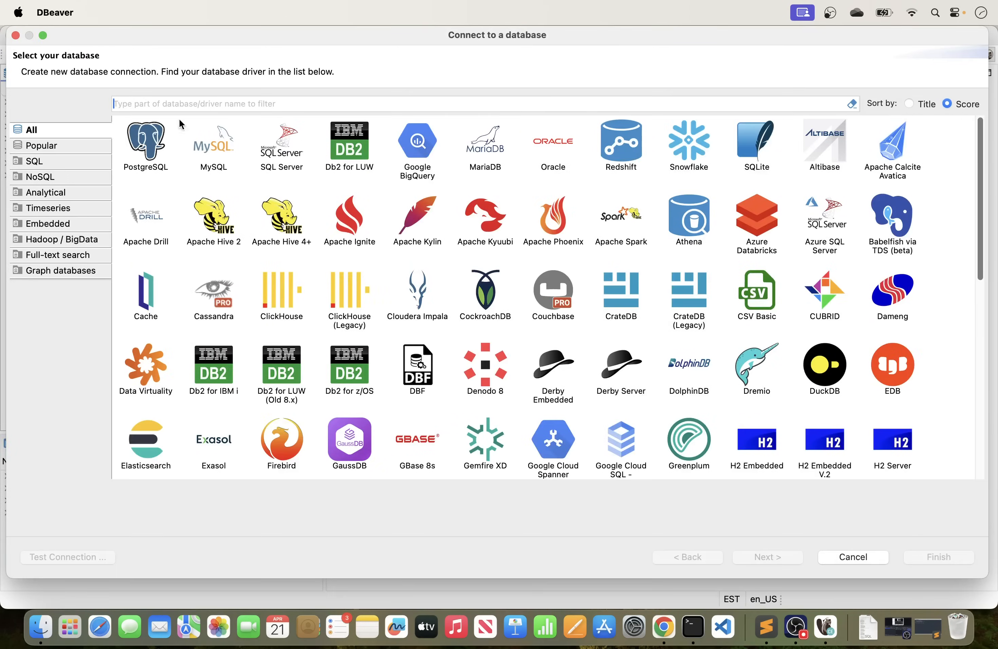
left_click(213, 146)
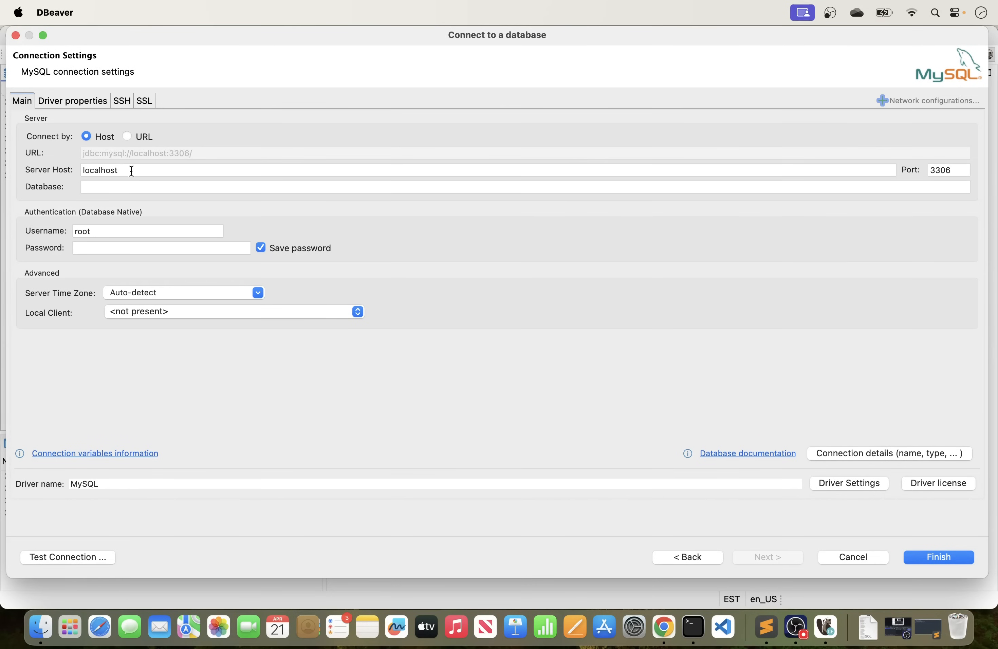
left_click_drag(139, 169, 82, 169)
key("BackSpace")
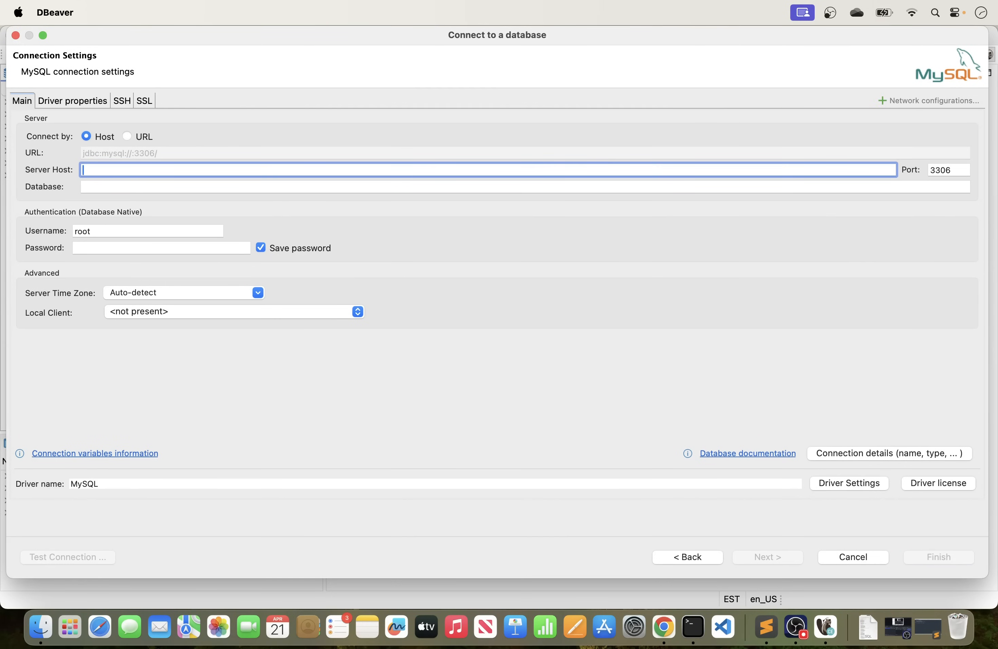
type("mysql -h <RDS-ENDPOINT> -P 3306 -u <USERNAME>")
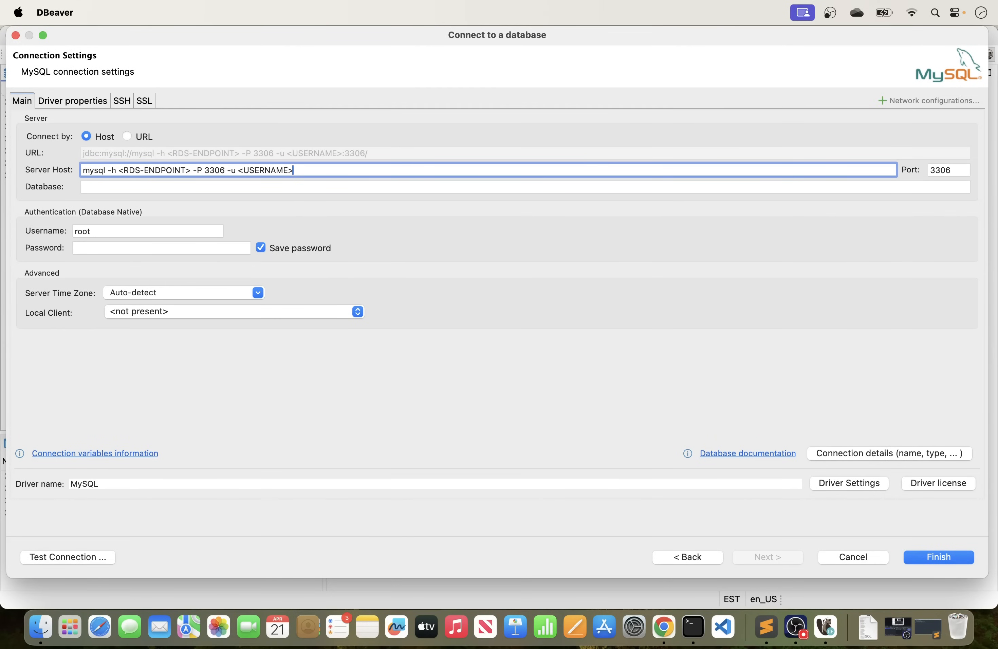
left_click_drag(314, 172, 38, 167)
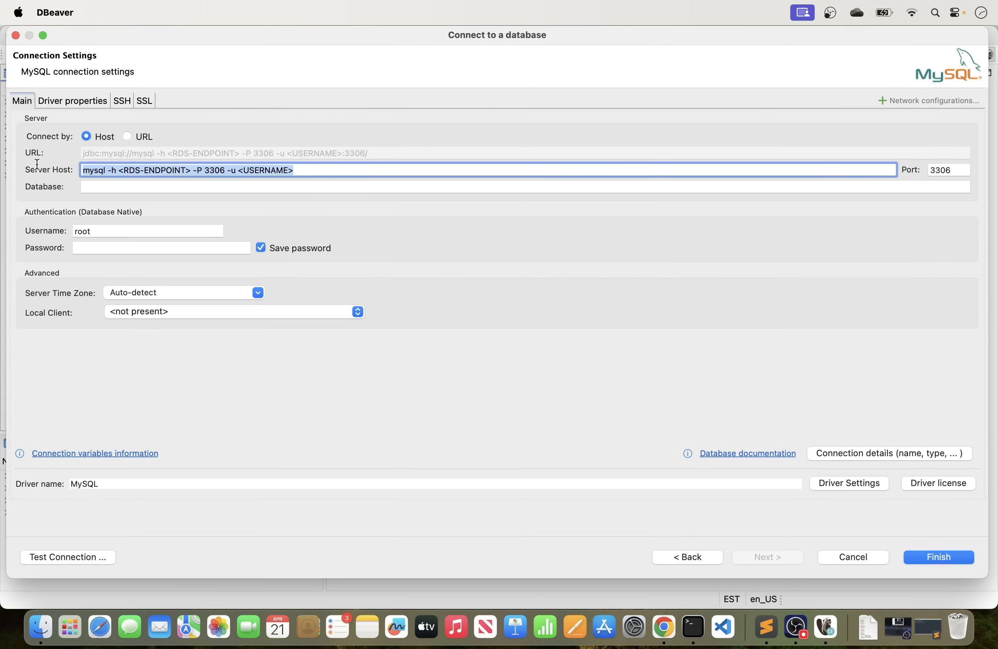
key("BackSpace")
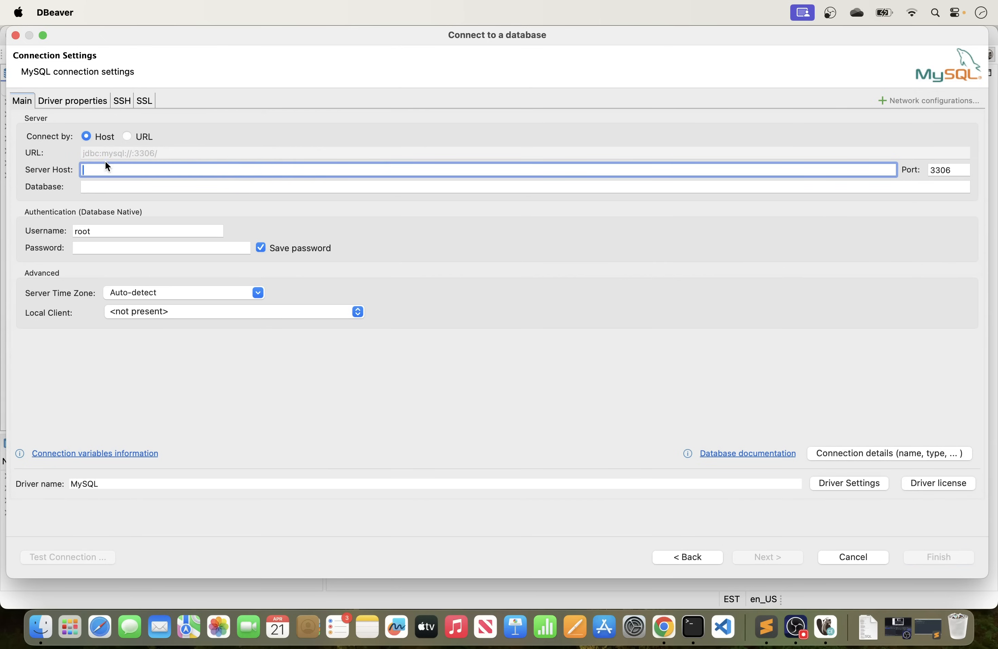
Copy the mysql database's endpoint from RDS in Chrome and paste it as the server host in DBeaver's connection settings.
left_click(661, 630)
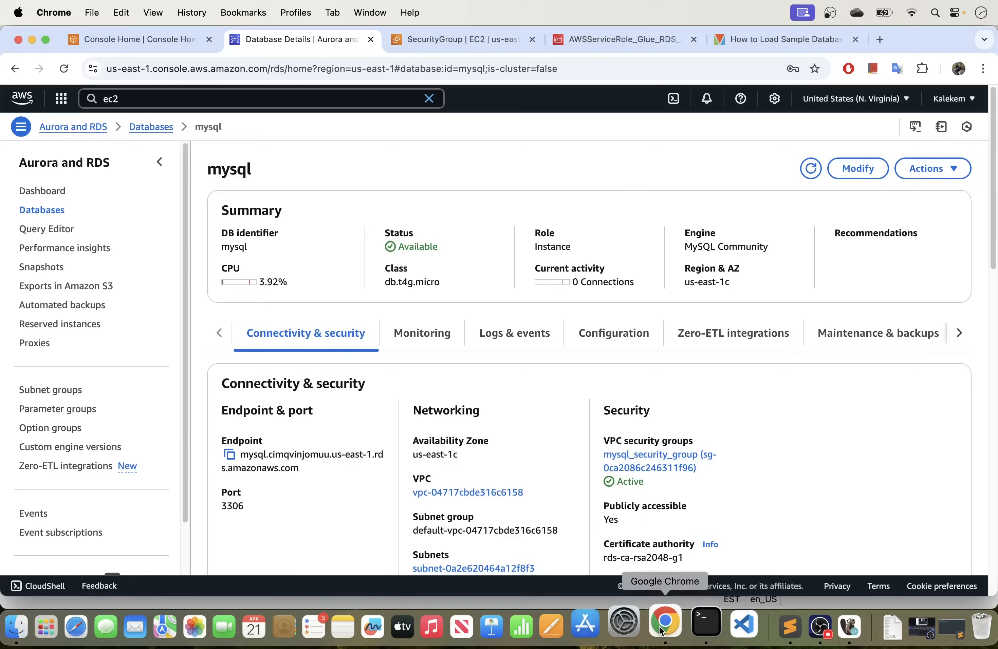
left_click(230, 454)
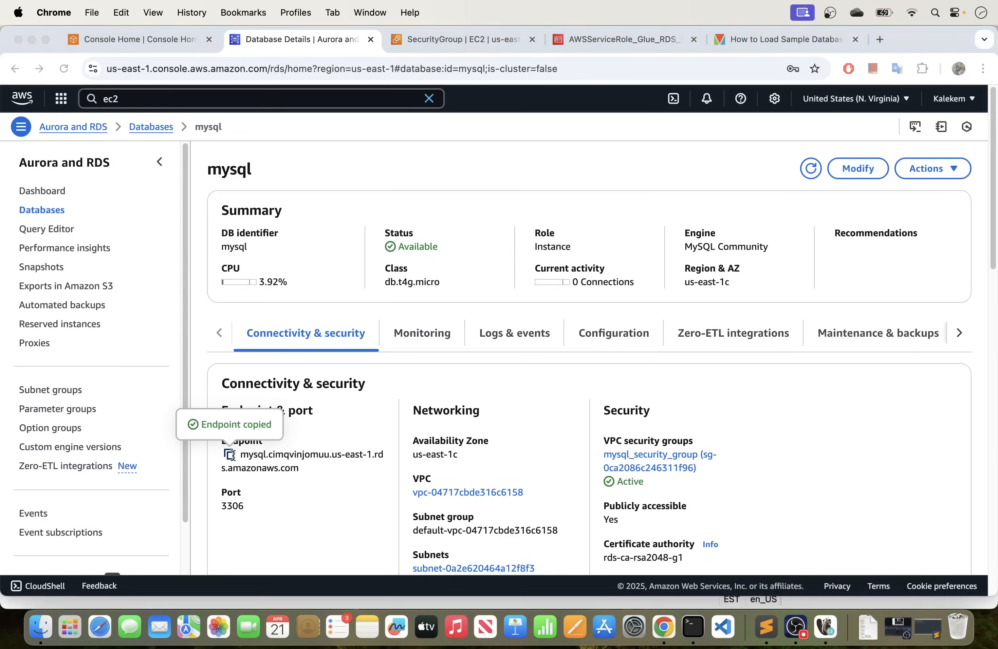
key("super+Tab")
key("super+v")
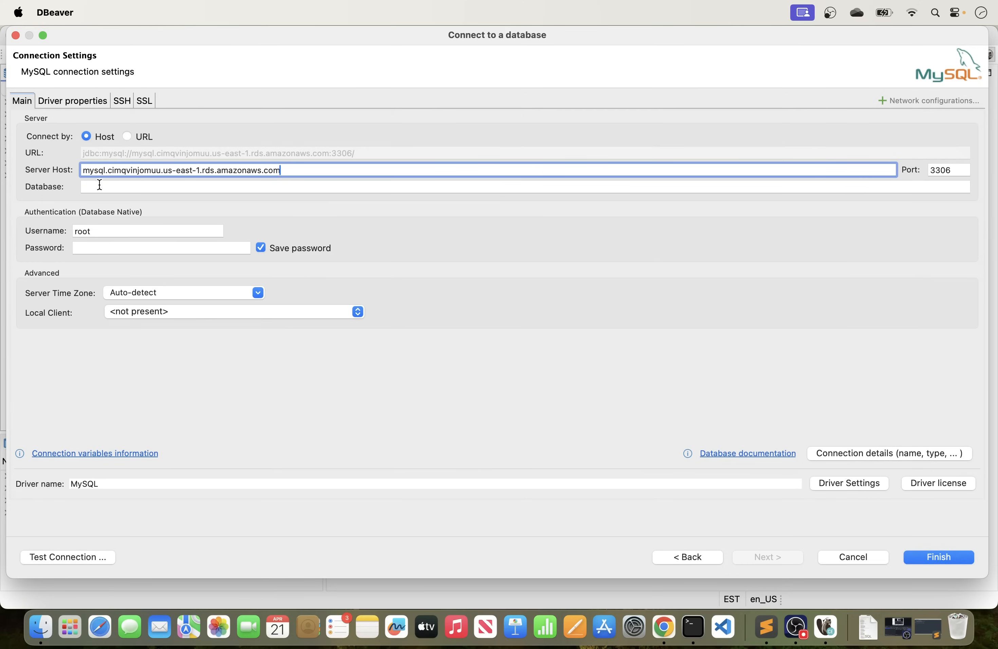
Keep port 3306, set the connection's username to admin and enter the database password.
left_click(122, 185)
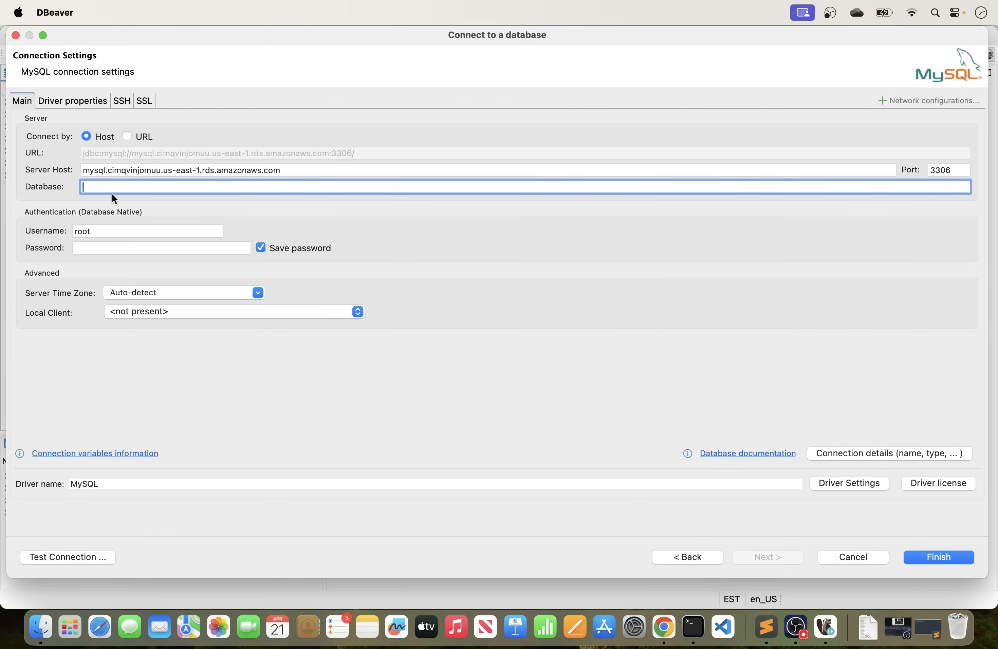
left_click(952, 169)
left_click_drag(952, 170, 931, 170)
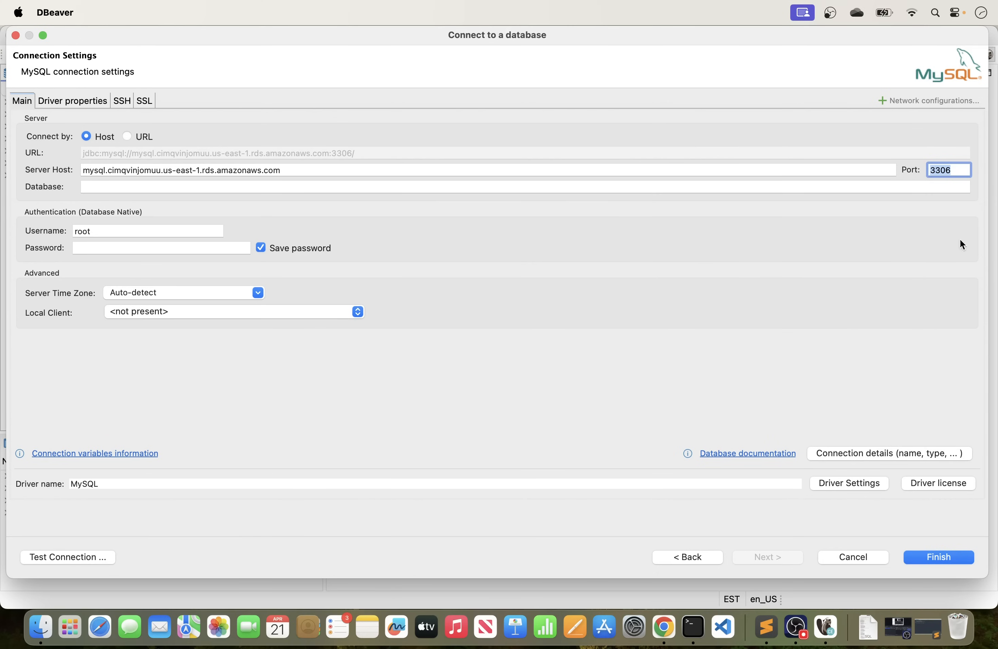
left_click(130, 232)
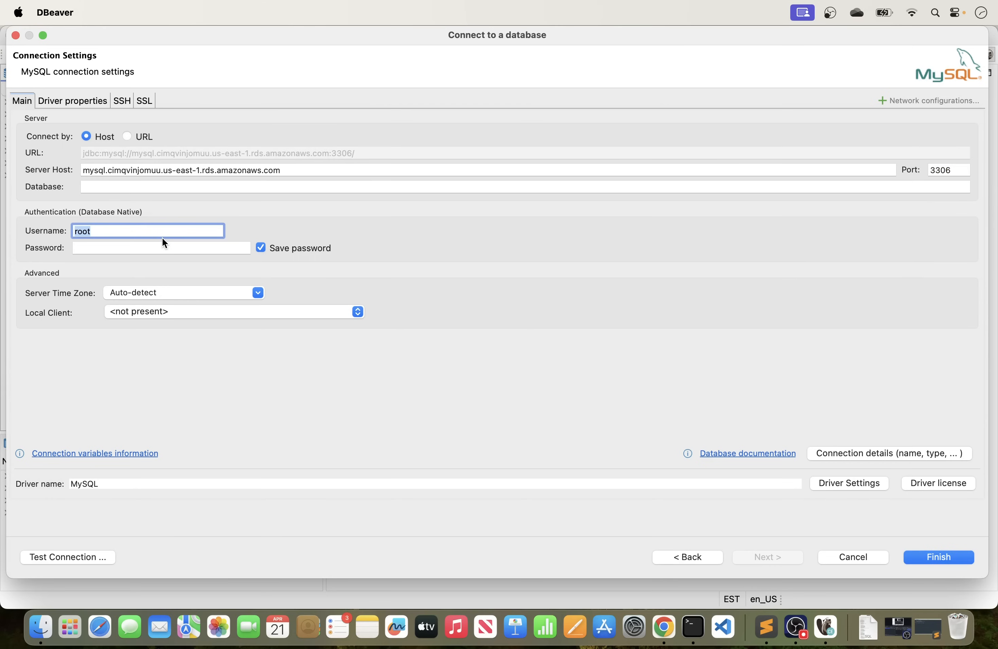
key("BackSpace")
type("admin")
left_click(150, 249)
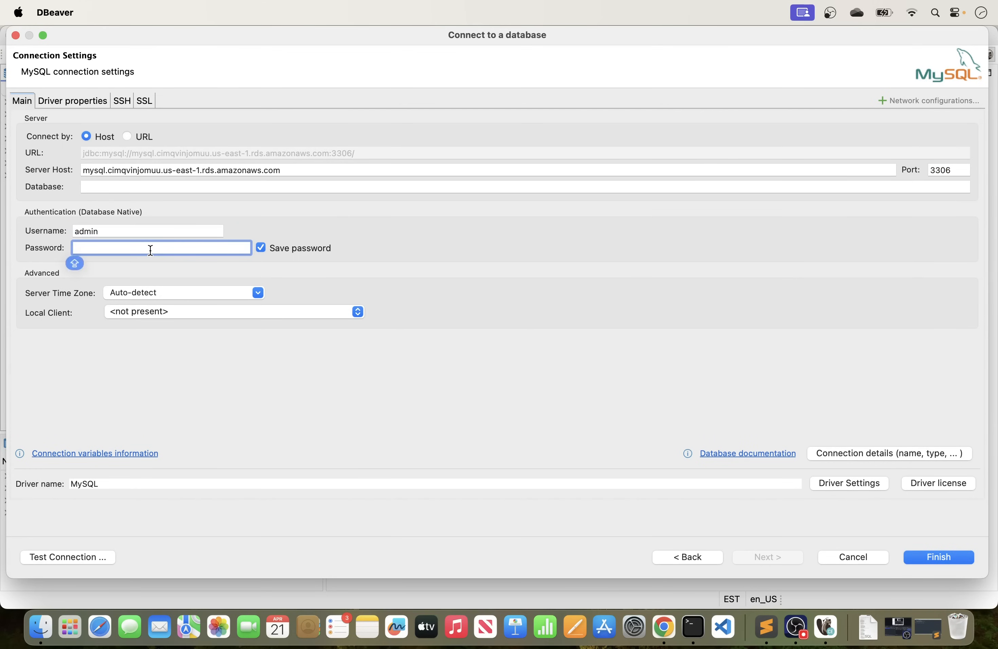
type("•••••••••••")
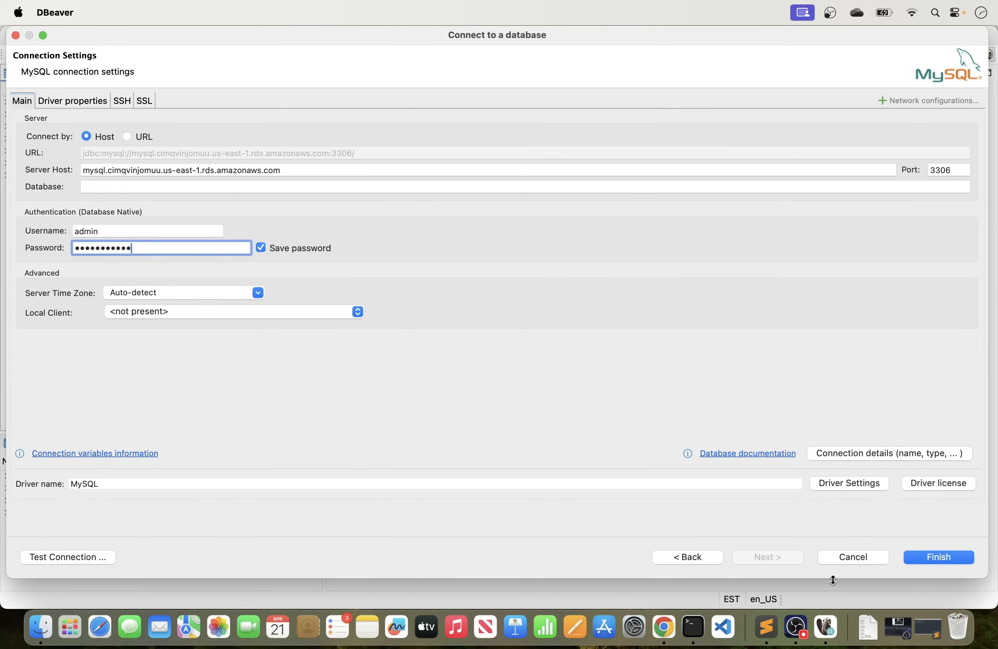
Test the MySQL connection, finish creating it and make the DBeaver window full screen.
left_click(60, 562)
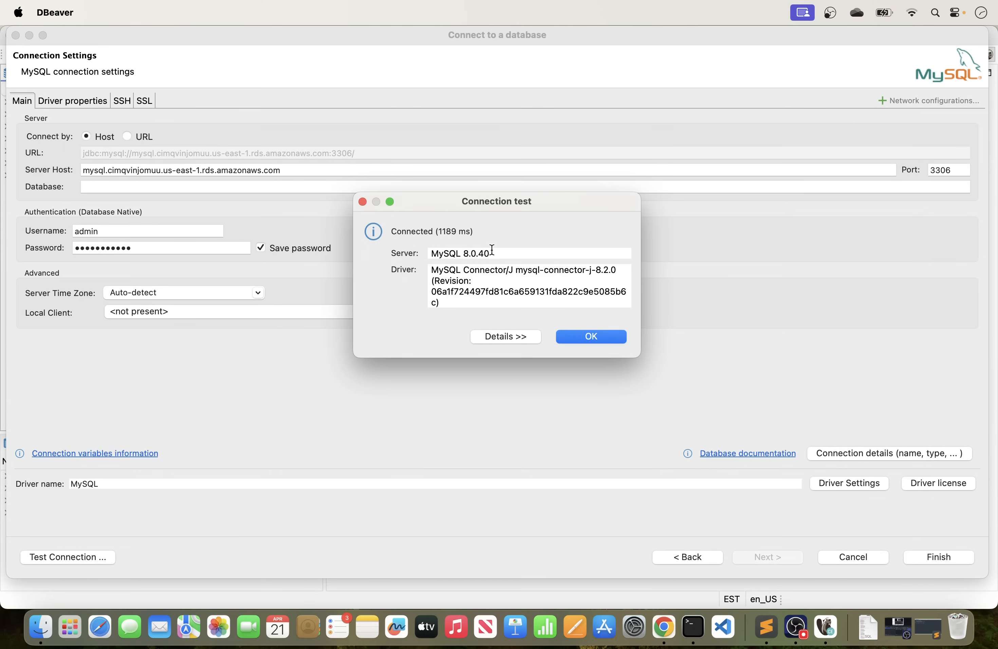
left_click(595, 339)
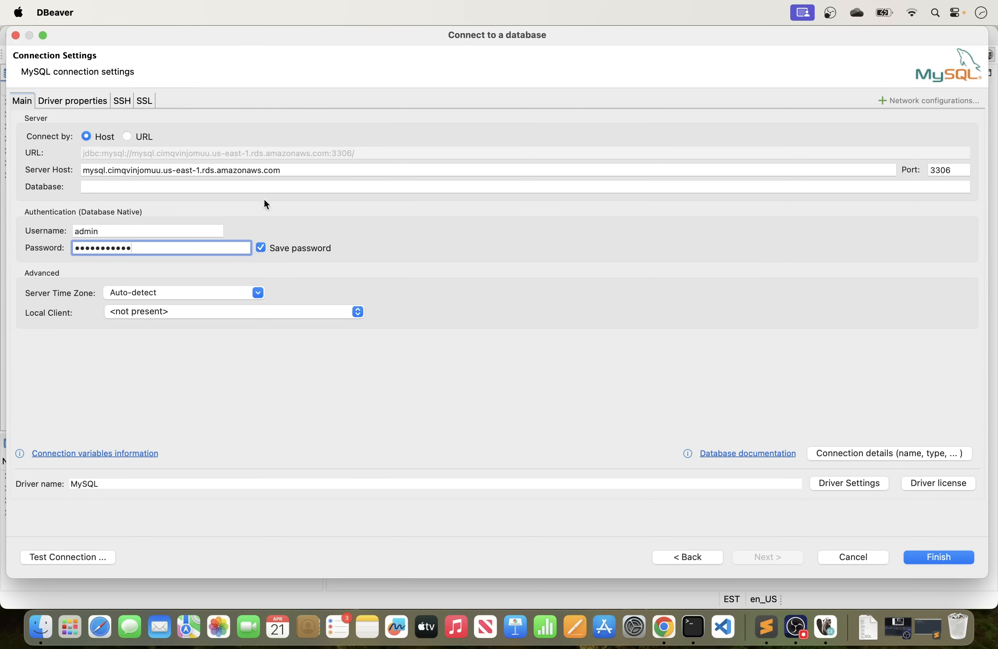
left_click(946, 557)
left_click(38, 36)
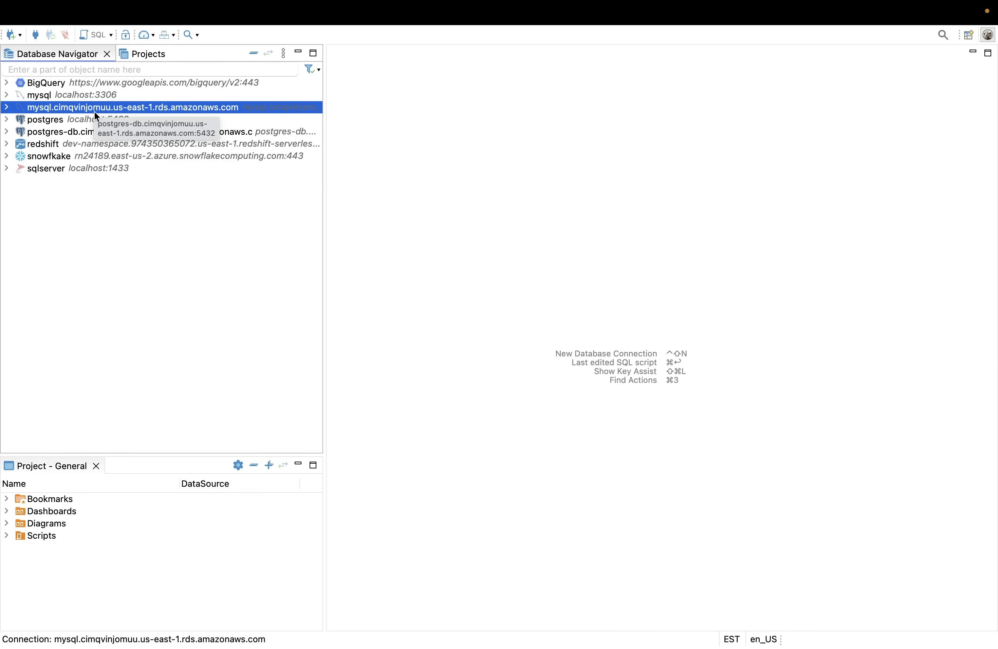
Expand the new RDS MySQL connection and examine the sys database's contents and tables, then collapse sys.
left_click(7, 108)
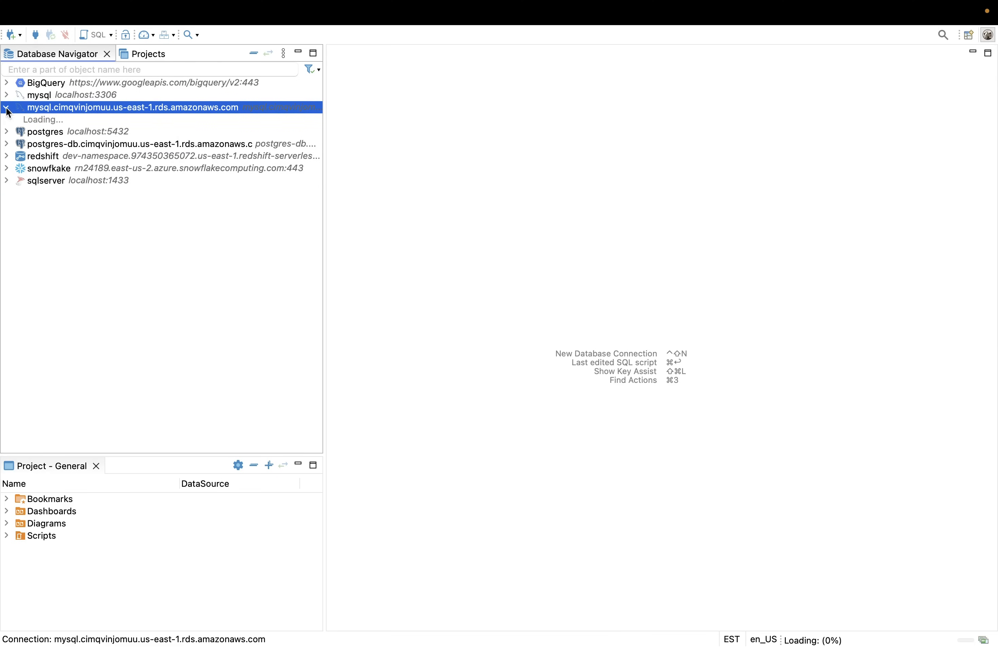
left_click(16, 120)
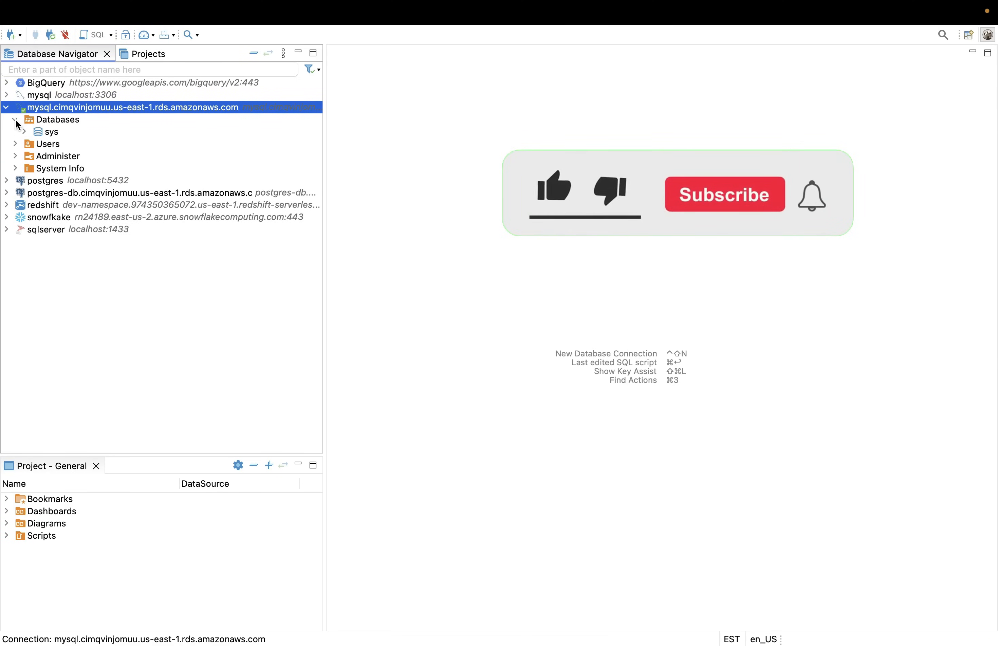
left_click(24, 132)
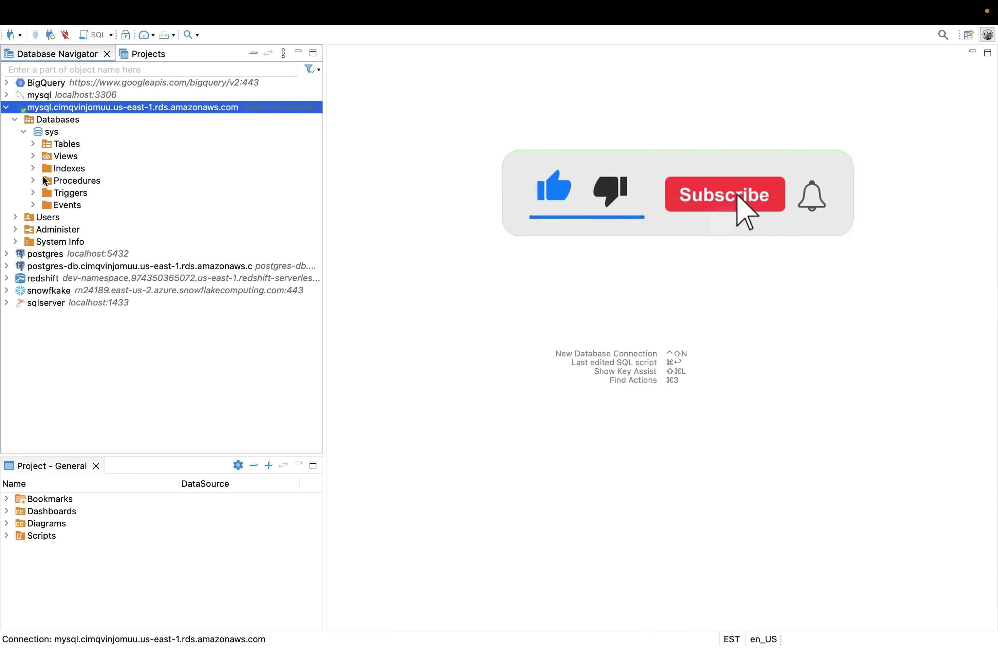
left_click(23, 133)
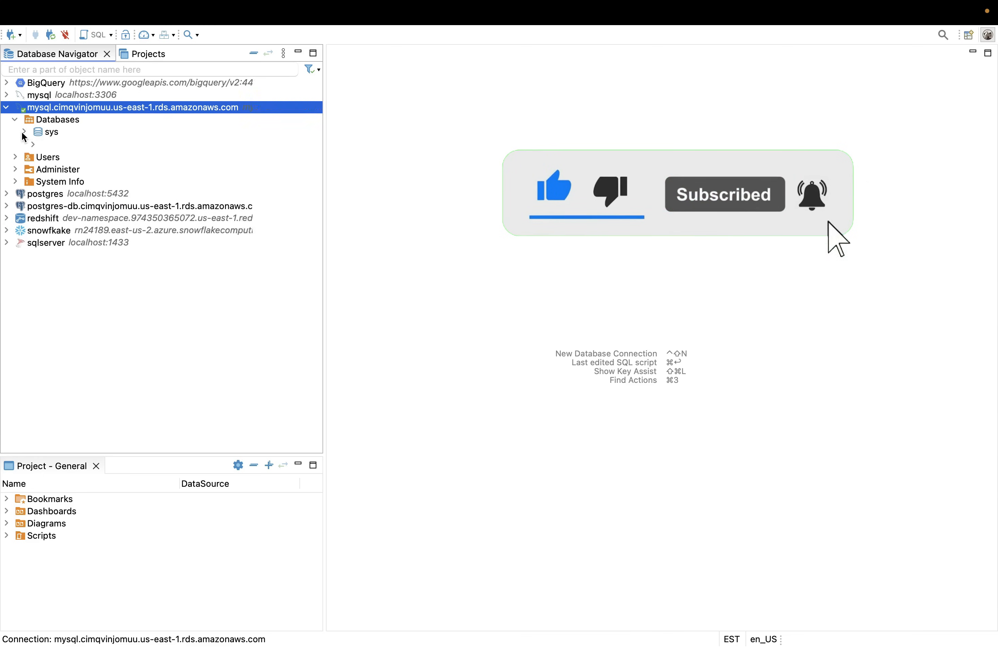
left_click(24, 131)
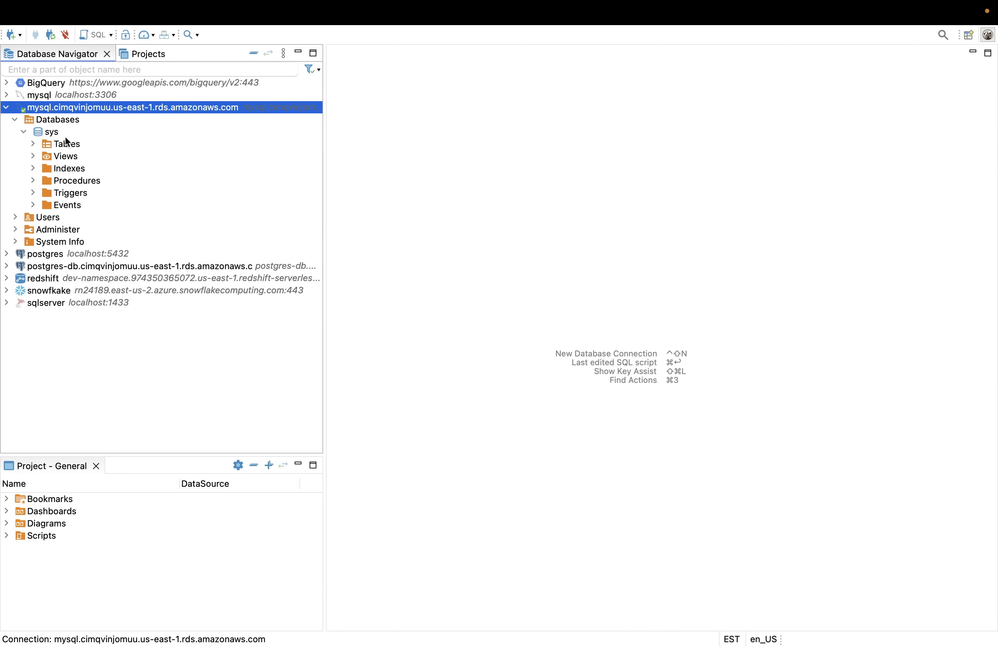
left_click(35, 144)
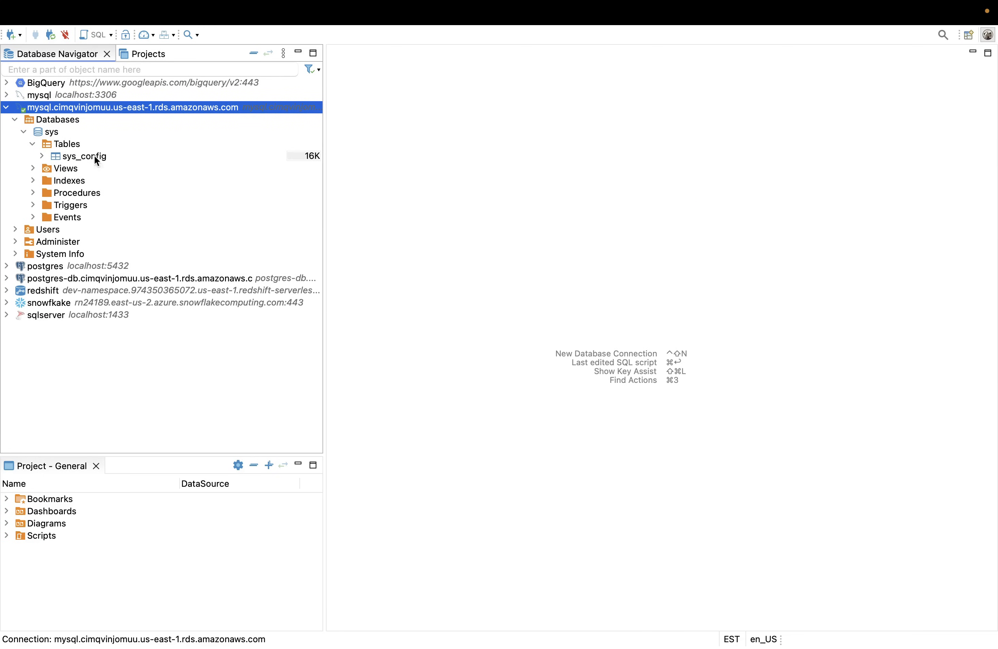
left_click(33, 143)
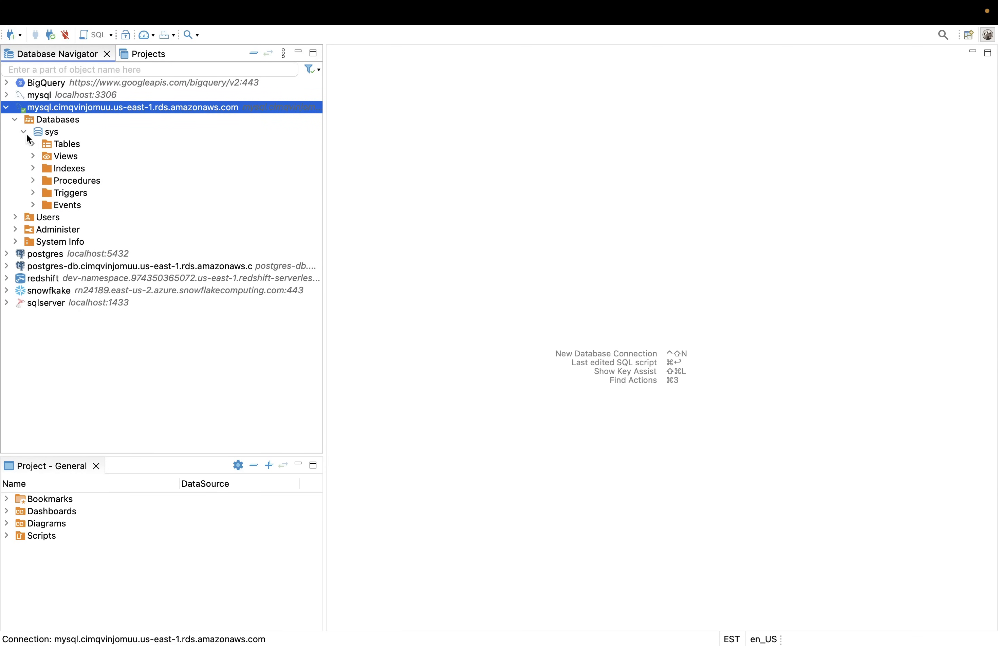
left_click(25, 133)
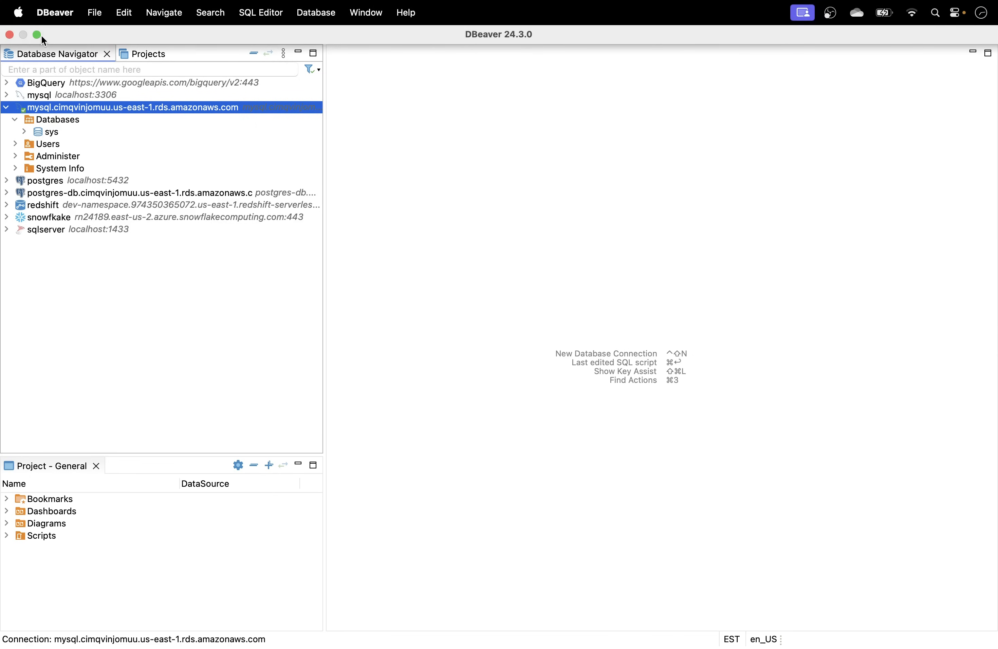
Leave full screen, minimize DBeaver and view the sample database loading tutorial in Chrome.
left_click(39, 35)
left_click(24, 36)
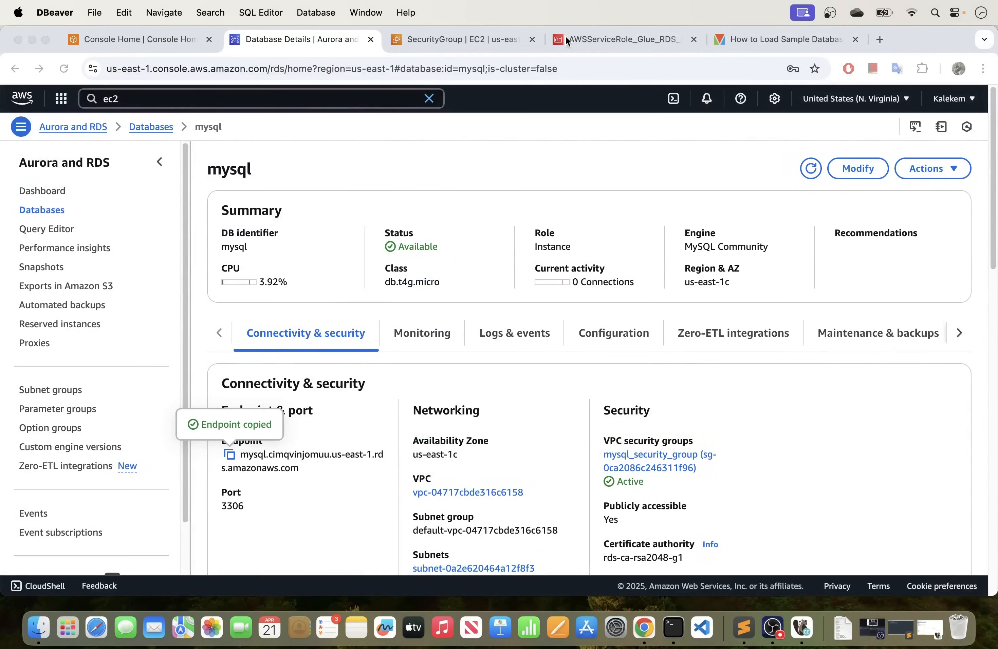
left_click(757, 40)
scroll(368, 183, "down", 15)
scroll(370, 182, "up", 15)
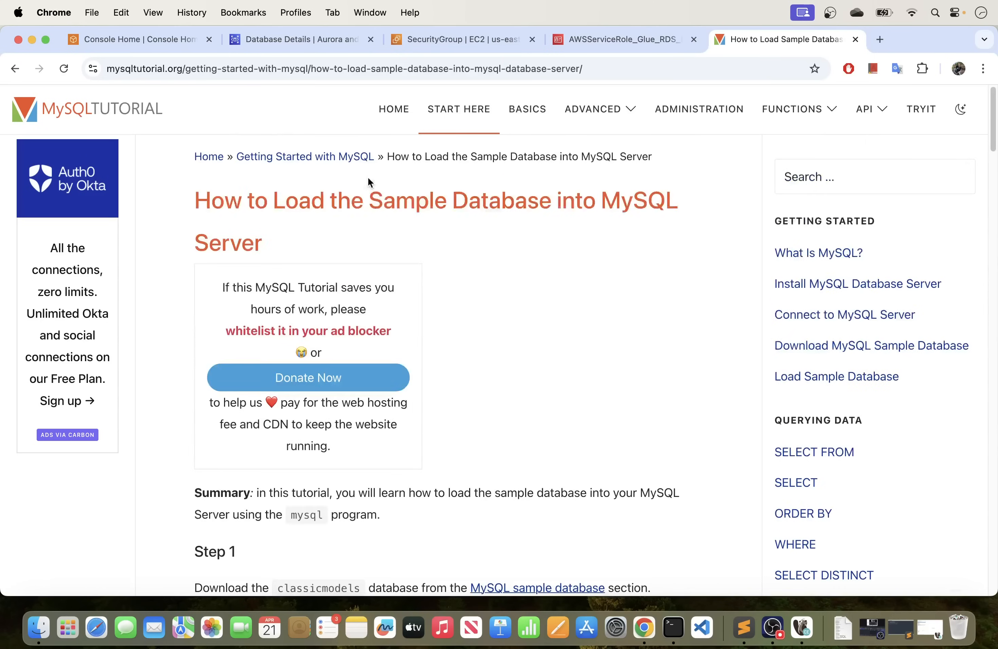
Go back to the Google results, search again for "mysql classicmodels database" and open the MySQL Sample Database page.
left_click(16, 70)
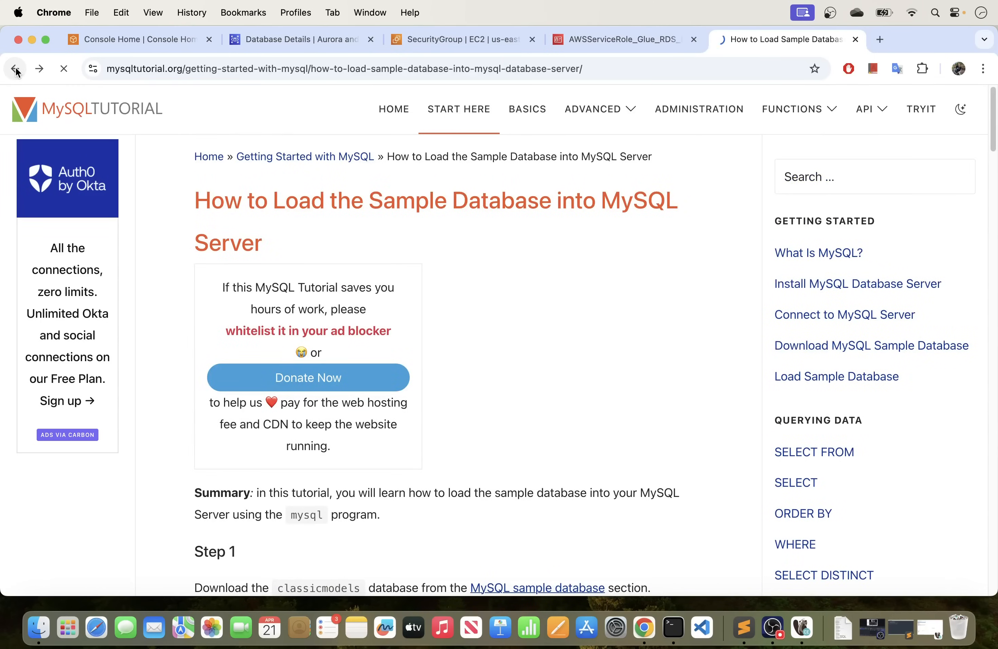
left_click(13, 68)
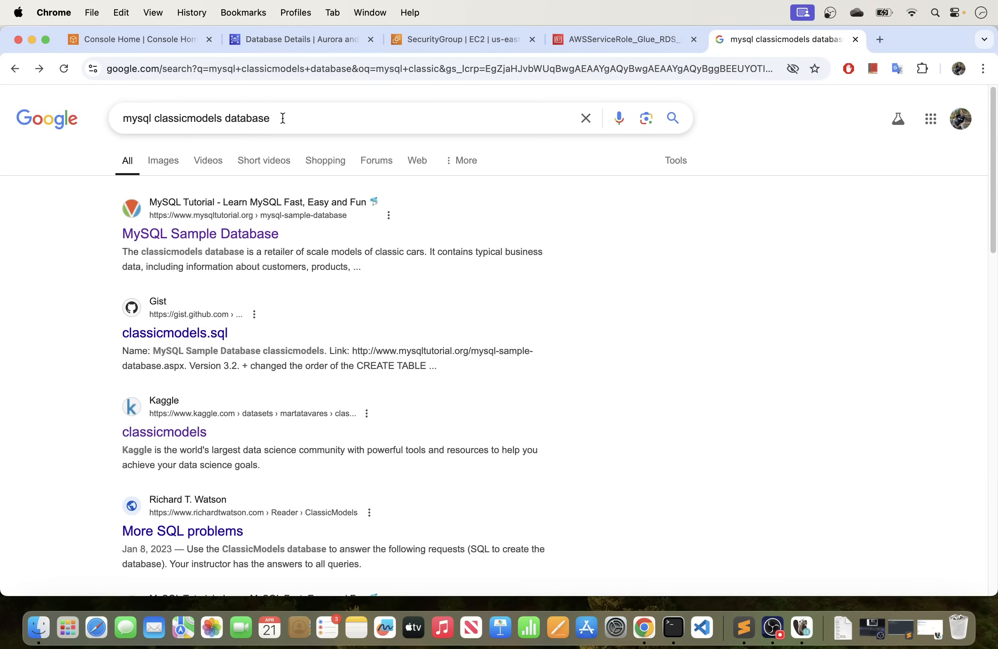
left_click(300, 114)
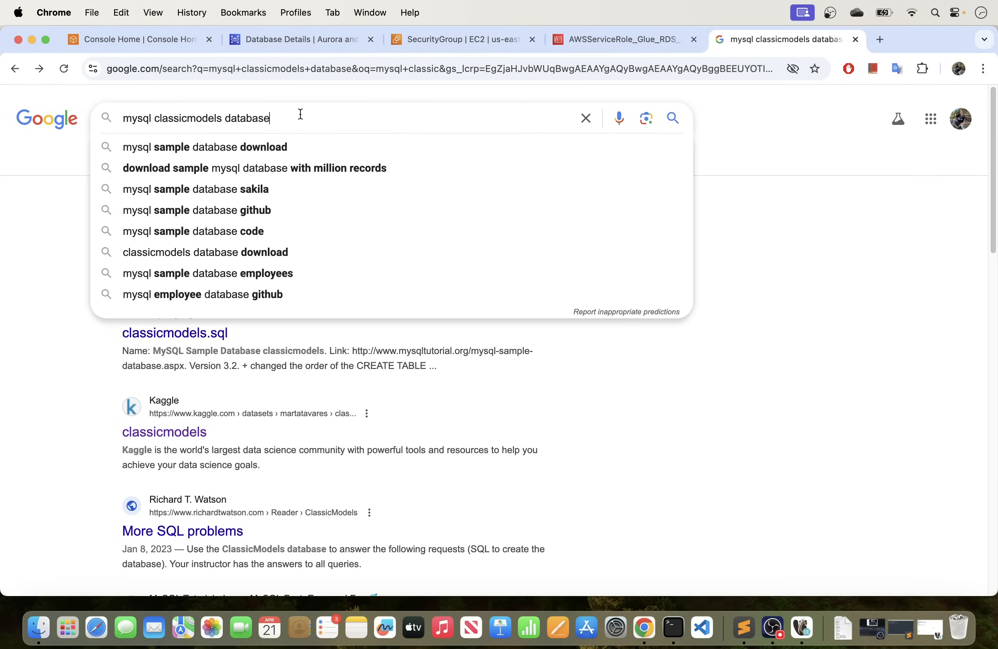
key("Return")
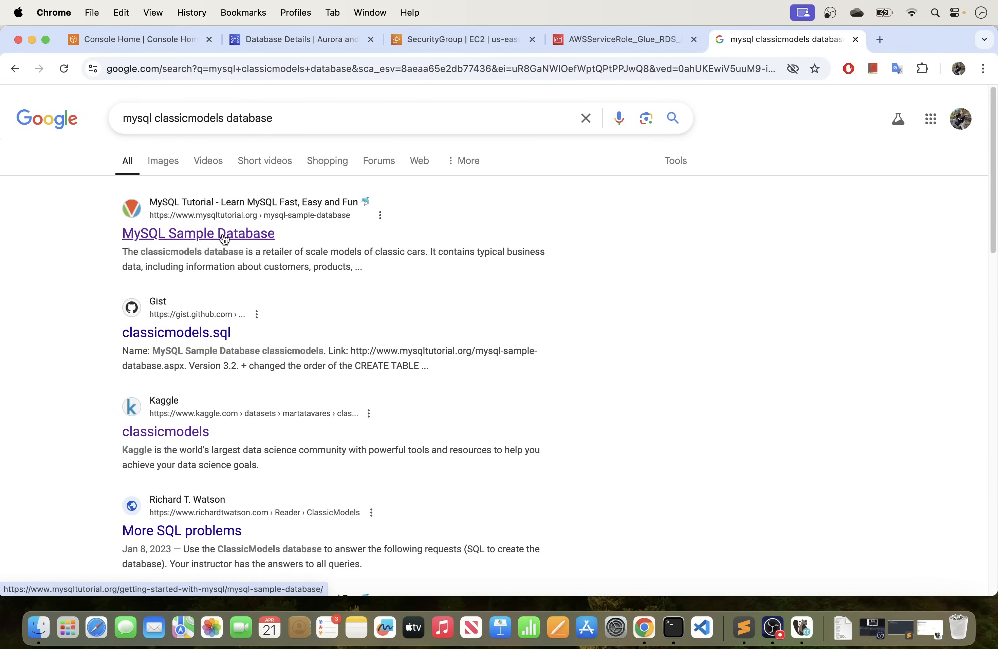
left_click(207, 234)
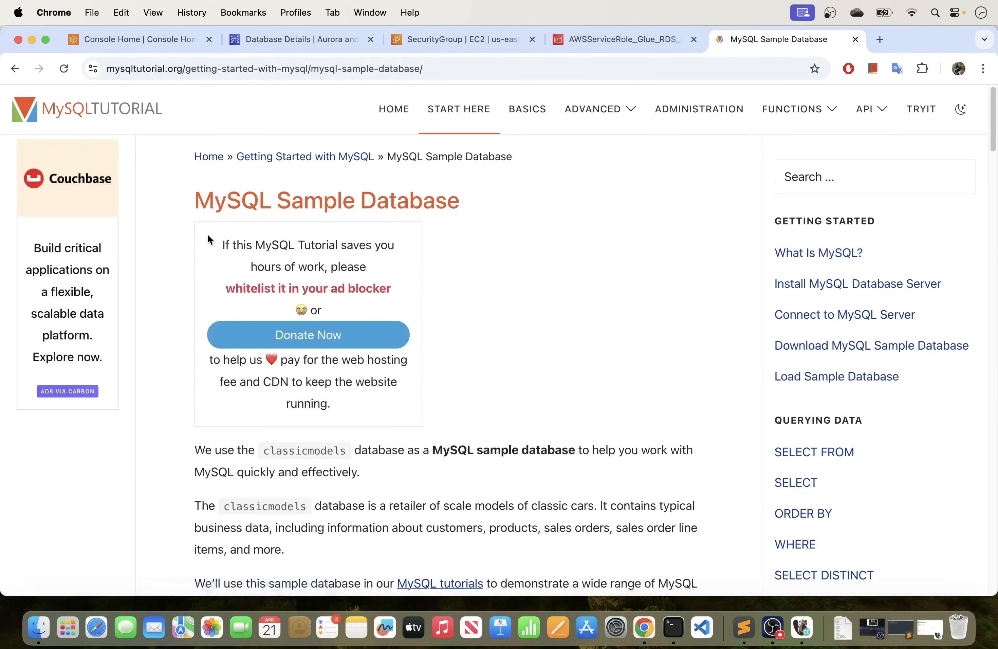
Review the MySQL Sample Database page, covering its download section, schema table list and ER diagram.
scroll(559, 312, "down", 7)
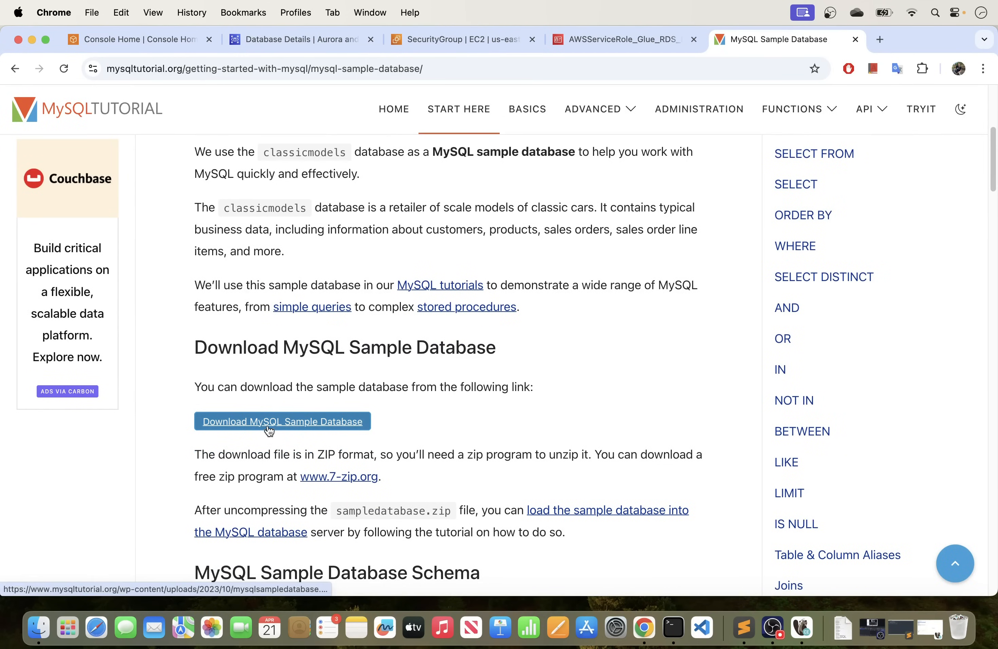
scroll(269, 430, "down", 12)
scroll(289, 467, "down", 5)
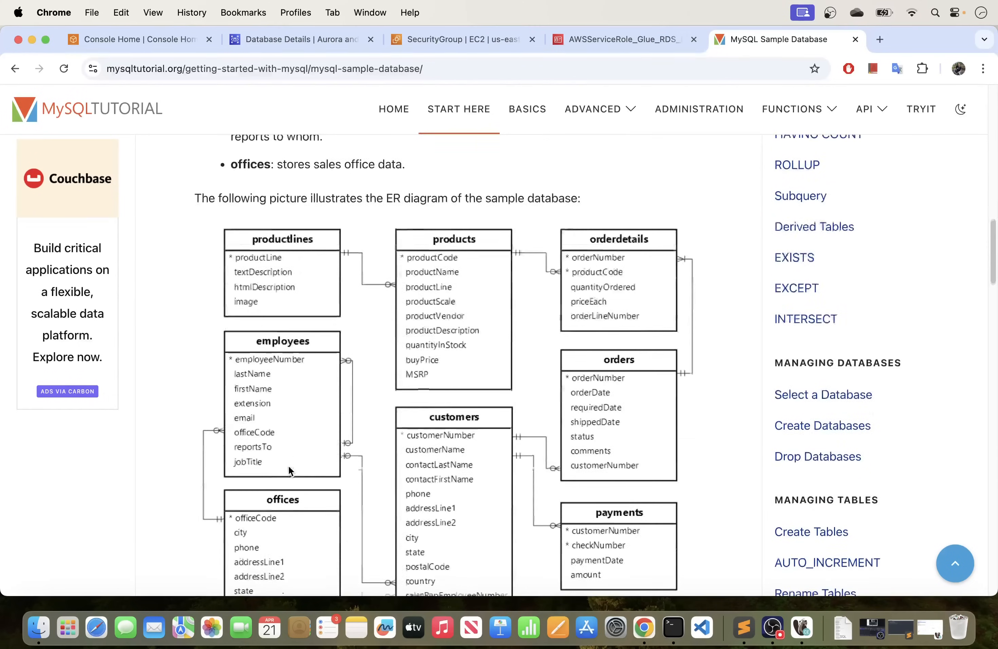
scroll(295, 465, "down", 2)
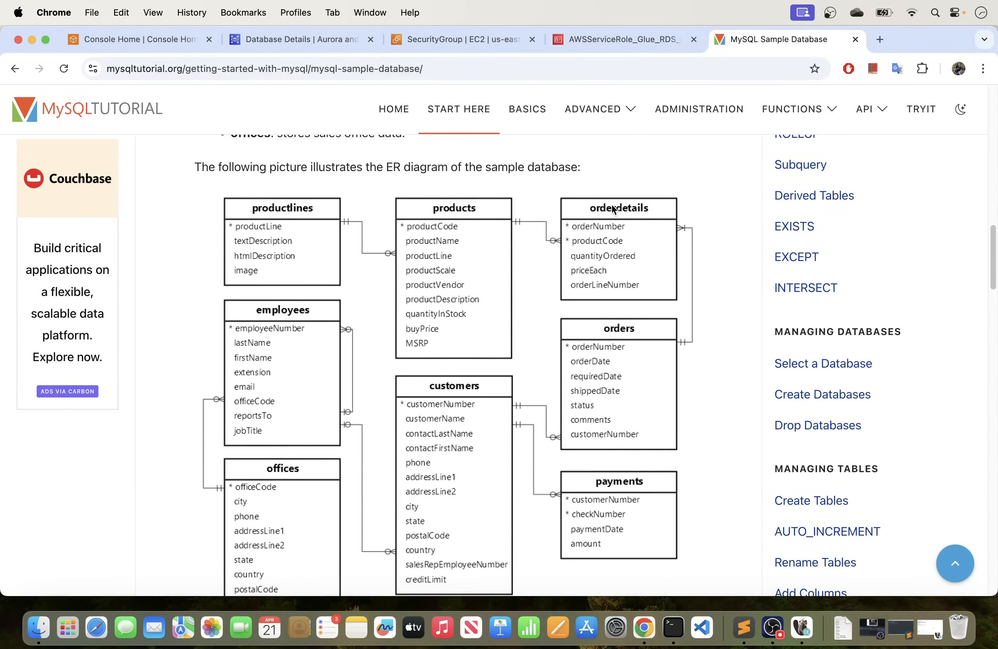
scroll(446, 379, "down", 10)
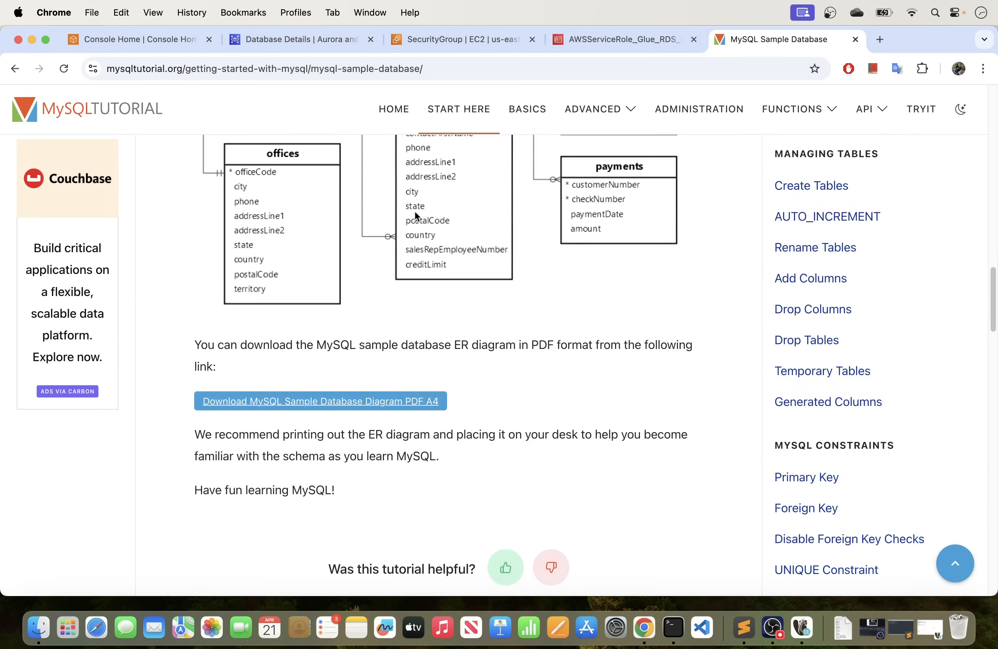
scroll(478, 295, "up", 15)
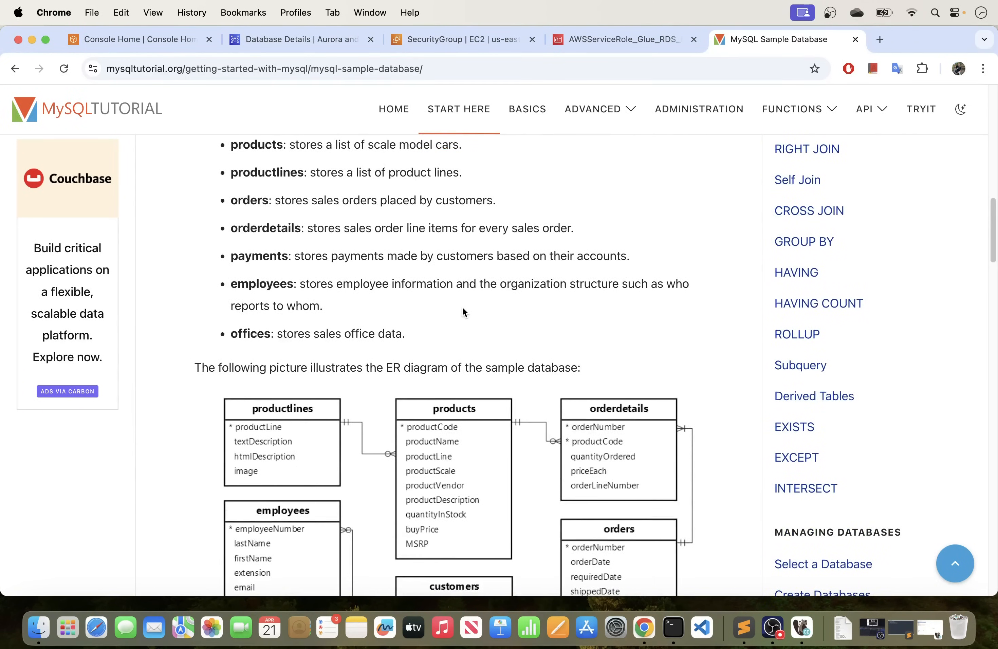
scroll(462, 314, "up", 7)
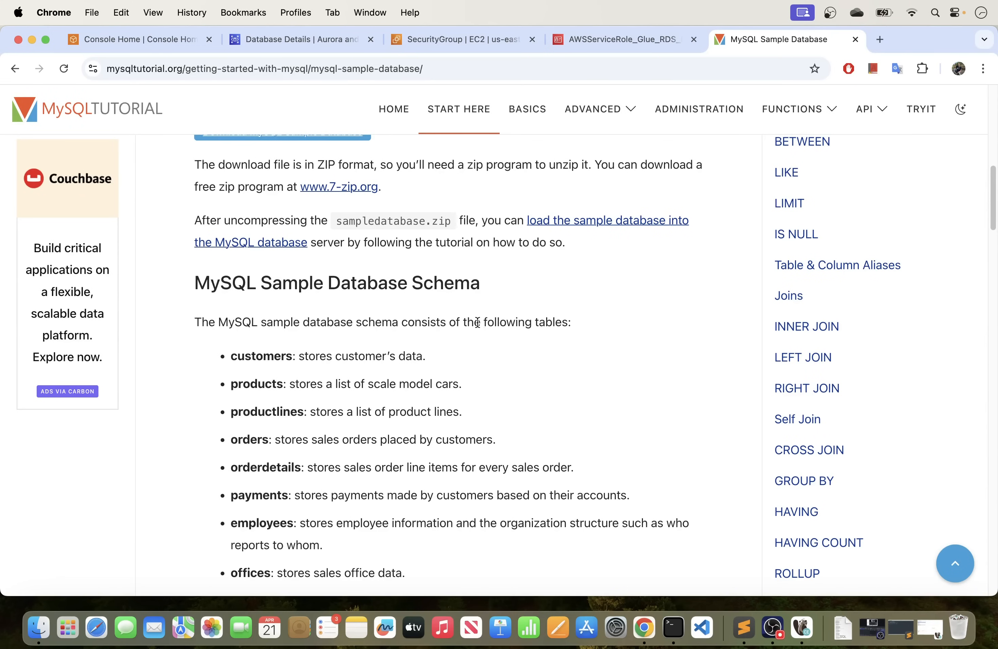
scroll(476, 322, "down", 3)
scroll(475, 323, "up", 15)
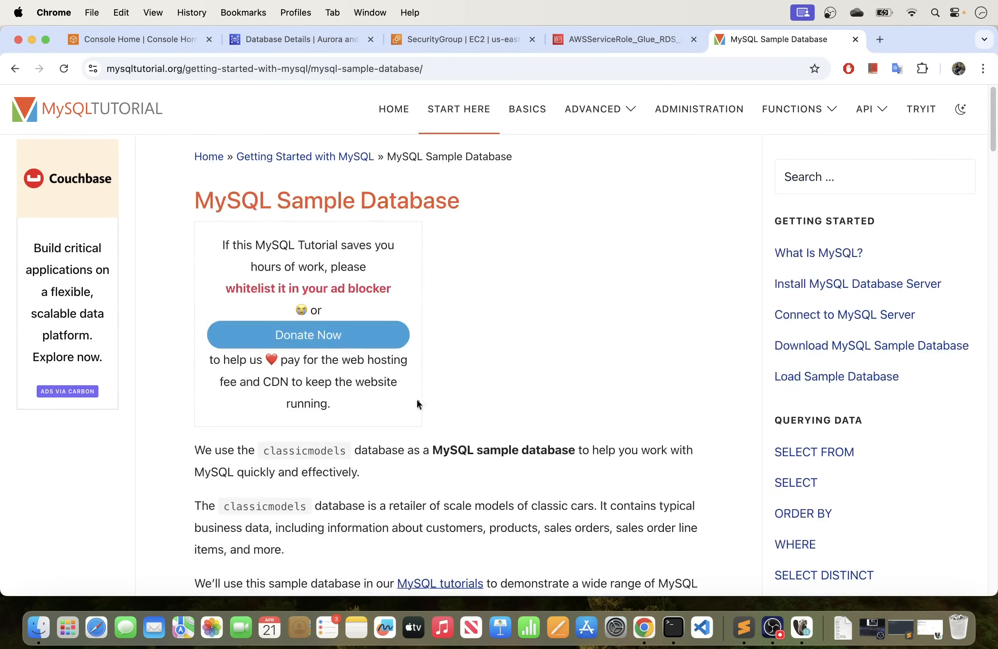
Download the MySQL sample database ZIP and extract it in the Downloads folder.
scroll(425, 391, "down", 5)
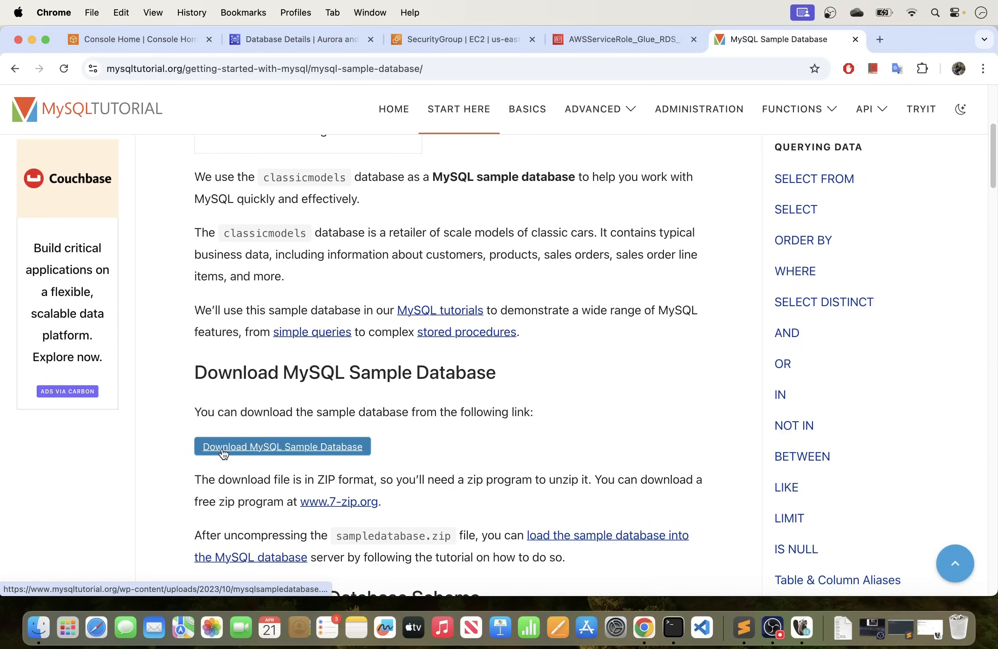
left_click(289, 453)
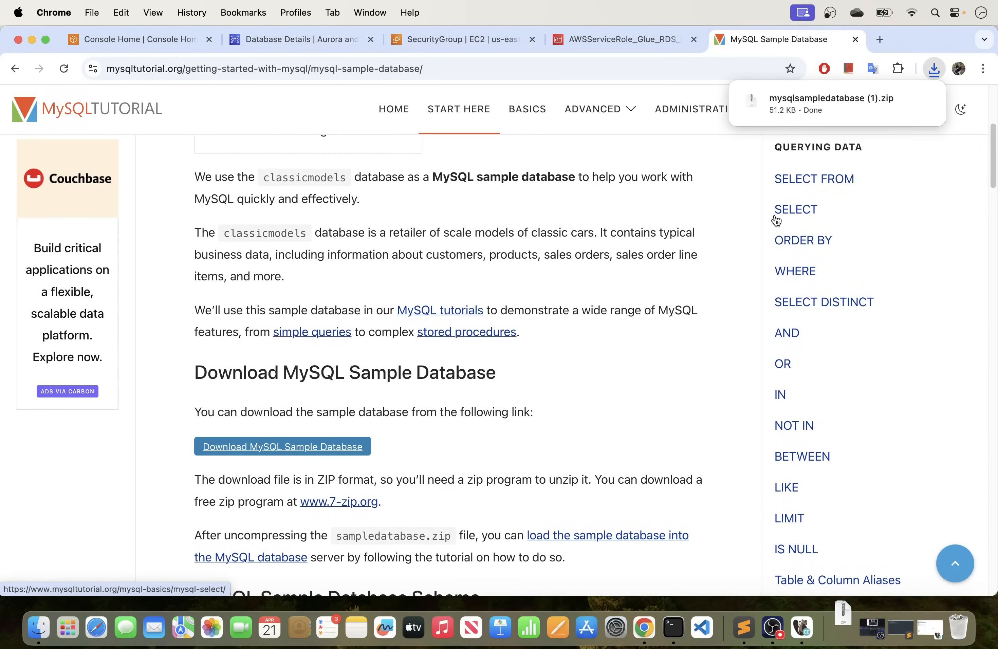
left_click(899, 101)
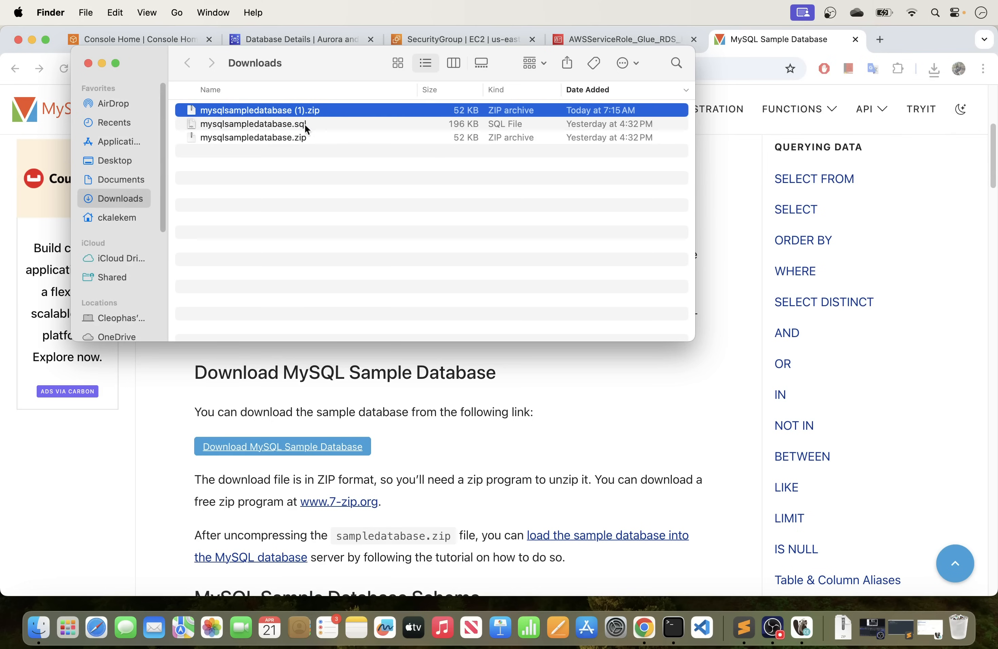
double_click(287, 111)
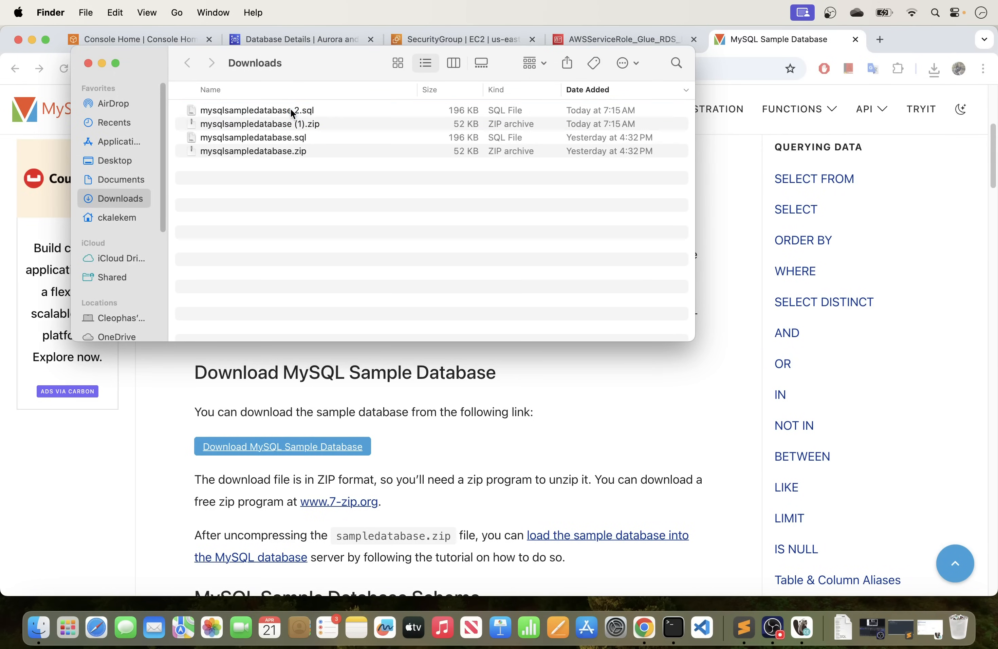
Move the duplicates "mysqlsampledatabase 2.sql" and "mysqlsampledatabase (1).zip" to the Trash.
left_click(296, 124, "shift")
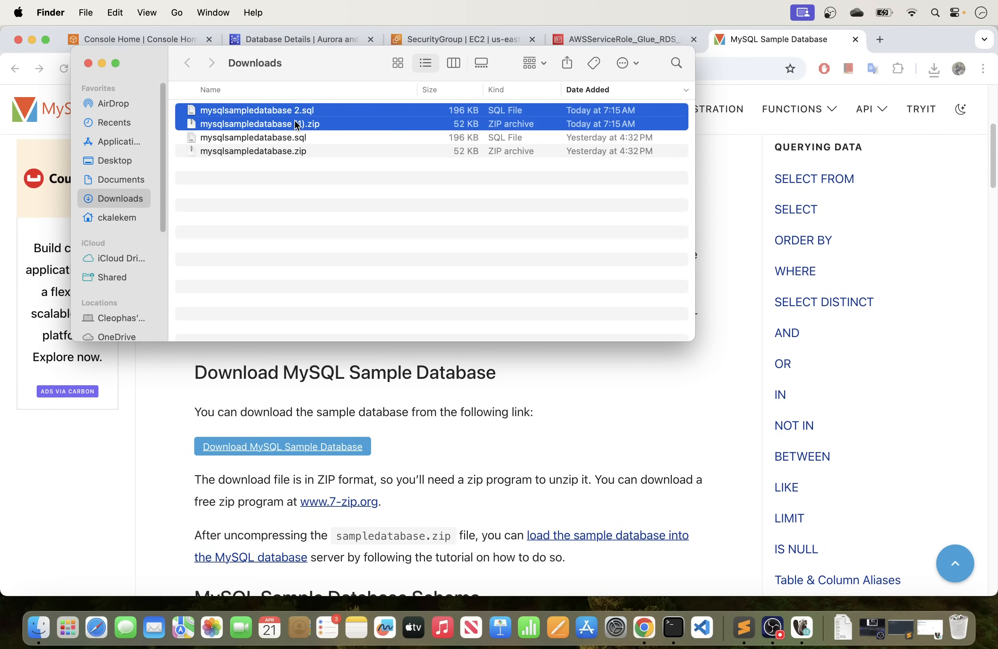
right_click(297, 124)
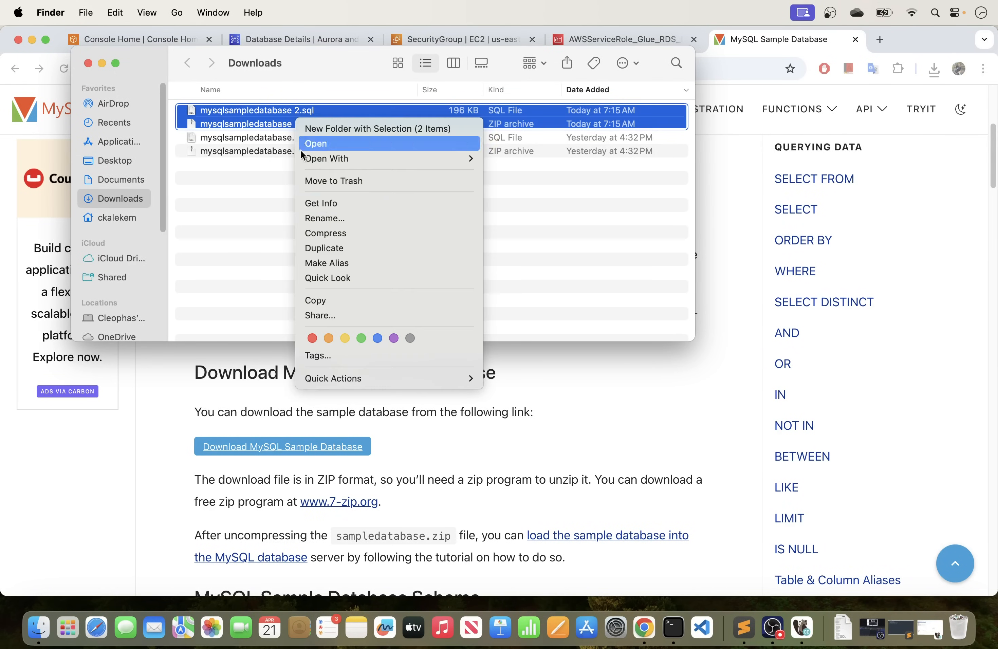
left_click(328, 185)
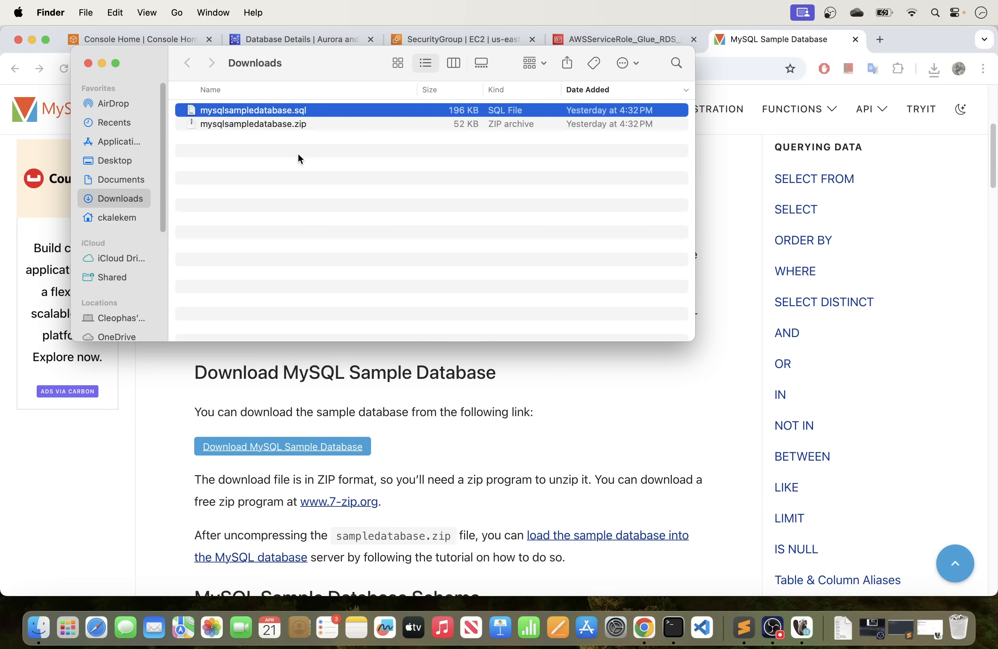
Open mysqlsampledatabase.sql from the Downloads folder in Sublime Text.
right_click(352, 113)
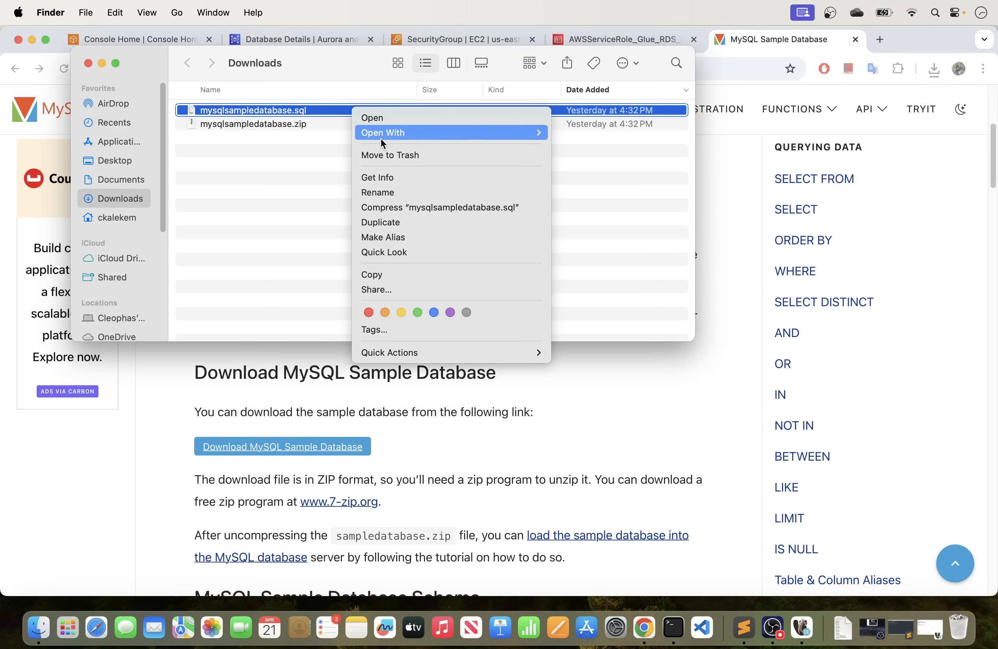
mouse_move(390, 133)
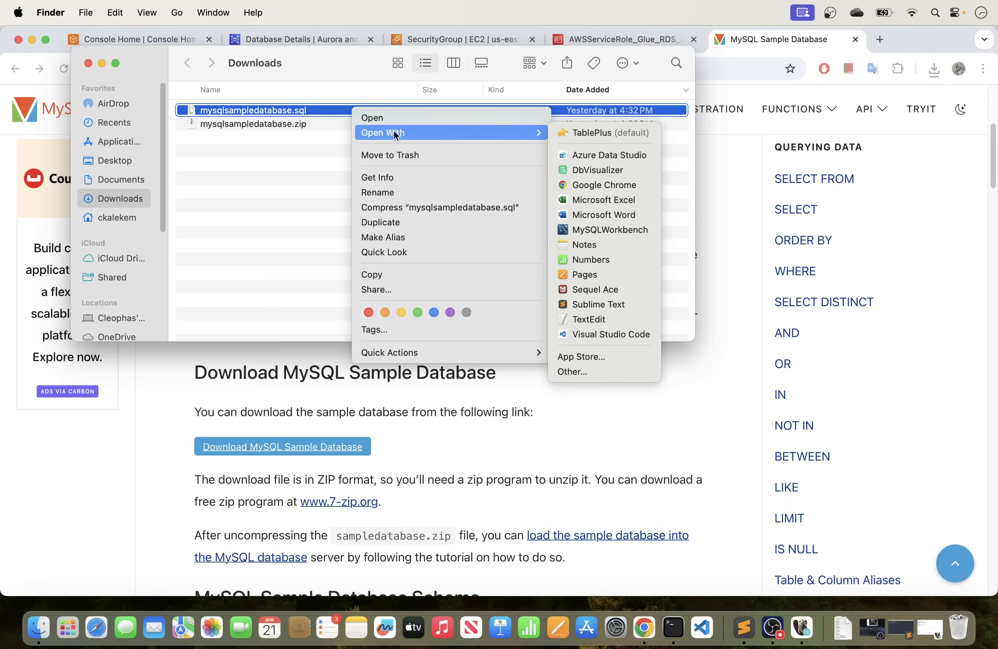
left_click(595, 305)
Examine the script's database creation, drop statements, table definitions with keys and data inserts, then close the file.
scroll(329, 413, "down", 15)
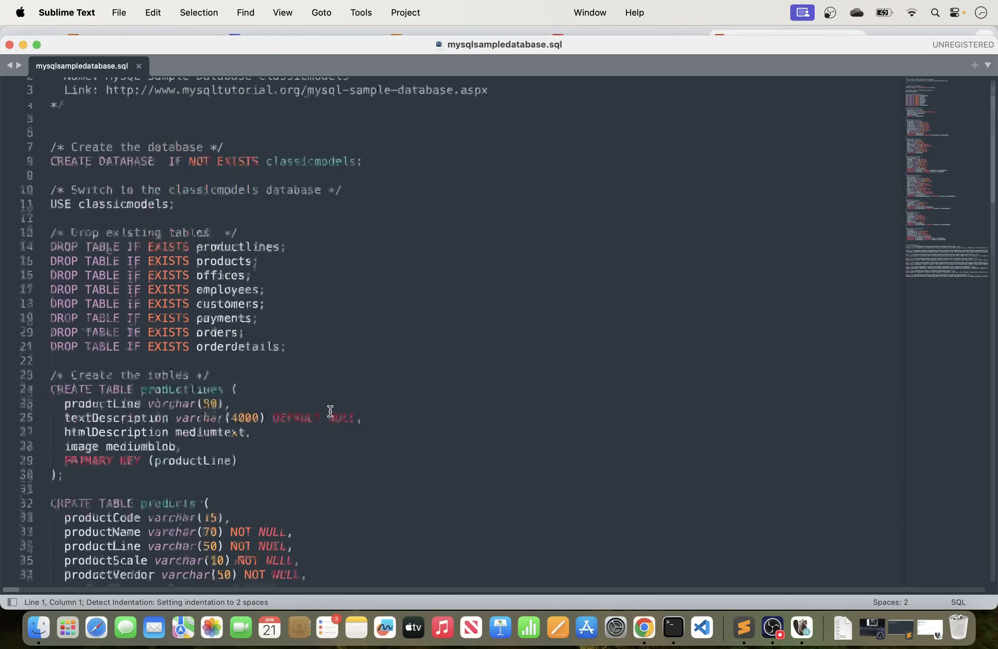
scroll(337, 413, "up", 15)
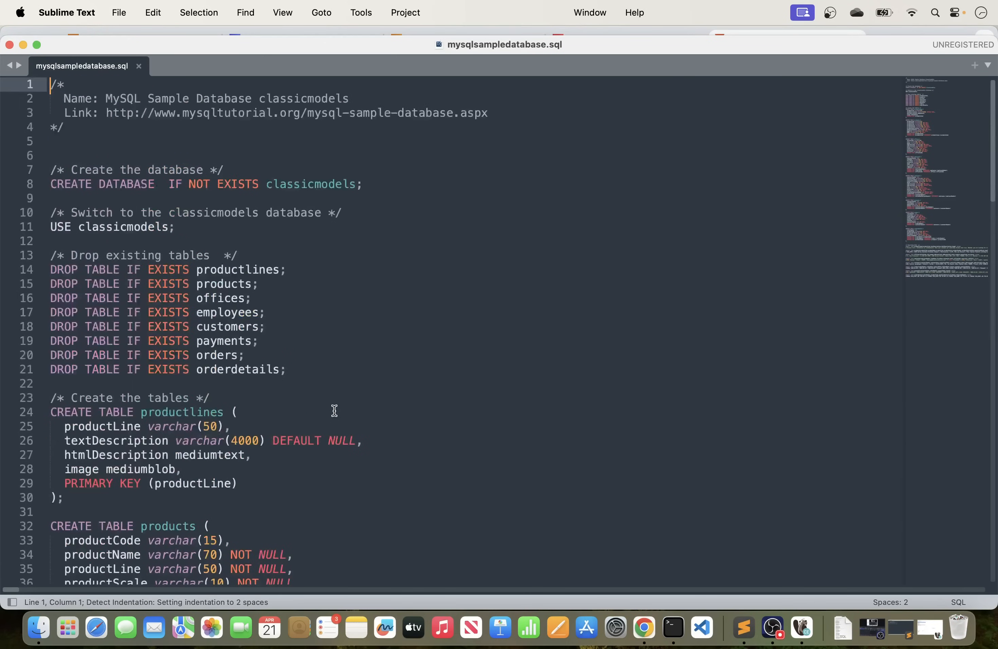
left_click_drag(398, 186, 136, 185)
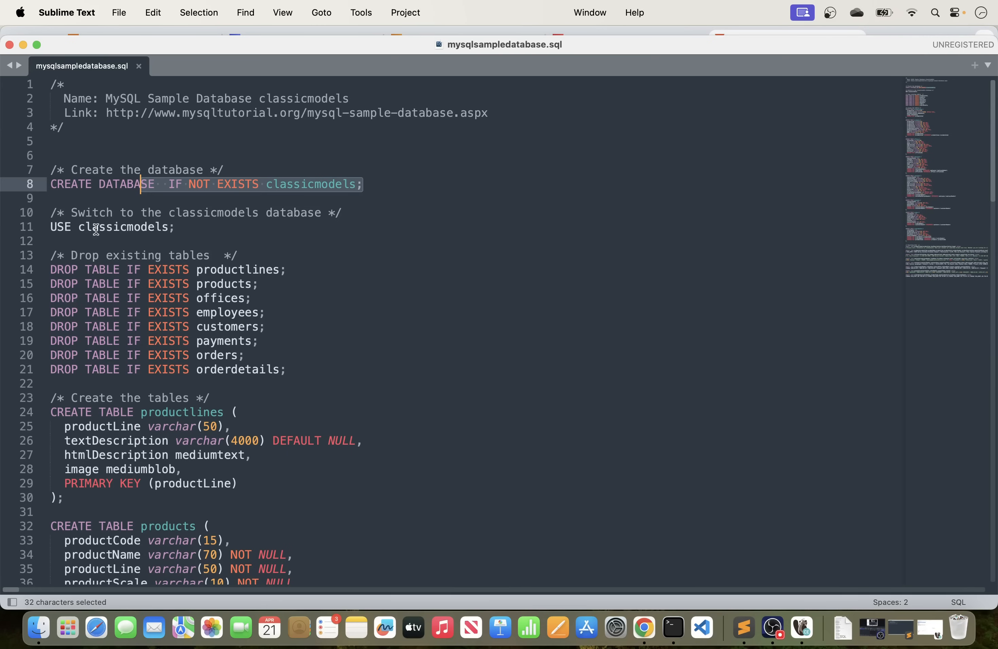
left_click_drag(310, 369, 55, 257)
scroll(55, 256, "down", 3)
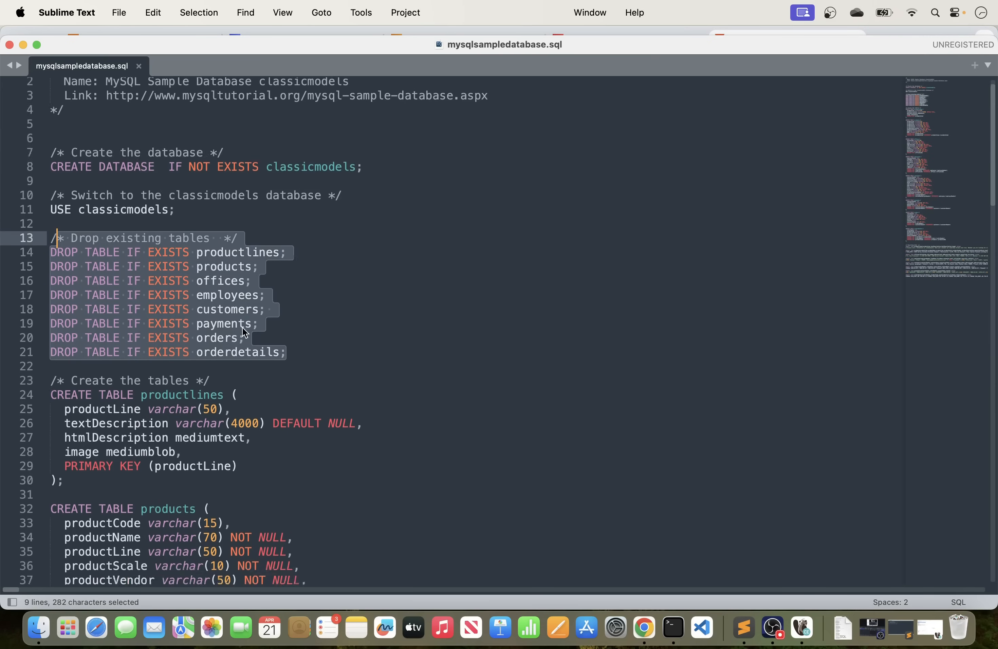
left_click_drag(65, 353, 103, 281)
scroll(216, 373, "down", 7)
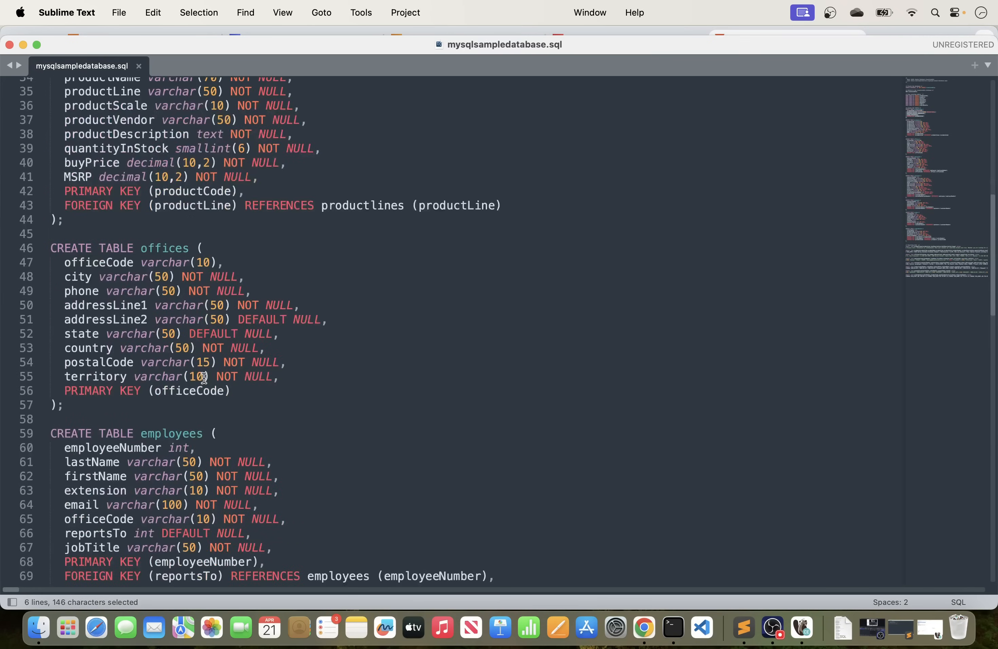
left_click_drag(544, 207, 2, 192)
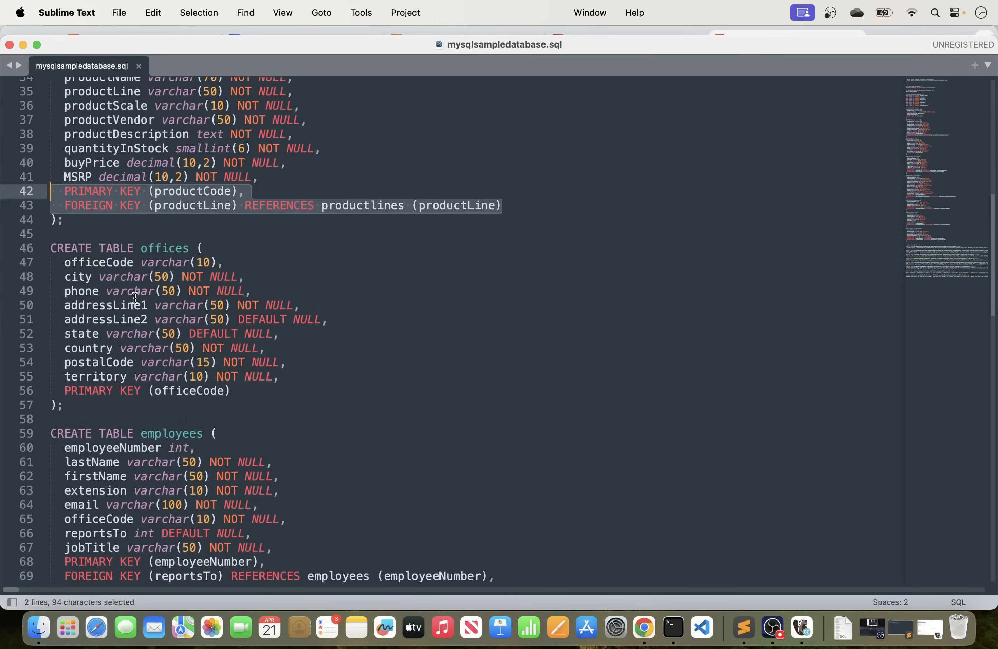
scroll(135, 297, "down", 20)
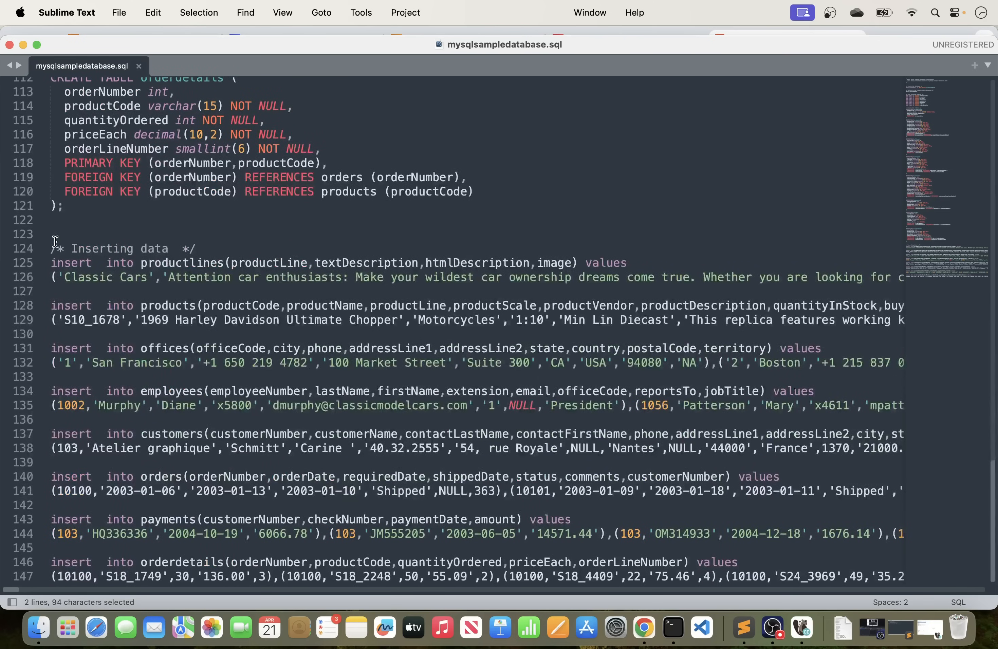
left_click_drag(51, 249, 134, 534)
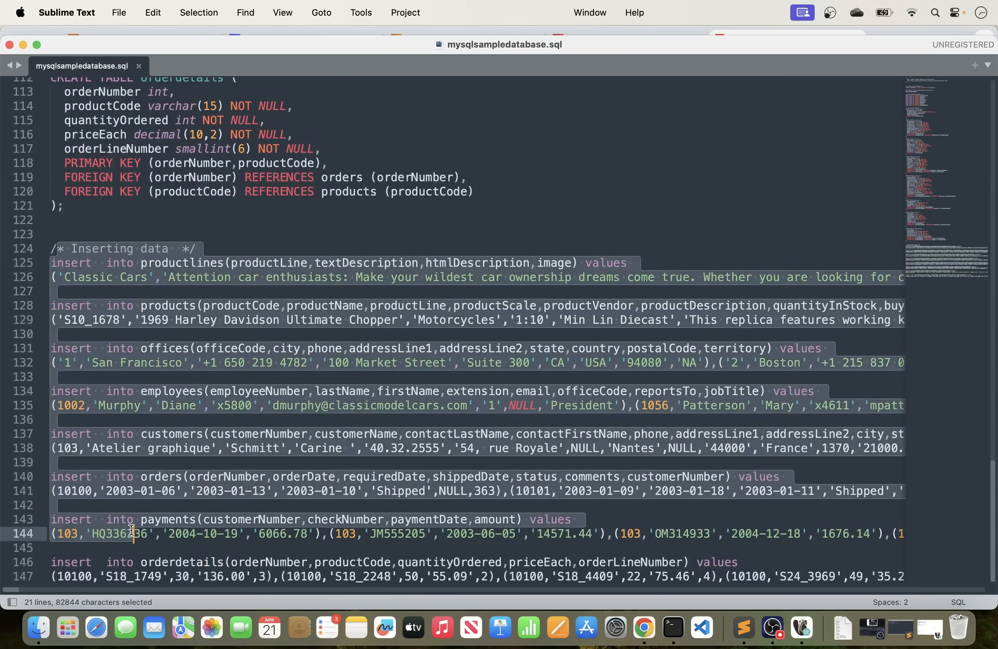
left_click(631, 505)
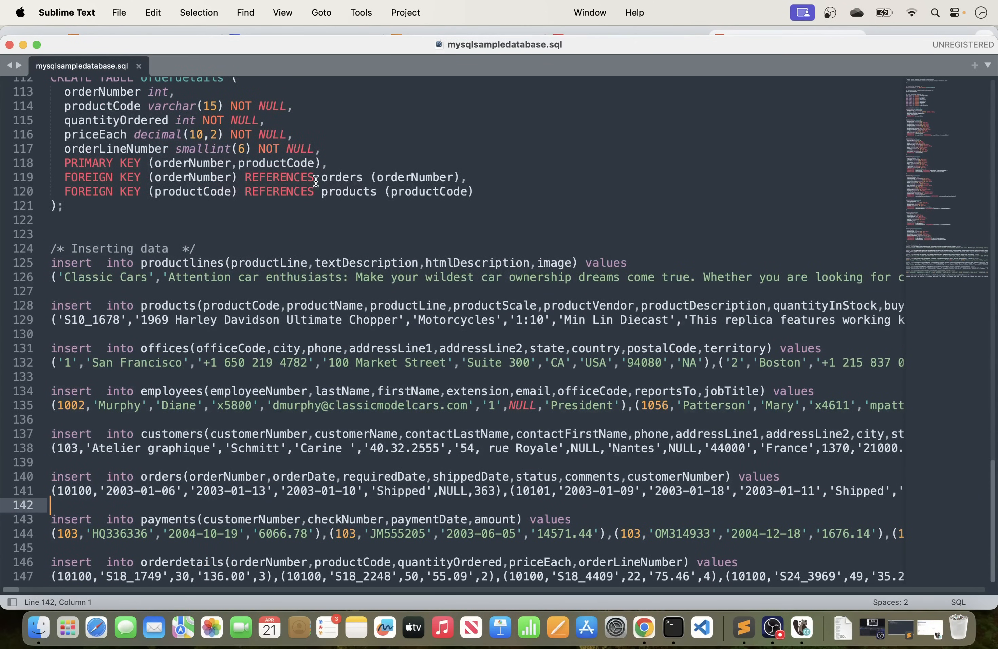
left_click(548, 209)
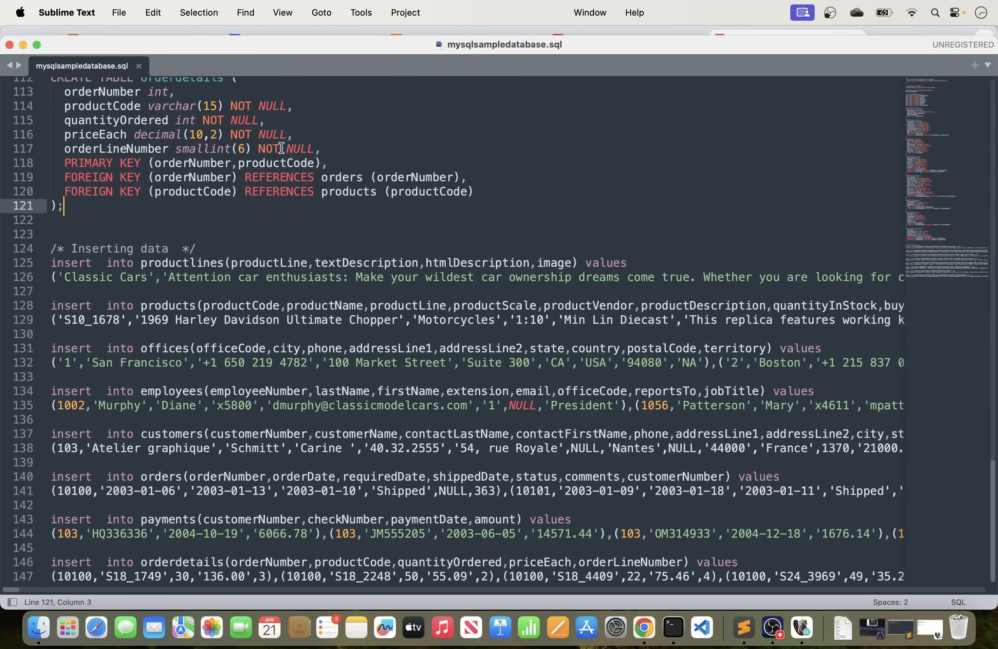
left_click(9, 45)
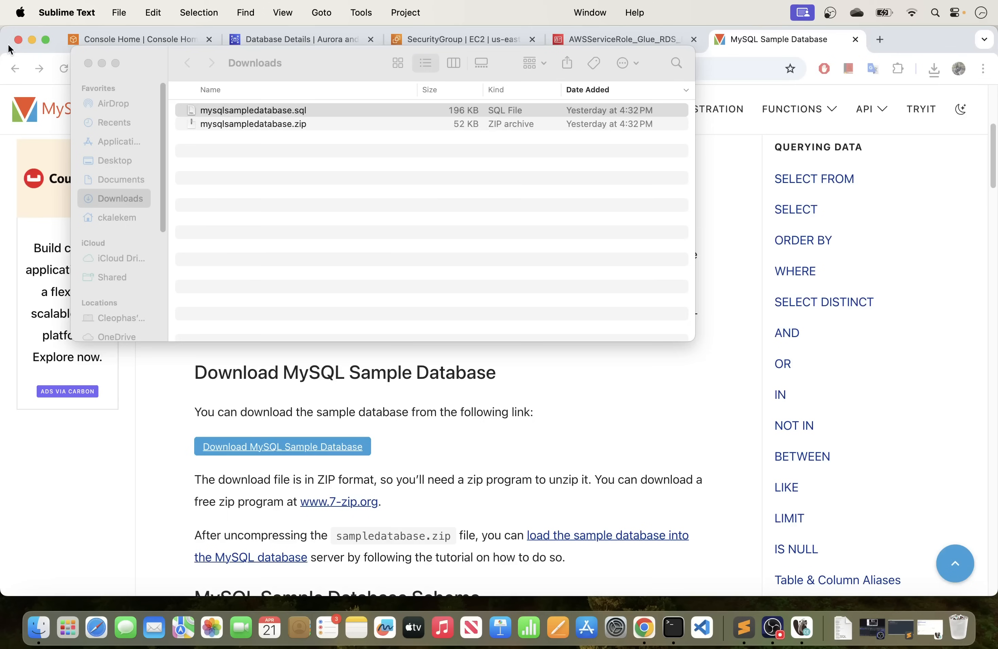
Return to Chrome, open the "How to Load the Sample Database into MySQL Server" tutorial and read through to Step 3.
left_click(657, 382)
scroll(516, 404, "down", 20)
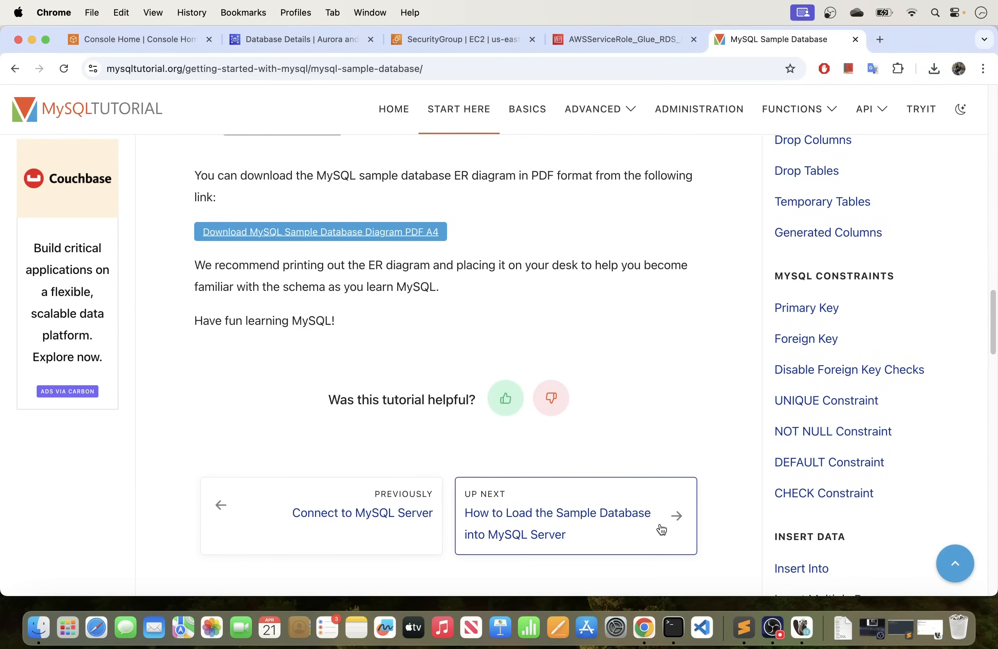
left_click(661, 522)
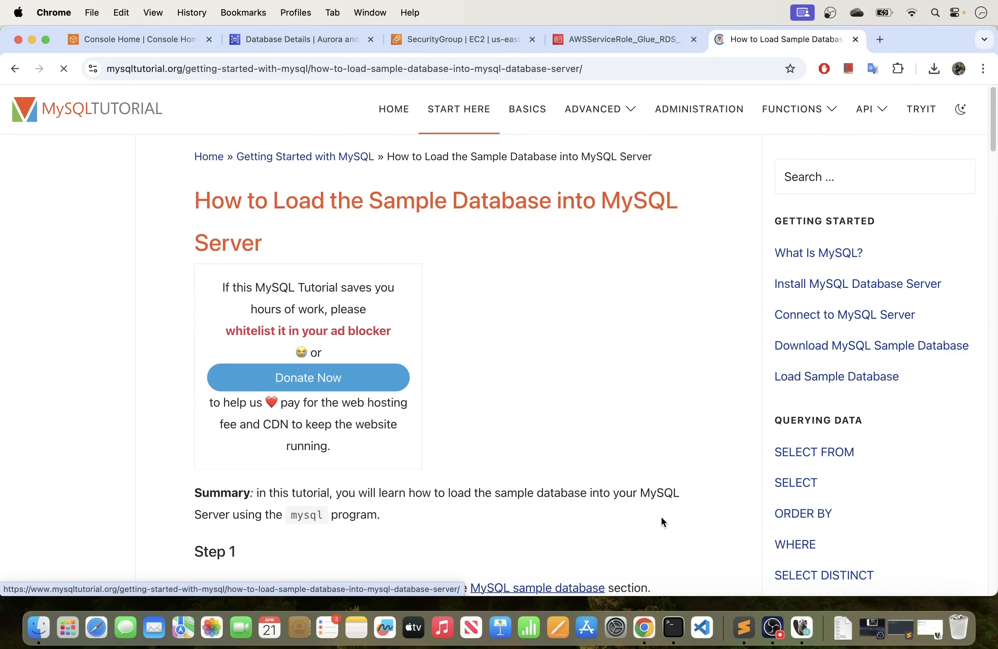
scroll(598, 441, "down", 15)
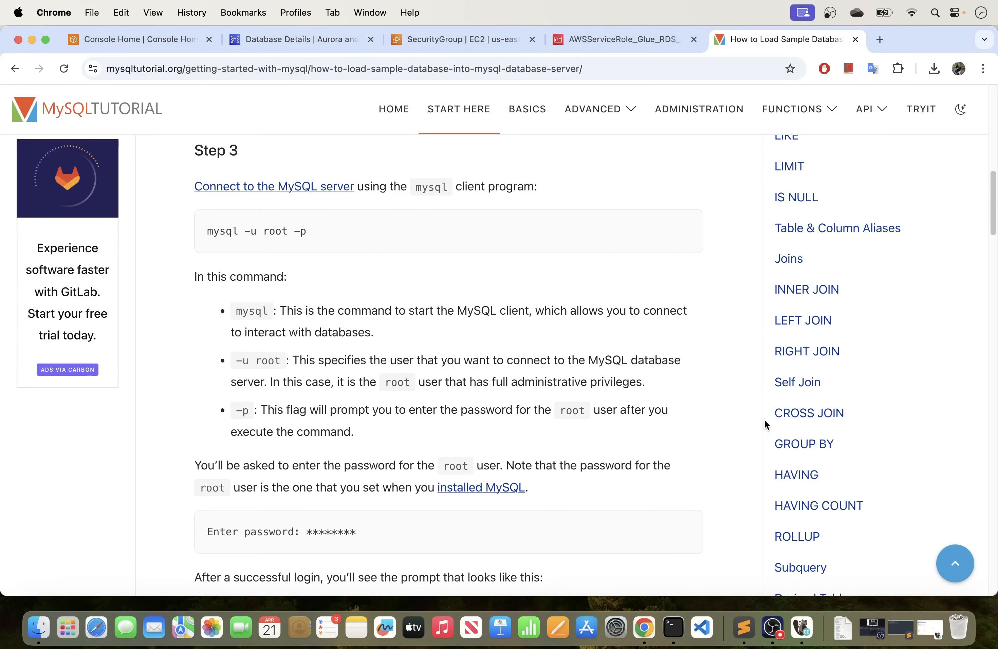
Copy the mysql instance's endpoint from its RDS details page and switch to Terminal.
left_click(270, 42)
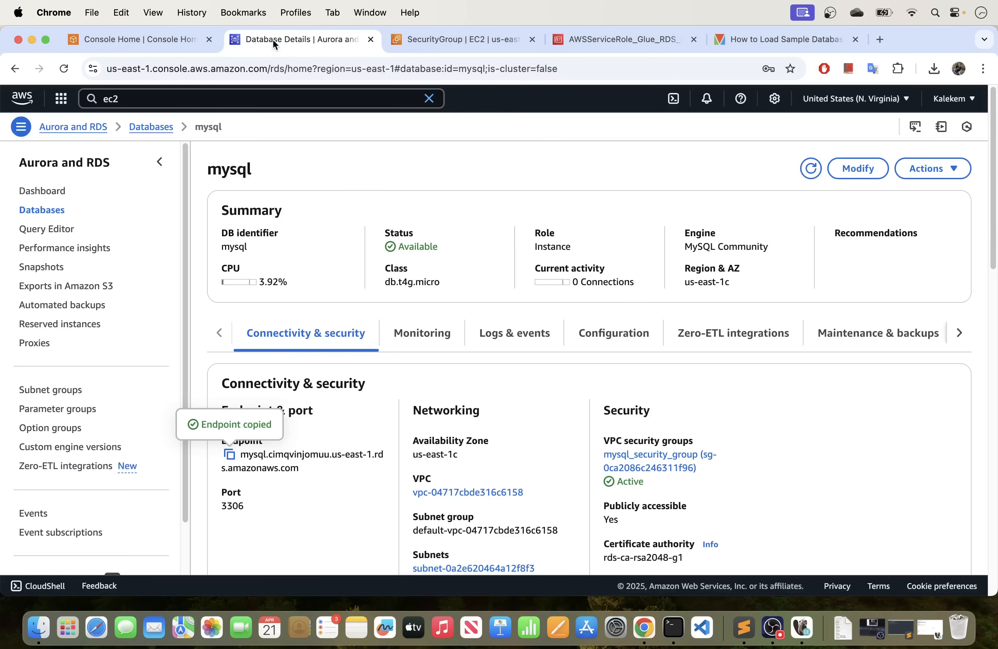
left_click(230, 455)
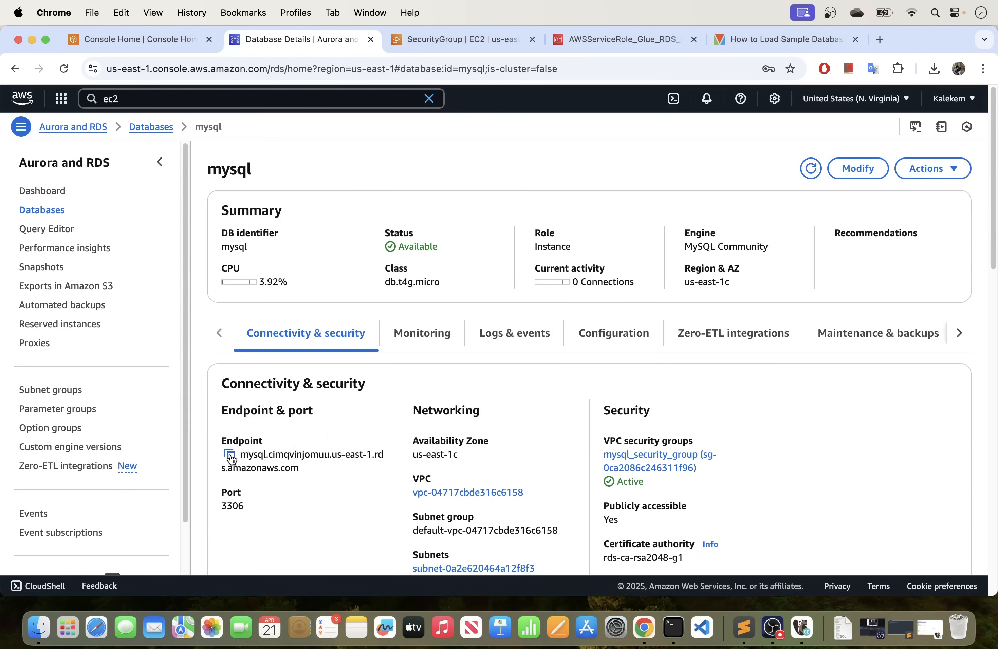
left_click(671, 624)
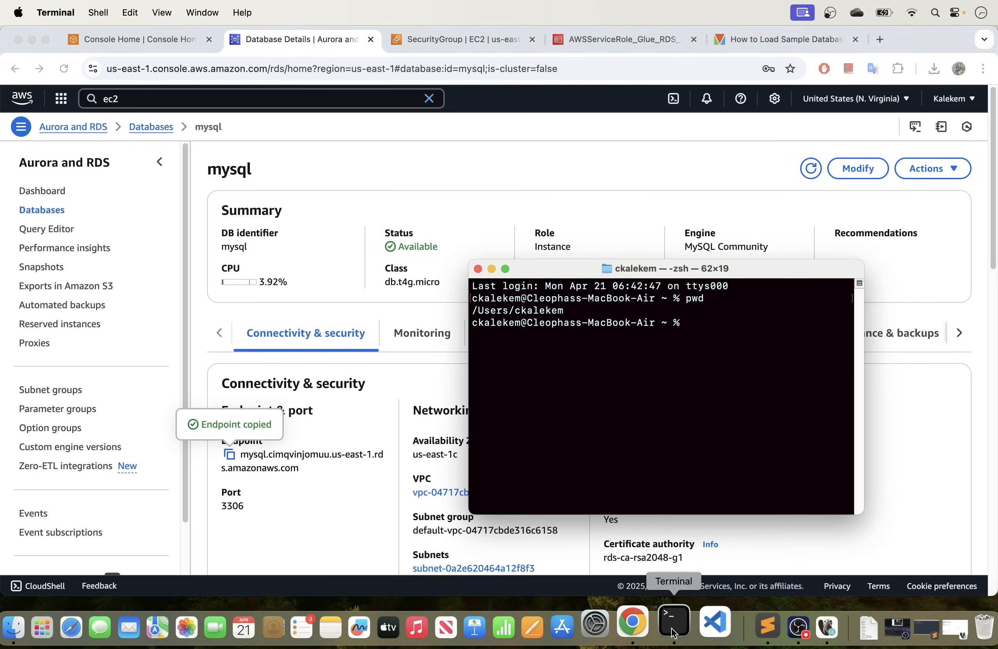
Make the Terminal window full screen with text enlarged three steps, and clear its output.
left_click(505, 269)
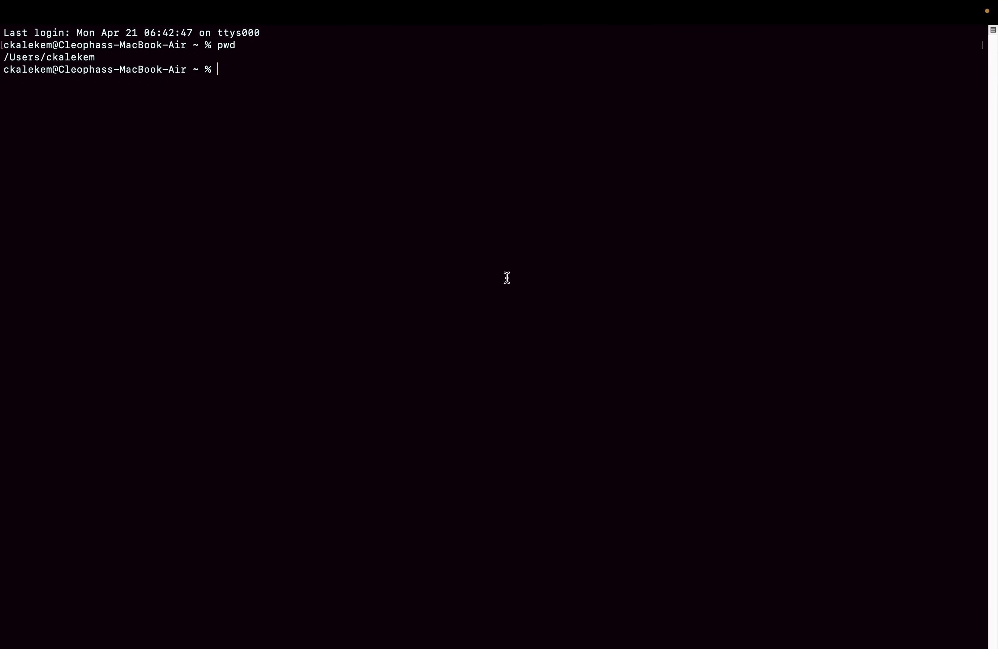
key("super+plus")
key("super+plus")
key("super+plus")
key("super+plus")
key("super+plus")
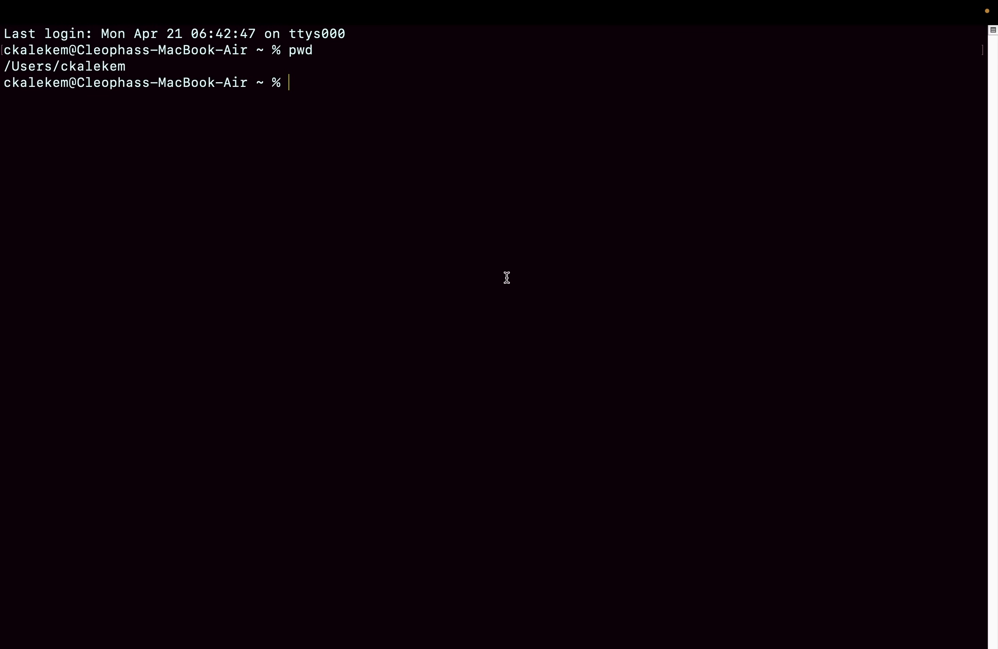
type("clear")
key("Return")
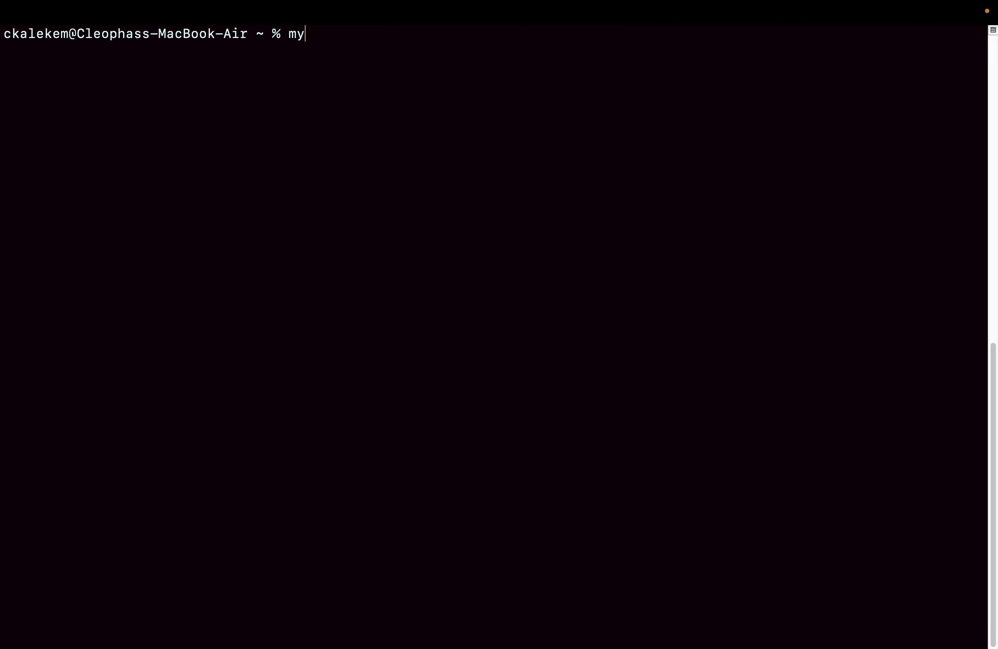
Start a mysql client command with the -h option and the copied RDS endpoint as its host.
type("sq")
type("l -h")
right_click(488, 96)
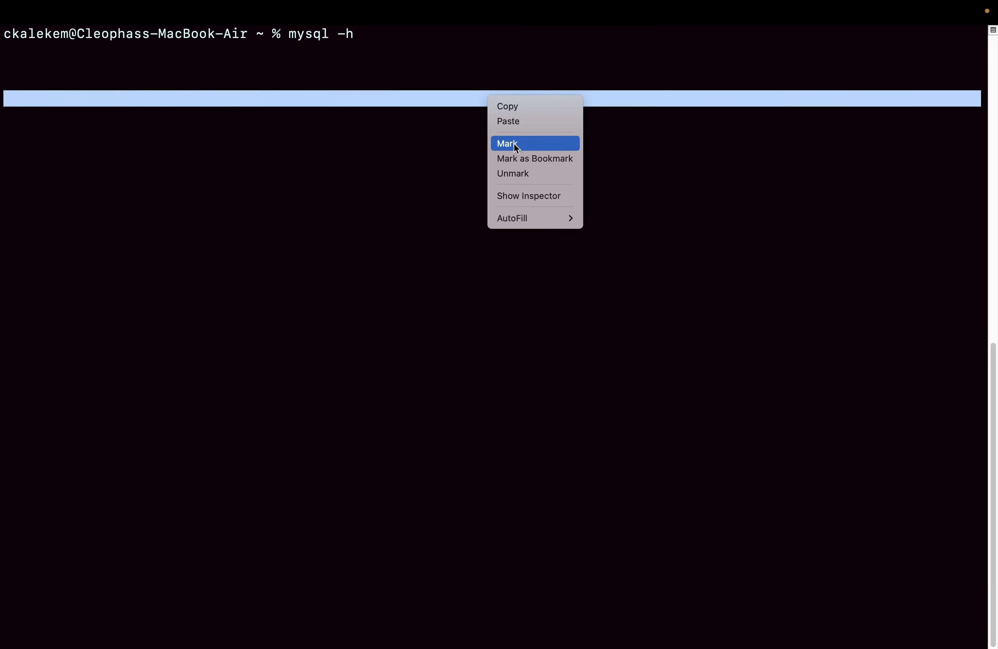
left_click(509, 120)
key("Right")
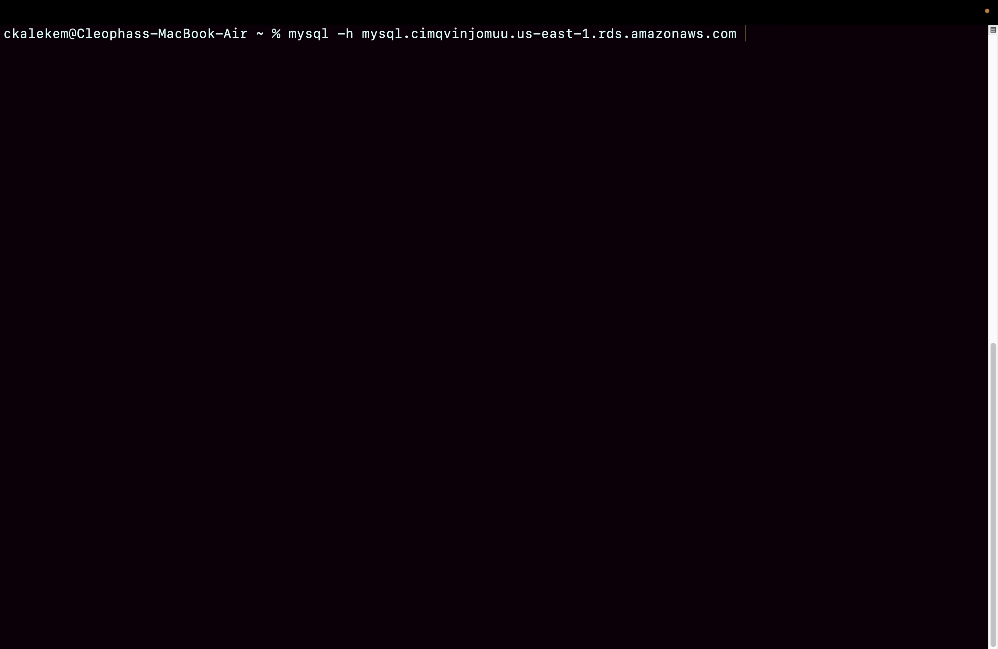
Complete the command with "-p 3306 -u admin -p" and try to connect with the database password.
type("-p 3306 -u admin")
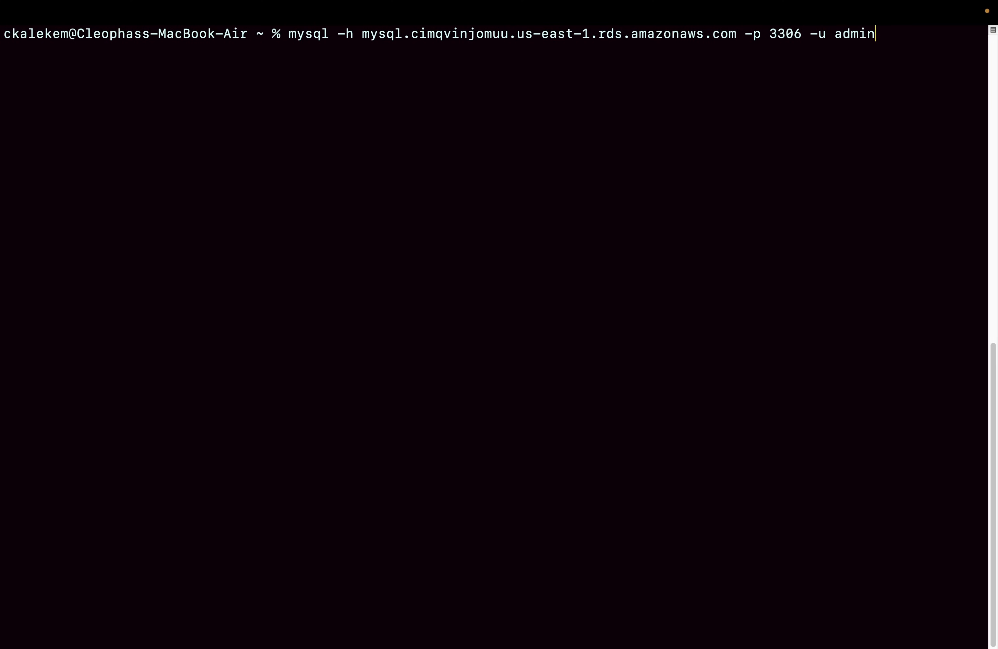
type(" -p")
key("Return")
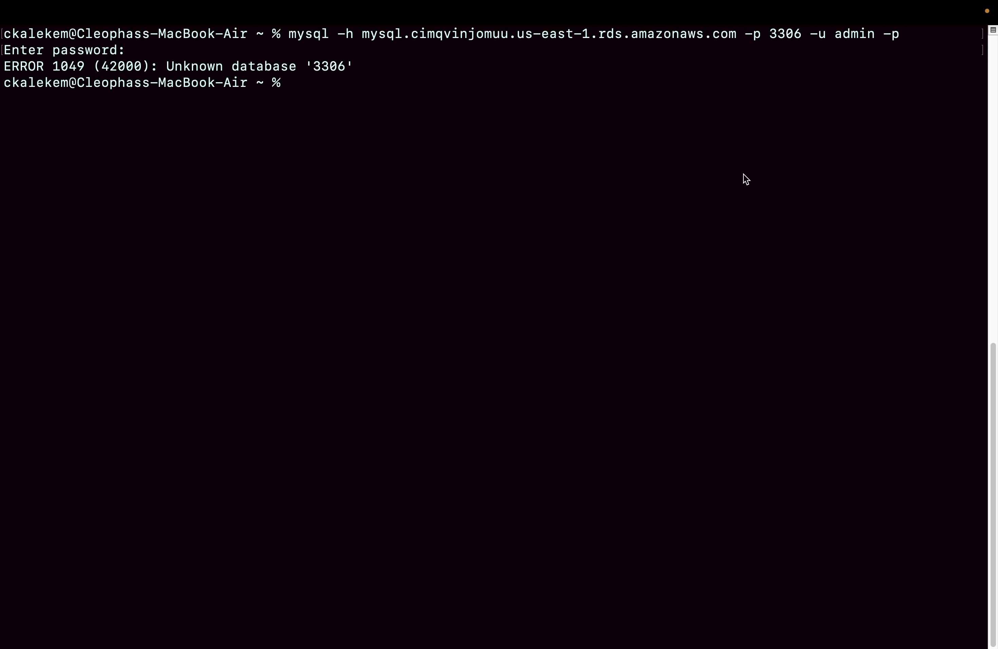
Rerun the connection command with the port option corrected to -P 3306, and enter the database password.
key("Up")
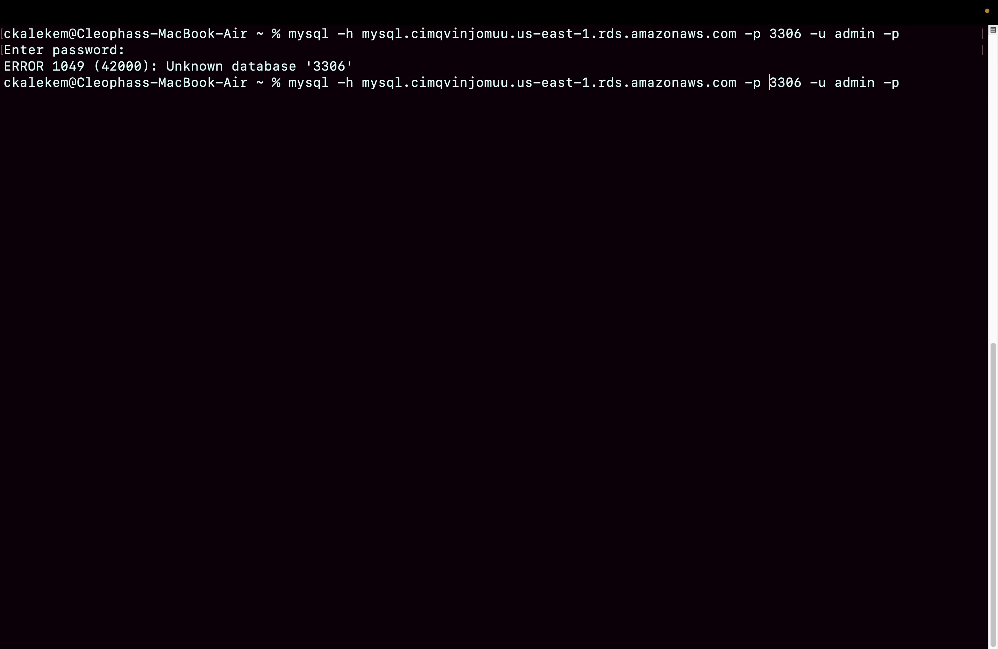
key("BackSpace")
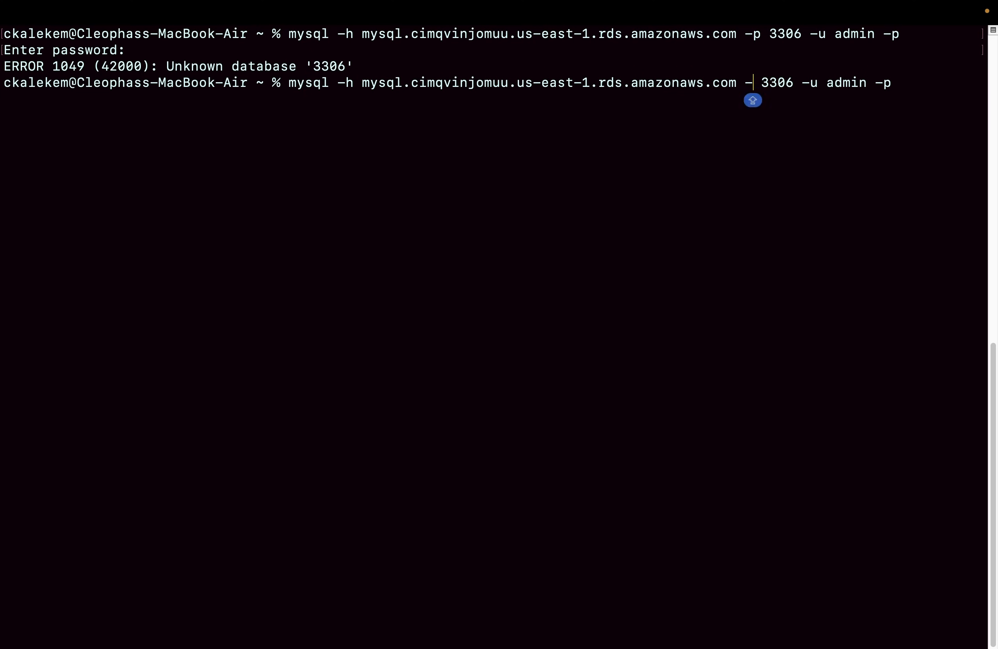
type("P")
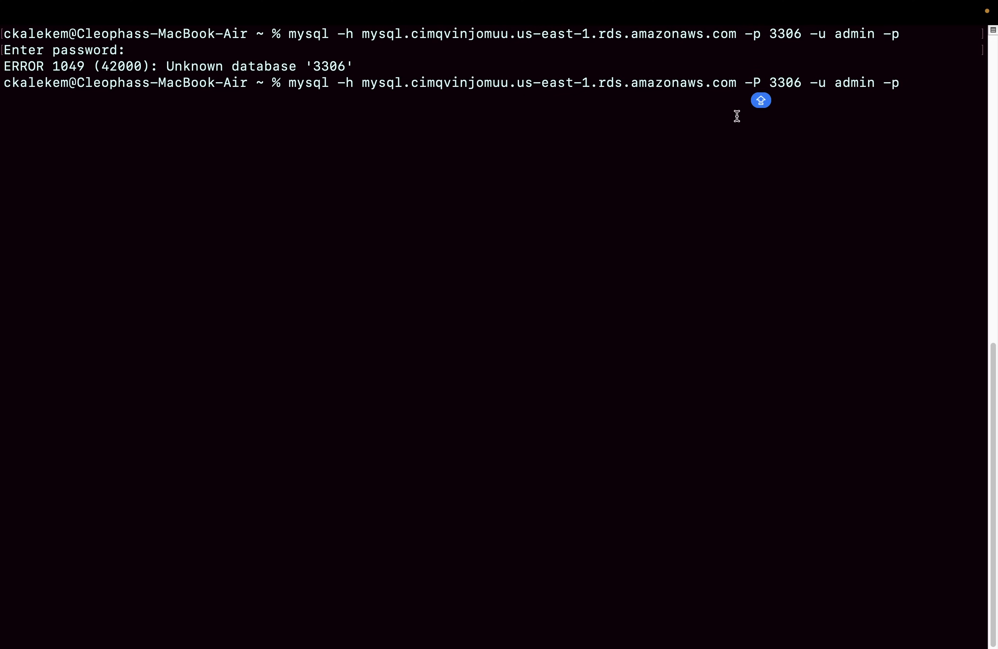
key("Return")
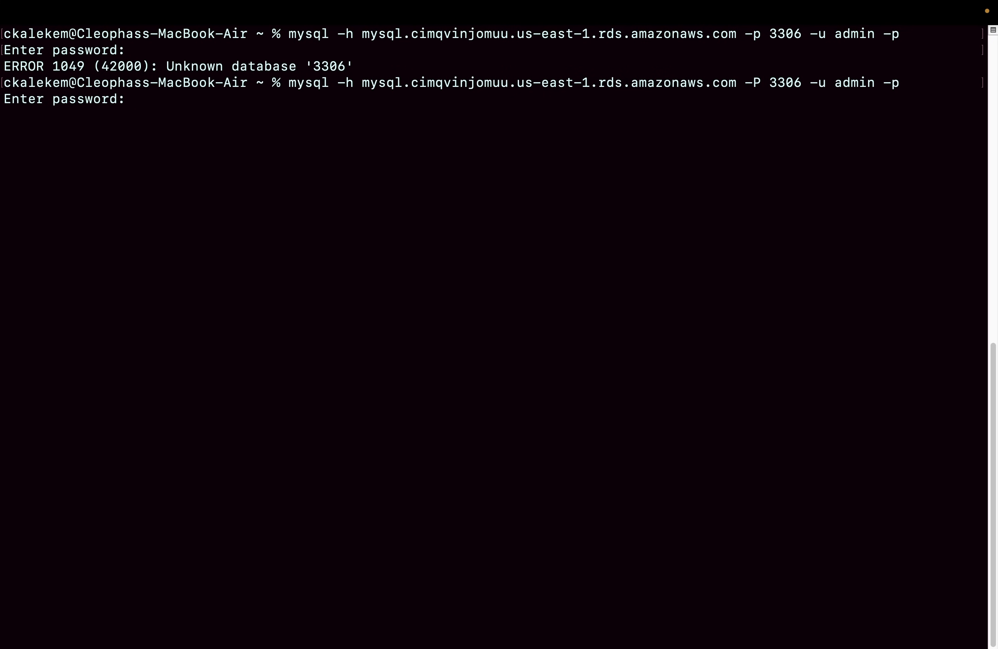
key("Return")
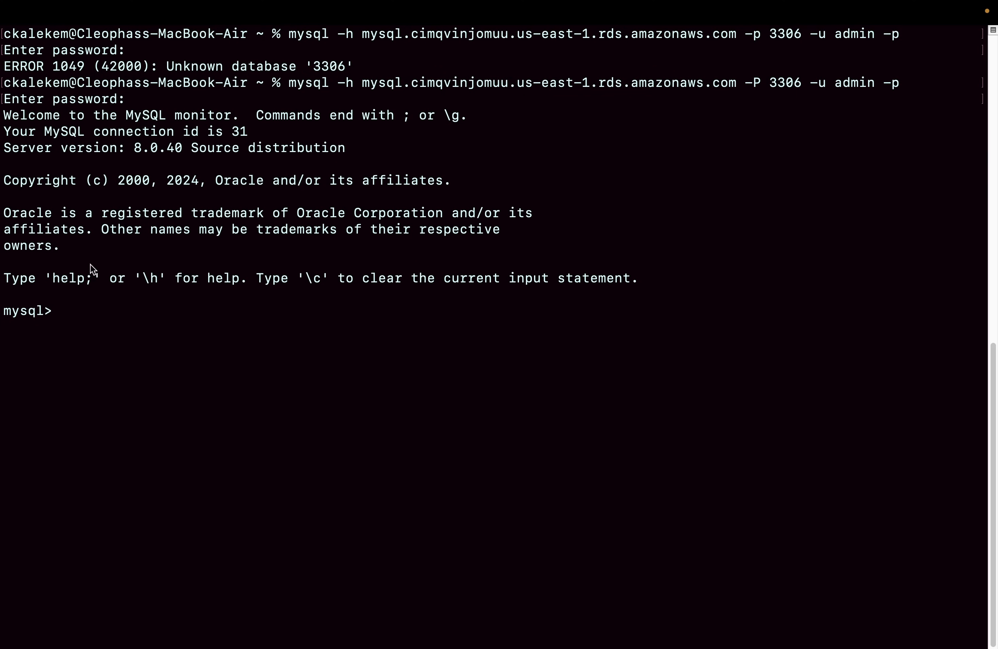
Take Terminal out of full screen, switch to DBeaver and refresh the RDS mysql connection.
mouse_move(68, 3)
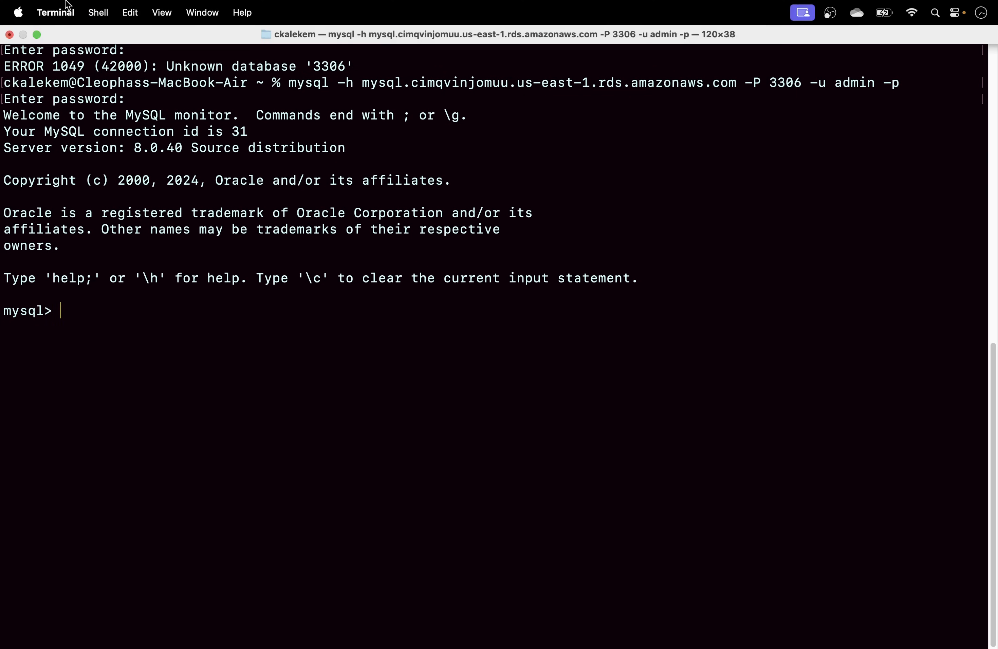
left_click(38, 35)
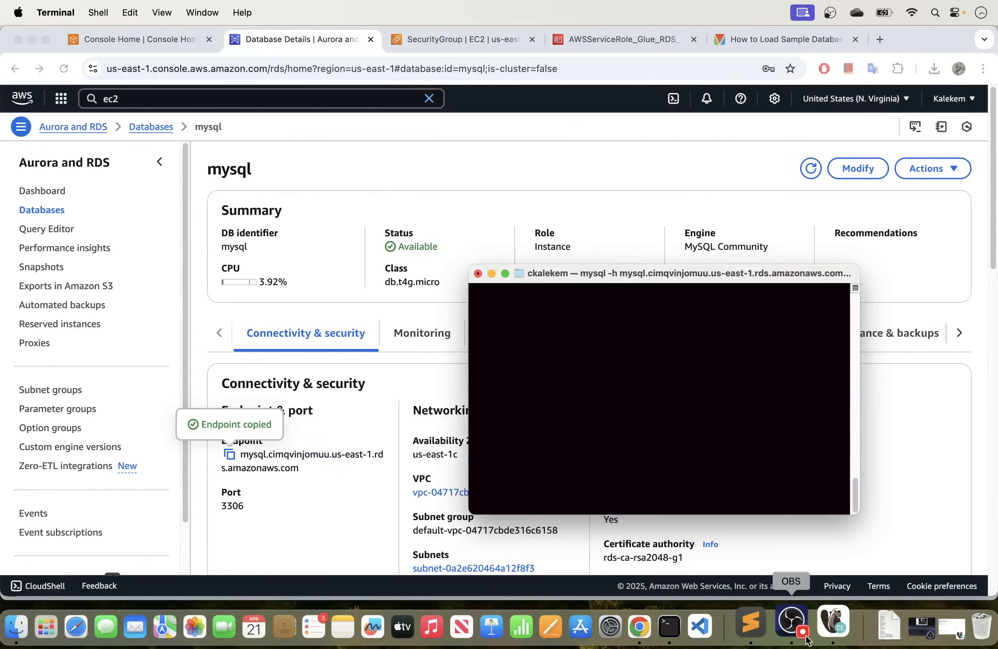
left_click(834, 627)
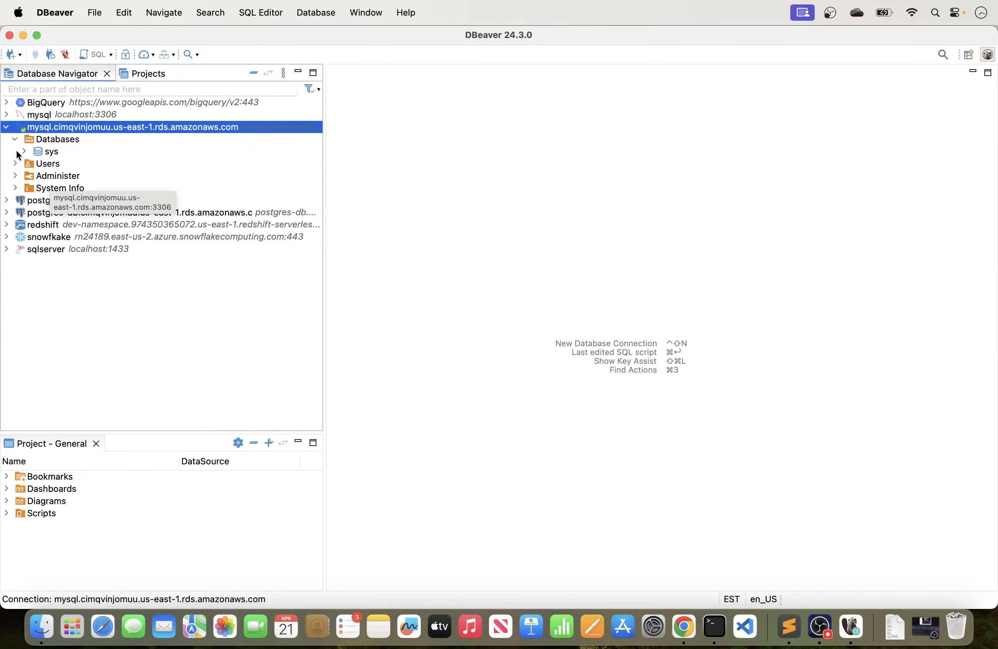
right_click(56, 126)
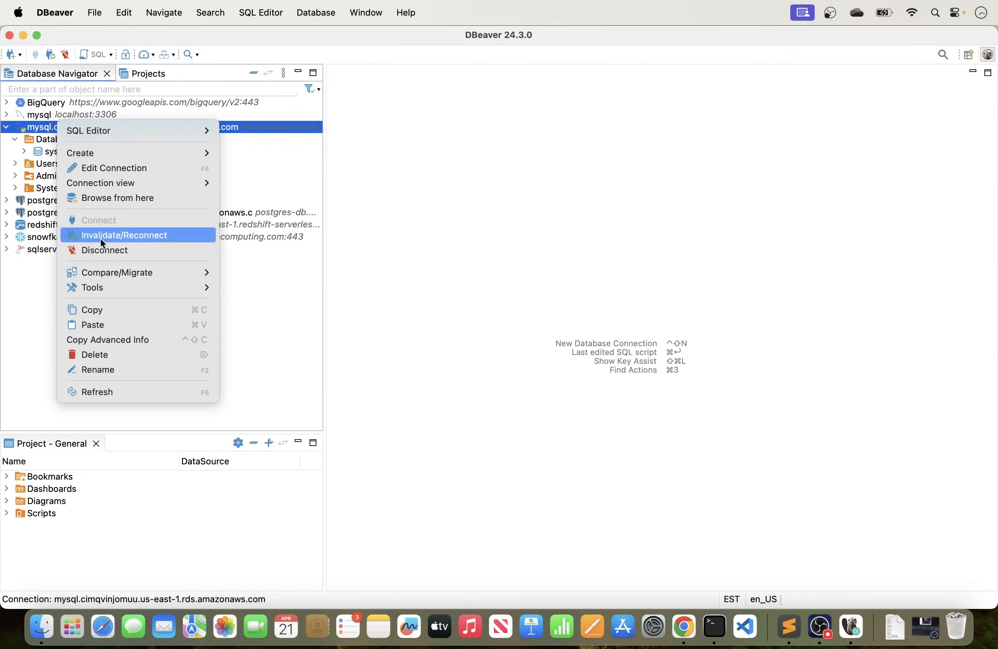
left_click(99, 393)
key("super+Tab")
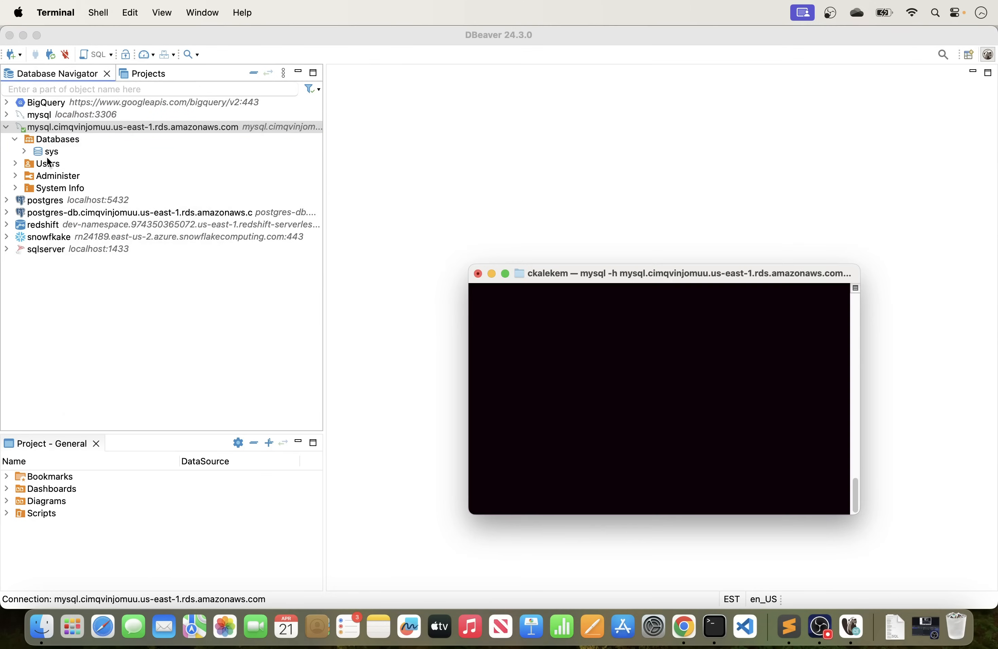
Switch to Chrome and read Steps 4 and 5 of the MySQL sample database tutorial.
left_click(689, 624)
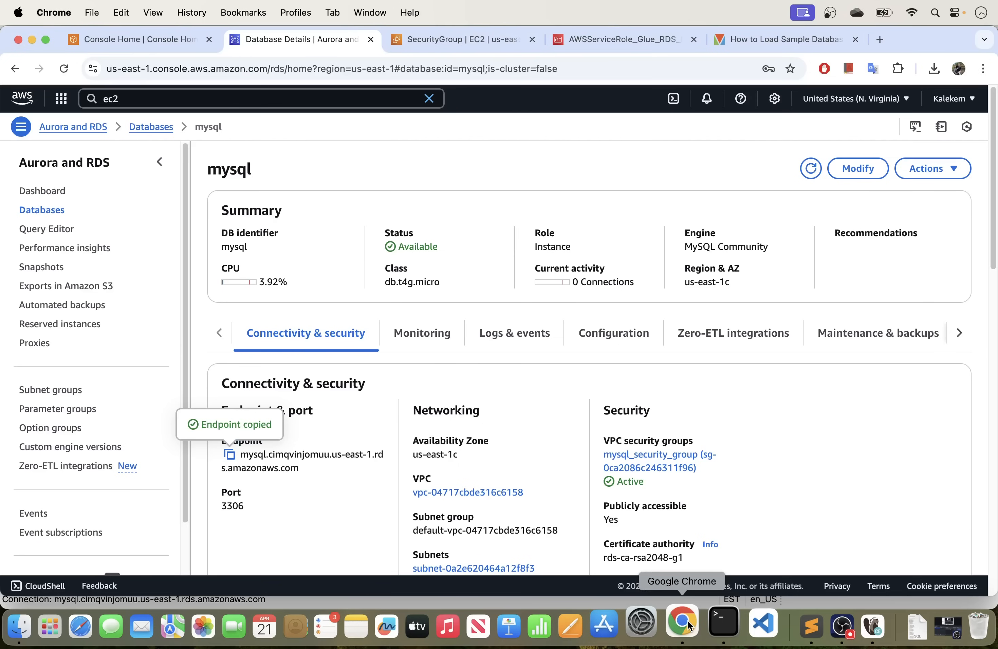
left_click(630, 38)
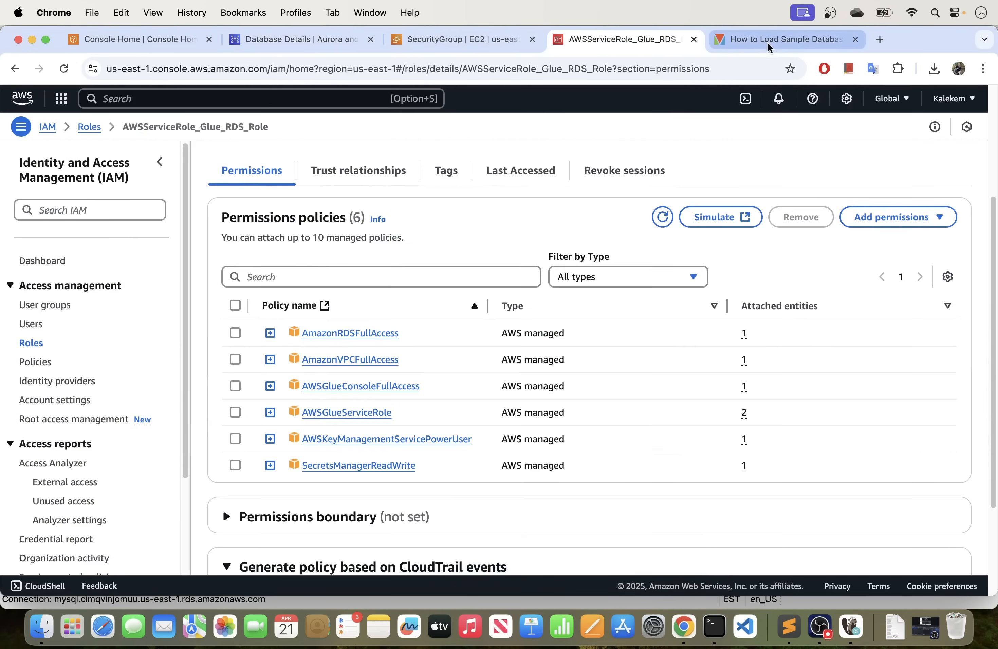
left_click(768, 40)
scroll(509, 378, "down", 4)
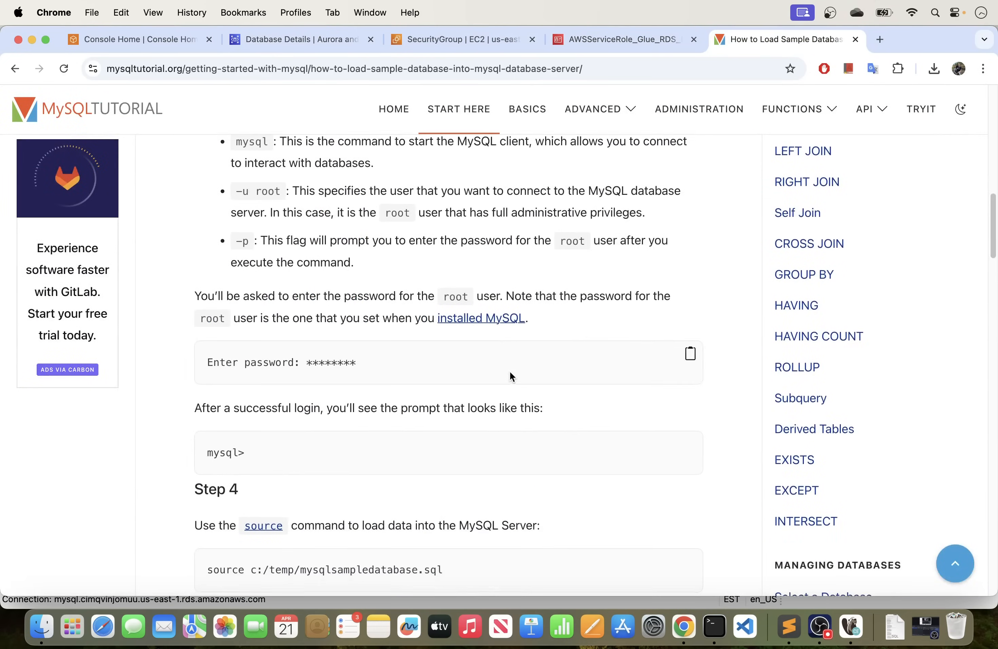
scroll(509, 377, "down", 5)
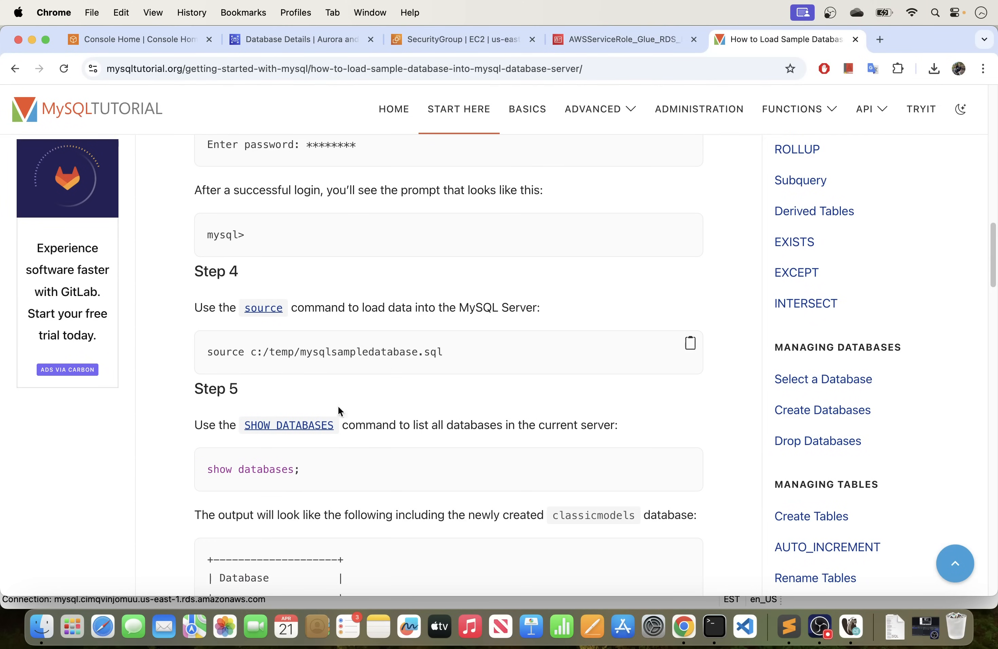
Return to Terminal in full screen and open a new shell with the Basic profile, enlarging its text three steps.
left_click(714, 631)
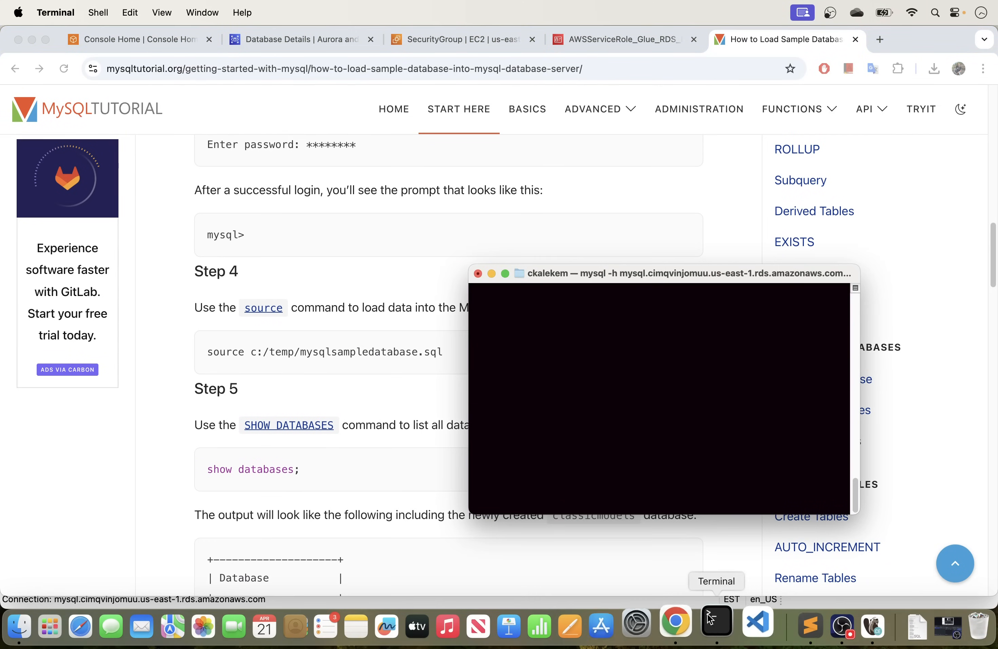
left_click(506, 274)
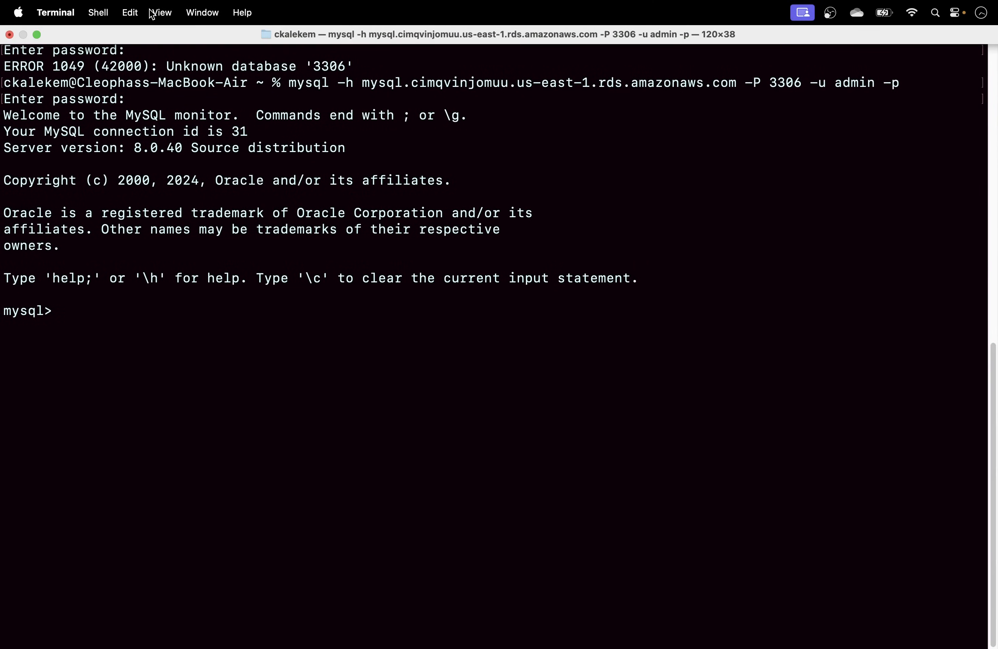
left_click(99, 13)
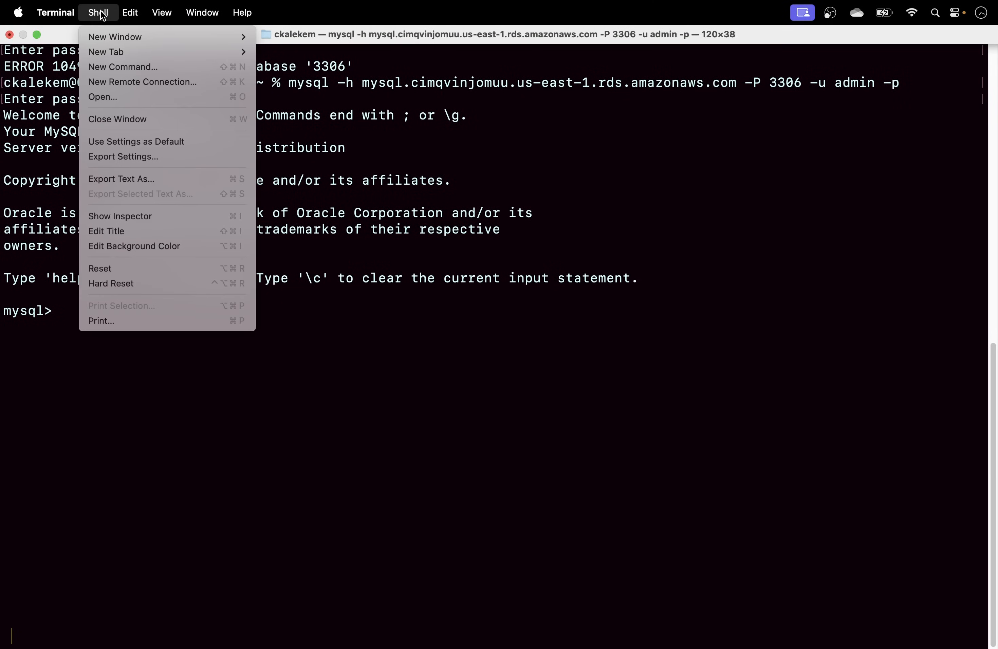
mouse_move(104, 35)
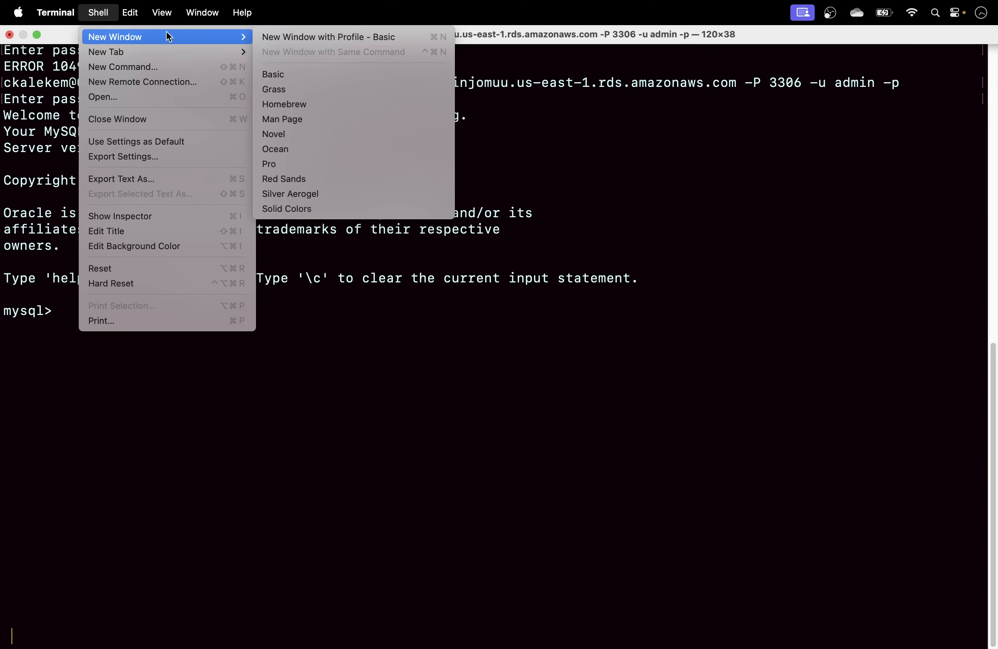
left_click(267, 36)
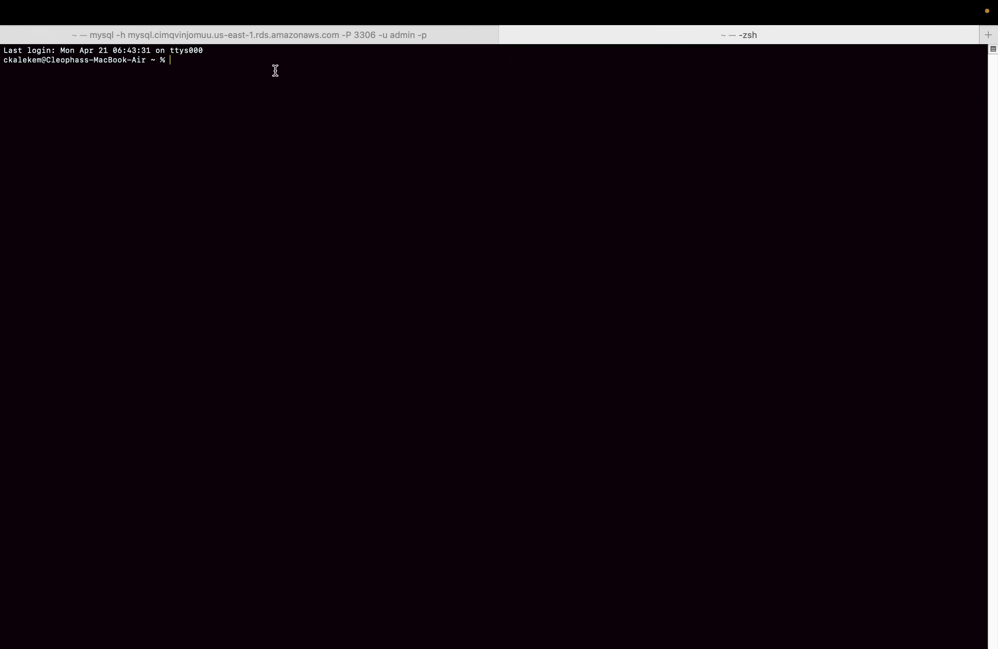
left_click(148, 54)
left_click(599, 57)
key("super+plus")
key("super+plus")
key("super+plus")
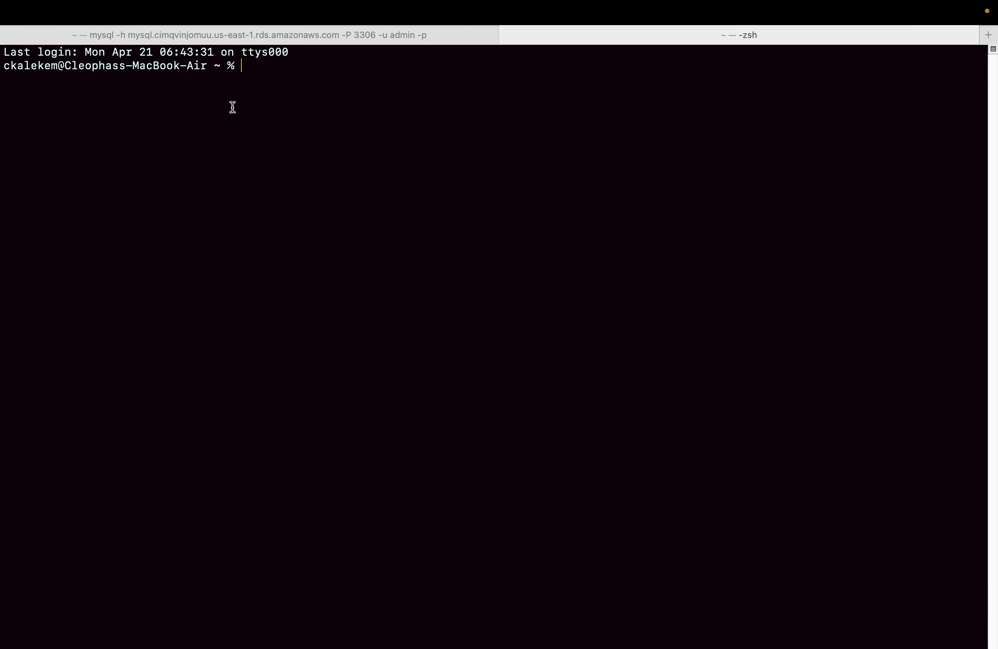
Print the current working directory, and change to the Downloads folder.
type("pwd")
key("Return")
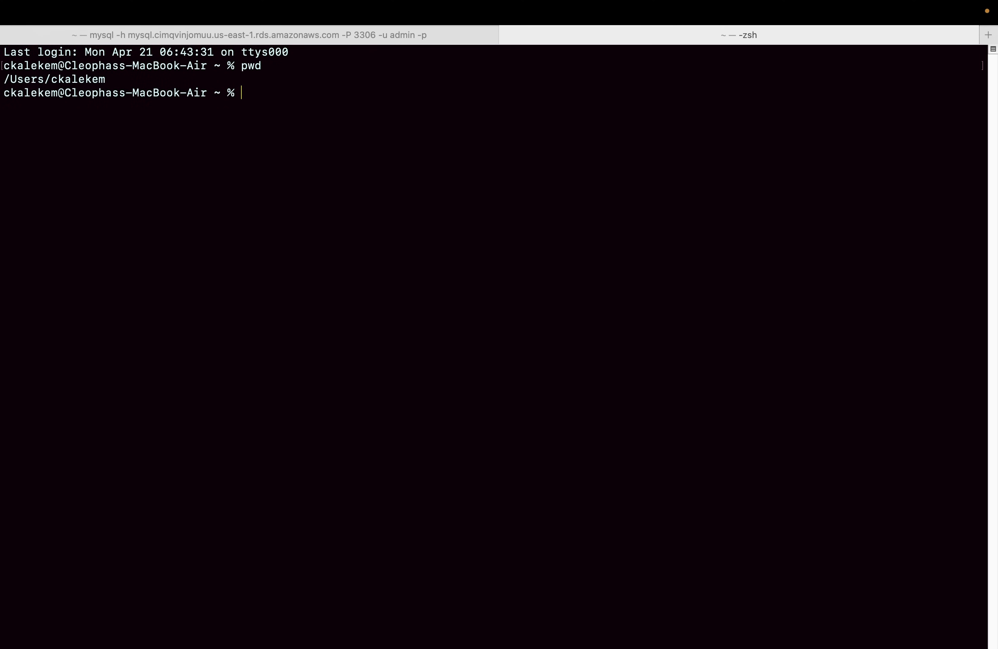
type("cd Downloads")
key("Return")
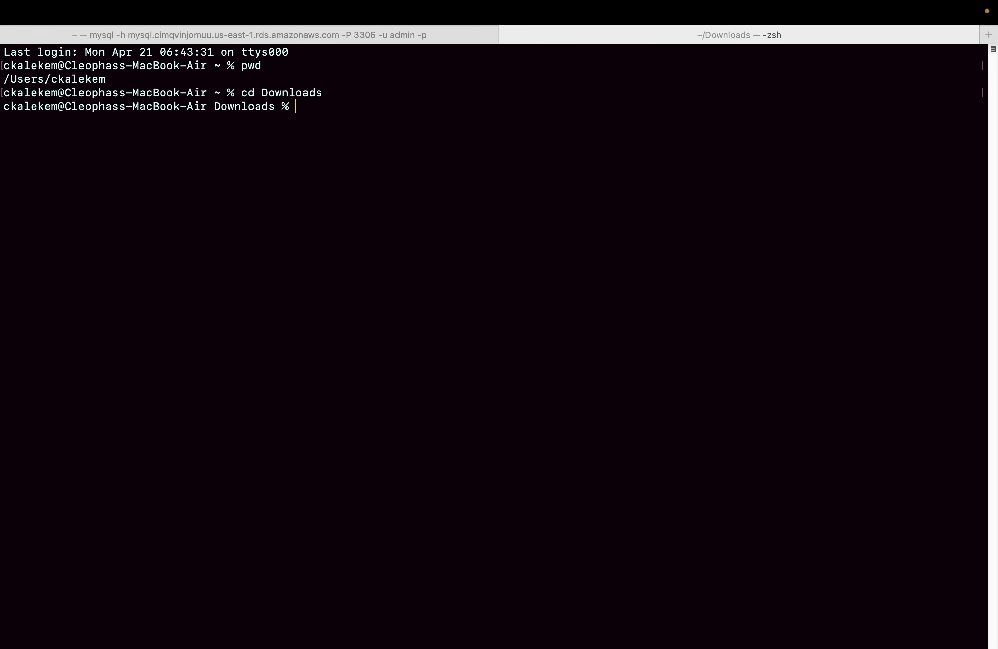
List the files in Downloads, print the folder's full path and copy that path.
type("ls")
key("Return")
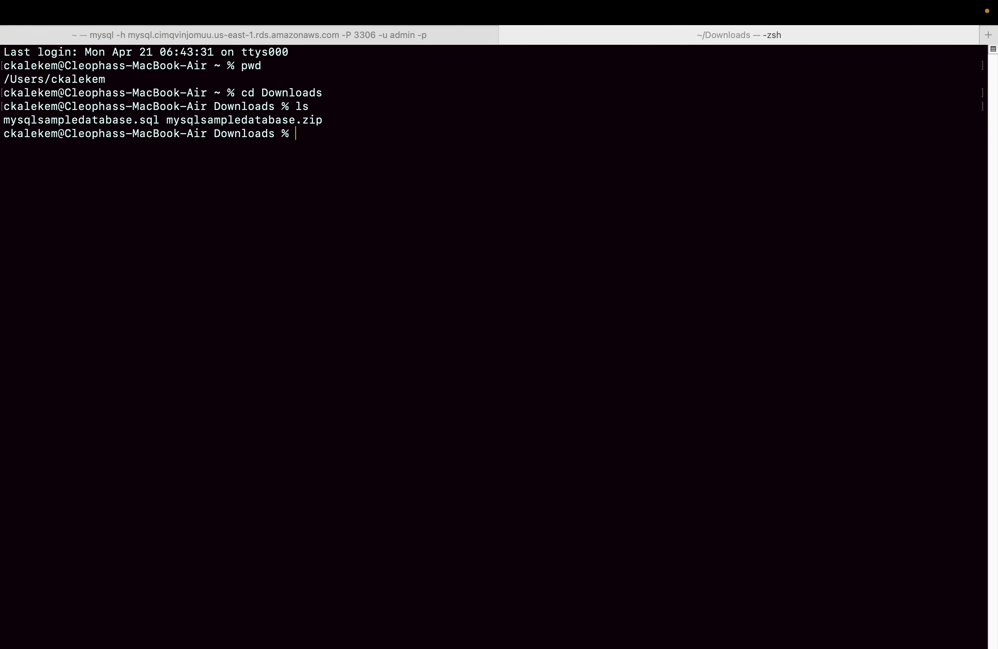
type("pwd")
key("Return")
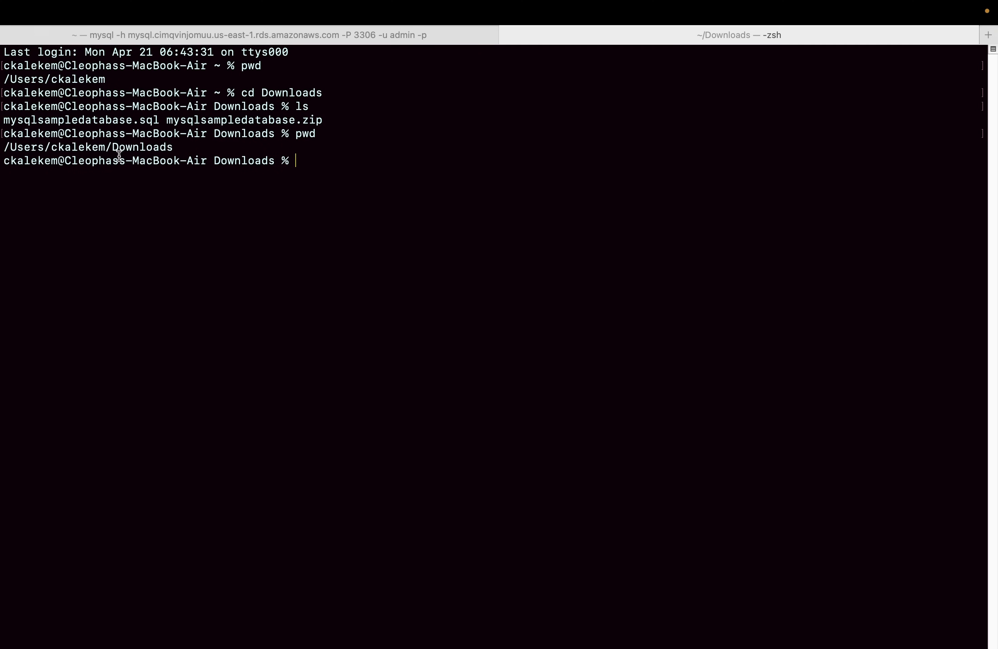
left_click_drag(175, 150, 2, 148)
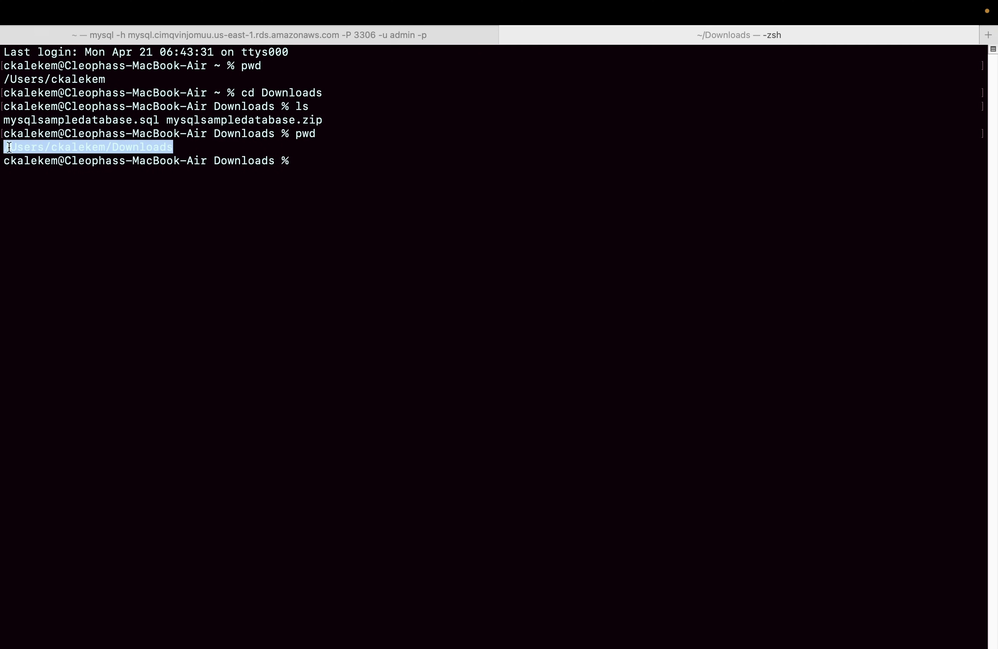
right_click(9, 147)
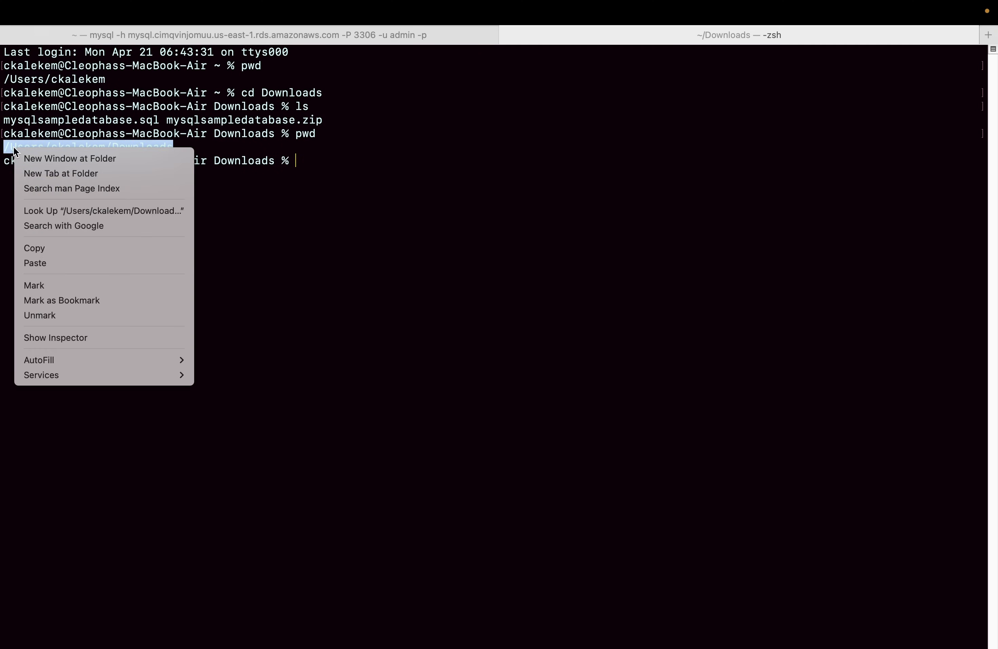
left_click(39, 251)
Switch to Sublime Text and replace the mysql line with source followed by the copied Downloads path and a trailing slash.
left_click(795, 629)
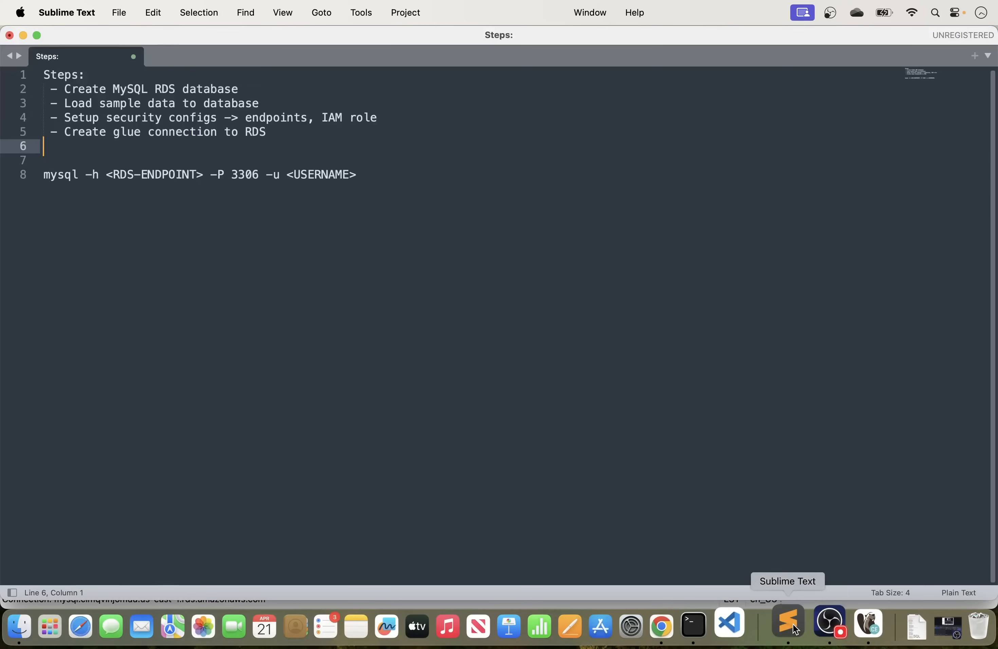
left_click_drag(374, 174, 50, 181)
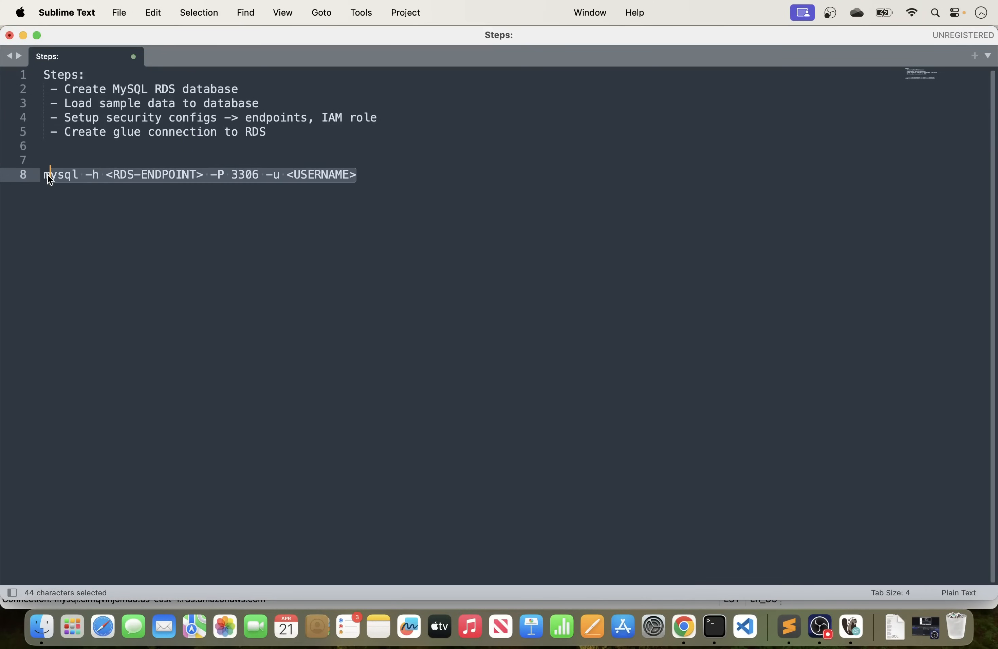
key("BackSpace")
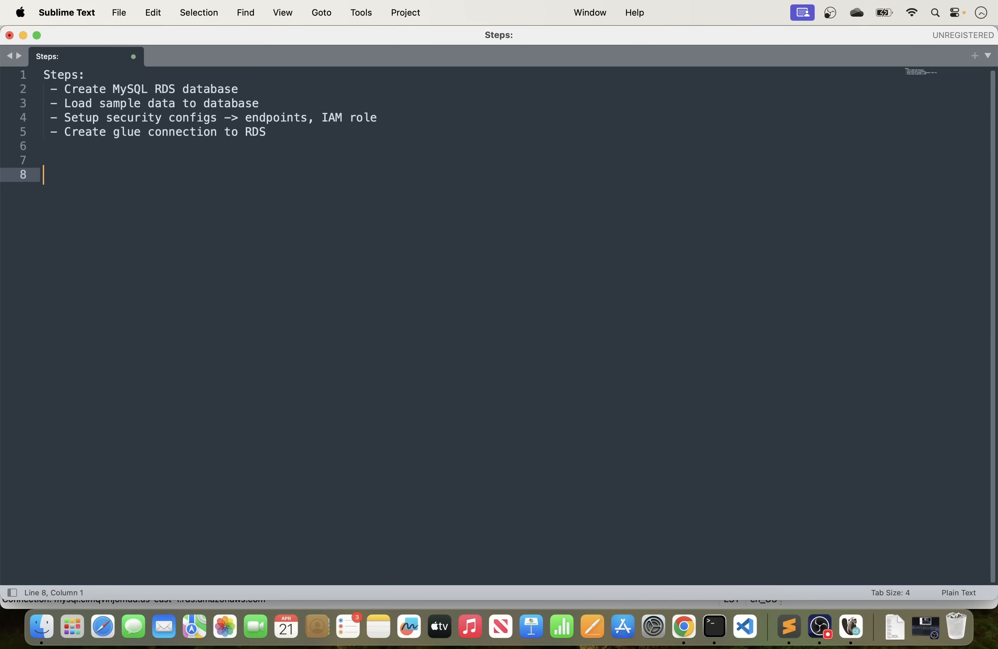
type("source /Users/ckalekem/Downloads/")
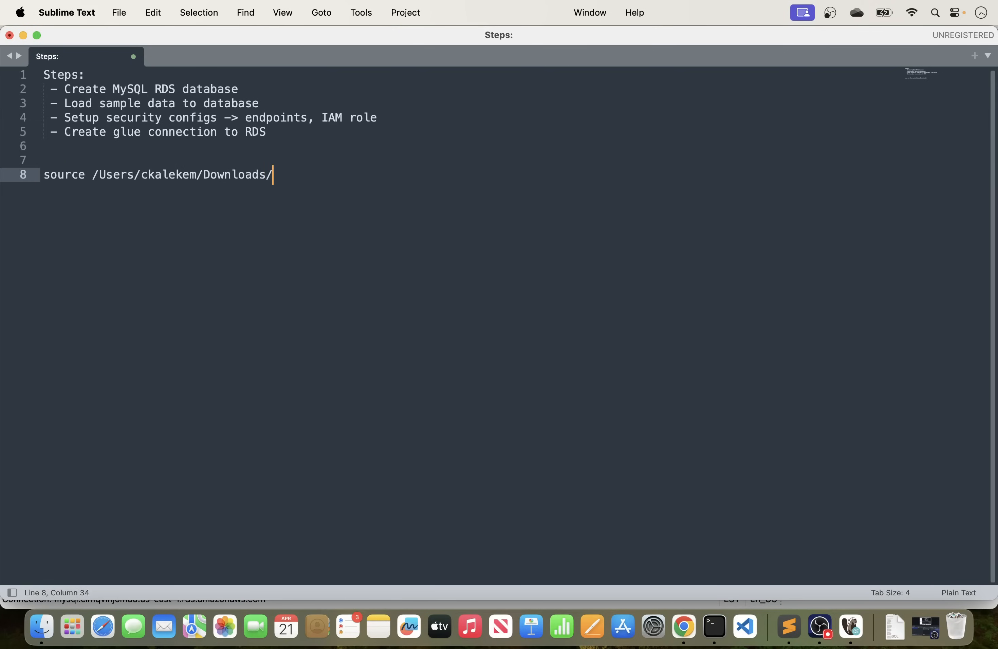
Return to Terminal, list the Downloads files again and copy the file name mysqlsampledatabase.sql.
key("super+Tab")
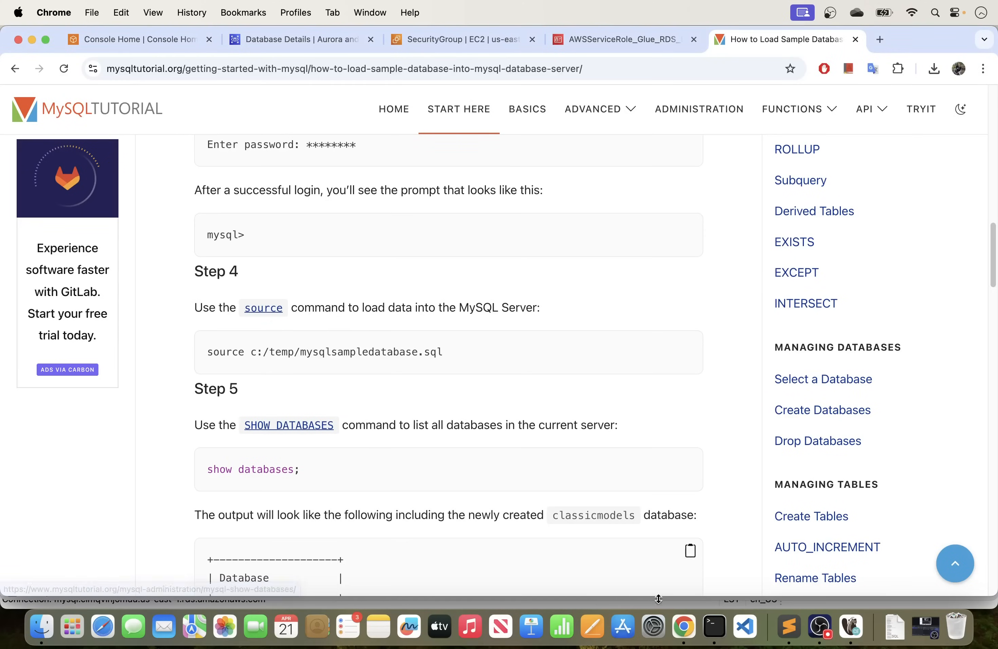
left_click(714, 628)
left_click(118, 167)
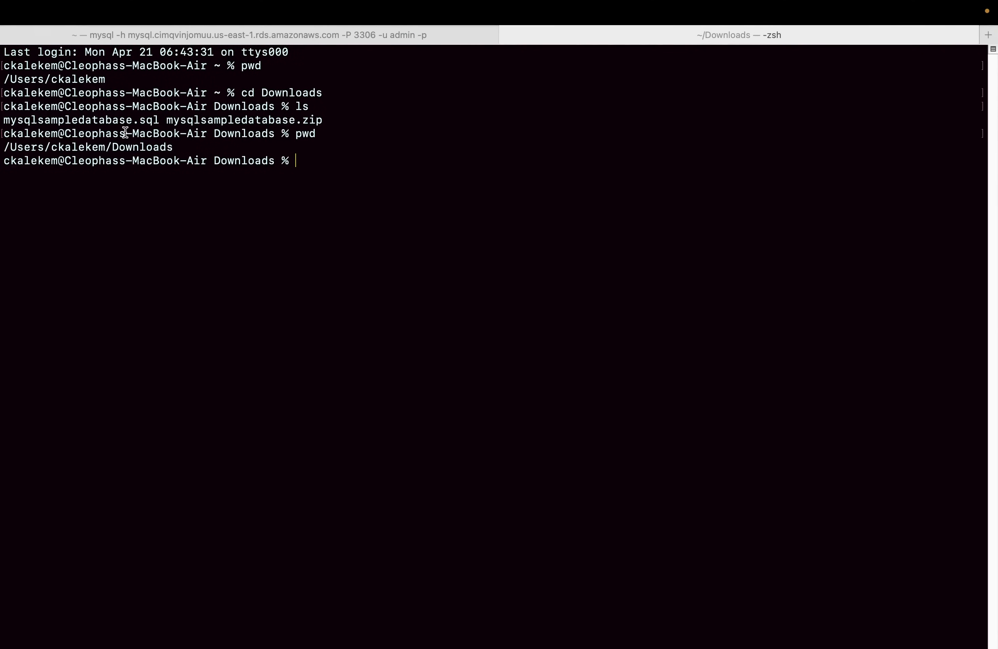
type("ls")
key("Return")
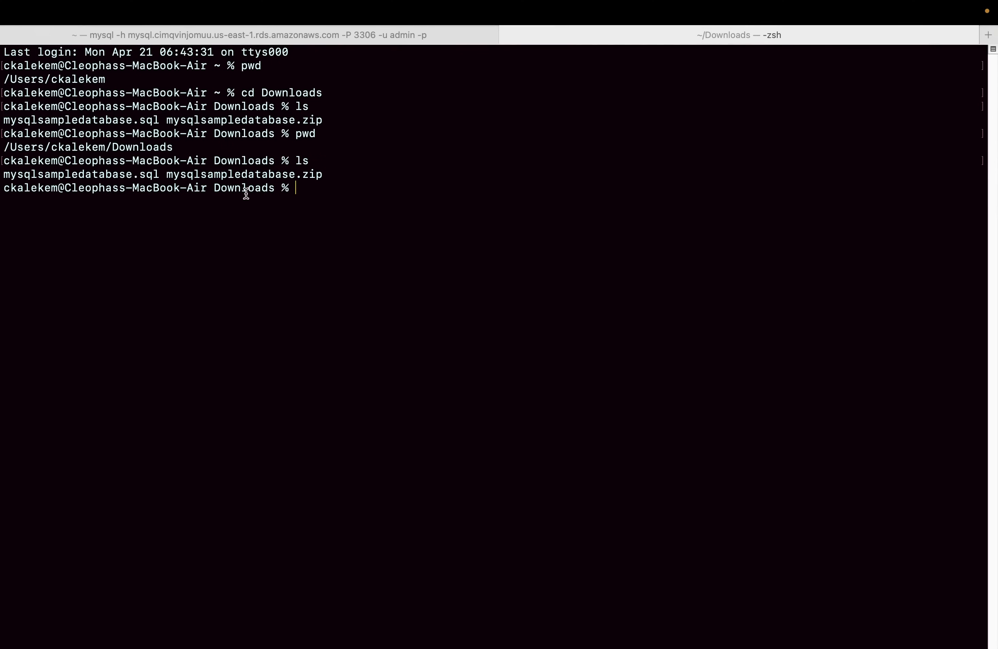
left_click_drag(159, 174, 6, 174)
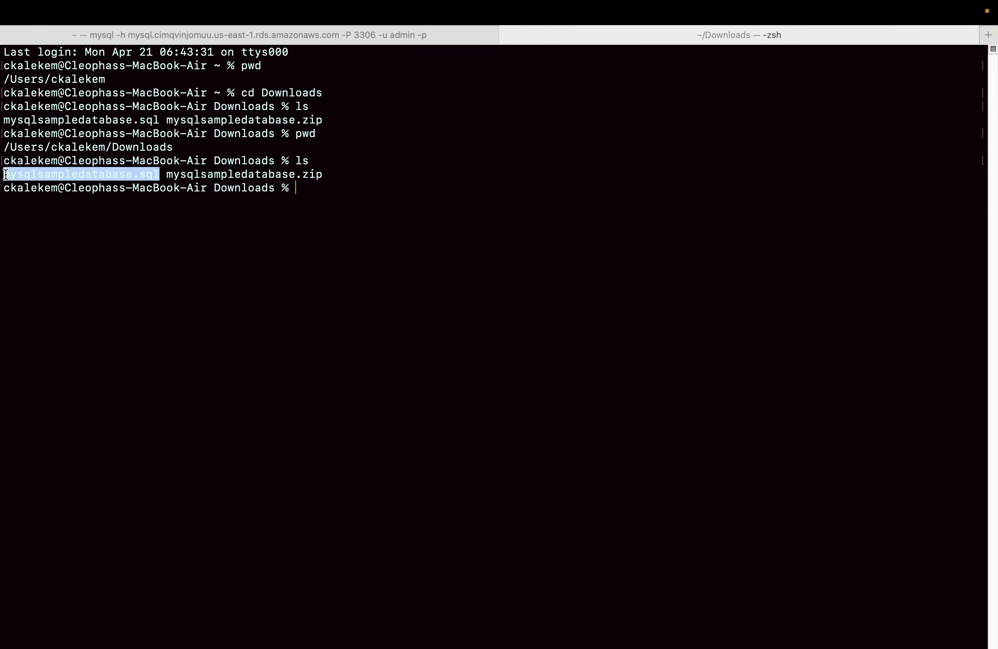
right_click(14, 176)
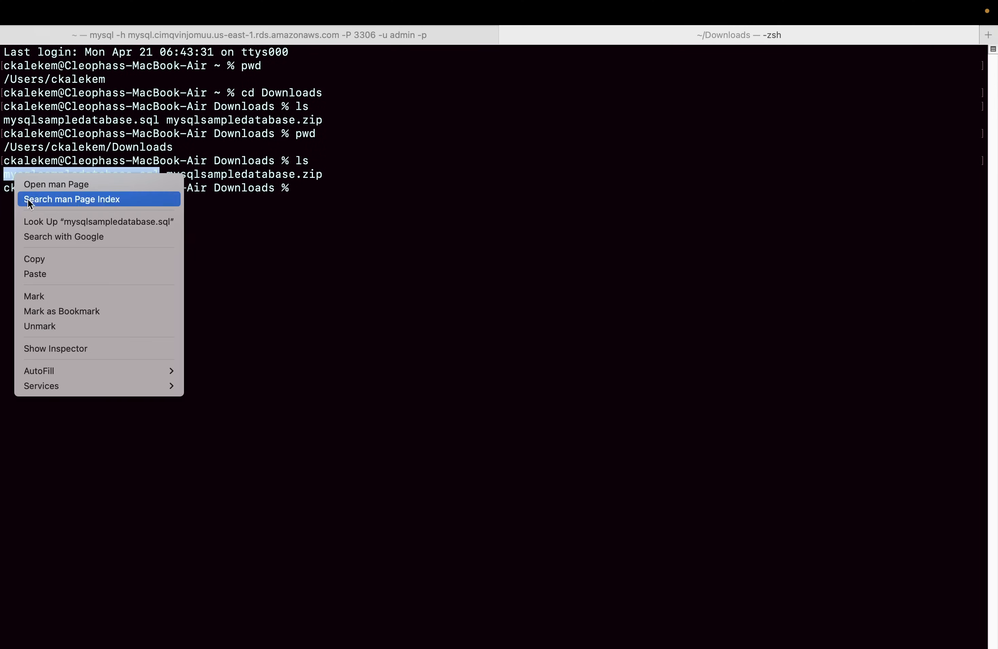
left_click(42, 262)
Switch to Sublime Text and append the copied file name mysqlsampledatabase.sql to the source line.
key("ctrl+Left")
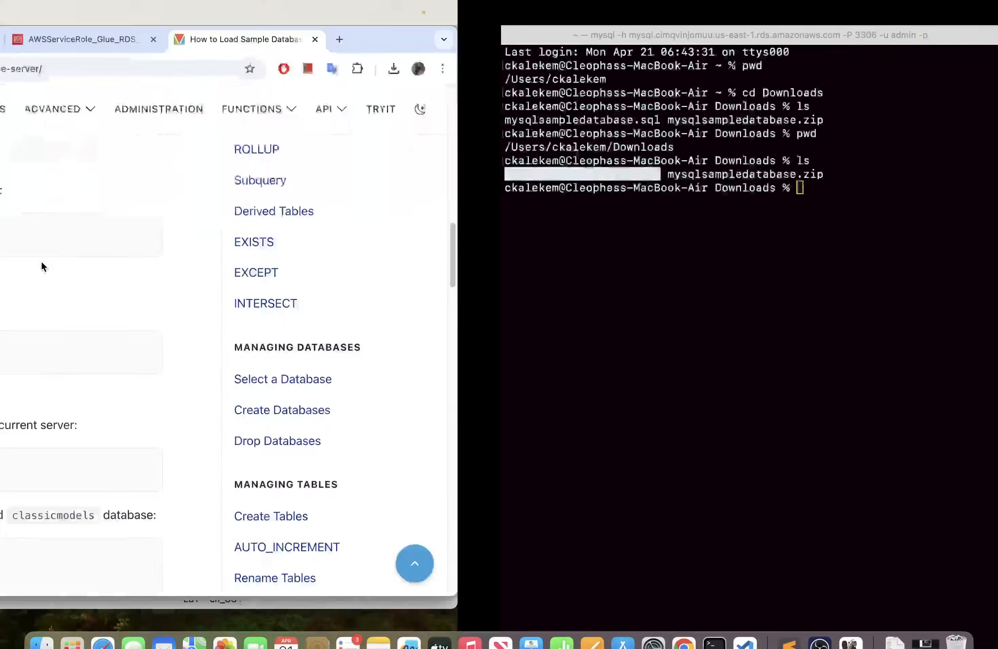
left_click(789, 625)
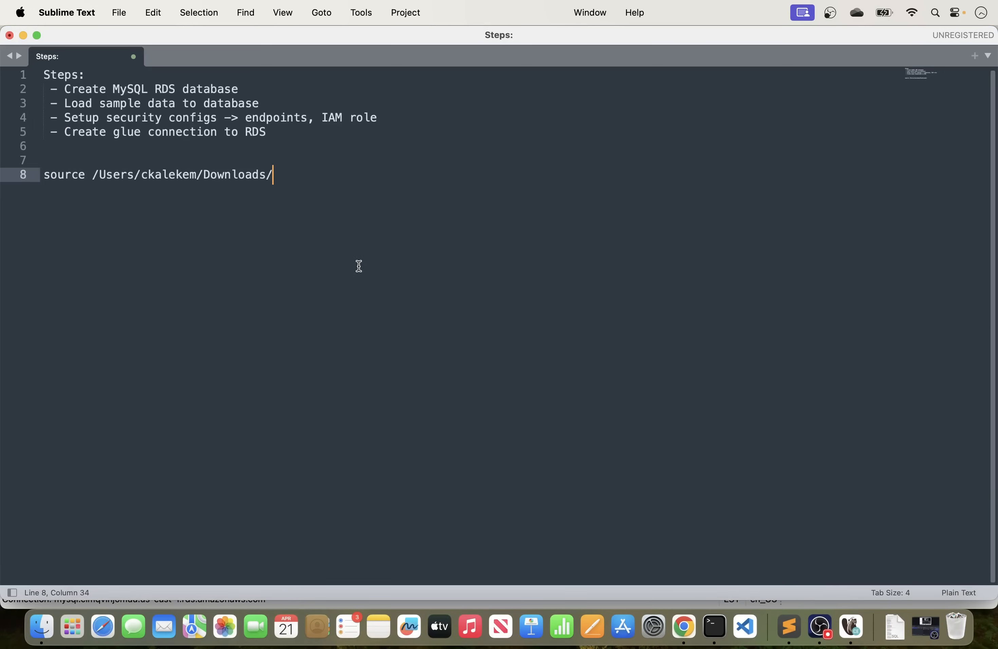
key("super+v")
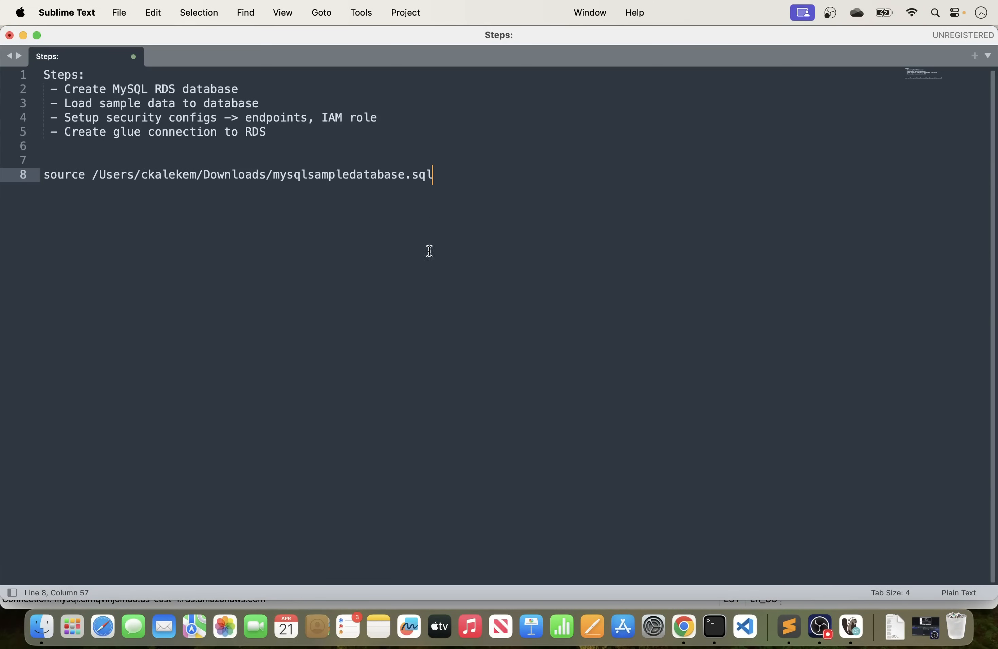
Switch to Chrome and check the form of the tutorial's Step 4 source command.
left_click(684, 627)
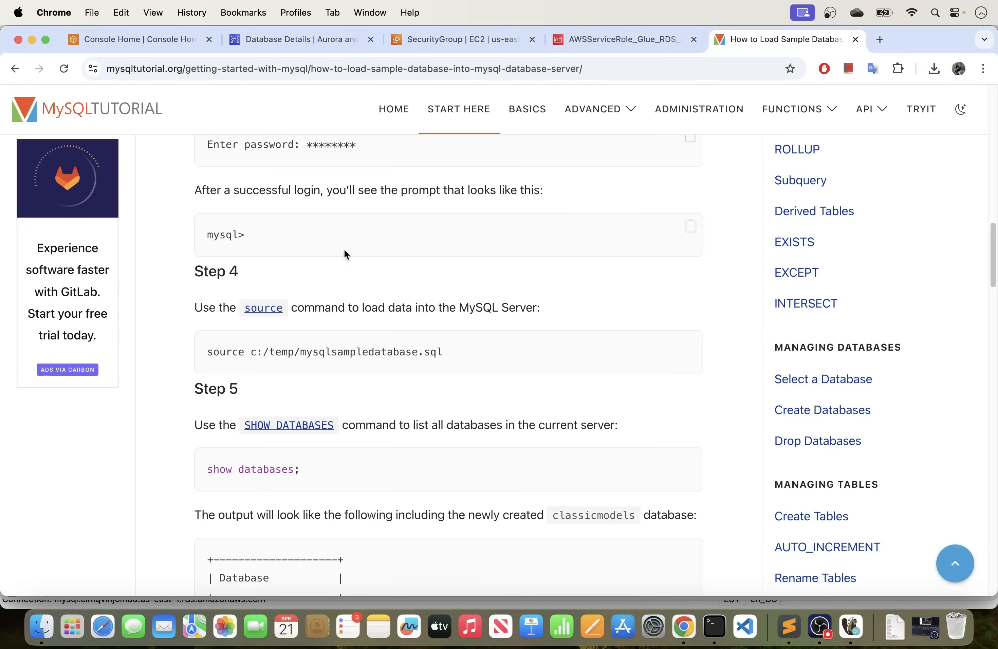
mouse_move(453, 354)
left_mouse_down()
mouse_move(205, 353)
mouse_move(443, 352)
left_mouse_up()
left_click(276, 369)
Copy the complete source command from Sublime Text and switch to the mysql session in Terminal.
key("super+Tab")
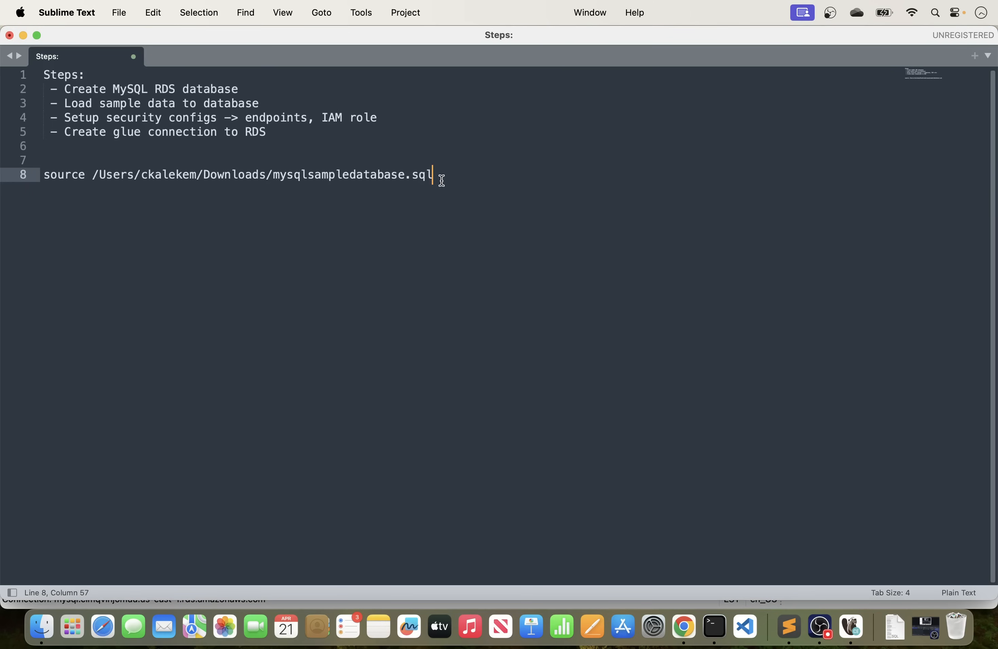
left_click_drag(441, 176, 42, 177)
key("super+c")
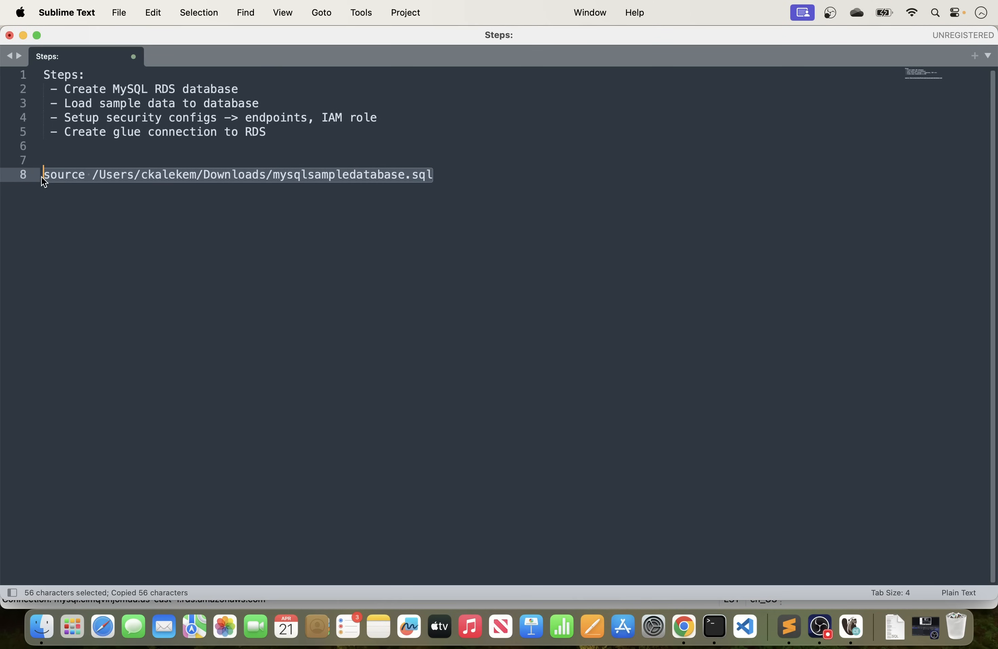
key("super+Tab")
left_click(724, 639)
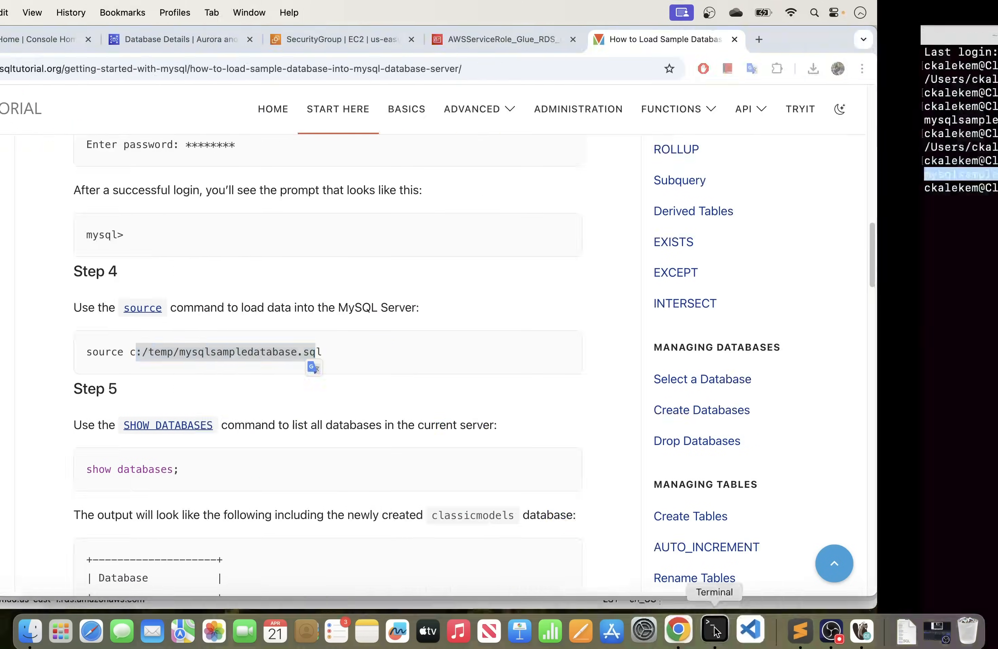
left_click(121, 37)
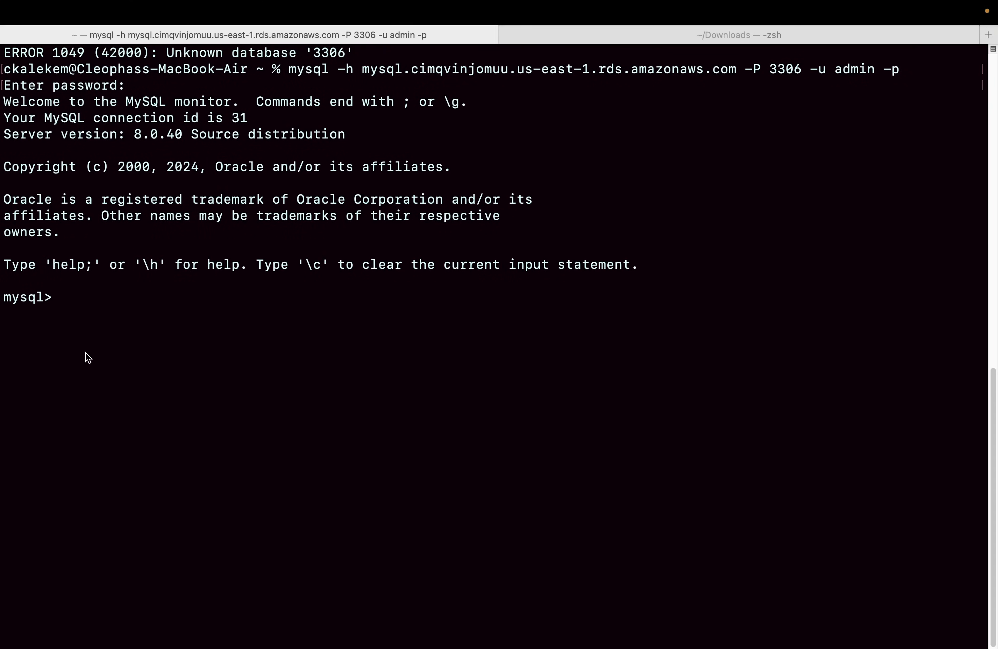
Try to clear the mysql session's screen with the clear command.
key("Return")
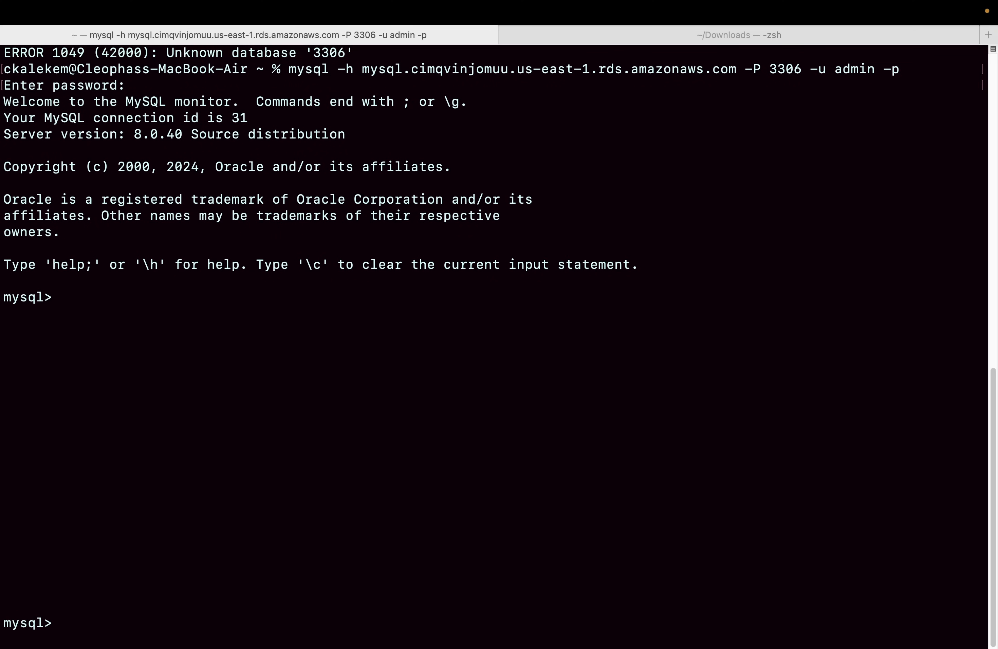
scroll(87, 298, "up", 12)
scroll(90, 305, "down", 12)
scroll(91, 305, "up", 8)
scroll(90, 305, "down", 8)
type("clear")
key("Return")
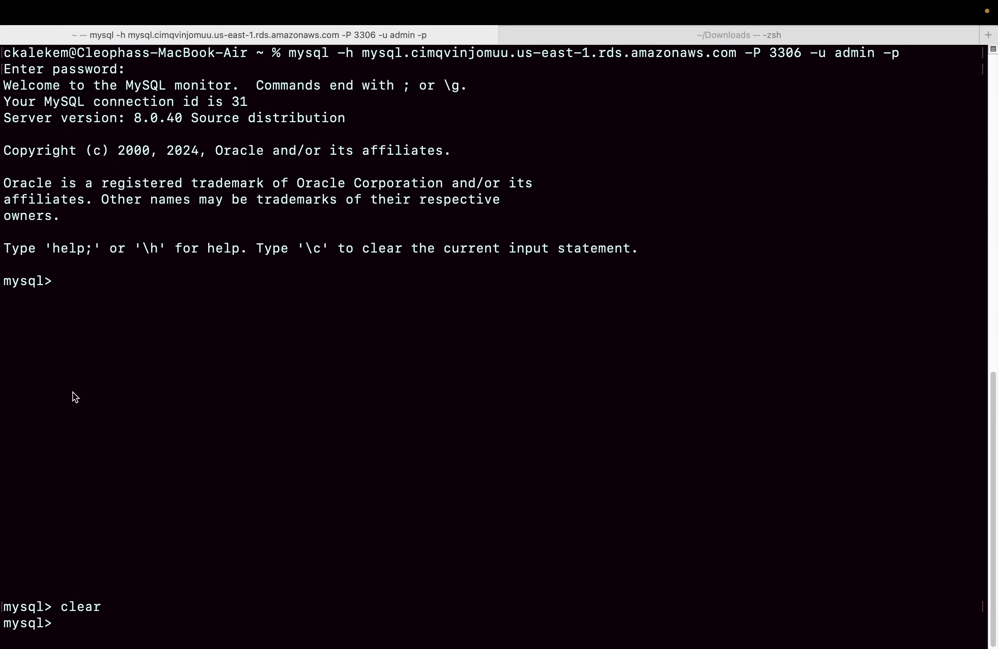
Run the copied source command at the mysql prompt to load mysqlsampledatabase.sql, and look through its output.
right_click(201, 569)
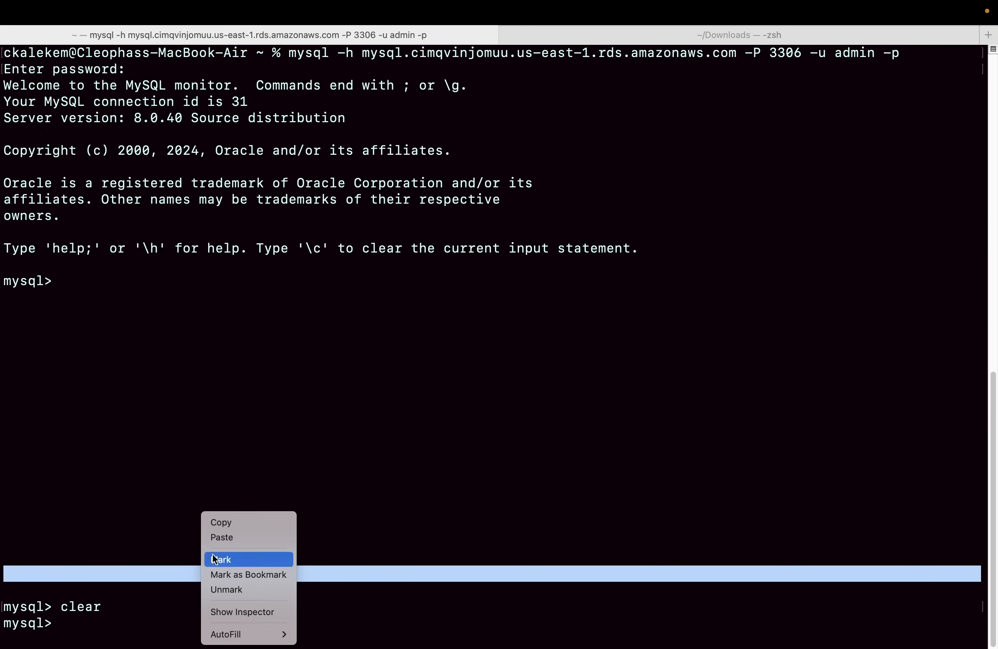
left_click(224, 538)
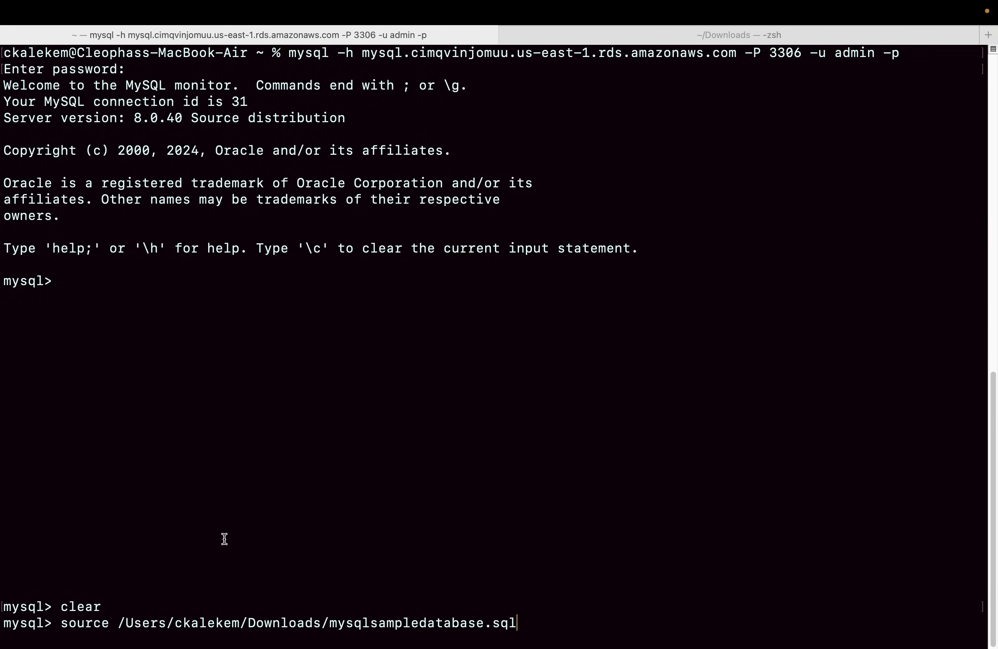
key("Return")
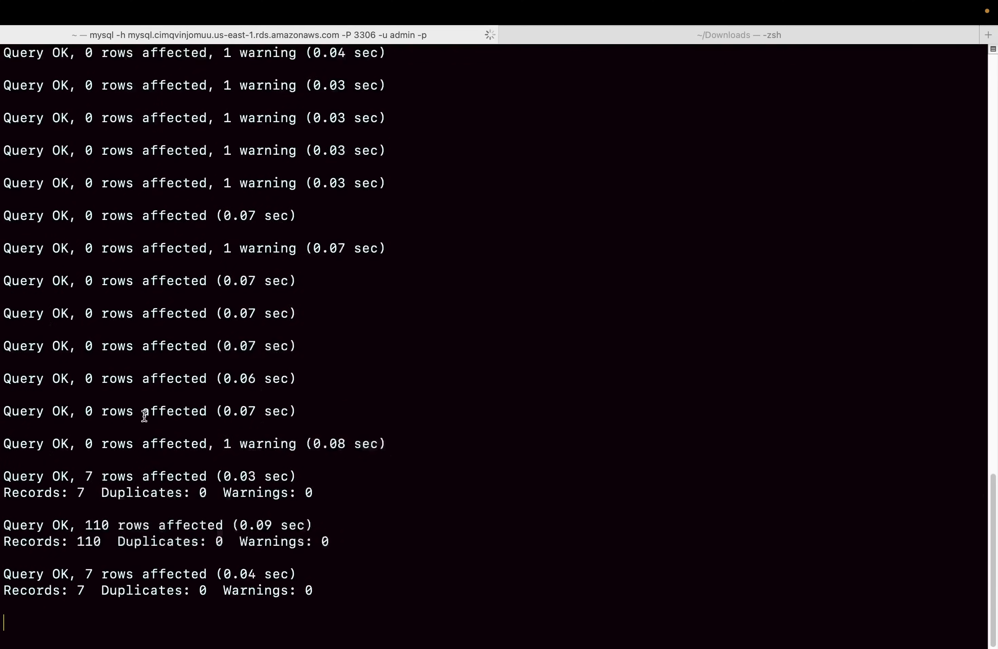
mouse_move(5, 22)
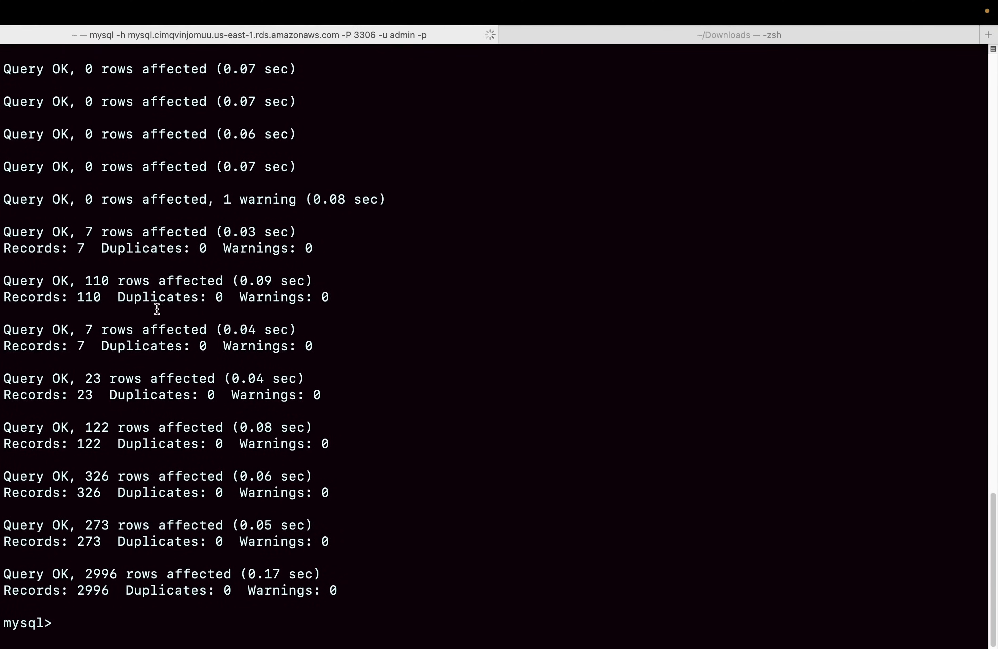
scroll(156, 305, "up", 1)
scroll(156, 304, "up", 15)
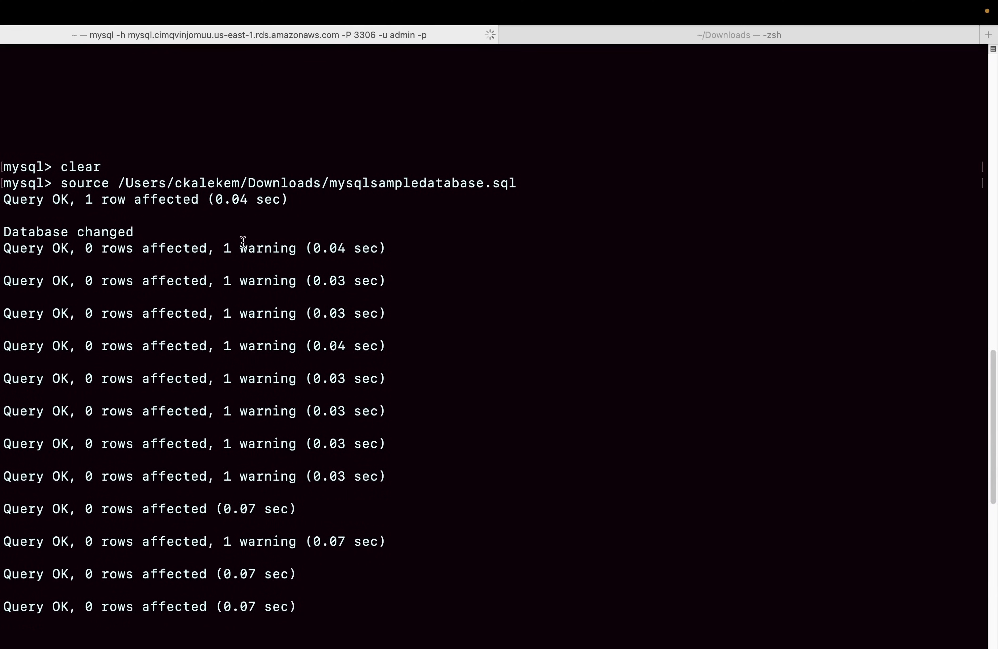
scroll(167, 410, "down", 15)
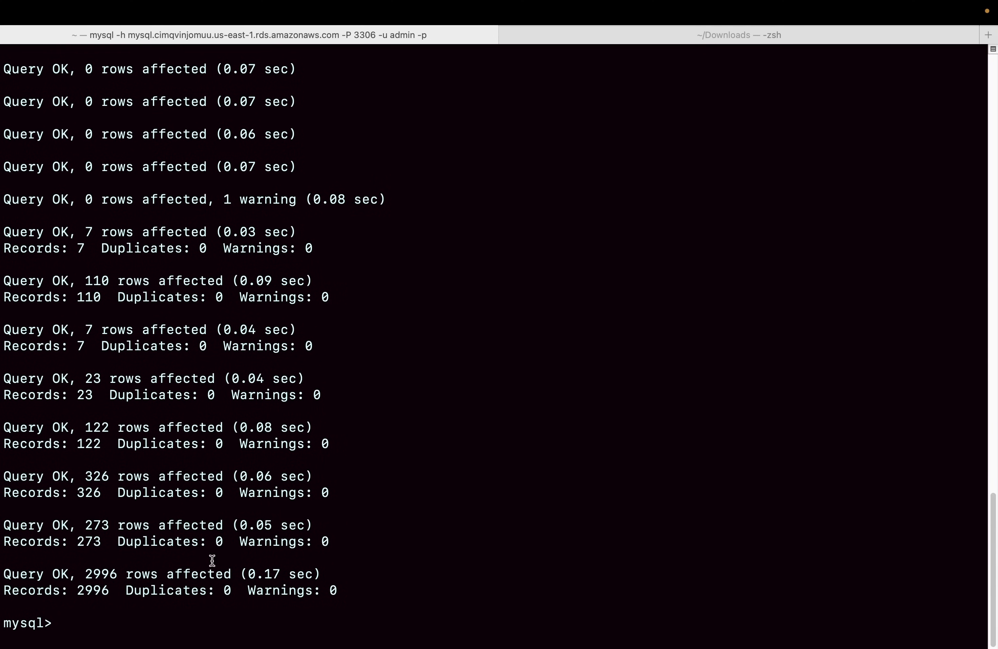
Switch to DBeaver, refresh the RDS MySQL connection and expand the classicmodels database down to its tables.
key("super+Tab")
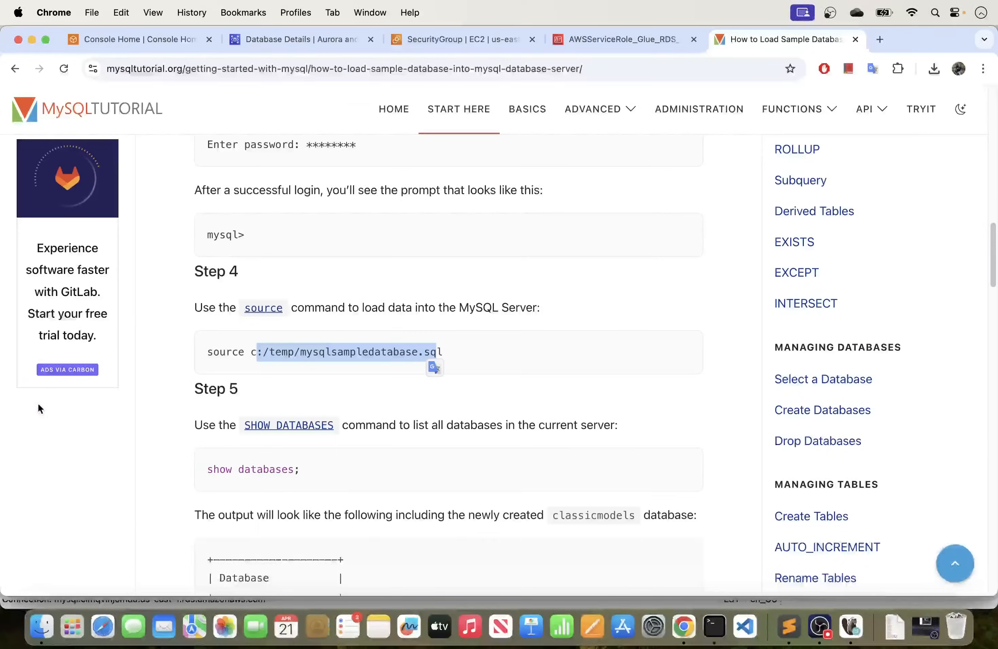
left_click(852, 626)
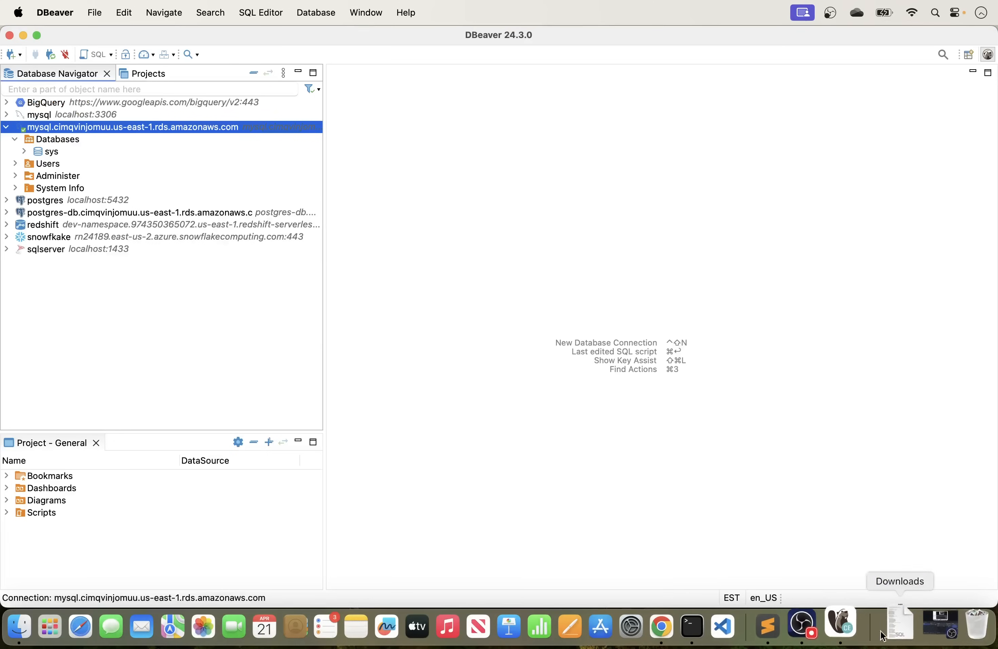
right_click(97, 130)
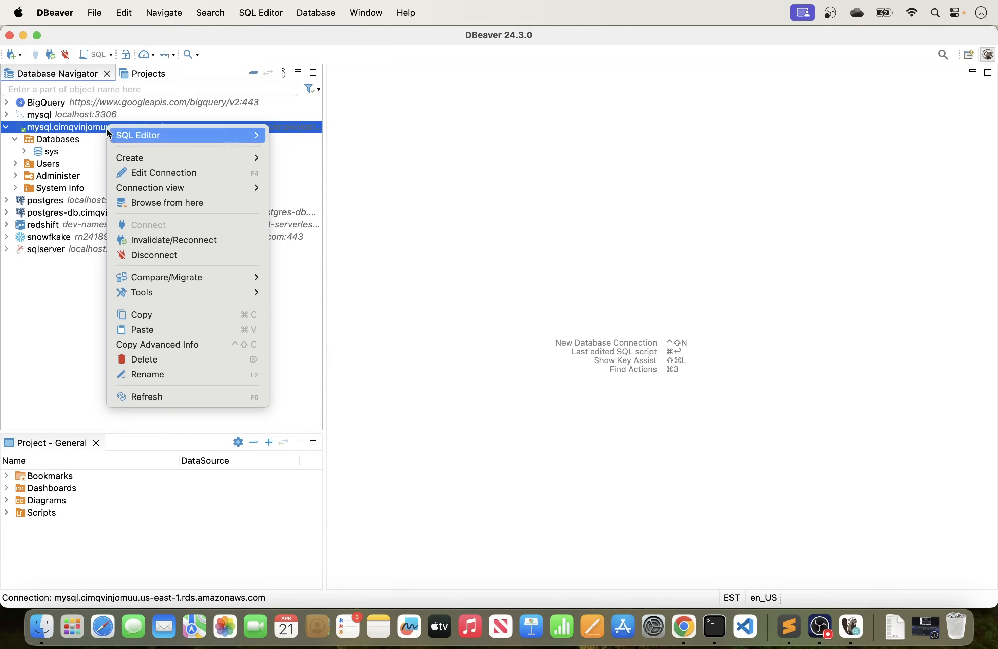
left_click(149, 399)
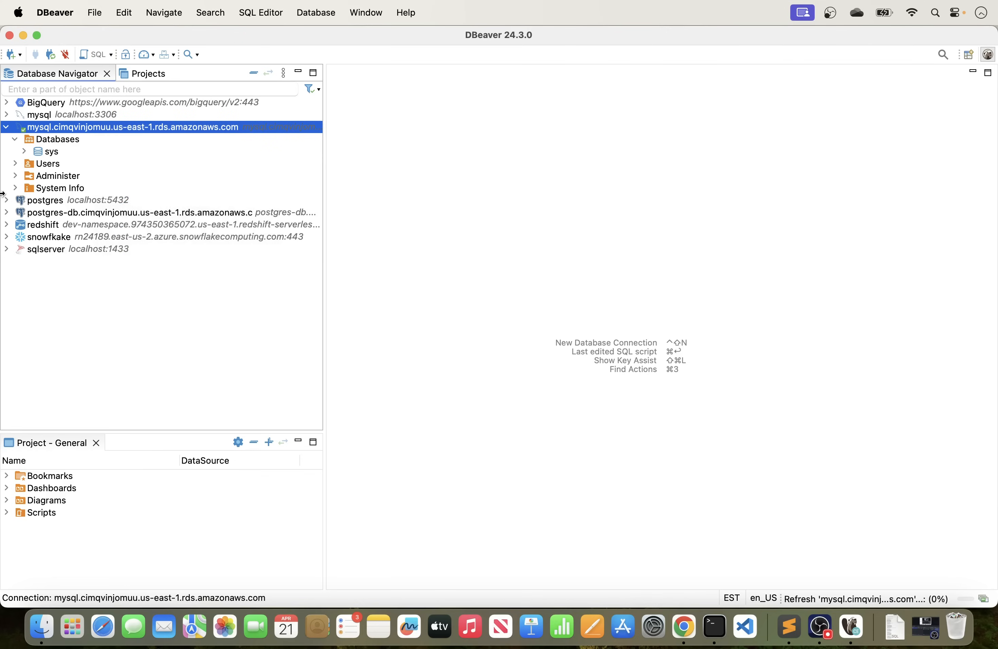
left_click(24, 151)
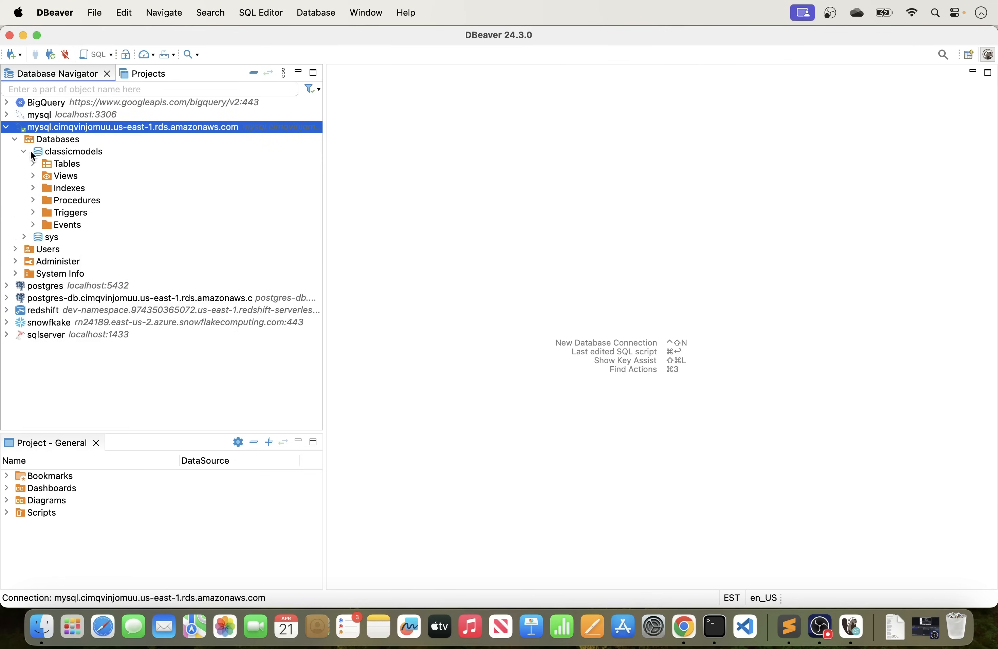
left_click(31, 164)
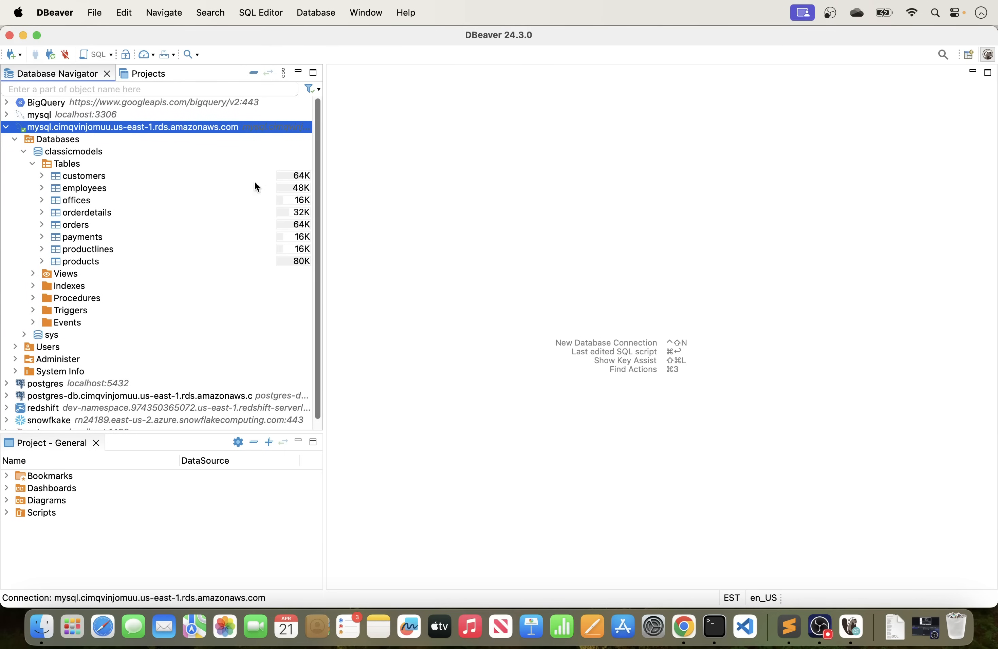
View the data of the customers table and narrow the Database Navigator to widen the data grid.
right_click(98, 174)
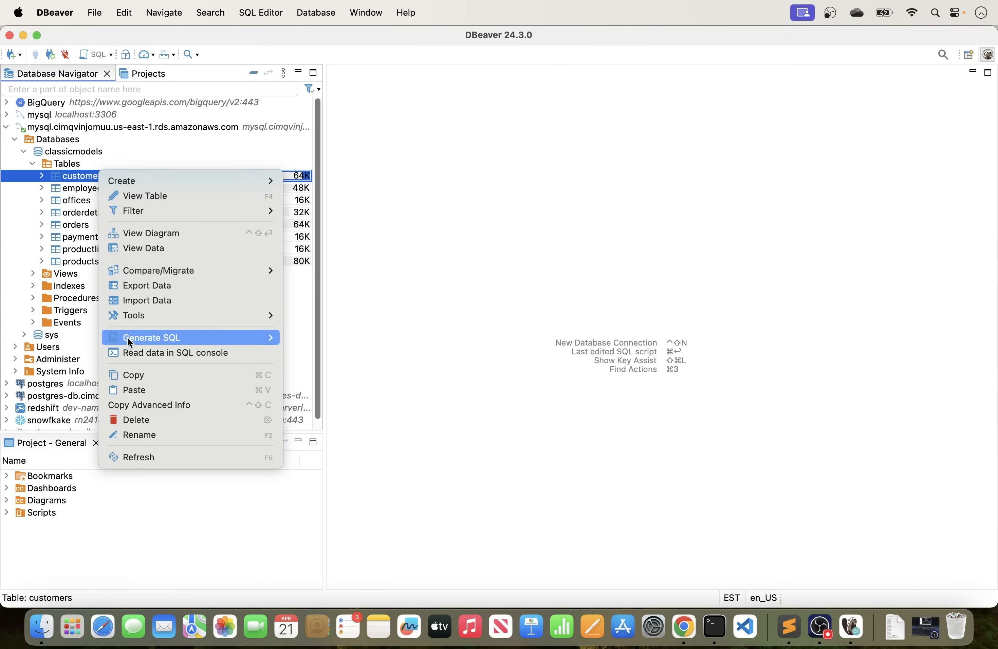
left_click(145, 249)
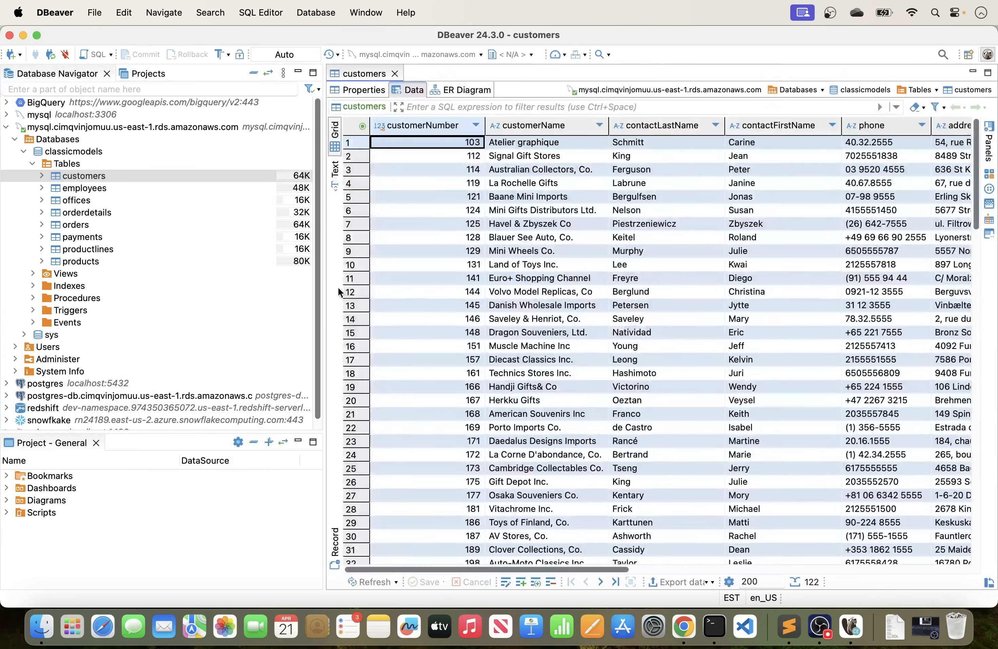
left_click_drag(325, 284, 275, 283)
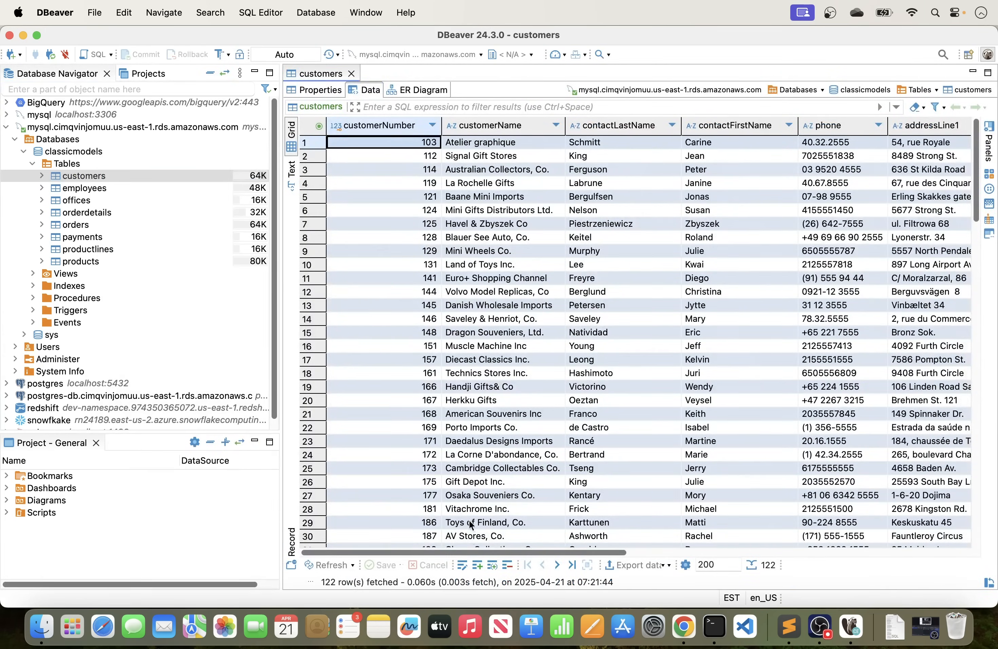
left_click_drag(477, 552, 162, 239)
View the data of the payments and products tables, then close the products data and collapse the classicmodels database.
right_click(86, 237)
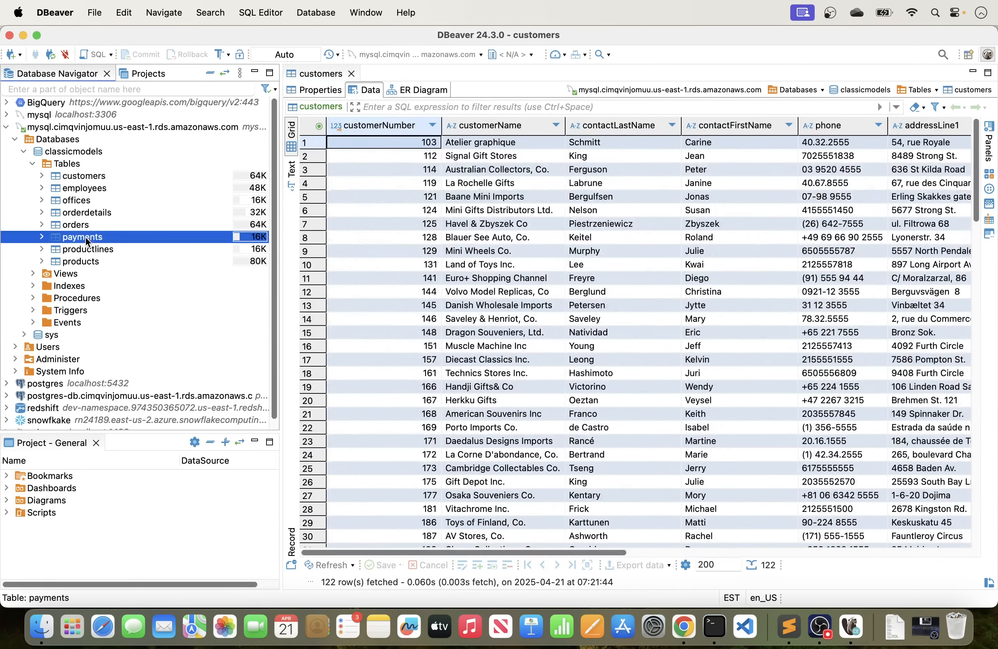
left_click(130, 313)
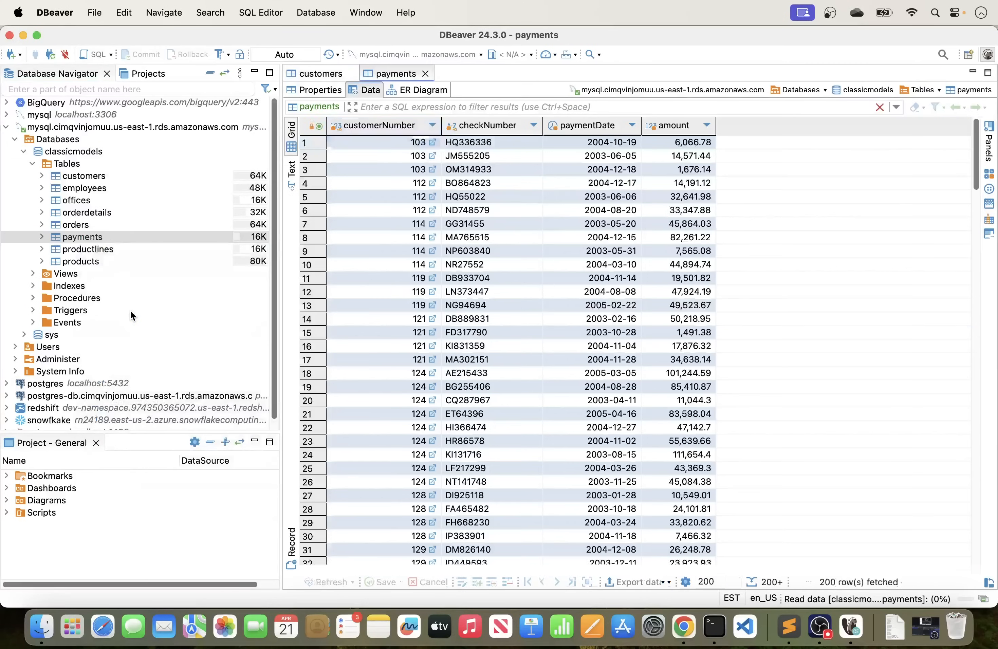
right_click(83, 263)
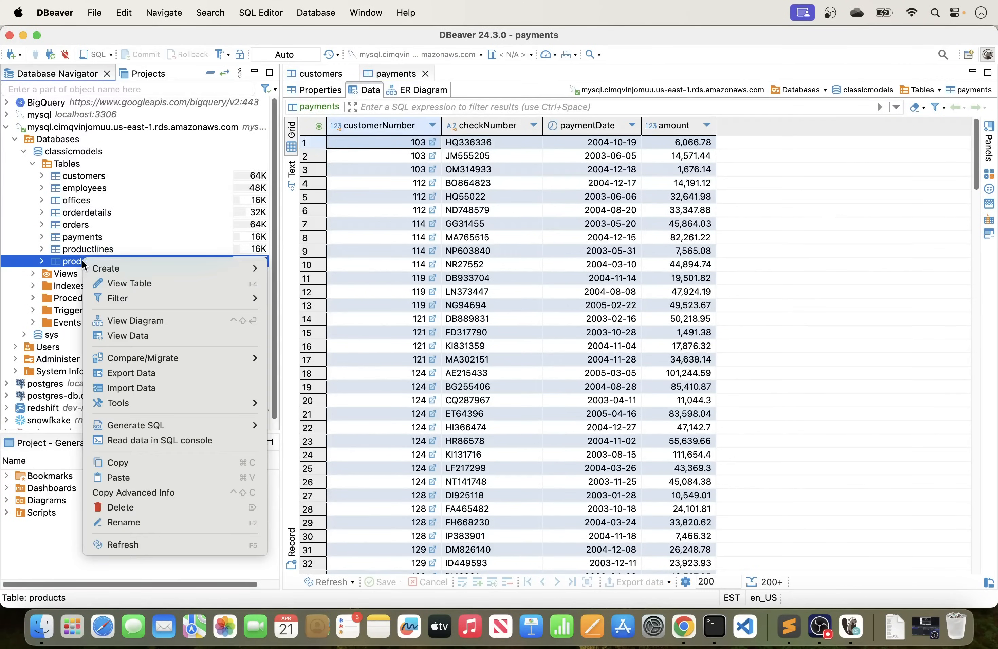
left_click(134, 335)
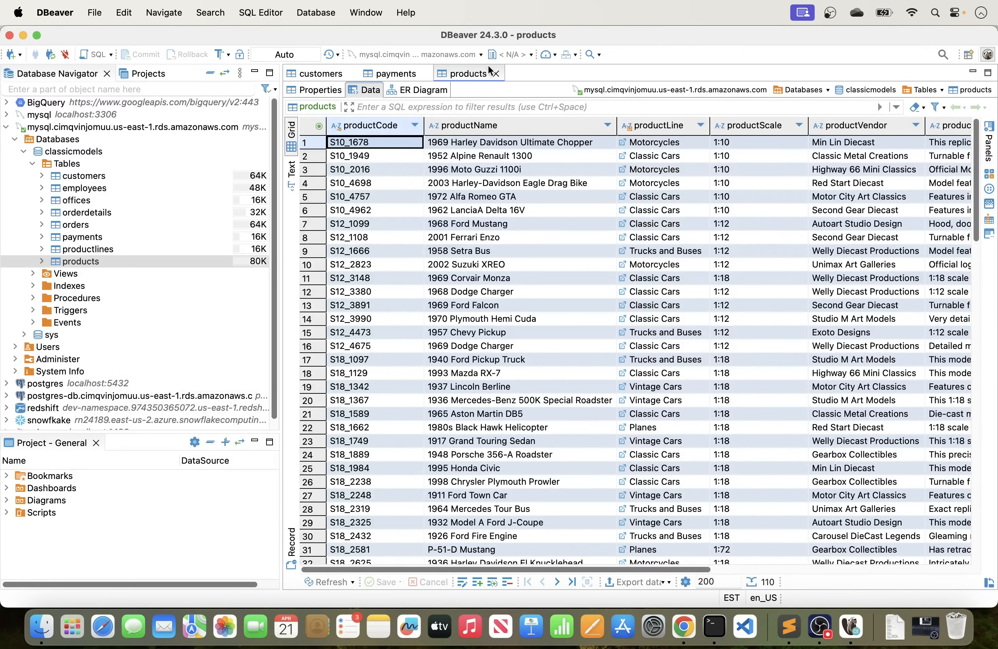
left_click(496, 73)
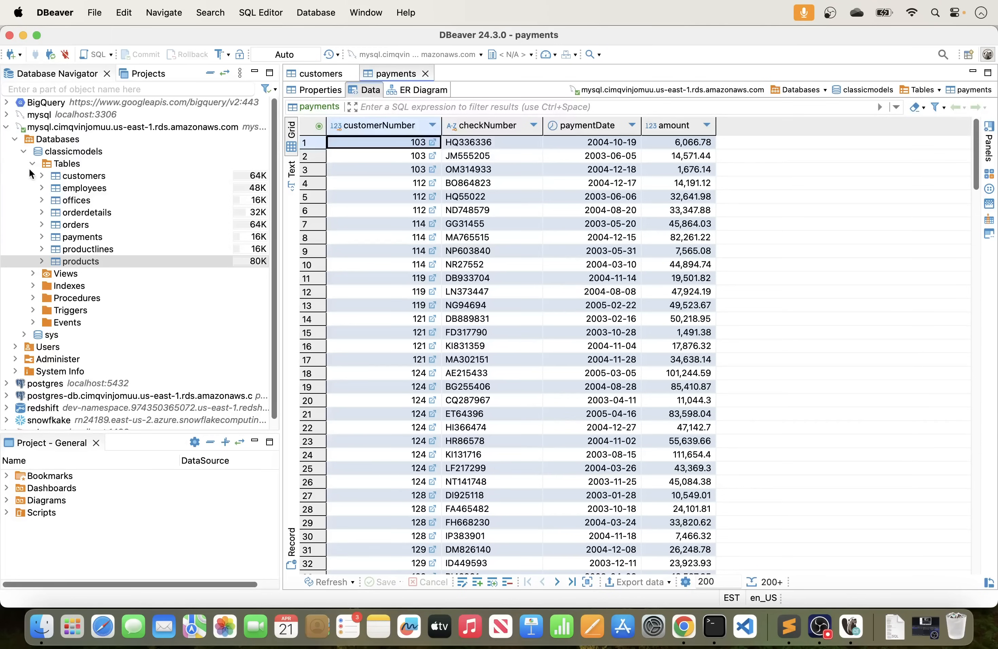
left_click(24, 152)
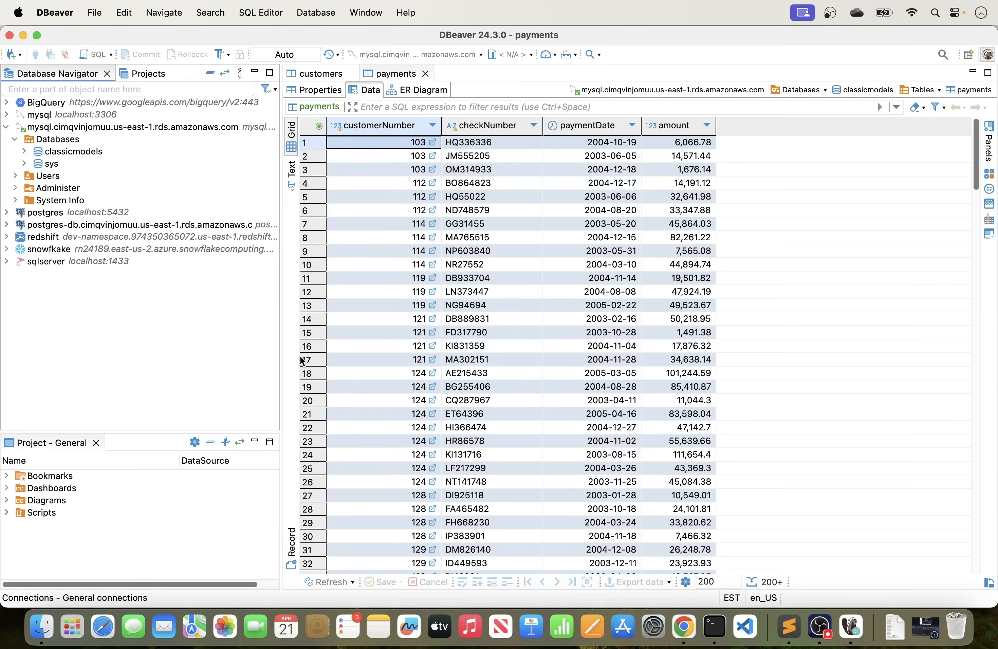
Switch to Chrome, search the AWS console for vpc and open the VPC service in a new browser tab.
left_click(682, 645)
left_click(278, 42)
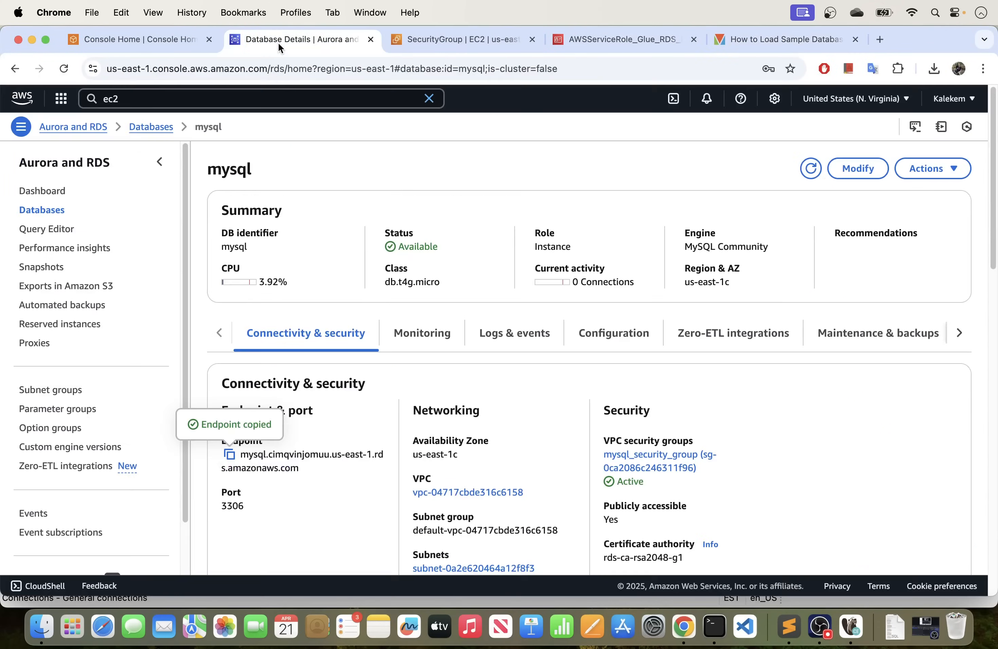
left_click(126, 36)
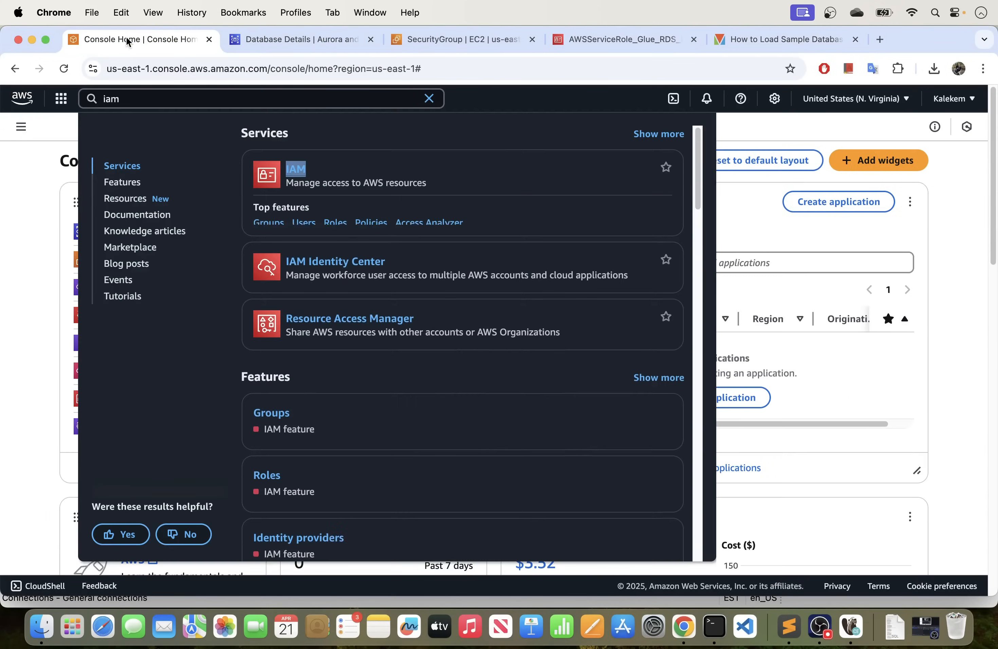
left_click(27, 182)
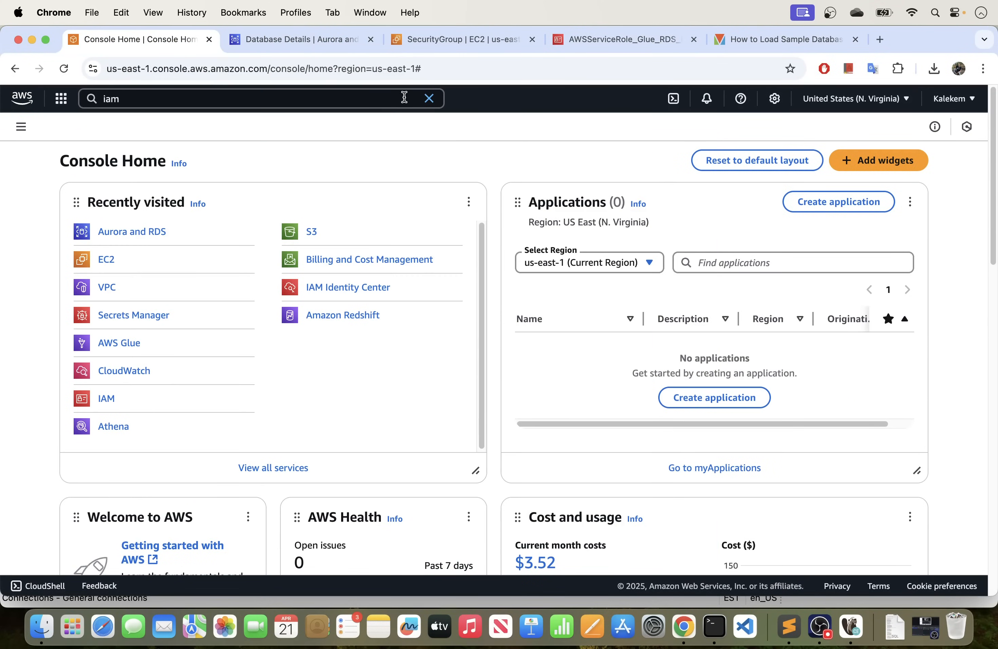
left_click(429, 98)
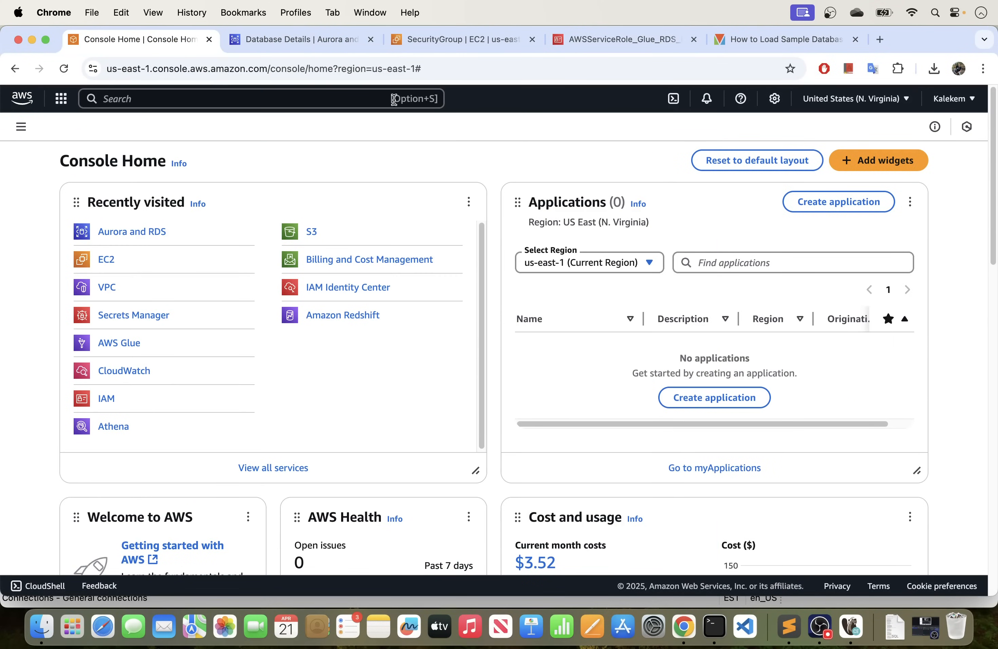
left_click(144, 99)
type("vpc")
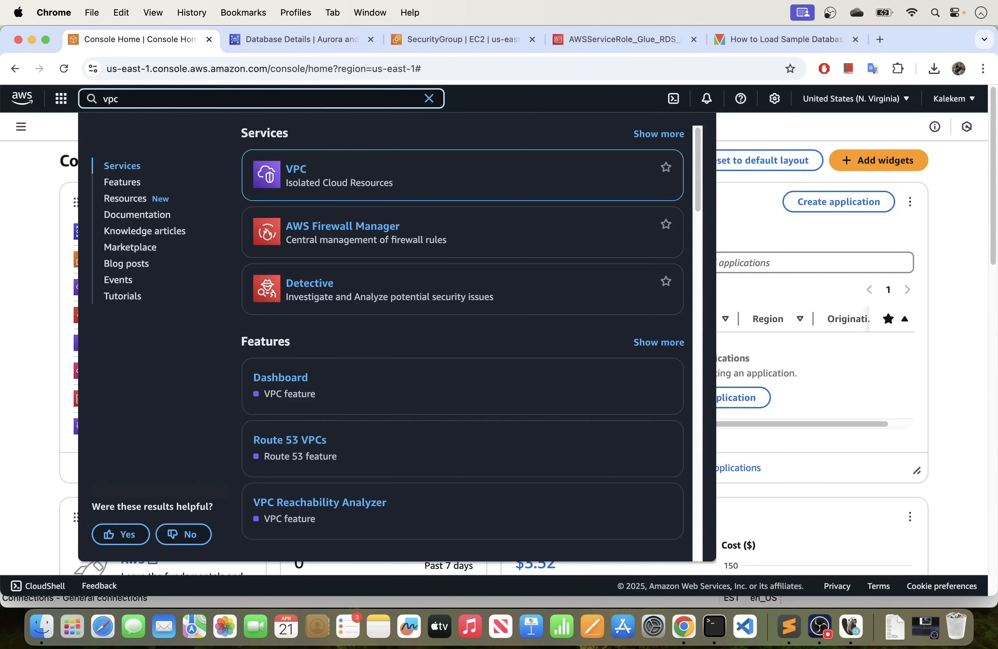
right_click(303, 171)
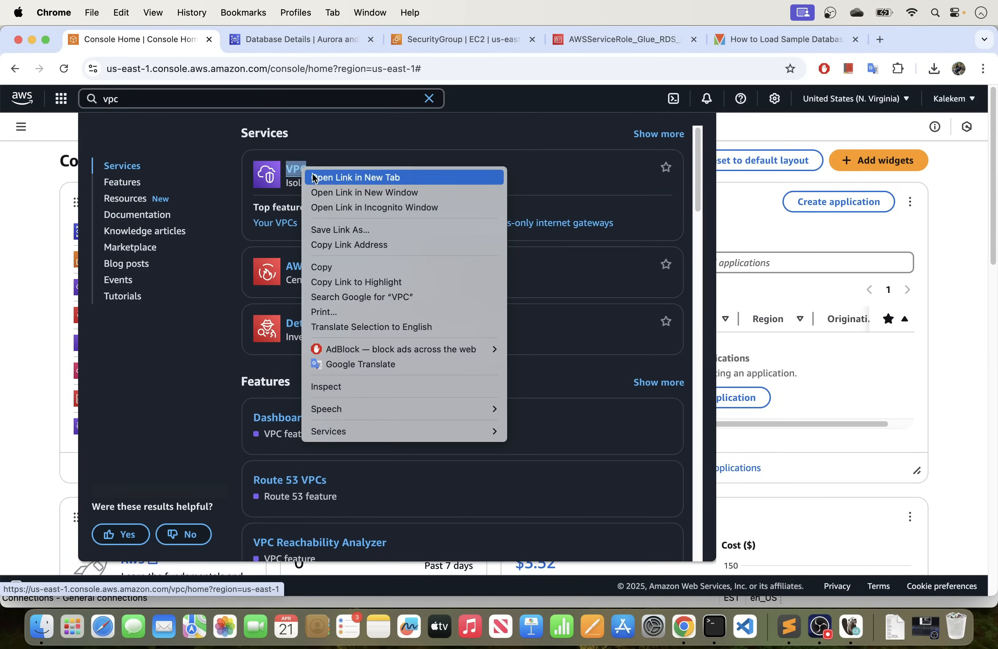
left_click(333, 179)
left_click(277, 37)
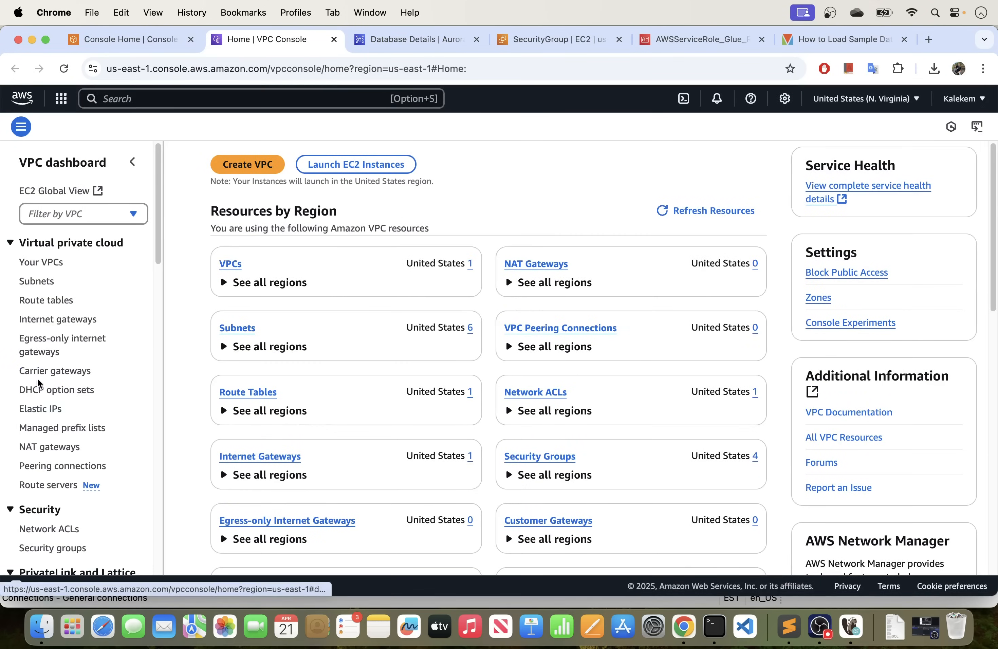
Open the list of VPC endpoints under PrivateLink and Lattice and dismiss the banner about new endpoint types.
scroll(94, 360, "down", 1)
scroll(94, 362, "down", 5)
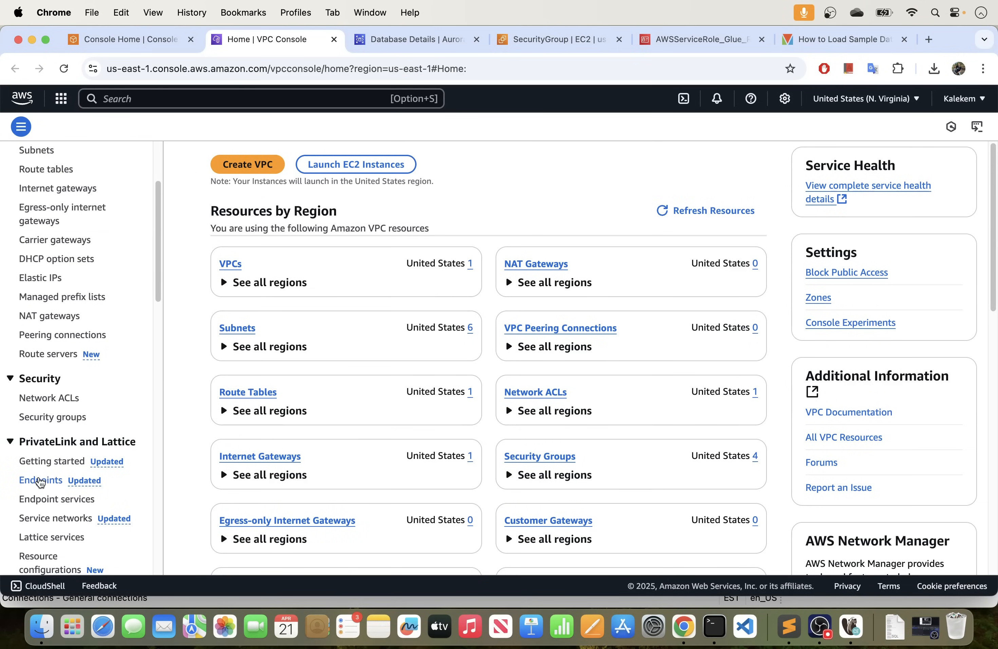
left_click(42, 482)
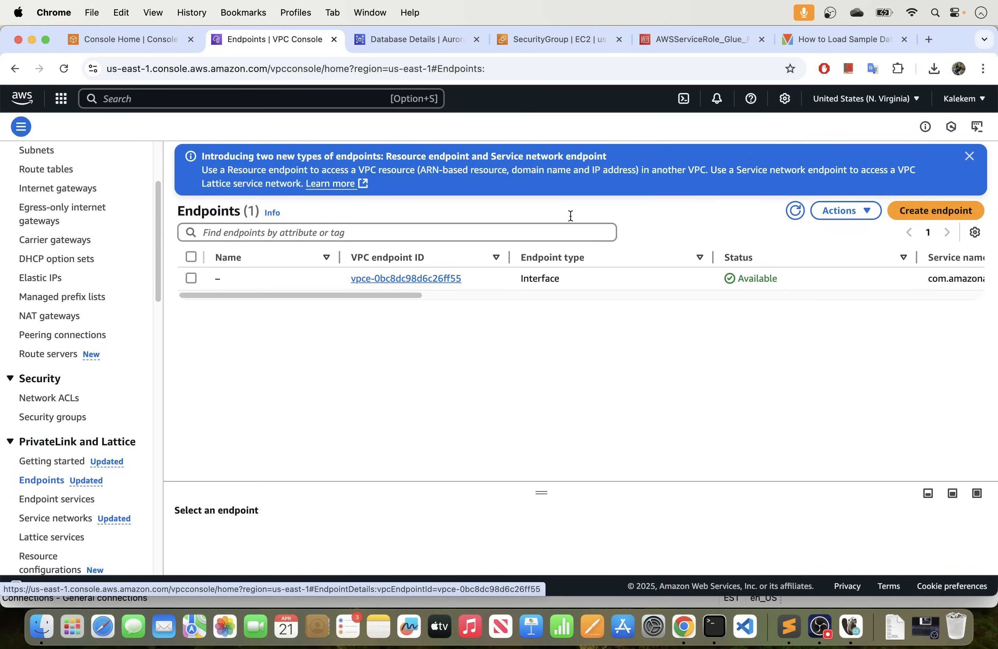
left_click(970, 156)
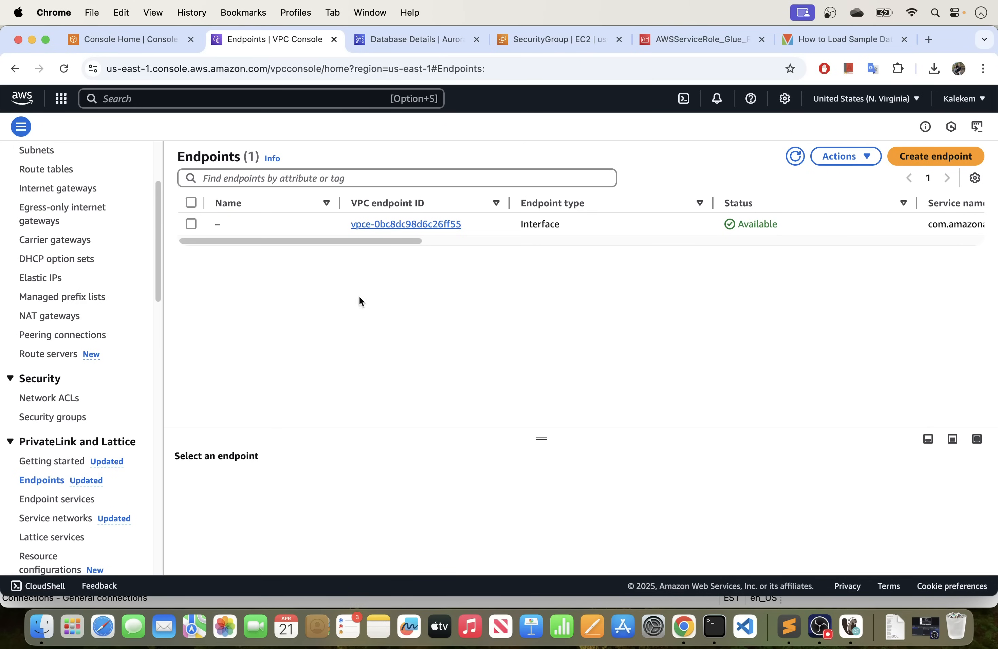
Look through the VPC console's navigation sections, from Virtual private cloud to Transit gateways, and the existing endpoint's entry.
scroll(79, 226, "up", 5)
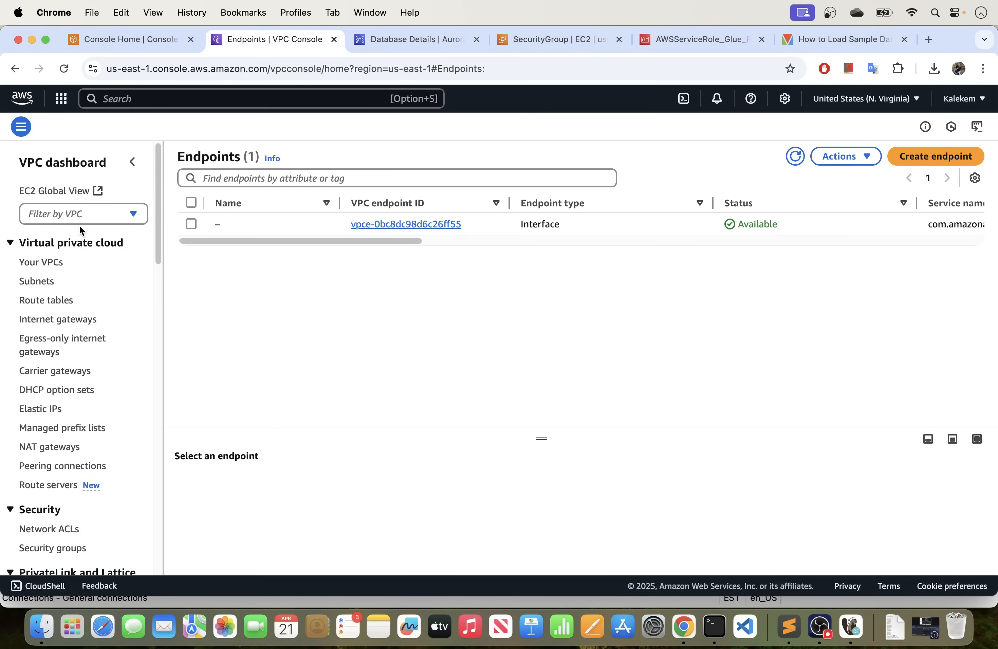
scroll(40, 320, "down", 8)
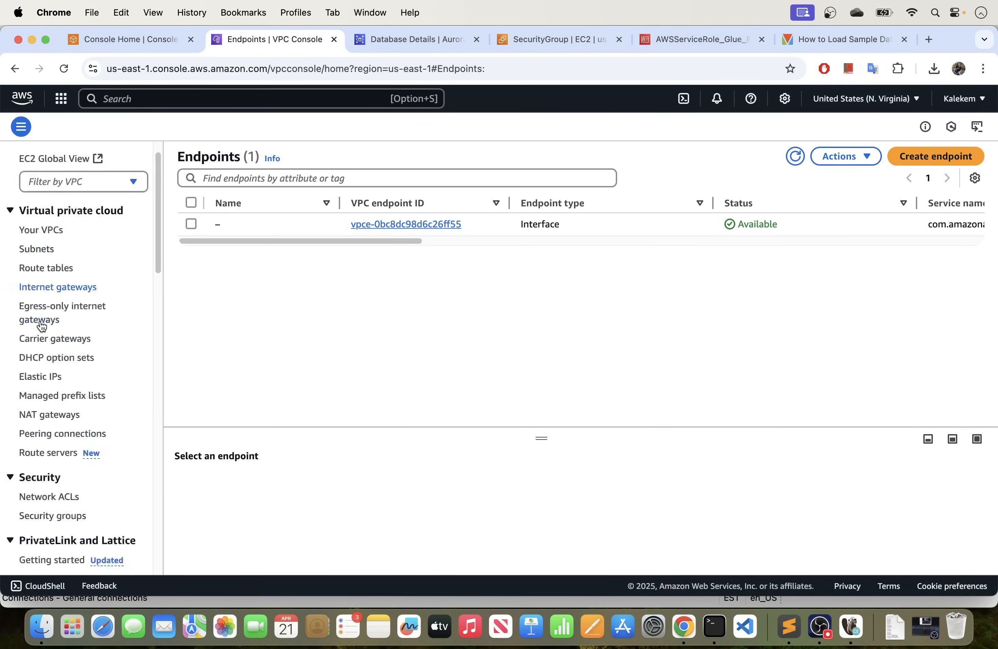
scroll(40, 326, "down", 15)
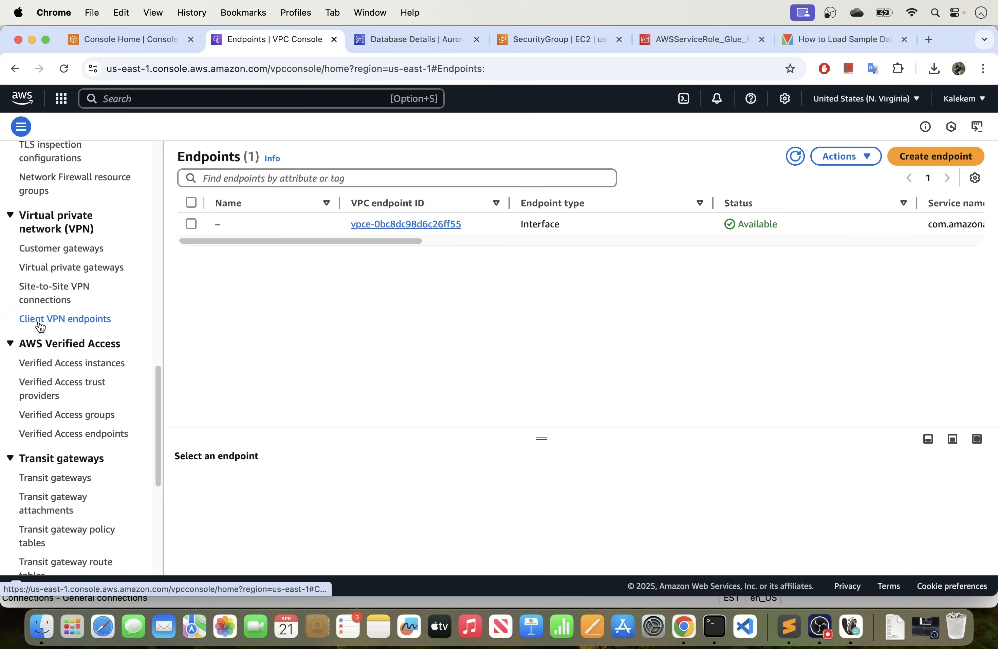
scroll(38, 321, "up", 10)
scroll(38, 321, "up", 3)
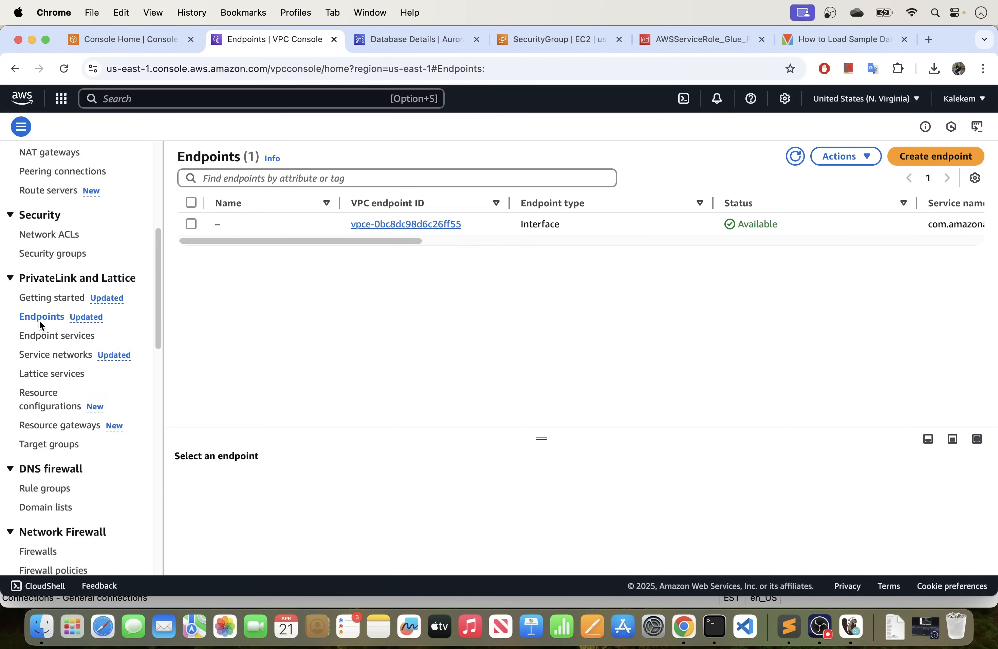
scroll(40, 325, "up", 8)
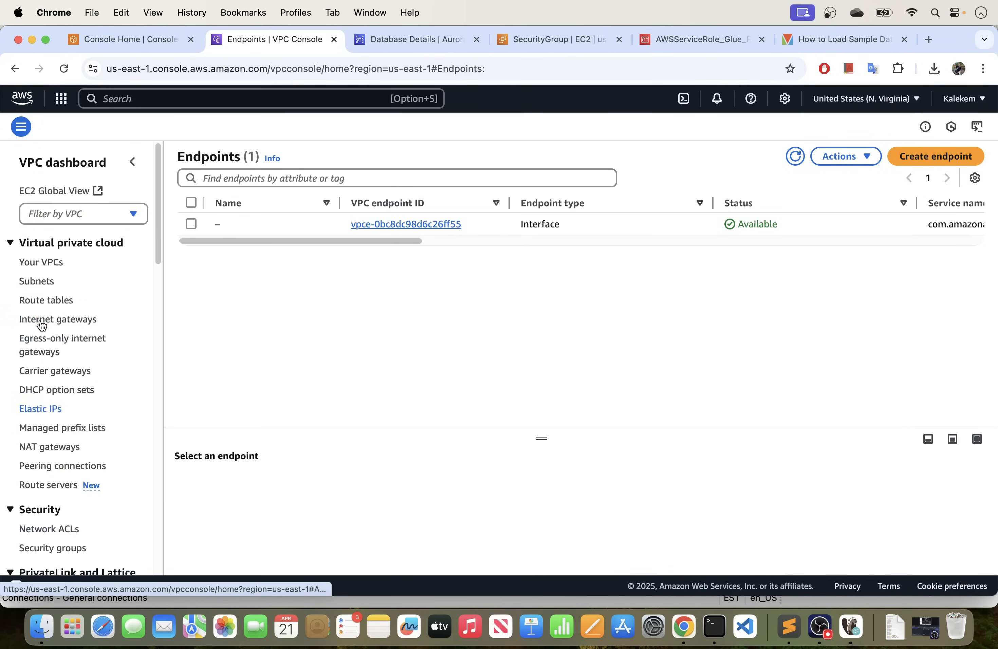
scroll(42, 324, "down", 12)
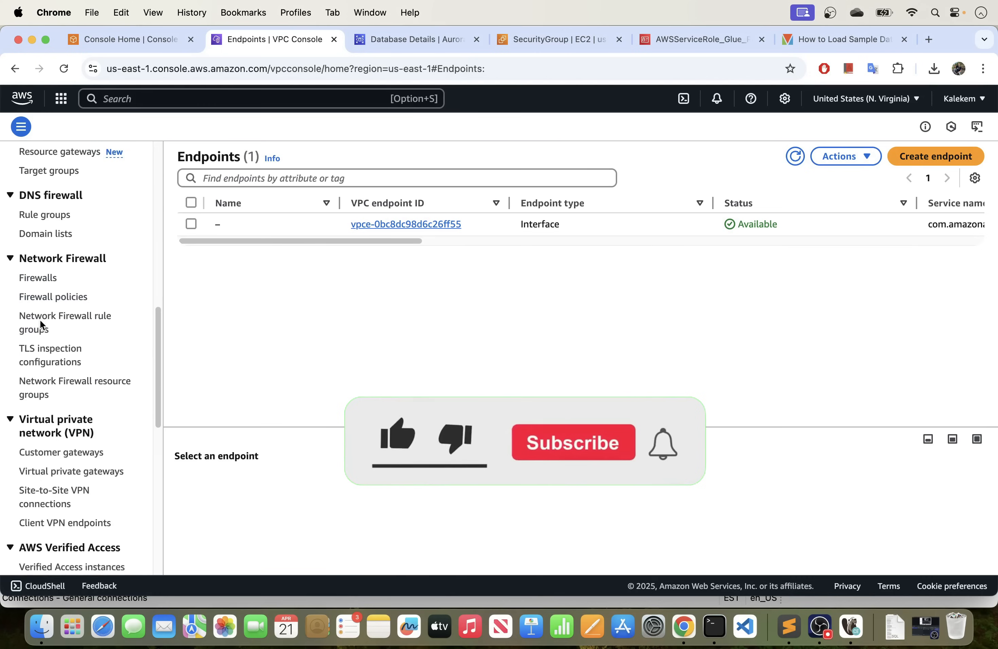
scroll(40, 320, "down", 3)
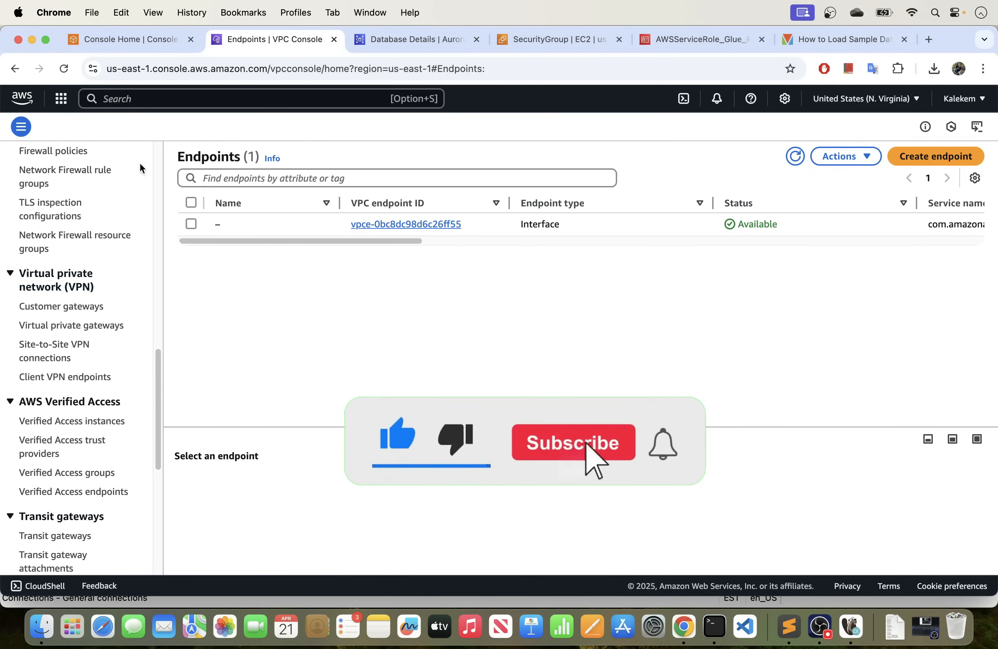
scroll(64, 258, "down", 6)
scroll(65, 258, "up", 10)
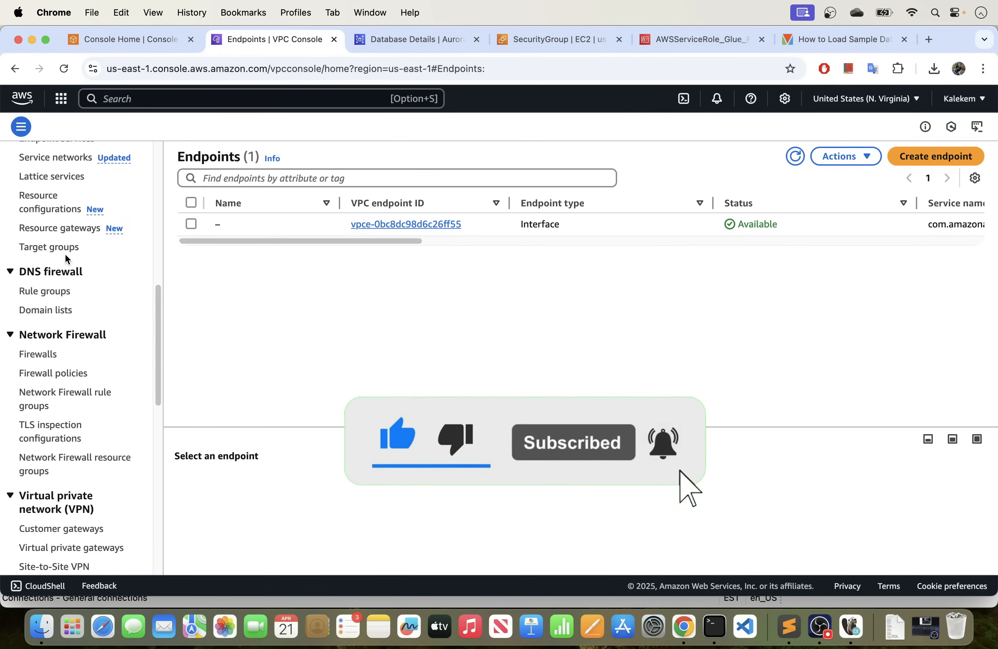
scroll(65, 253, "up", 8)
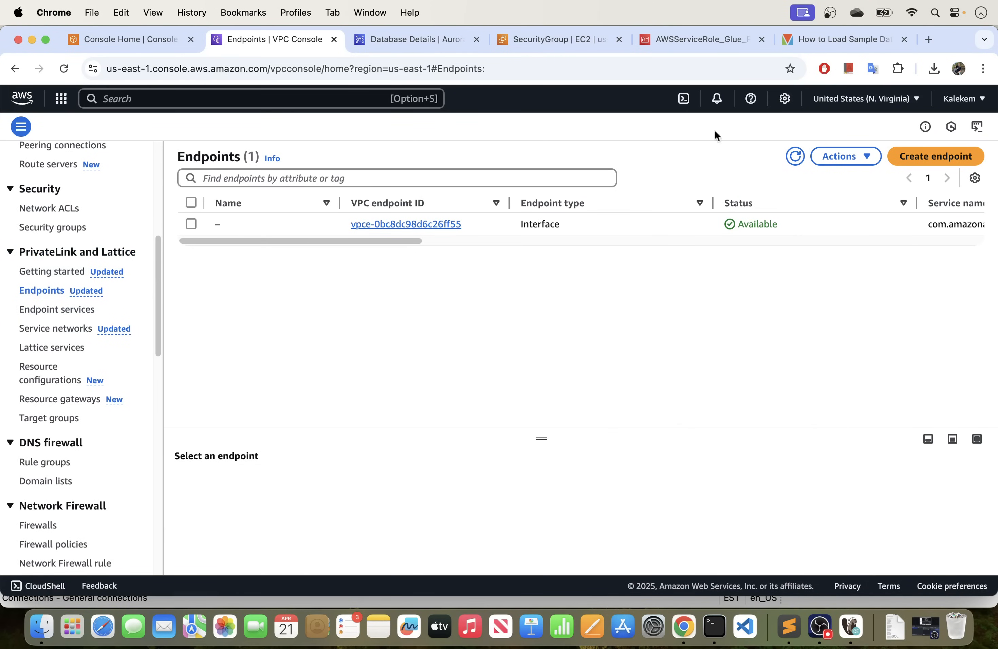
mouse_move(347, 241)
left_mouse_down()
mouse_move(584, 249)
mouse_move(336, 235)
left_mouse_up()
scroll(105, 223, "down", 5)
scroll(105, 221, "up", 5)
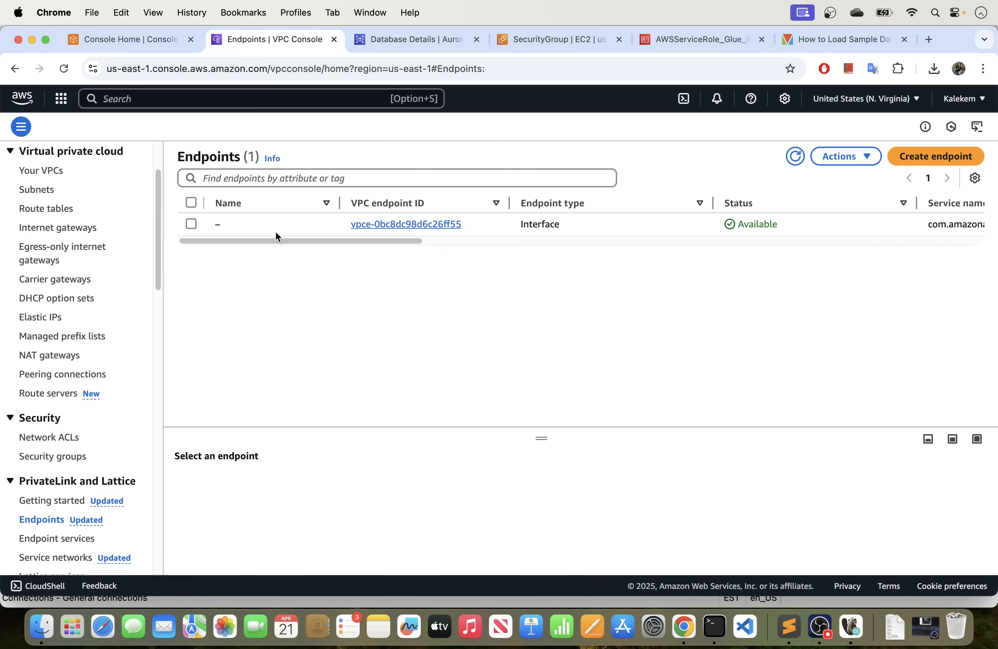
Open the existing interface endpoint's details and examine its subnets and security groups.
left_click(407, 227)
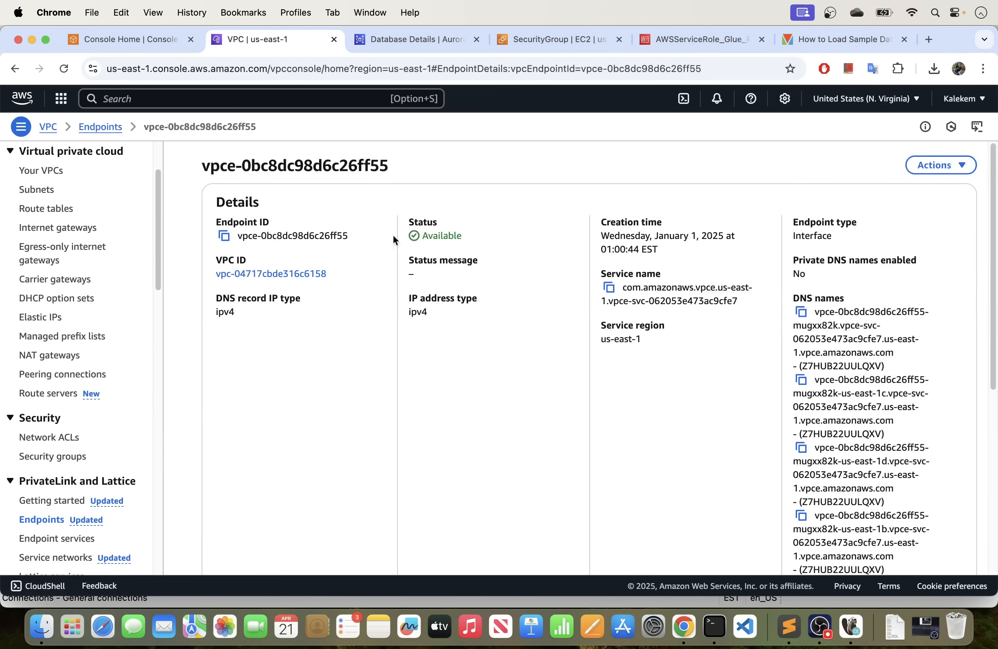
scroll(469, 355, "down", 10)
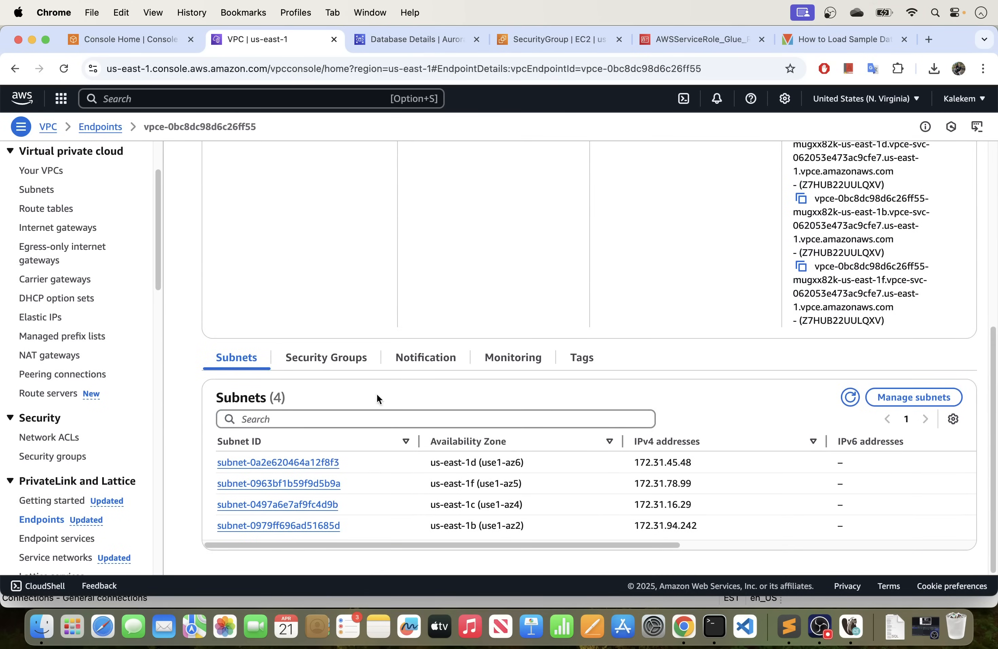
left_click(334, 361)
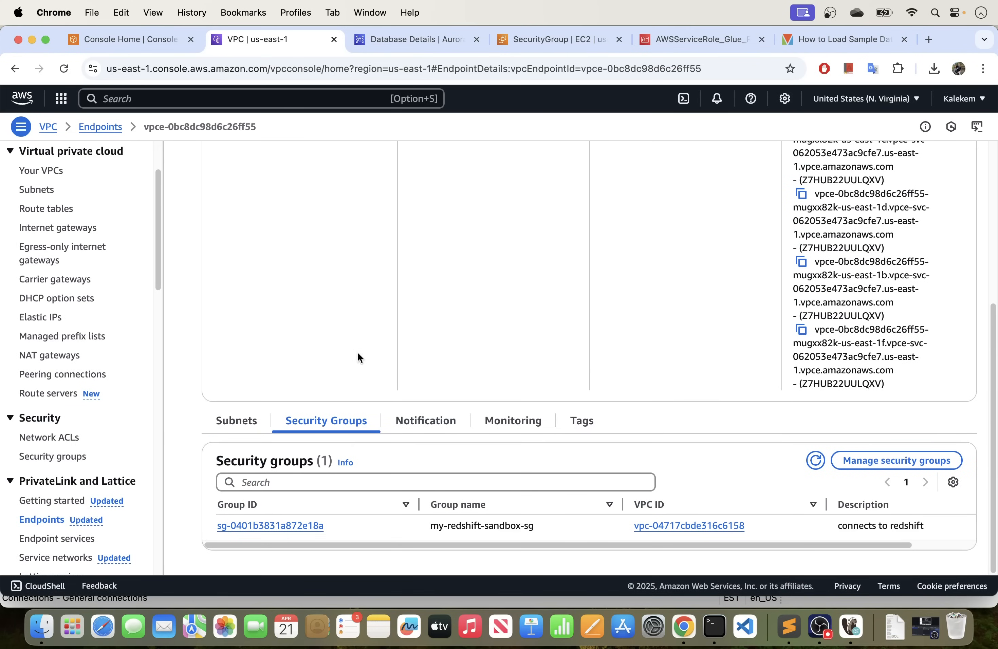
scroll(341, 341, "up", 6)
scroll(341, 343, "down", 6)
Open the VPC route tables and examine the routes of the public route table.
scroll(58, 283, "up", 3)
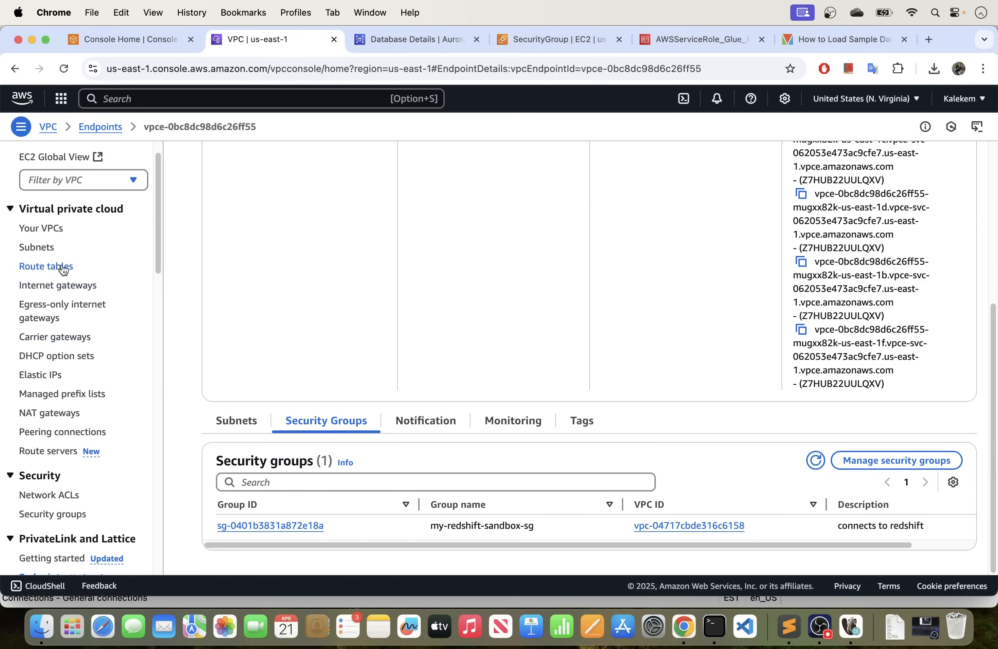
left_click(38, 268)
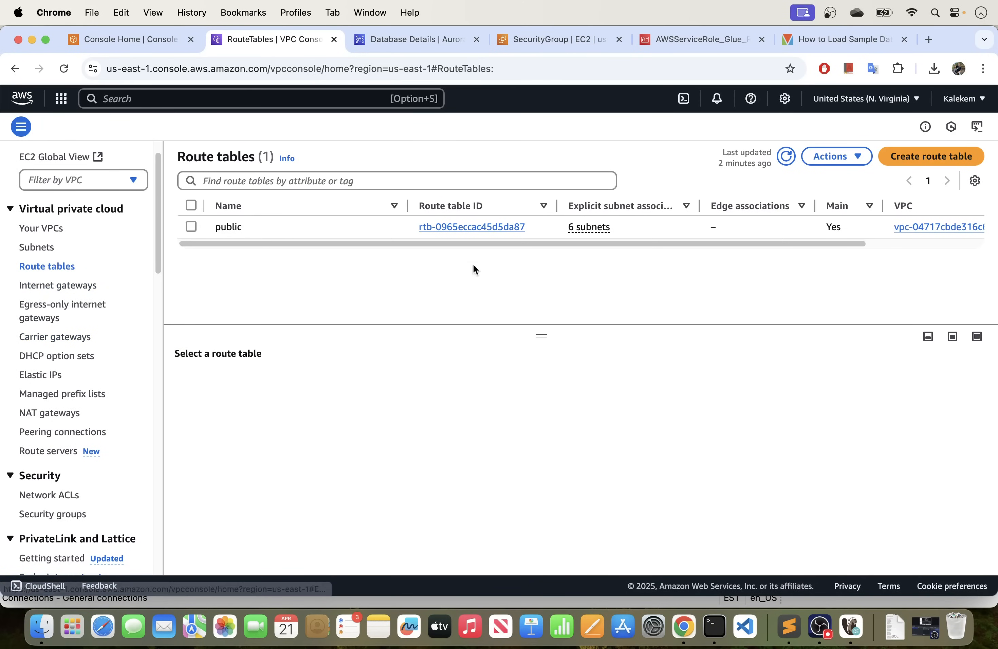
left_click_drag(435, 244, 643, 259)
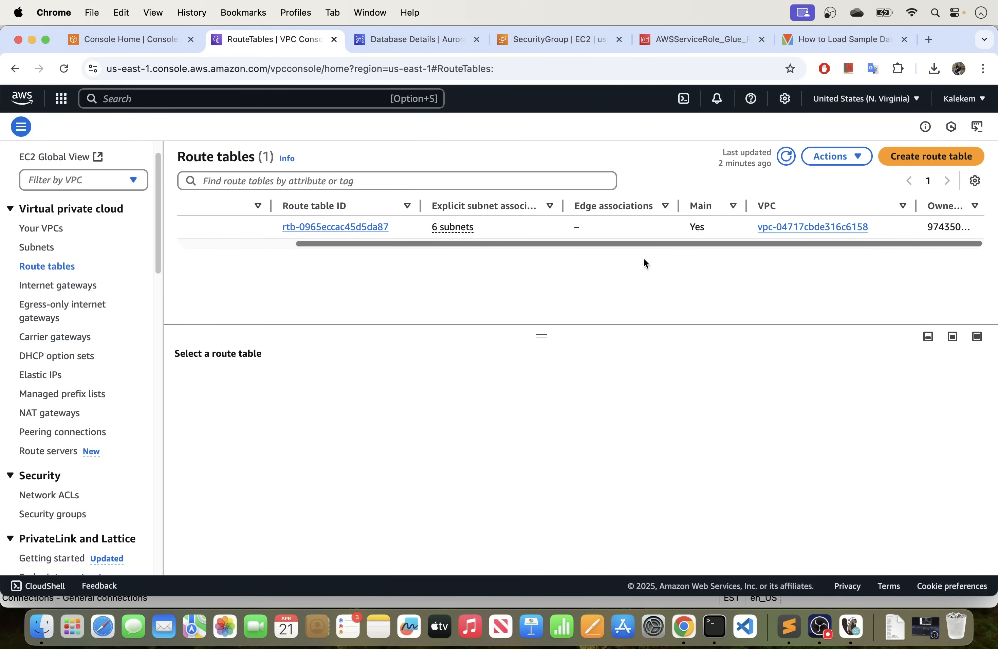
left_click(354, 227)
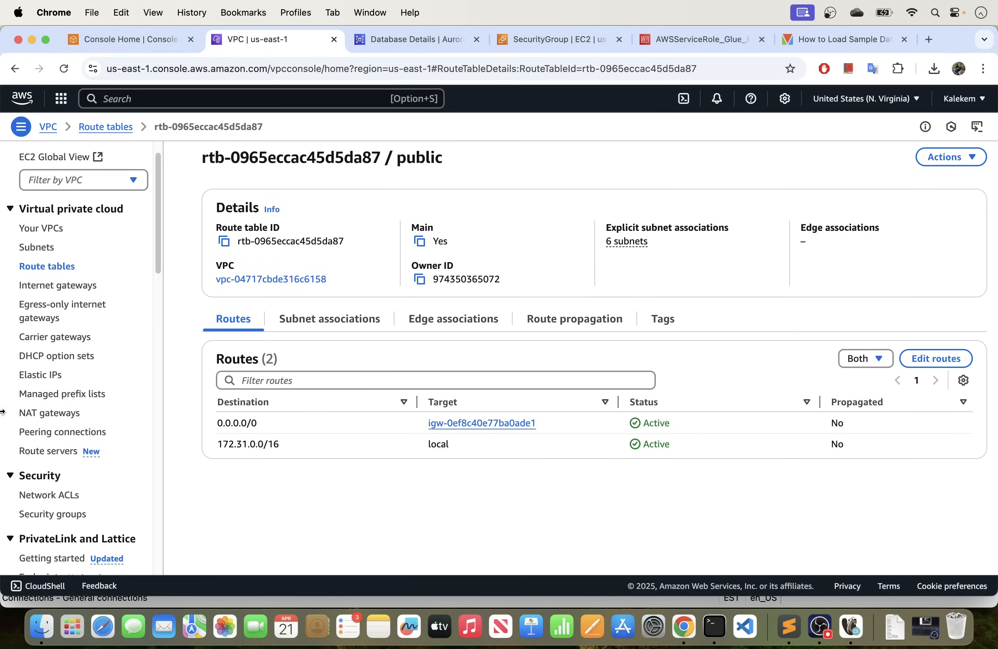
Return to the list of VPC endpoints and deselect the existing interface endpoint.
scroll(67, 319, "down", 1)
scroll(68, 319, "down", 5)
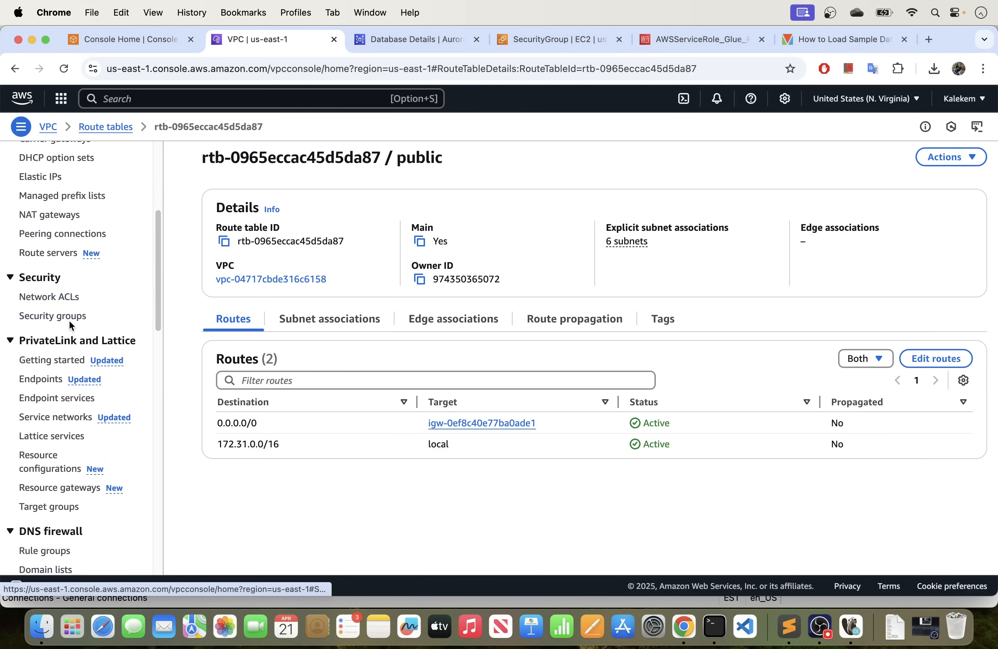
left_click(35, 380)
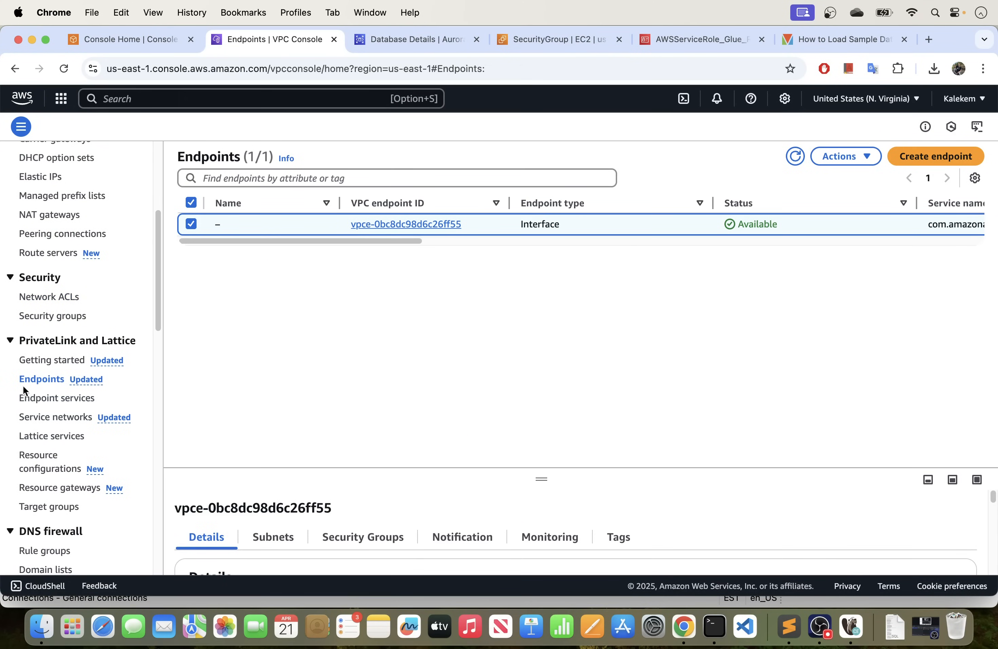
left_click(186, 225)
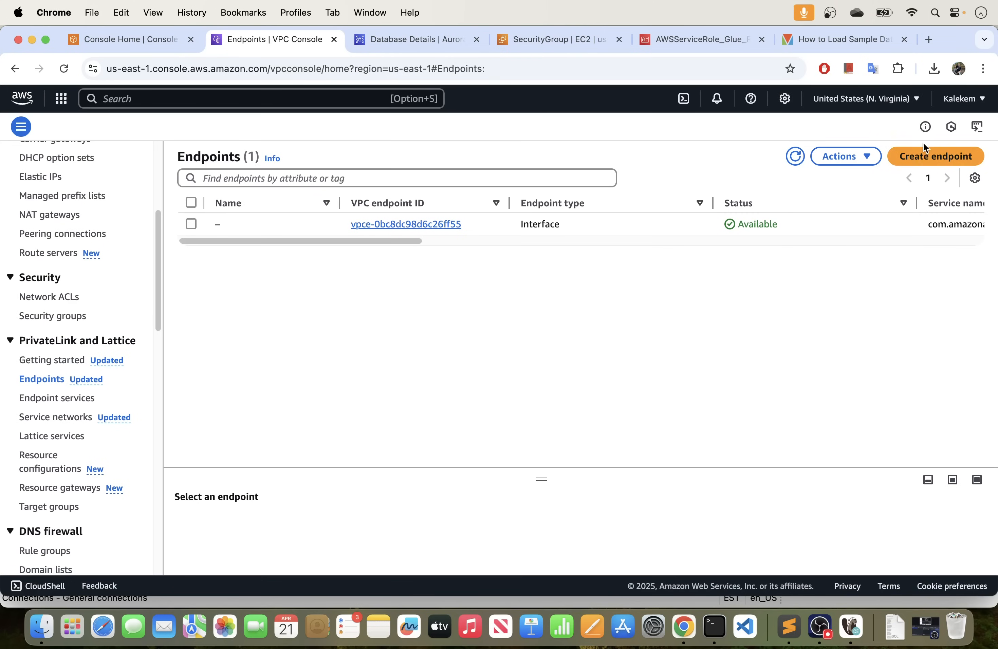
Start creating a VPC endpoint and set its name tag to rds-endspoint.
left_click(927, 155)
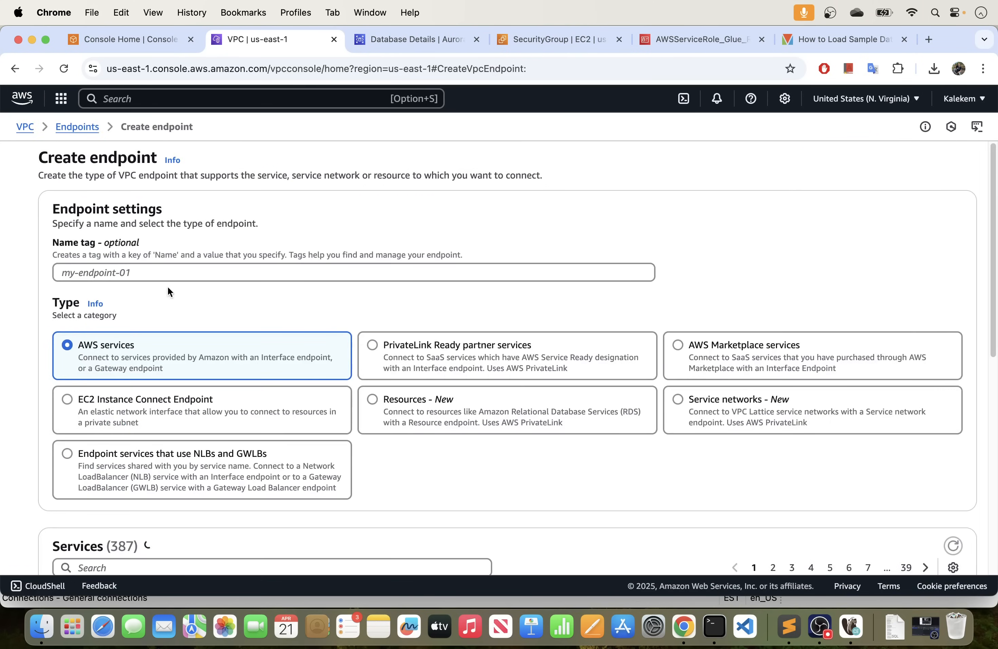
left_click(170, 276)
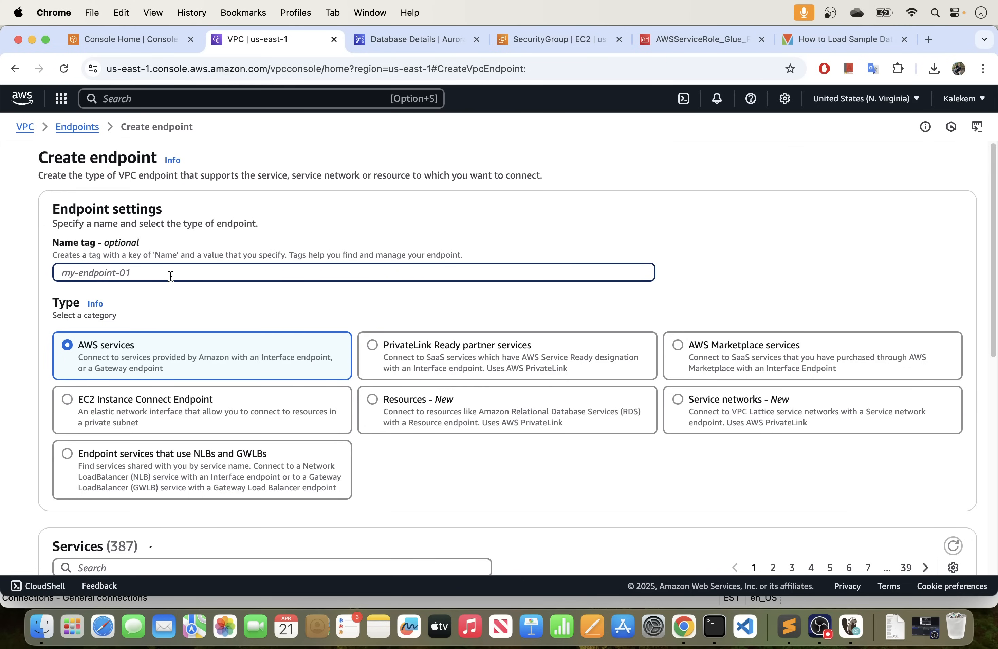
type("rds")
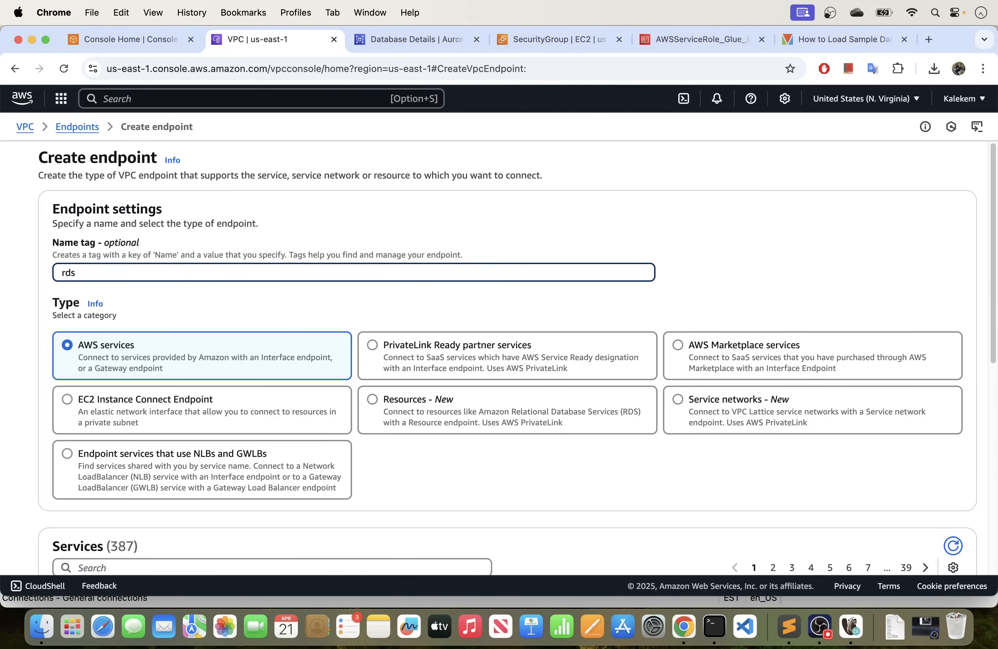
type("-endspoint")
Filter the endpoint services for rds and select the com.amazonaws.us-east-1.rds interface service.
scroll(184, 241, "down", 5)
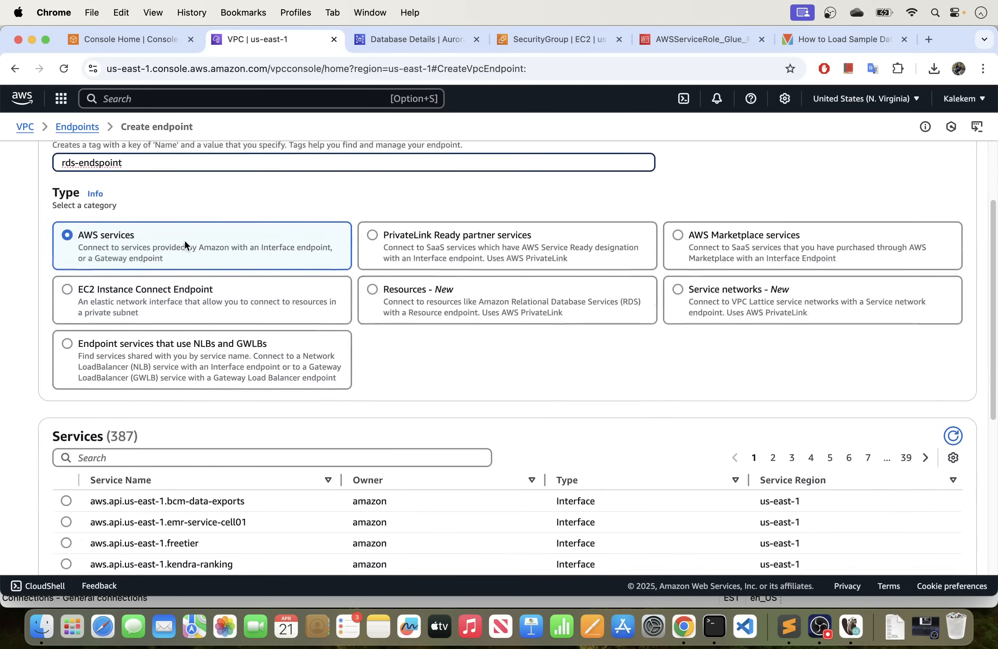
scroll(180, 253, "down", 7)
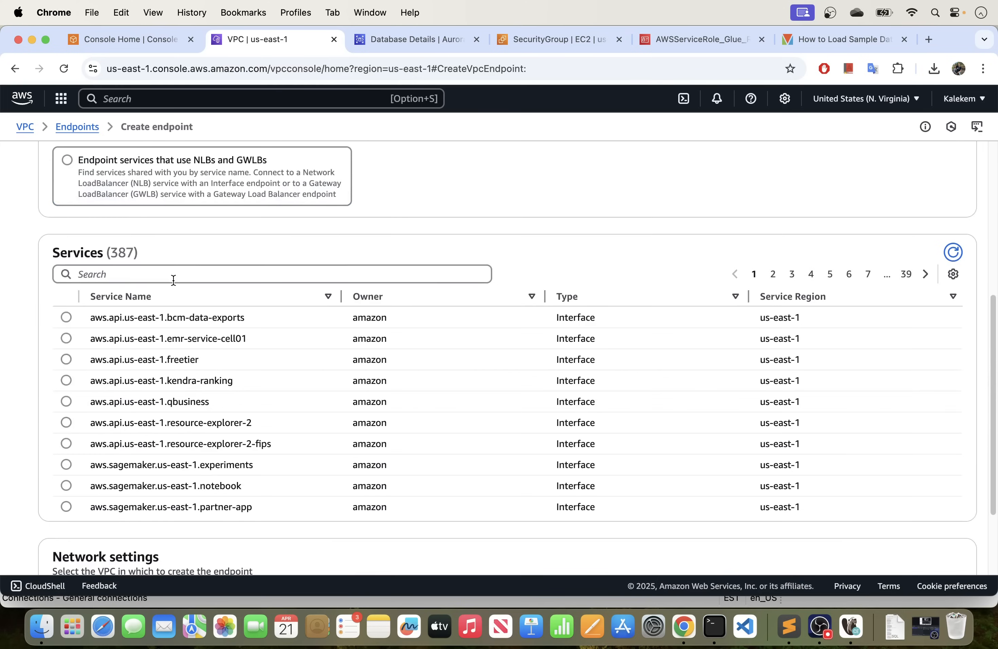
left_click(173, 278)
type("rds")
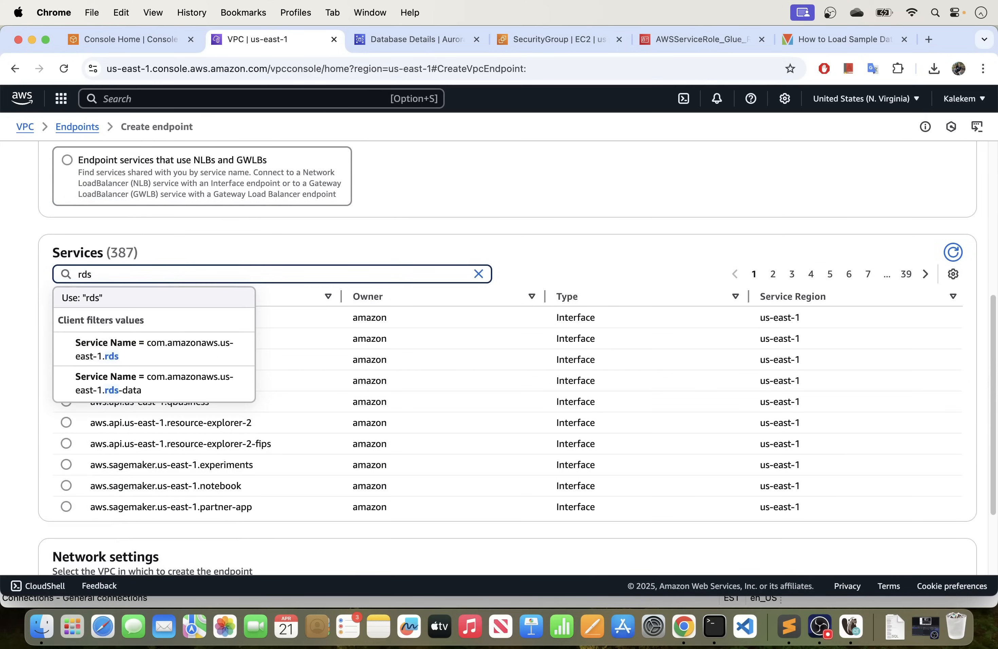
left_click(143, 356)
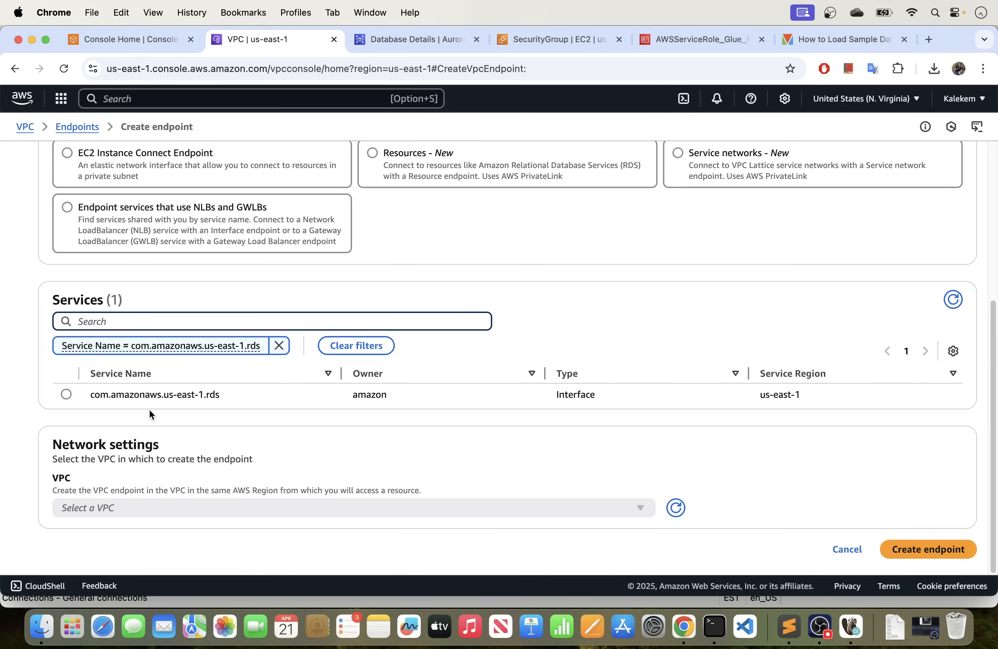
left_click(67, 395)
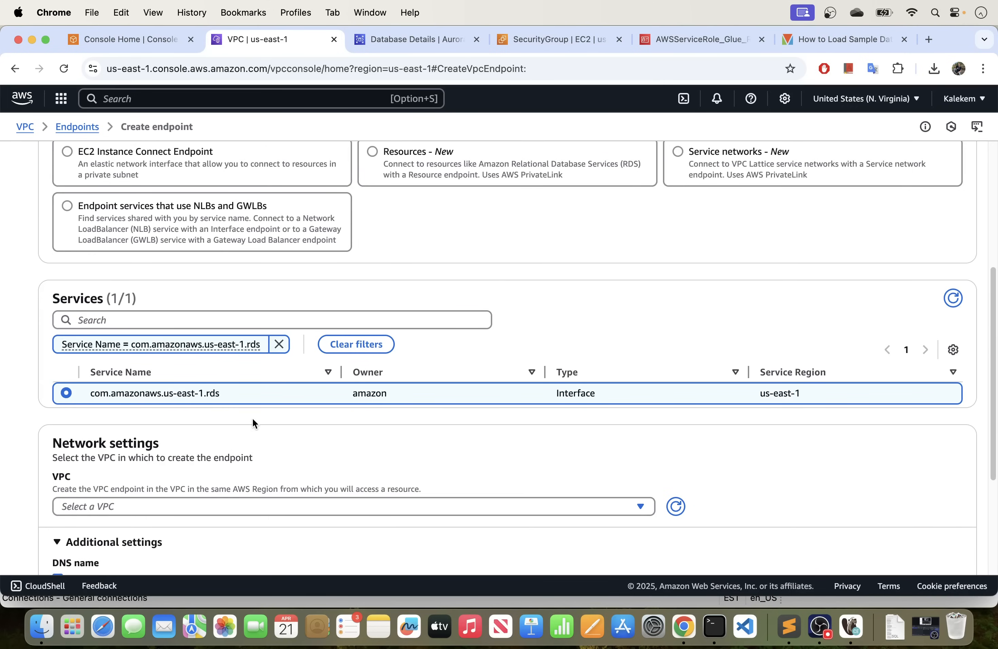
Set the RDS endpoint's network to the default VPC, vpc-04717cbde316c6158.
scroll(252, 419, "down", 4)
left_click(230, 362)
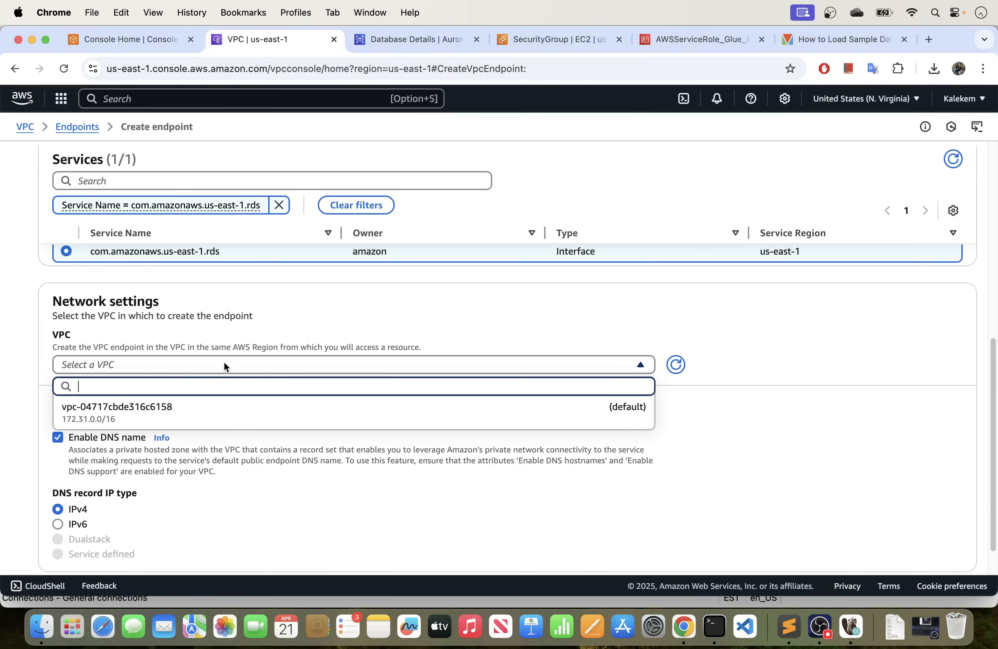
left_click(148, 415)
Enable all six Availability Zones for the RDS endpoint and assign the available subnets to us-east-1a, us-east-1b and us-east-1c.
scroll(240, 436, "down", 1)
scroll(248, 430, "down", 8)
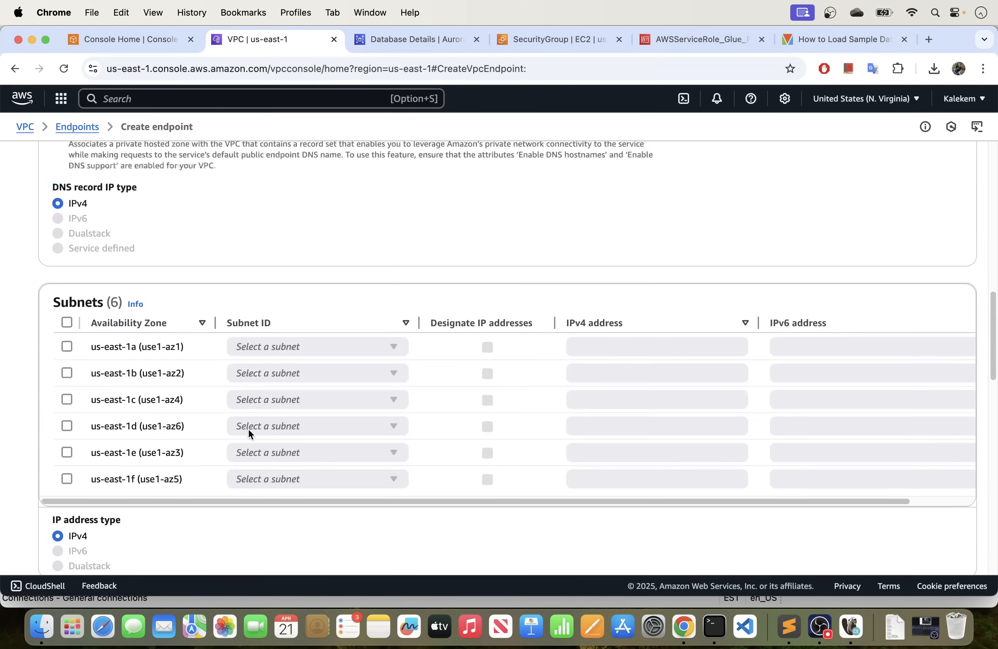
left_click(66, 322)
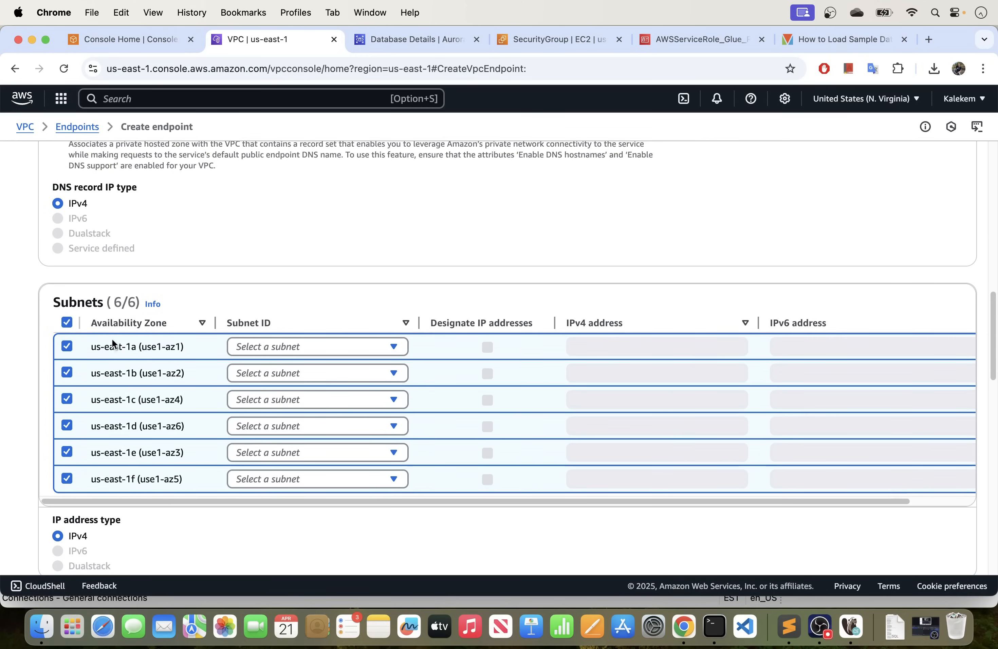
scroll(174, 297, "down", 3)
left_click(351, 291)
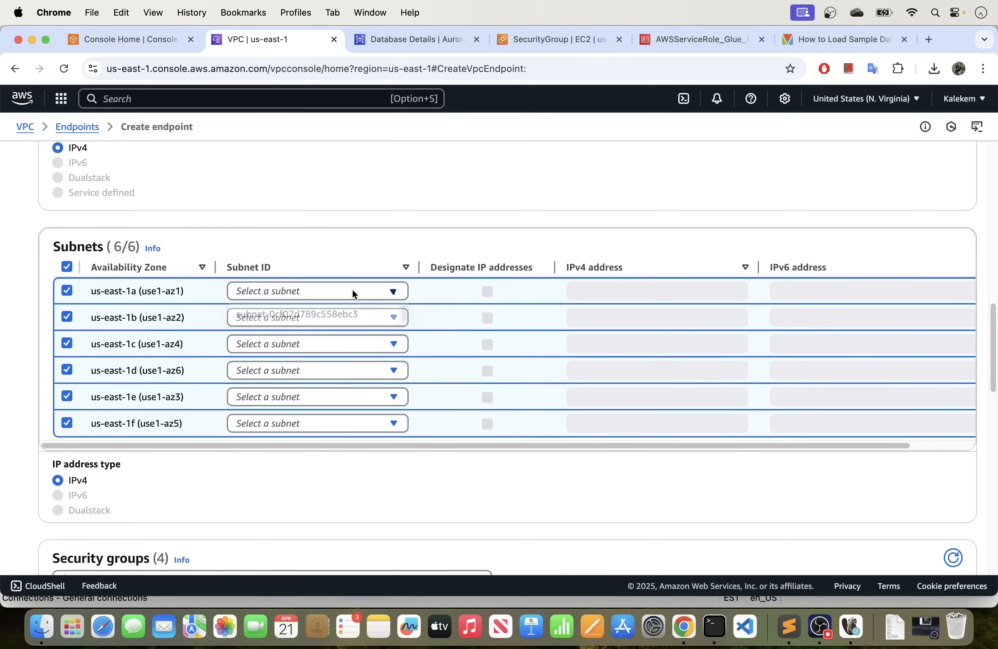
left_click(339, 312)
left_click(317, 317)
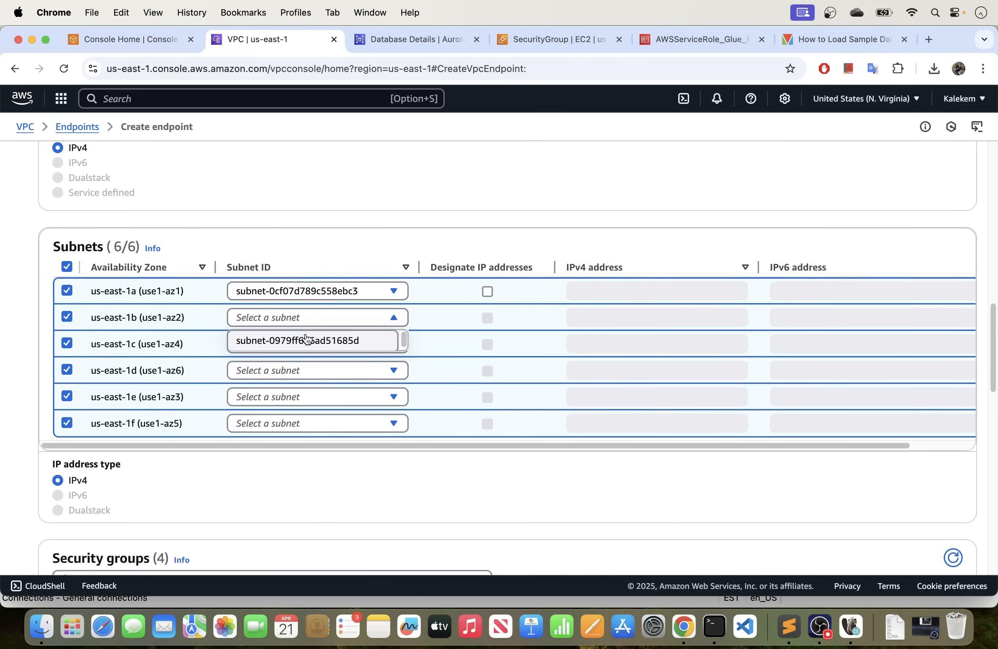
left_click(304, 339)
left_click(281, 345)
left_click(295, 366)
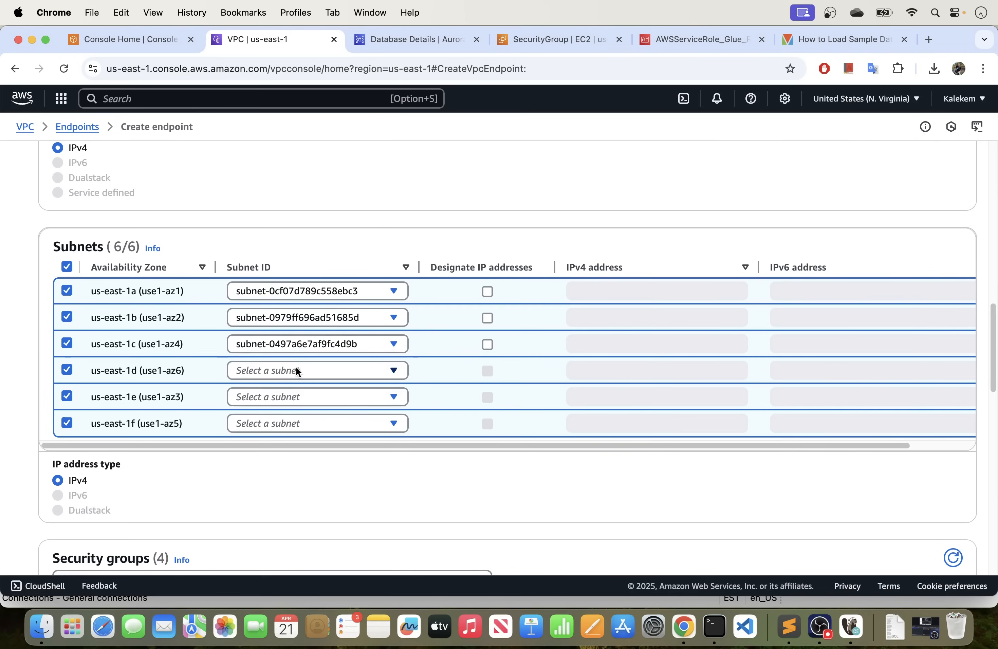
Assign the available subnets to us-east-1d, us-east-1e and us-east-1f for the RDS endpoint.
left_click(291, 371)
left_click(295, 395)
left_click(294, 397)
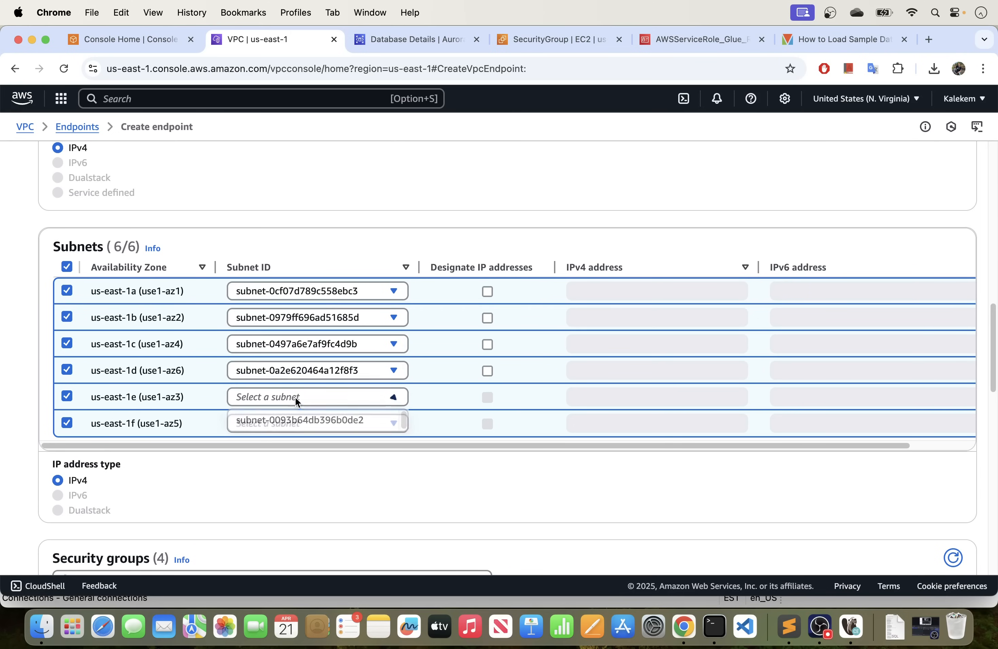
left_click(298, 419)
left_click(297, 420)
left_click(299, 435)
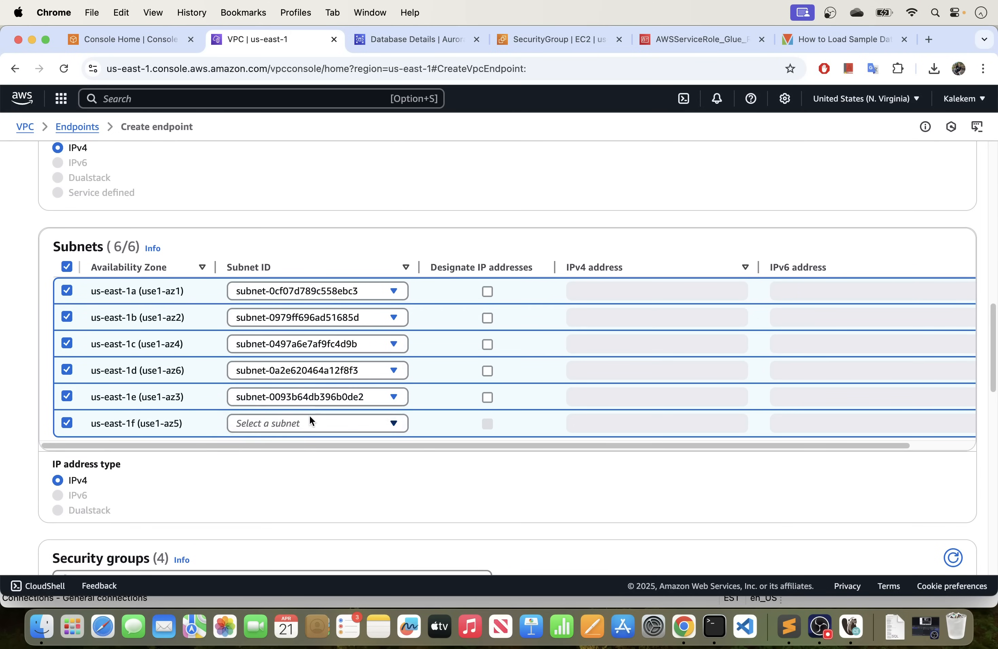
left_click(309, 418)
left_click(302, 447)
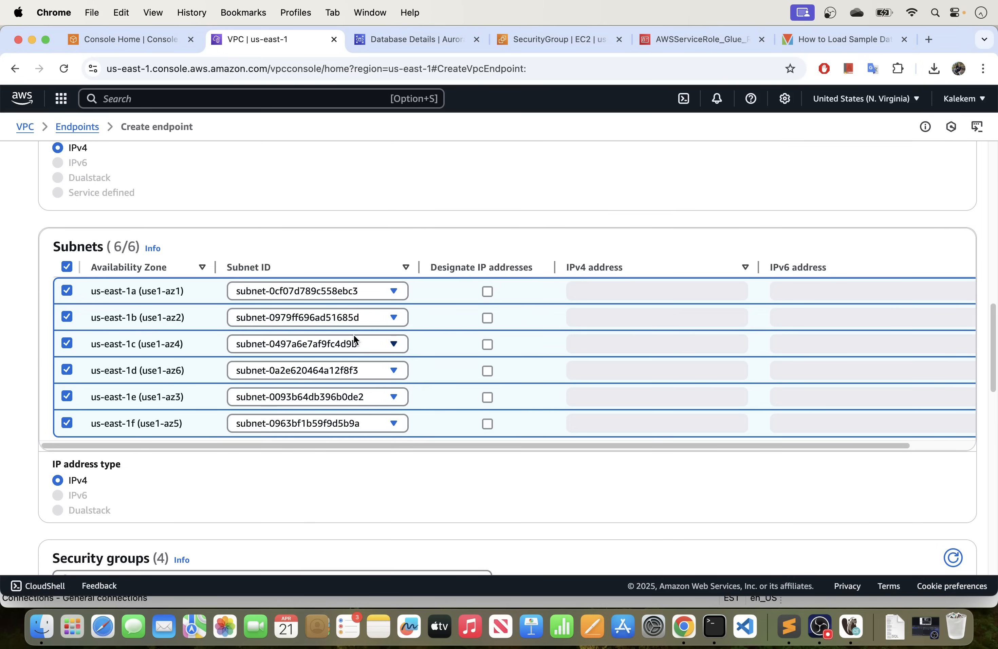
Attach mysql_security_group to the RDS endpoint, keep the Full access policy, and create the endpoint.
scroll(327, 405, "down", 6)
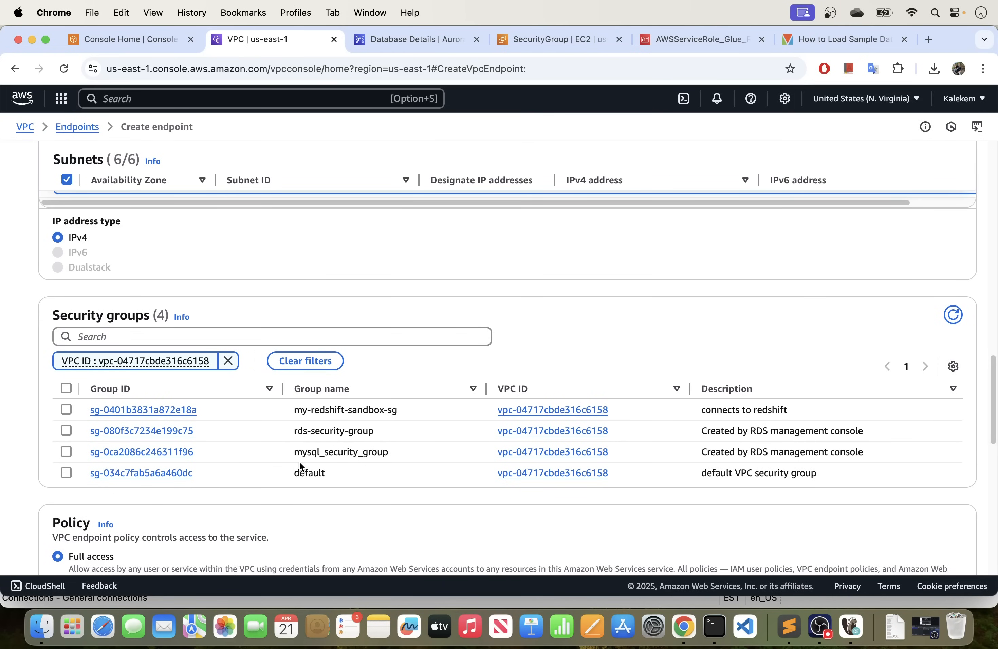
scroll(269, 426, "down", 1)
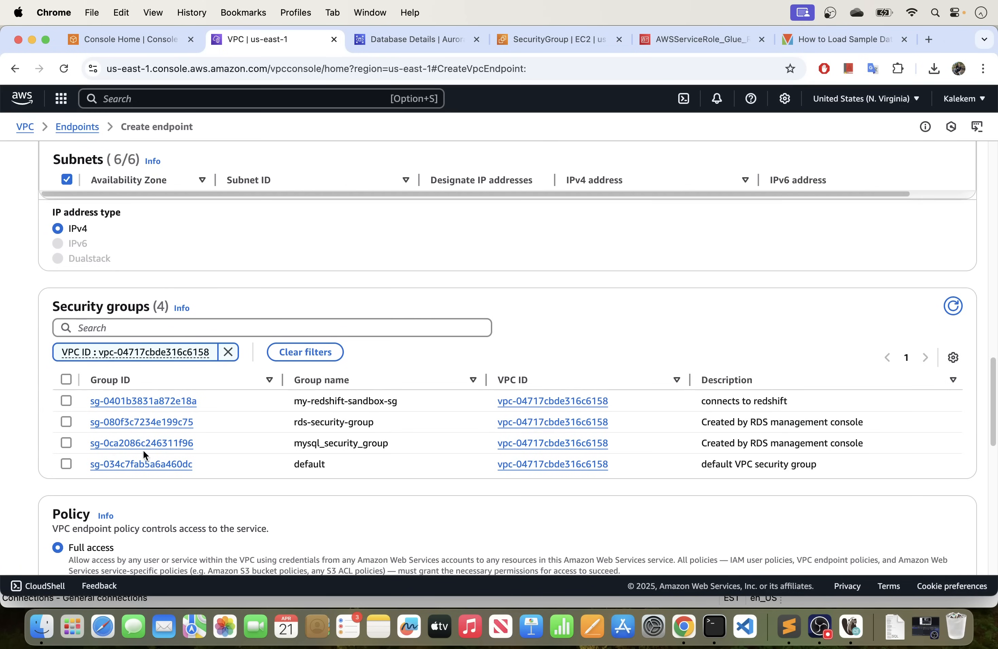
left_click(66, 444)
scroll(419, 434, "down", 5)
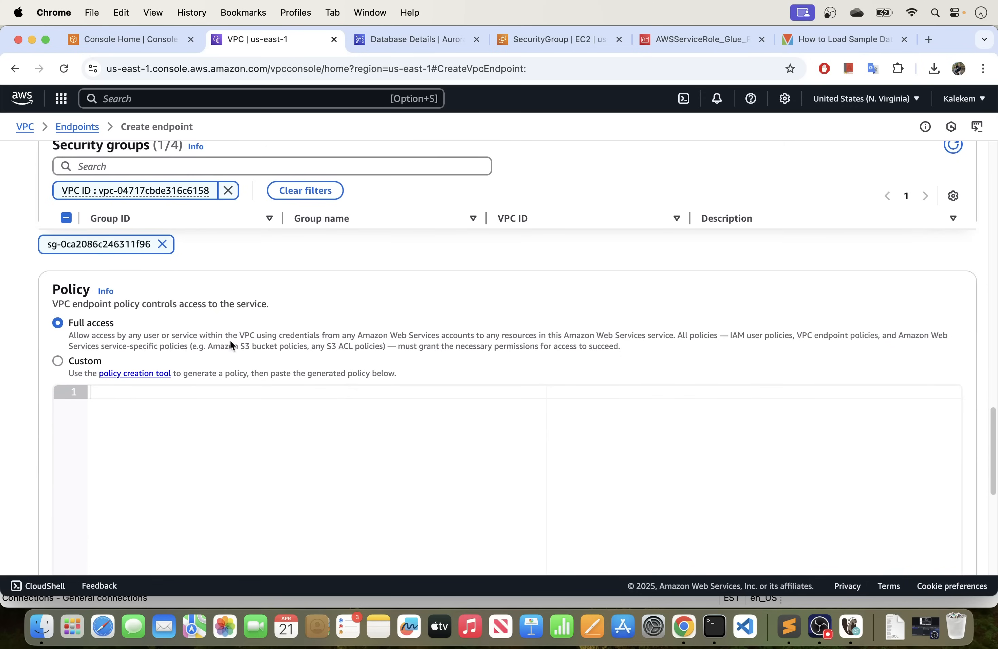
scroll(225, 343, "down", 1)
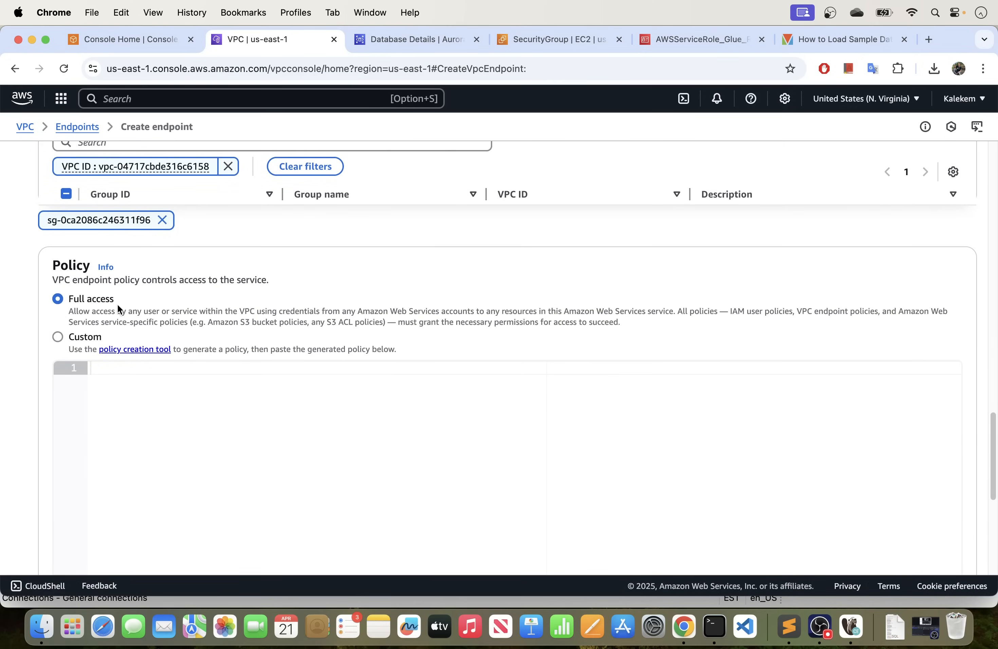
scroll(281, 316, "down", 10)
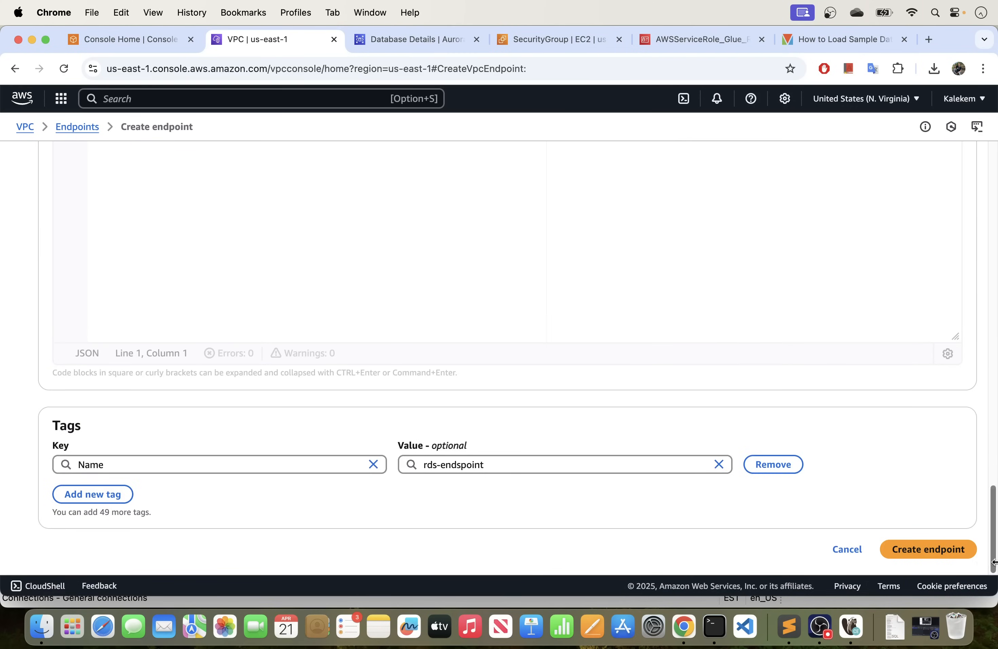
left_click(926, 548)
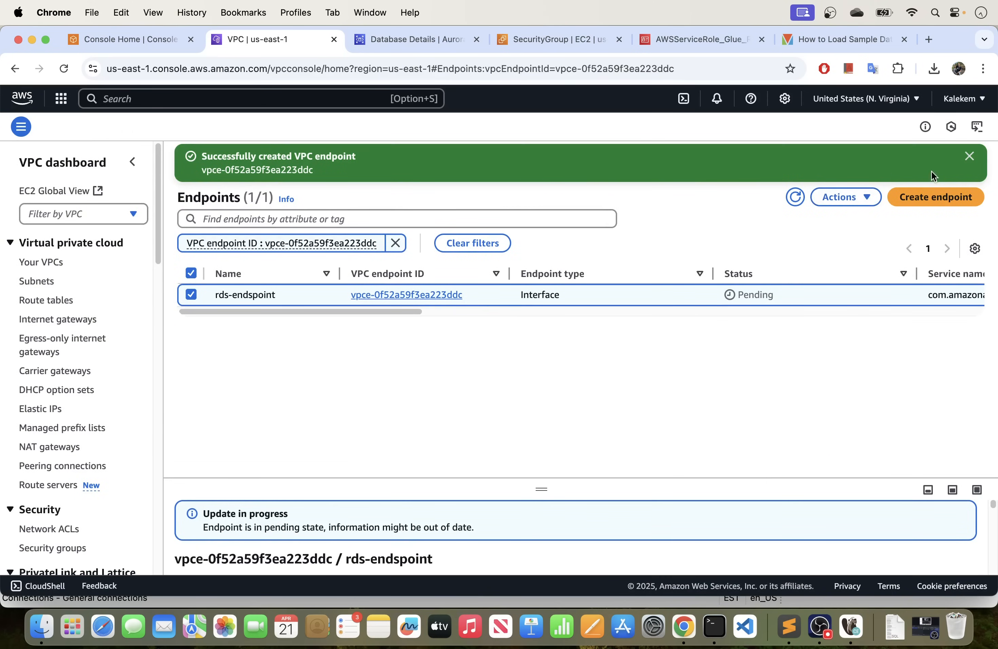
Dismiss the creation notice and refresh the endpoints list to check the new RDS endpoint's status.
left_click(969, 156)
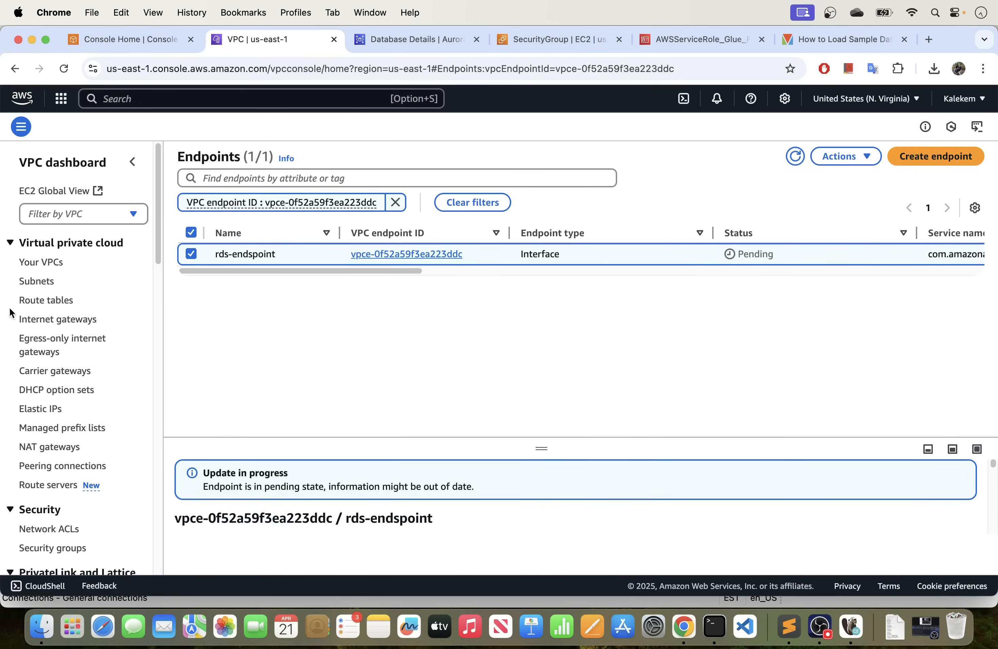
left_click(796, 157)
scroll(42, 374, "down", 1)
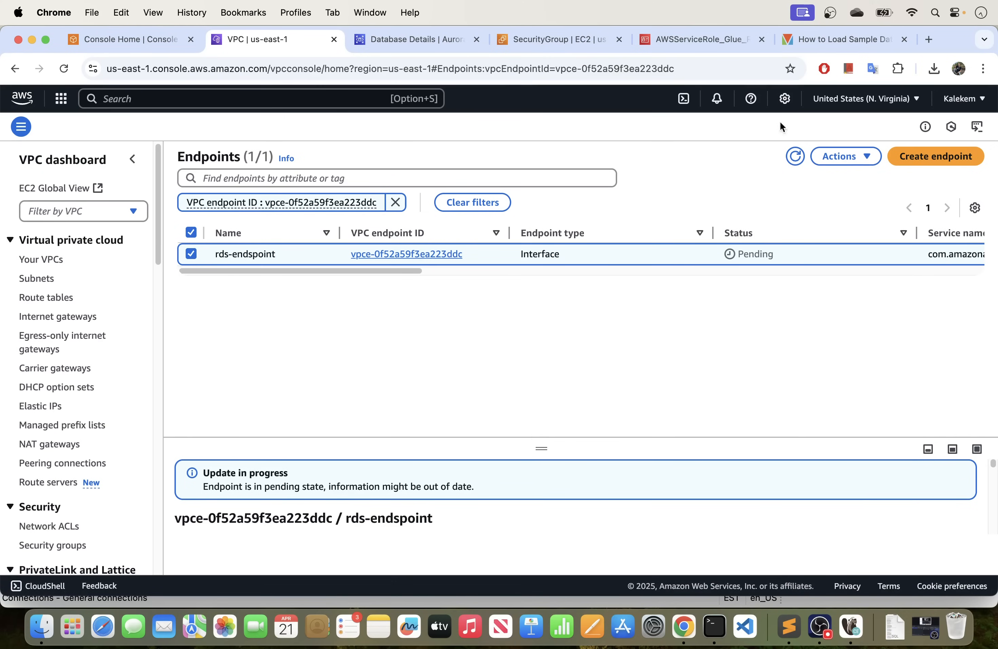
Start creating another VPC endpoint and set its name tag to glue-endpoint.
left_click(929, 156)
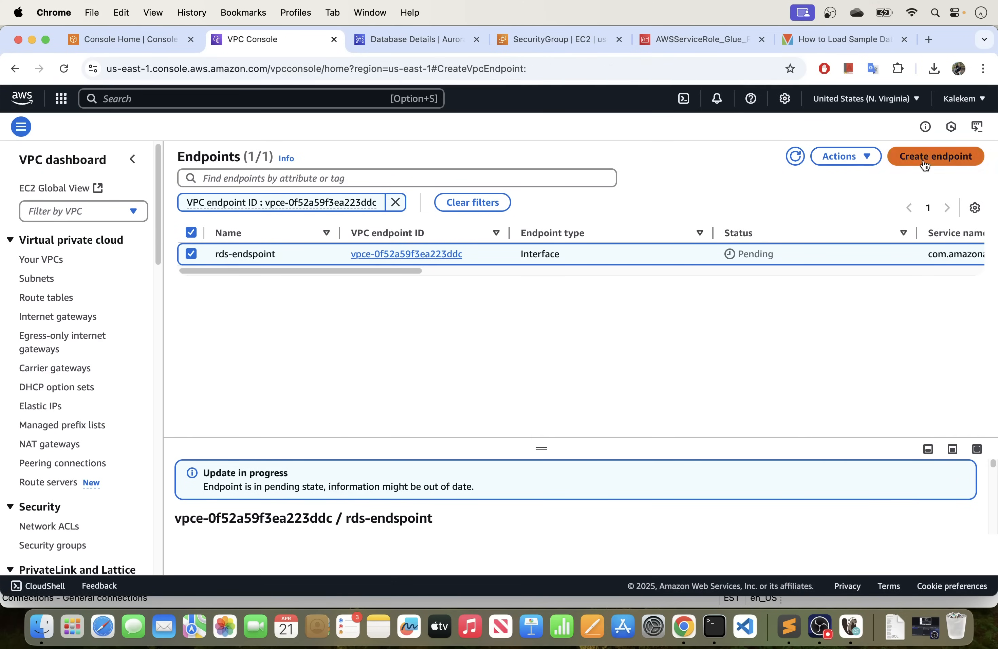
left_click(140, 265)
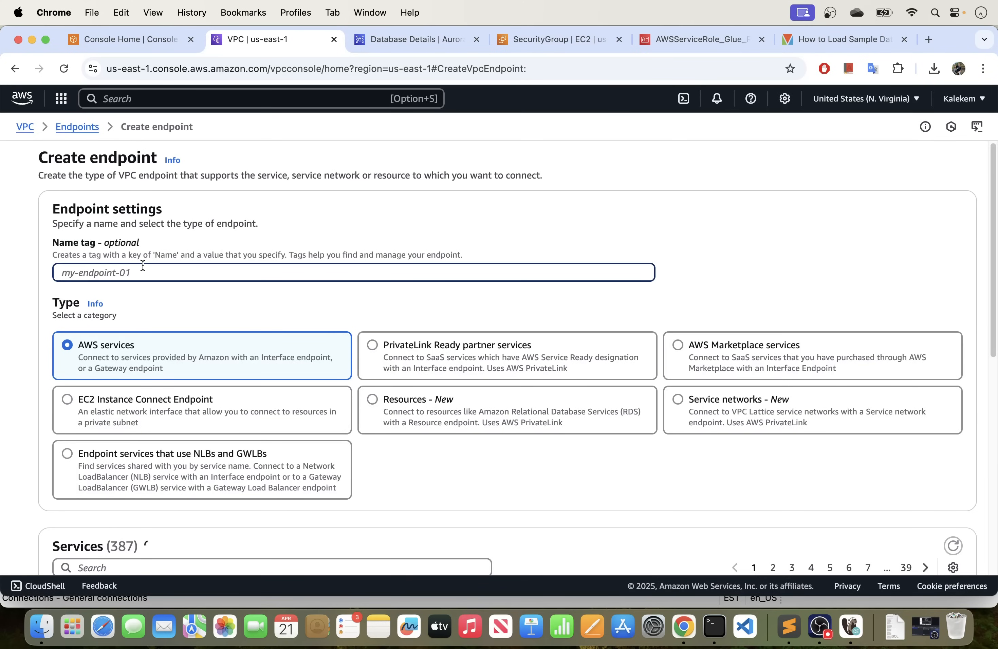
type("glue-endpoint")
Filter the endpoint services for glue and select the com.amazonaws.us-east-1.glue interface service.
scroll(181, 268, "down", 7)
left_click(168, 264)
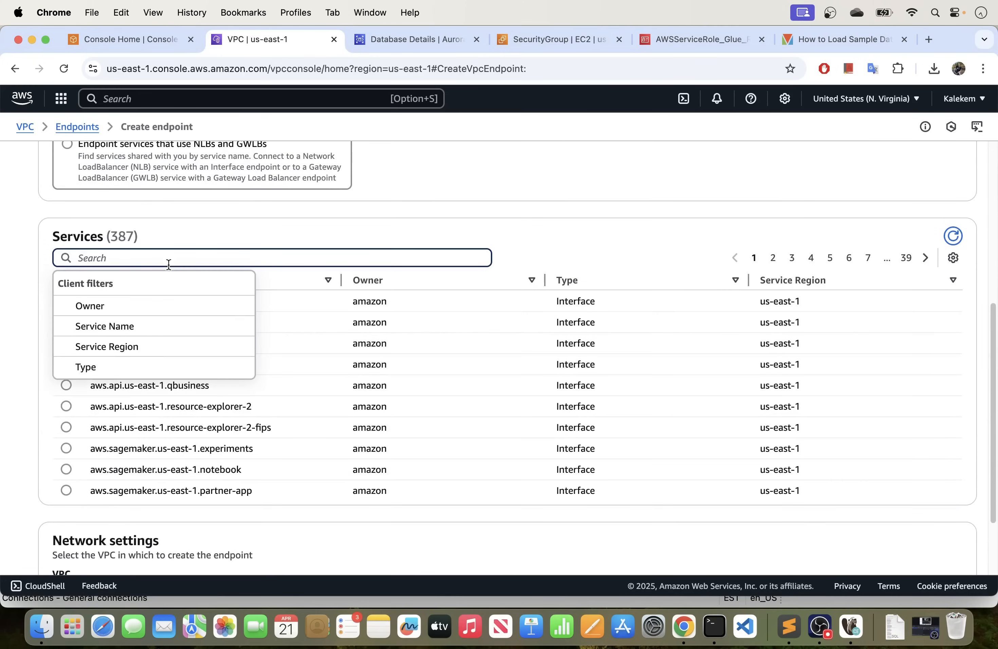
type("glue")
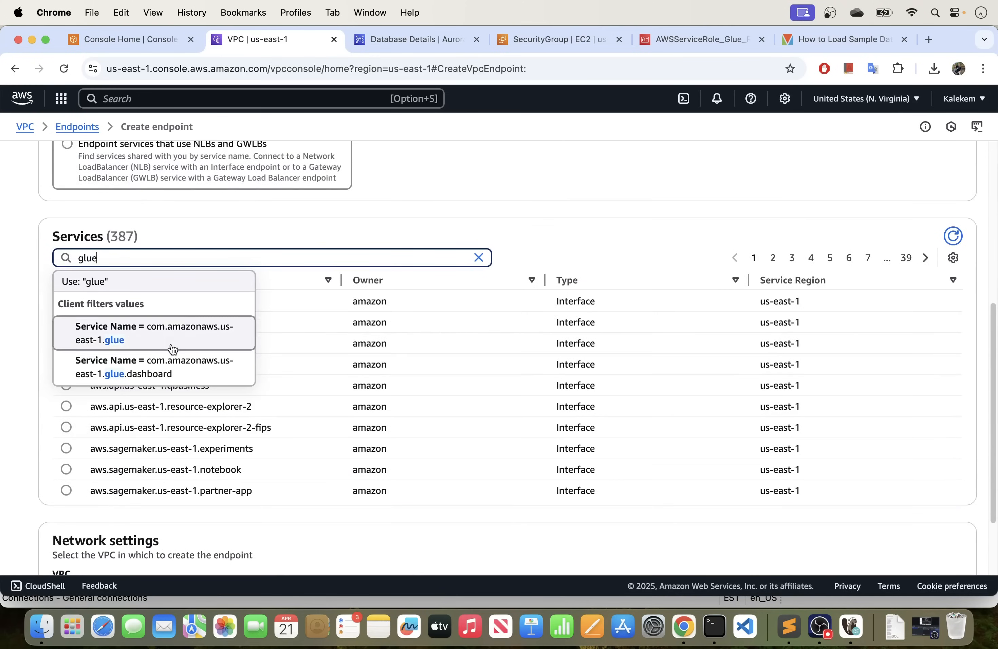
left_click(172, 349)
left_click(68, 395)
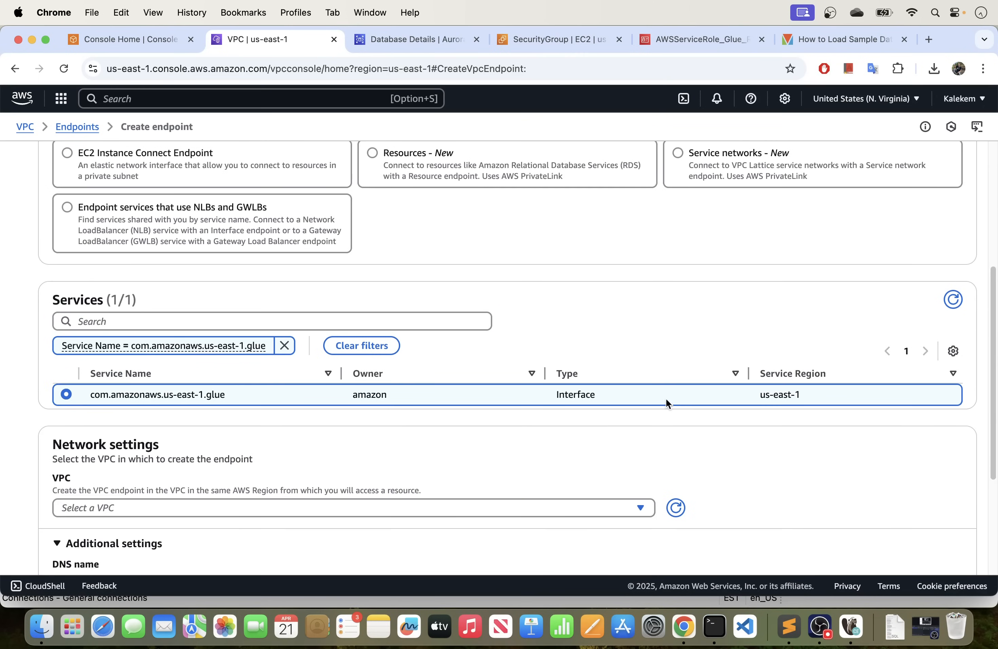
Set the Glue endpoint's network to the default VPC, vpc-04717cbde316c6158.
scroll(392, 430, "down", 4)
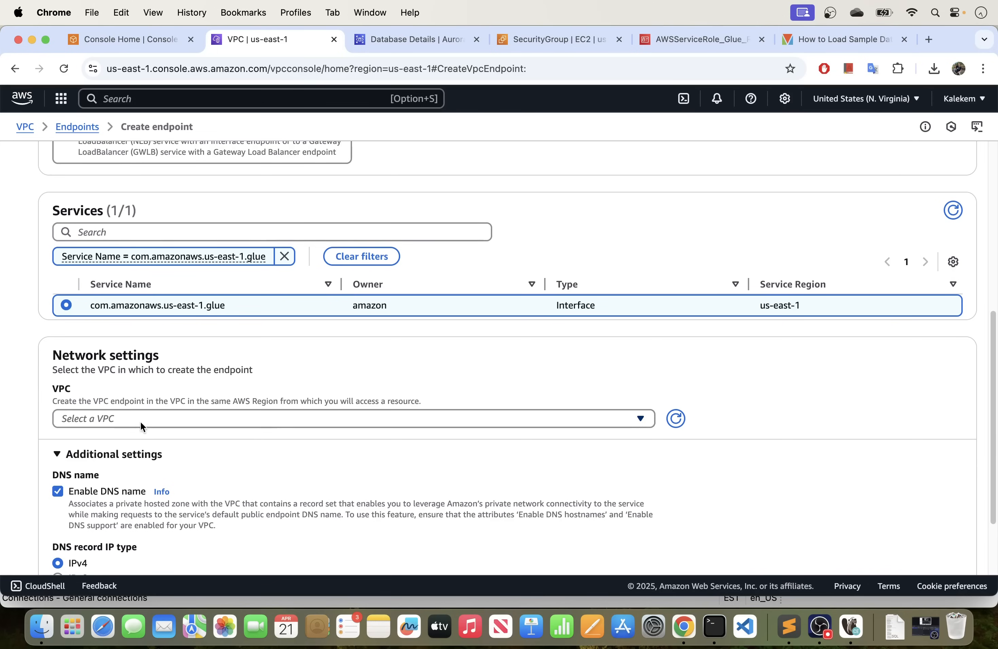
left_click(141, 420)
left_click(92, 465)
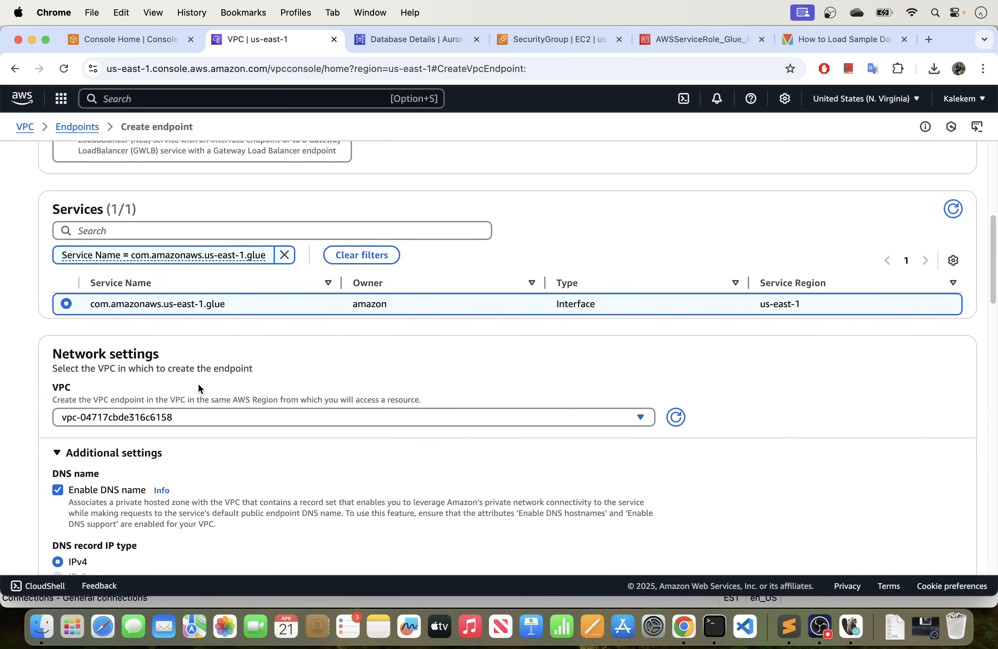
Enable all six availability zones for the Glue endpoint and choose the offered subnets for us-east-1a, us-east-1b and us-east-1c.
scroll(199, 384, "down", 2)
scroll(200, 384, "down", 10)
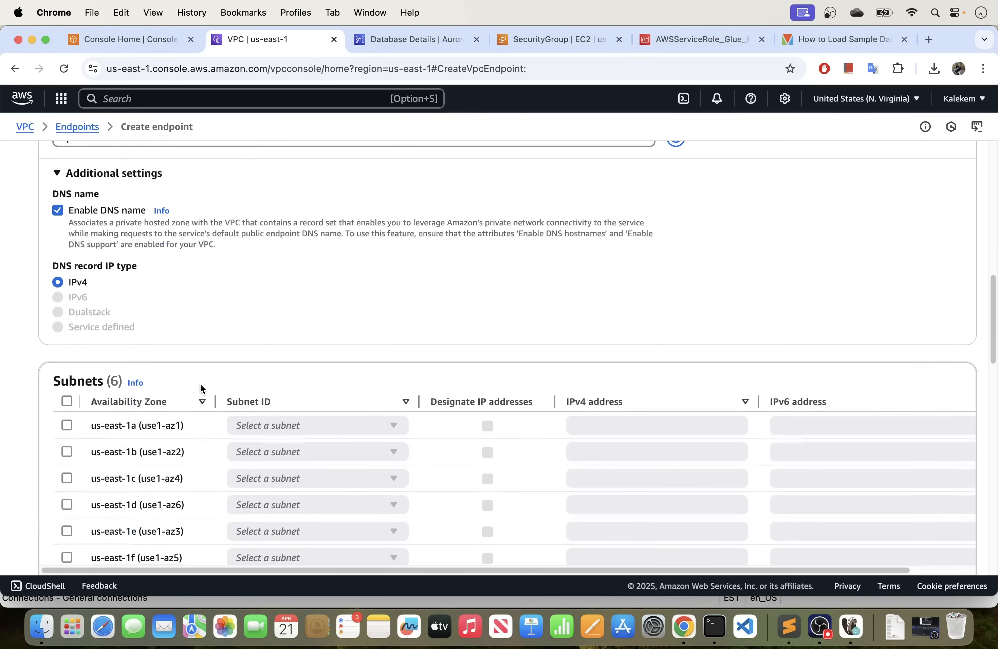
left_click(67, 376)
scroll(271, 283, "down", 6)
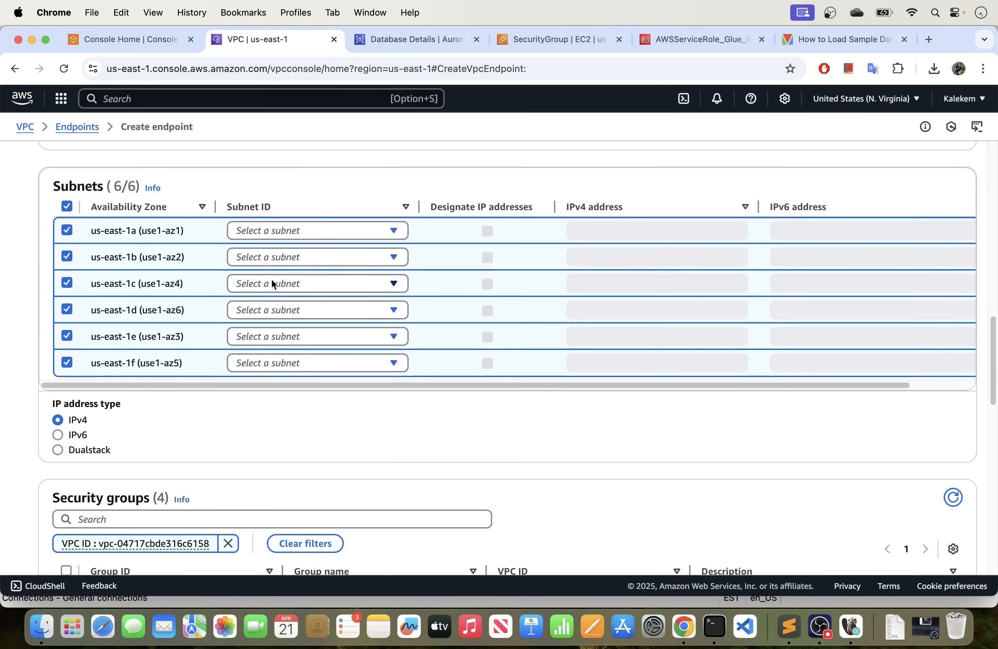
left_click(314, 231)
left_click(313, 255)
left_click(310, 258)
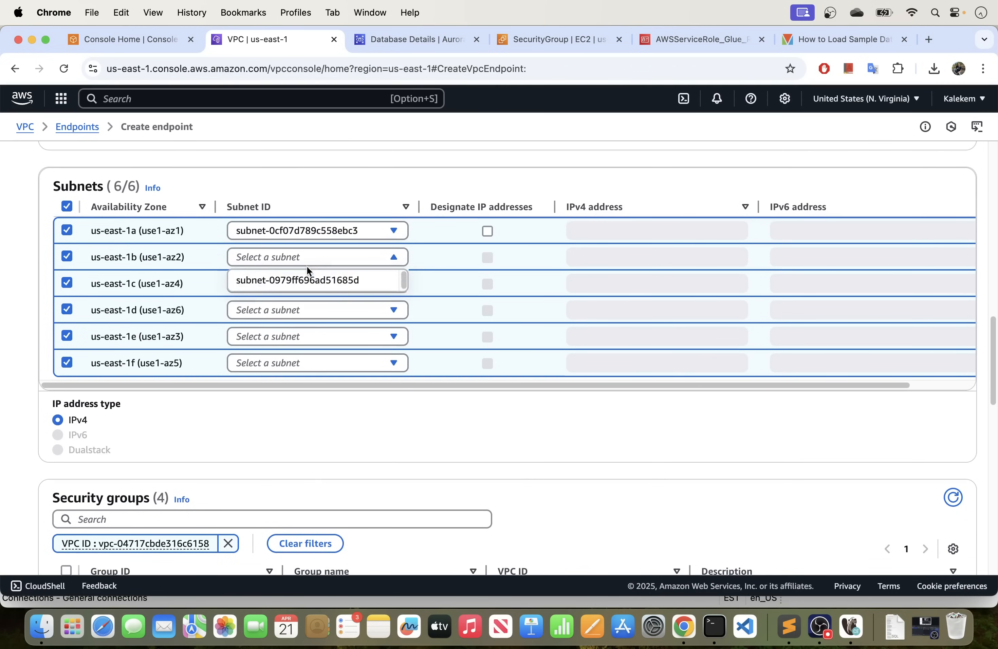
left_click(298, 280)
left_click(297, 284)
left_click(287, 309)
Choose the offered subnets for us-east-1d, us-east-1e and us-east-1f on the Glue endpoint.
left_click(287, 309)
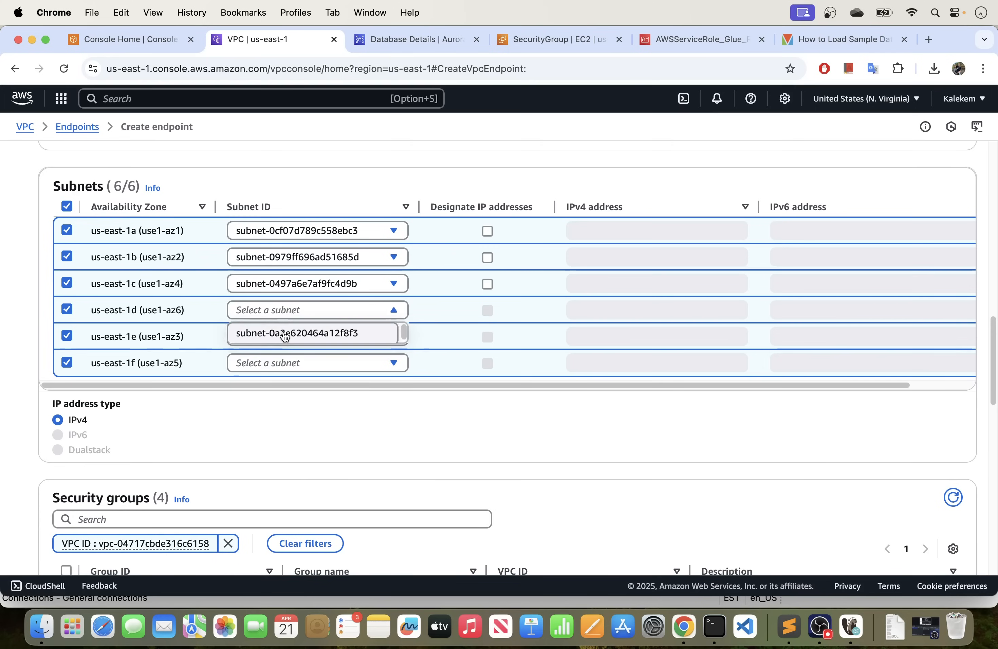
left_click(283, 336)
left_click(281, 337)
left_click(280, 359)
left_click(281, 360)
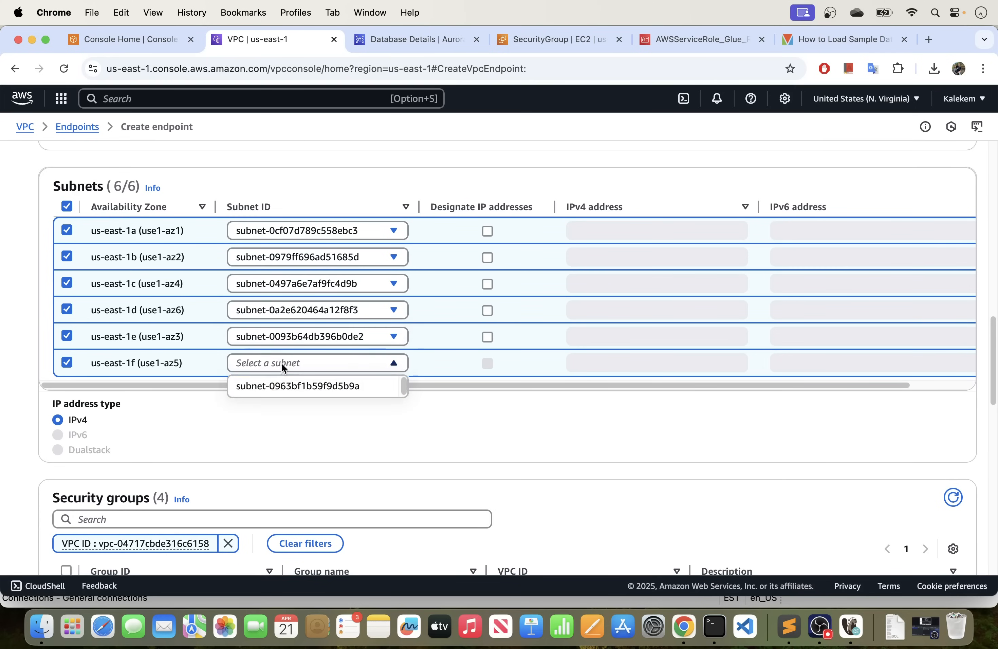
left_click(273, 384)
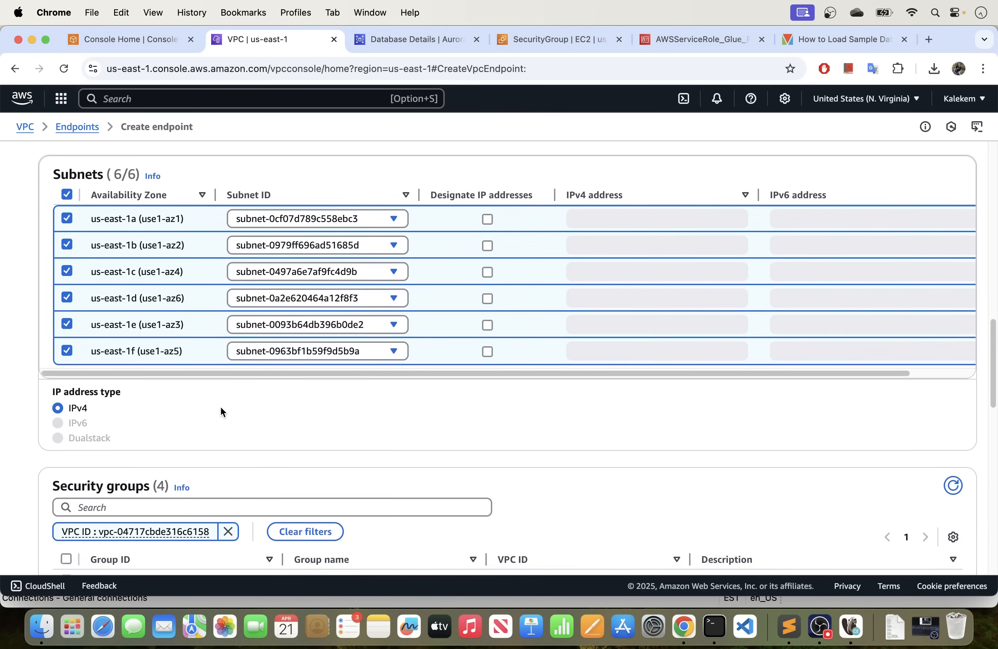
Assign mysql_security_group to the Glue endpoint, leave the policy on full access, and create the endpoint.
scroll(221, 406, "down", 5)
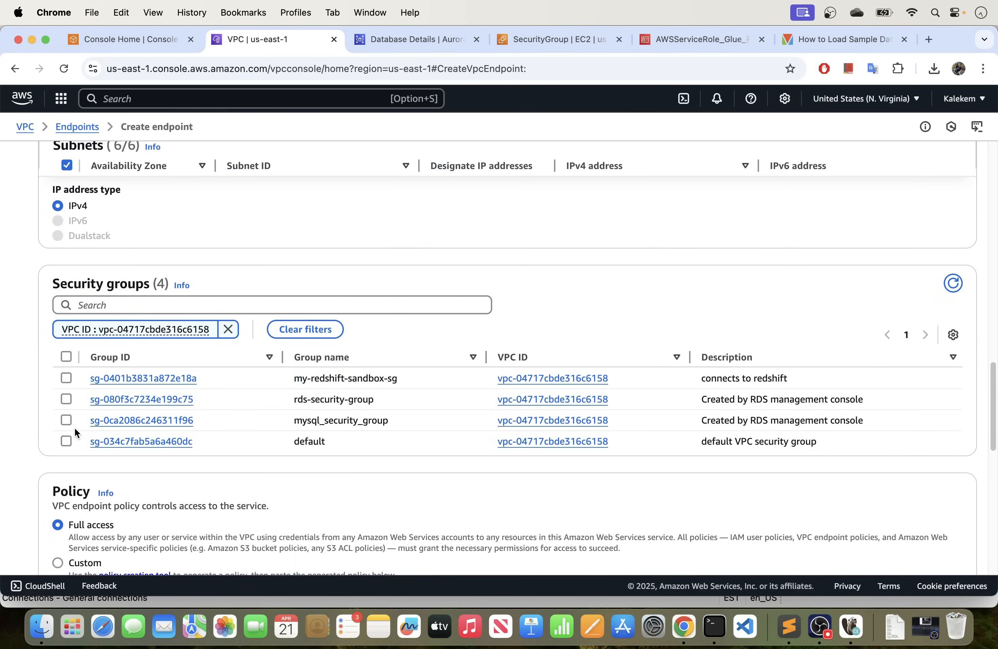
left_click(68, 420)
scroll(373, 439, "down", 6)
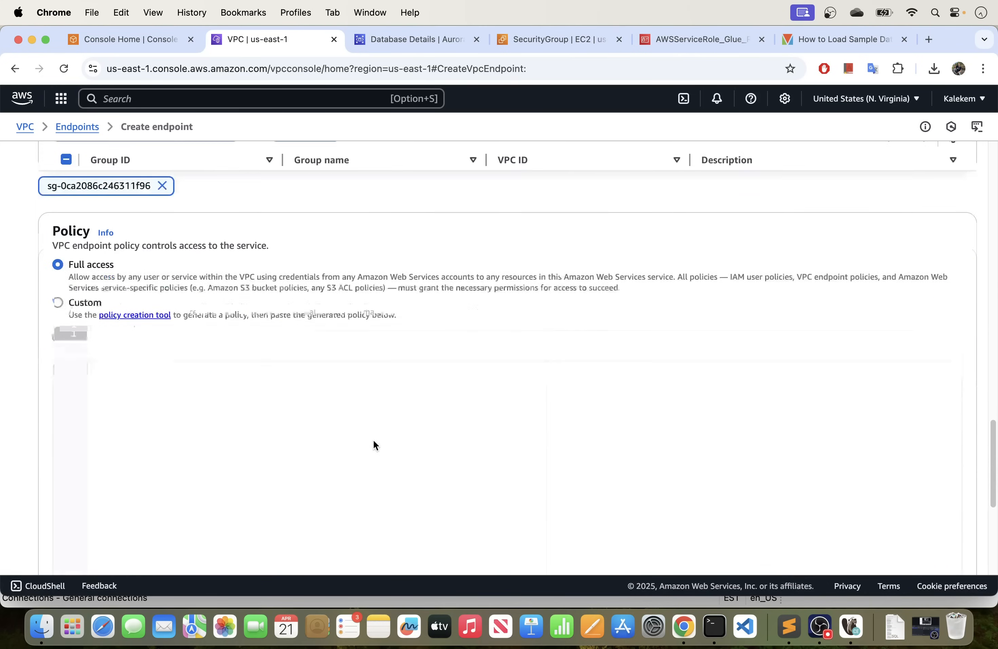
scroll(443, 330, "down", 8)
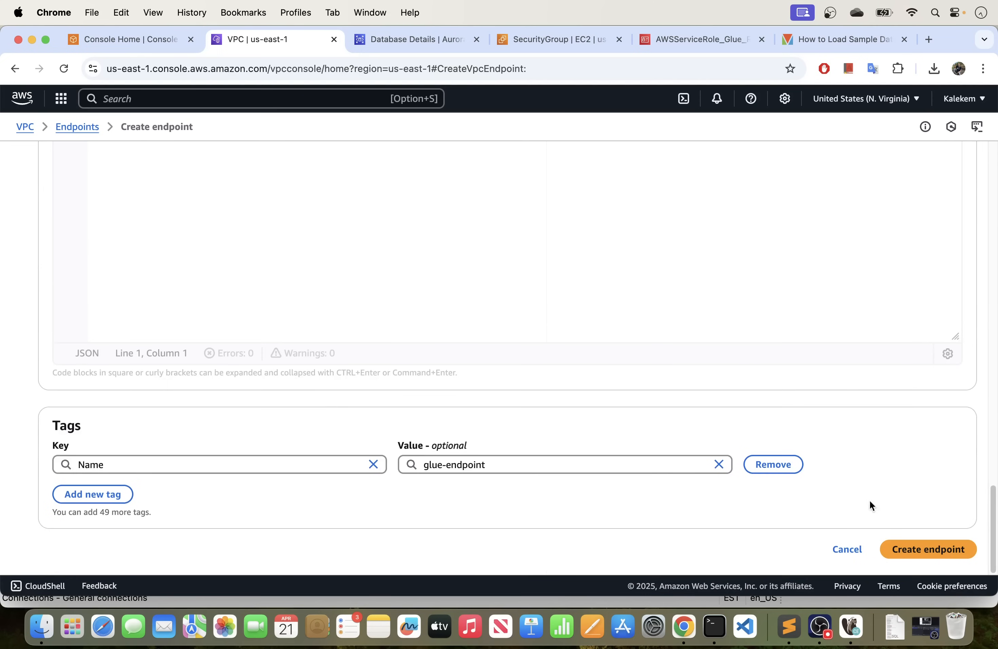
left_click(927, 549)
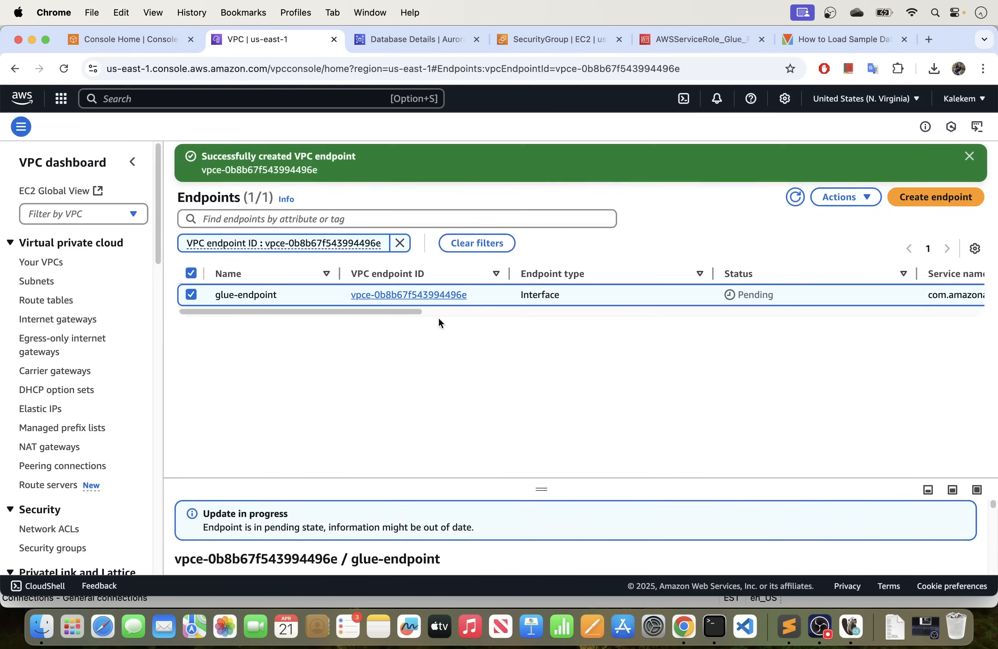
Start creating another VPC endpoint and set its name tag to secret-manager-endpoint.
left_click(935, 198)
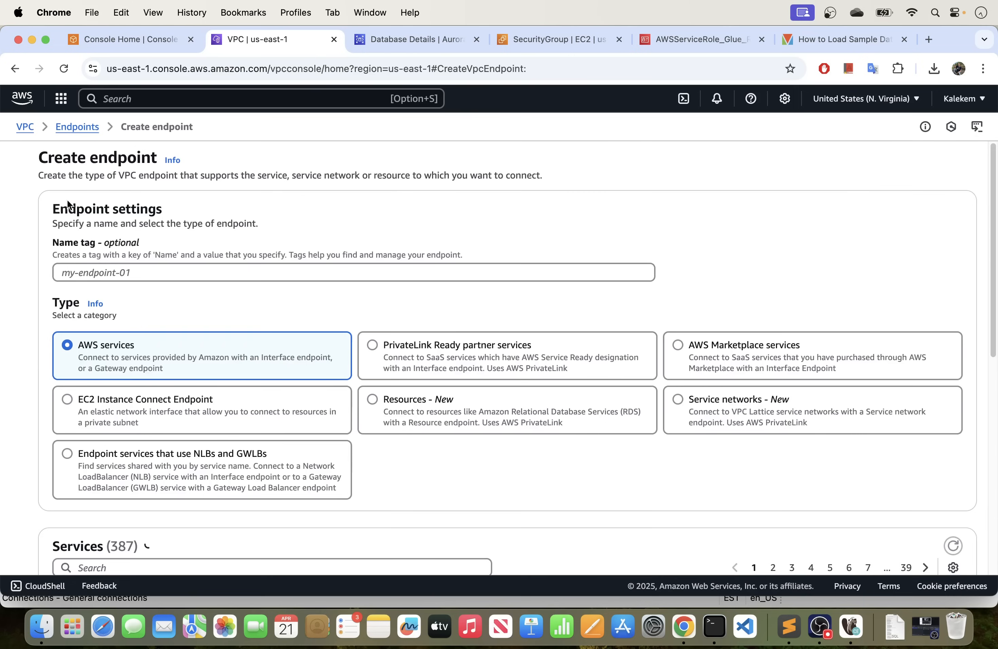
left_click(142, 273)
type("s")
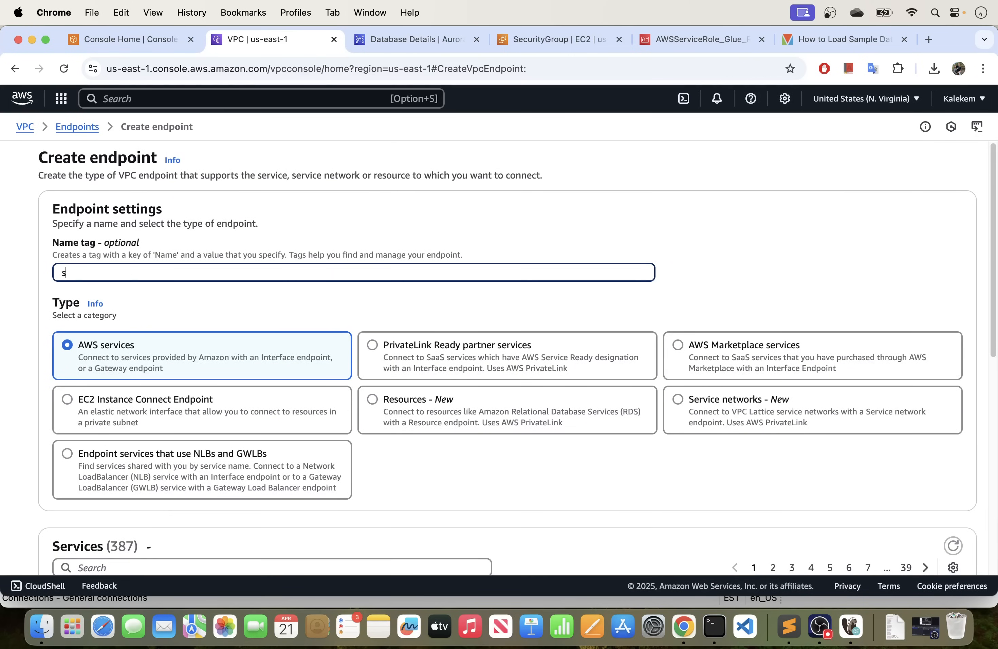
type("ecret-manager")
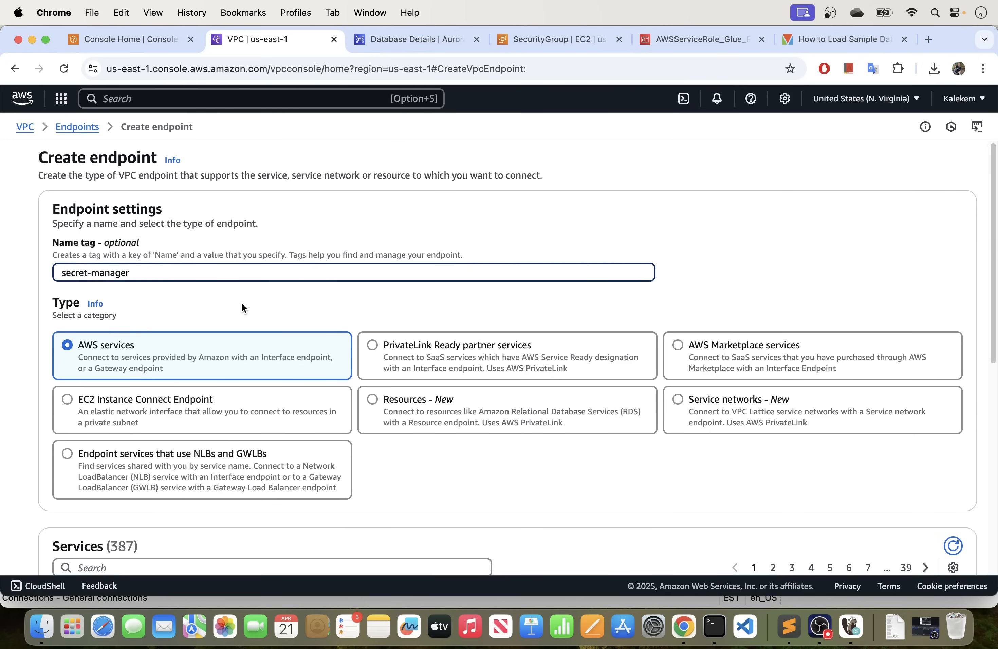
scroll(242, 303, "down", 2)
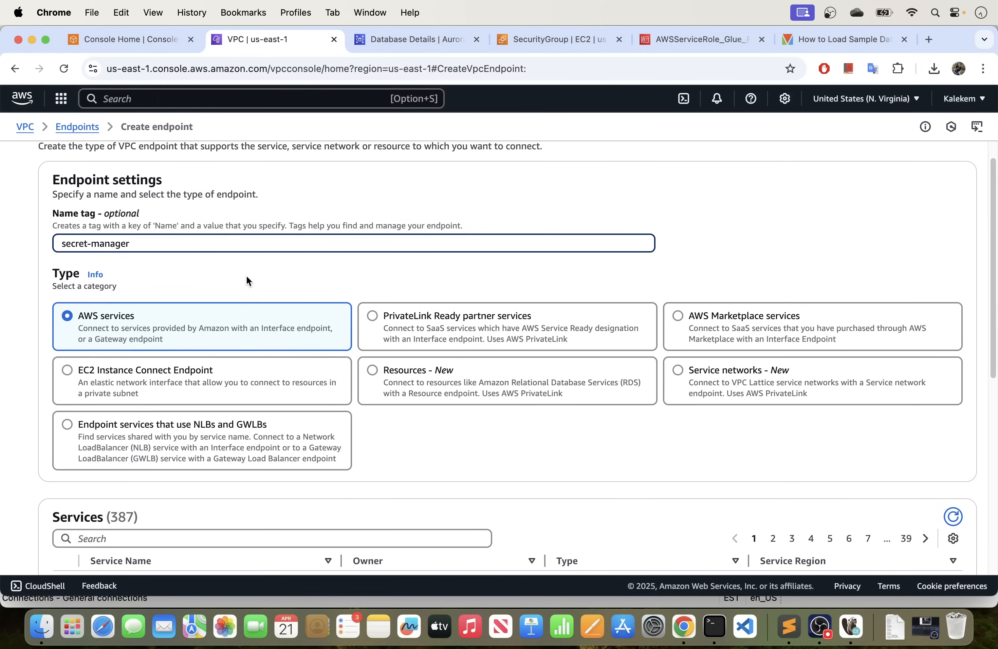
scroll(265, 277, "down", 1)
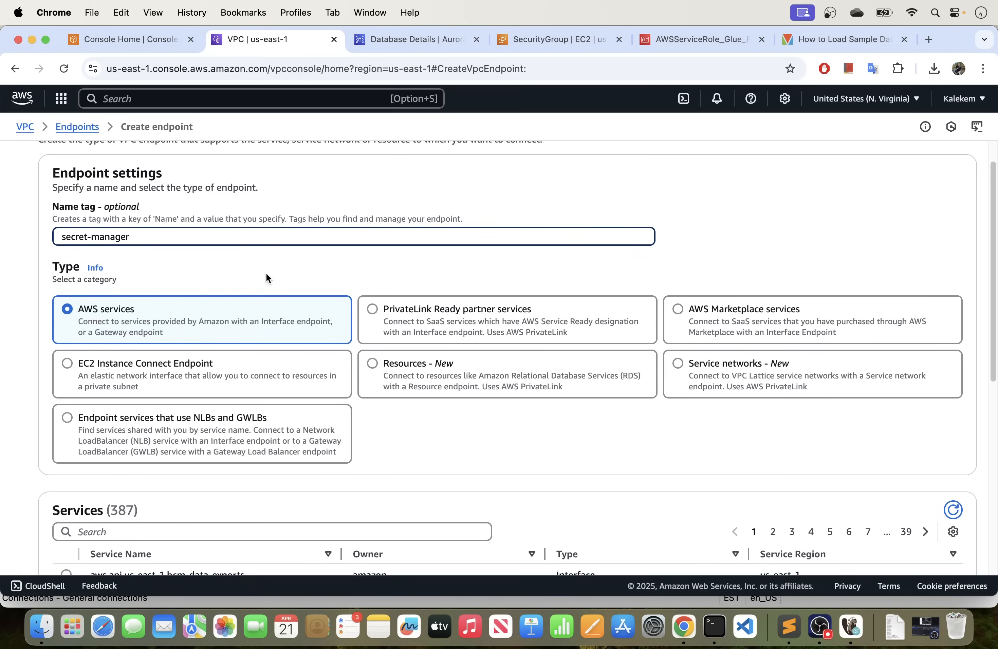
scroll(267, 275, "down", 1)
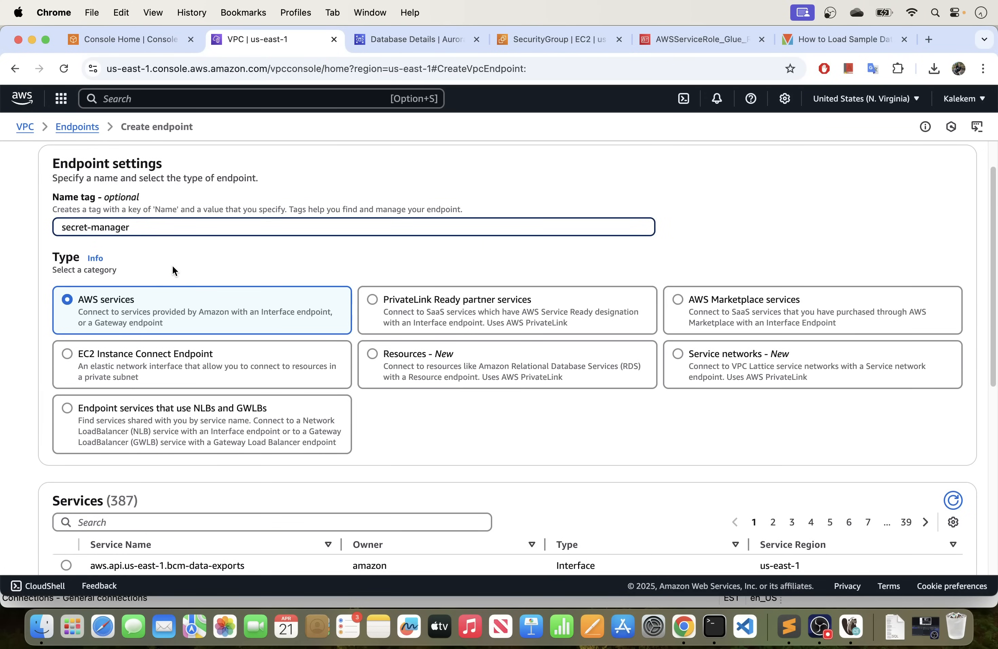
scroll(173, 267, "down", 5)
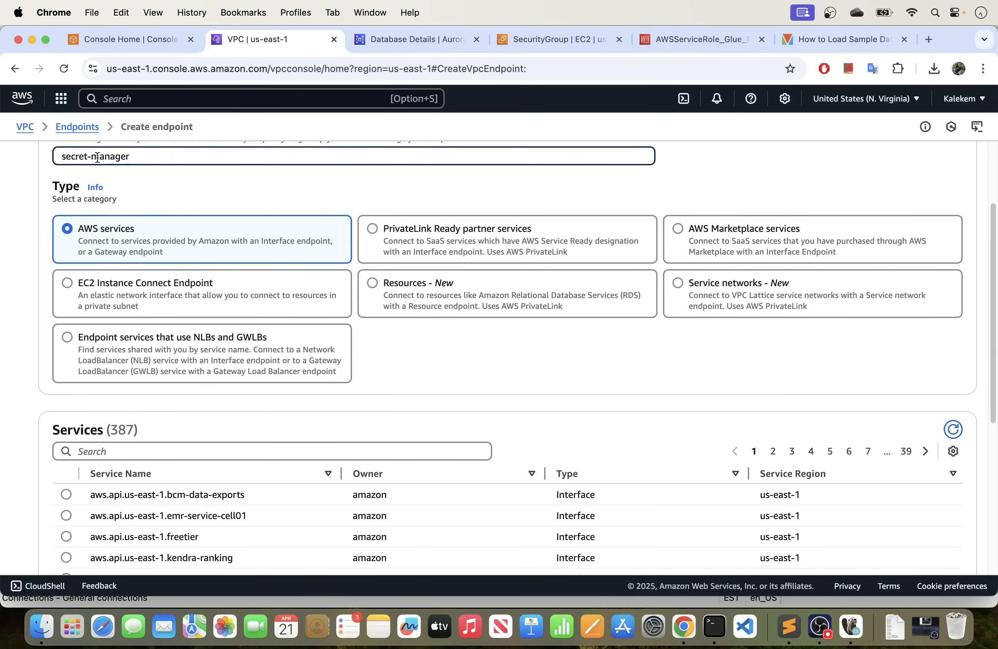
type("-endpoint")
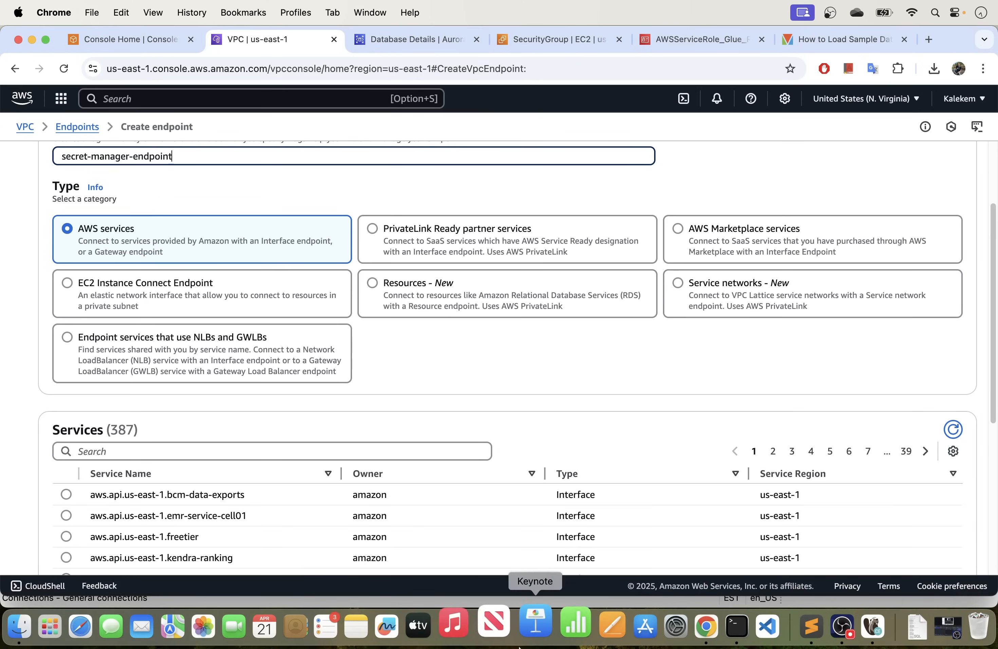
Filter the endpoint services for secret and select the com.amazonaws.us-east-1.secretsmanager interface service.
left_click(264, 449)
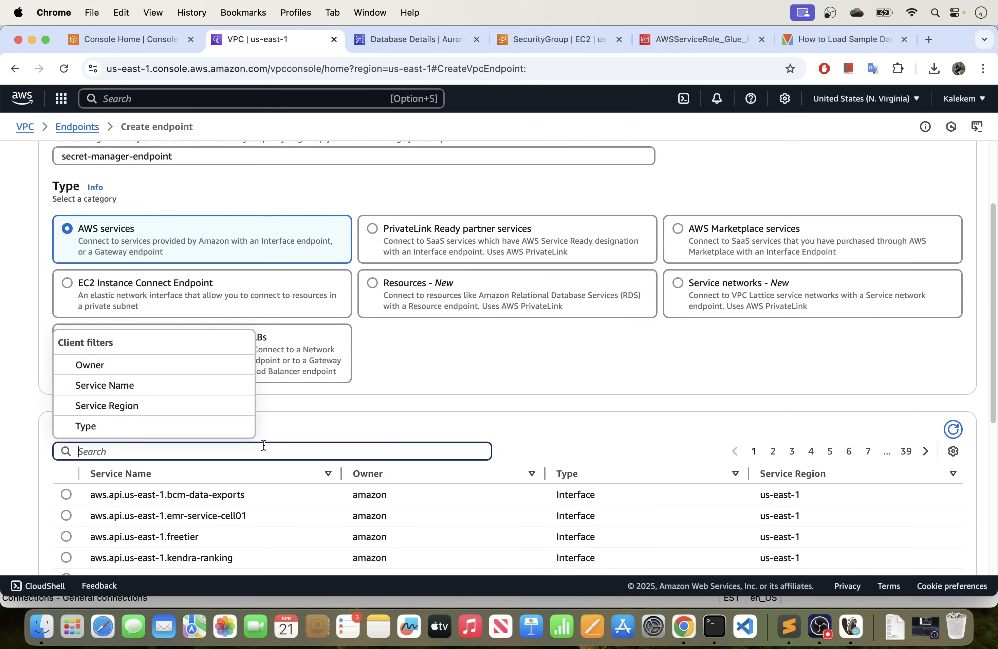
type("secret")
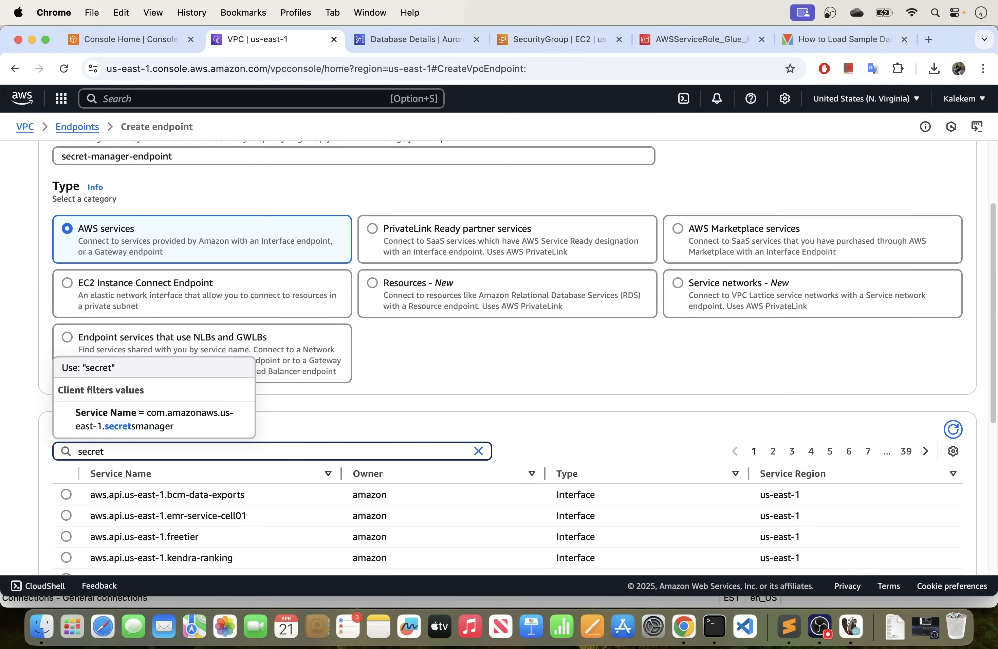
left_click(193, 424)
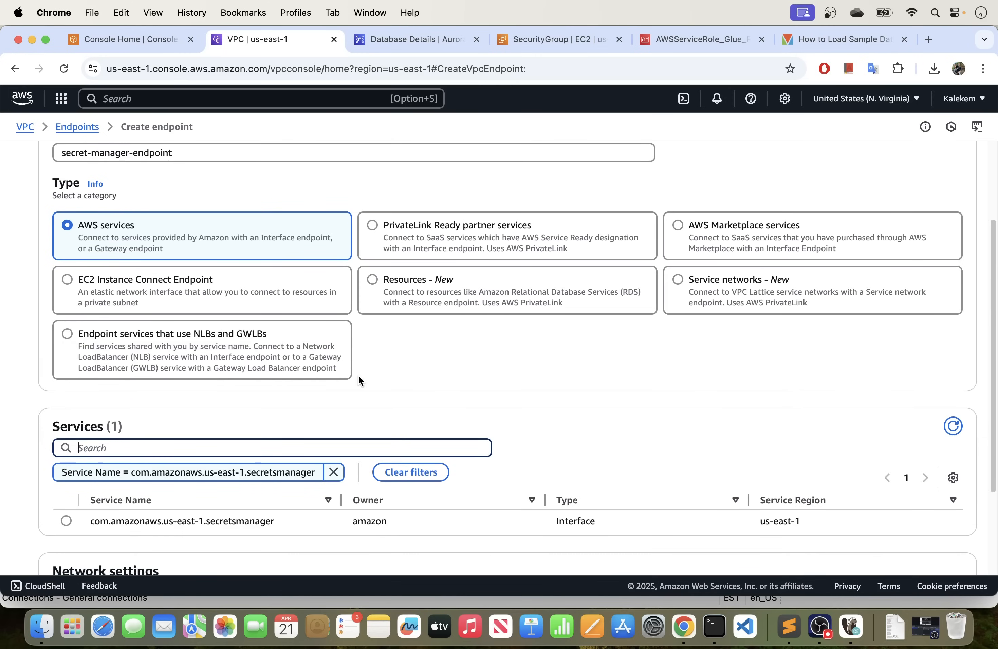
scroll(358, 376, "down", 4)
left_click(65, 392)
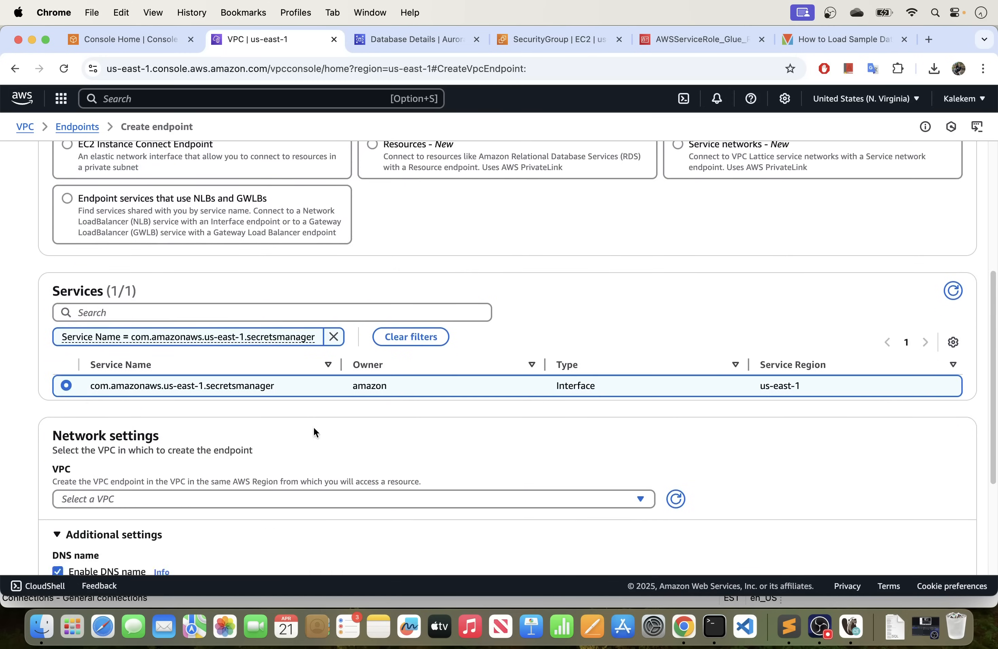
Set the Secrets Manager endpoint's network to VPC vpc-04717cbde316c6158.
scroll(314, 427, "down", 3)
left_click(217, 378)
left_click(157, 419)
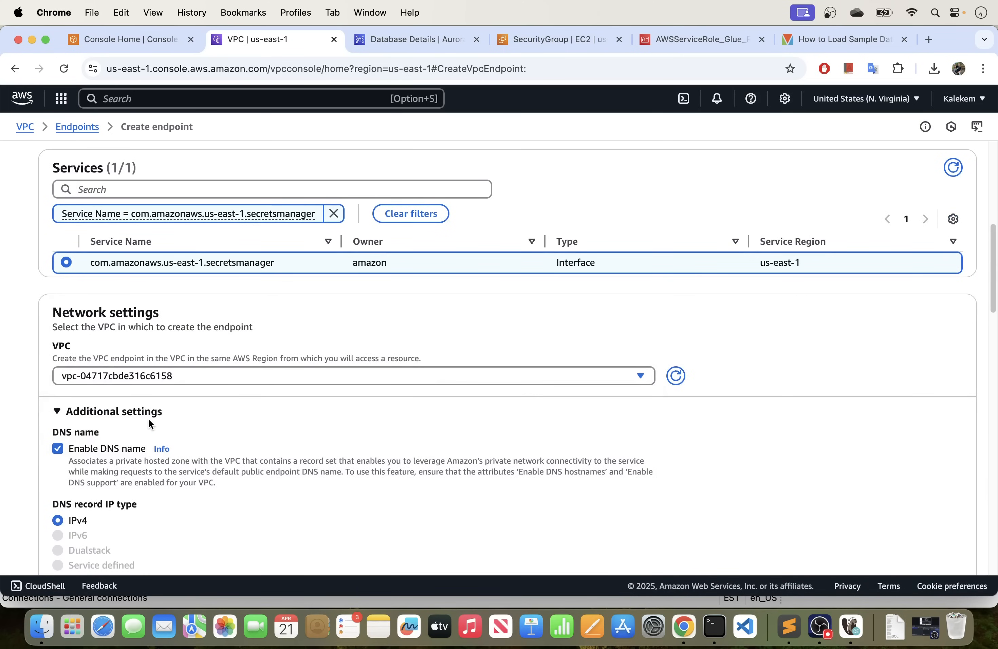
Enable all six availability zones for the Secrets Manager endpoint and choose the offered subnets for us-east-1a, us-east-1b and us-east-1c.
scroll(148, 419, "down", 3)
scroll(96, 419, "down", 4)
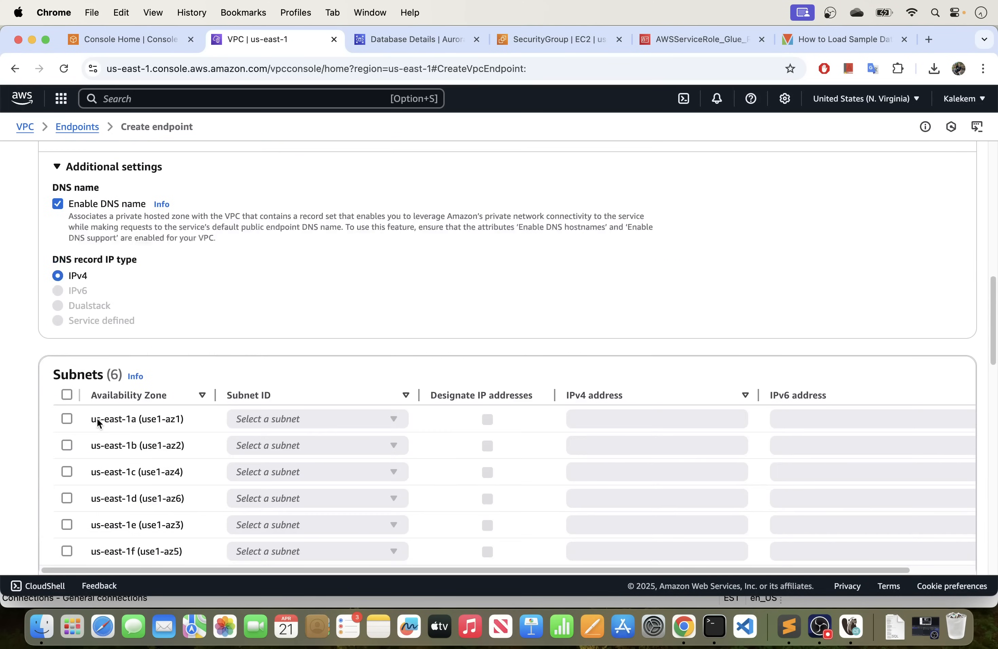
left_click(67, 392)
scroll(229, 385, "down", 5)
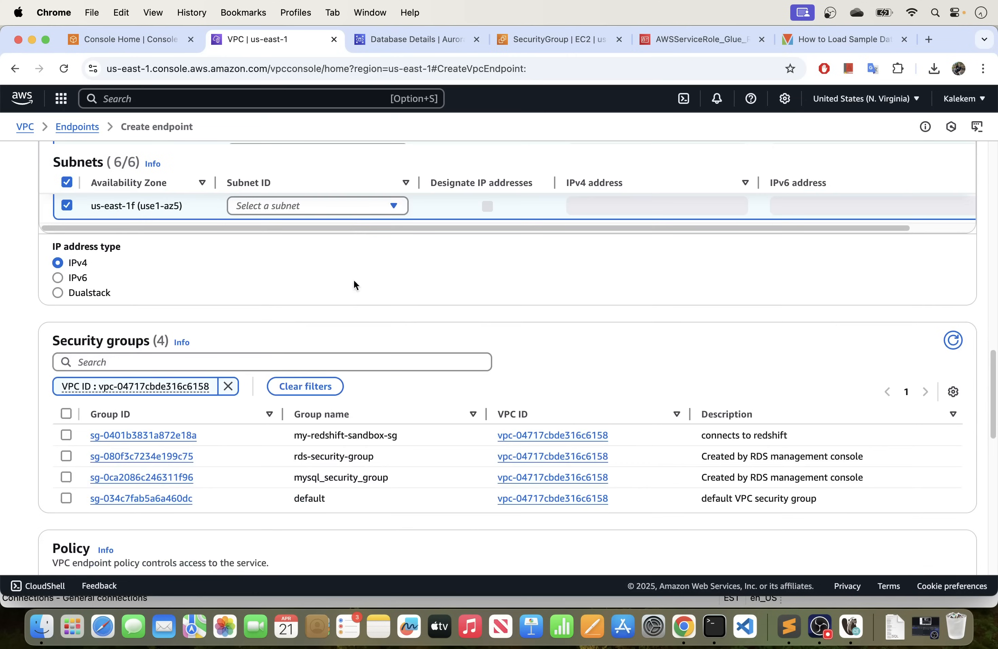
scroll(353, 279, "up", 5)
left_click(337, 420)
left_click(330, 442)
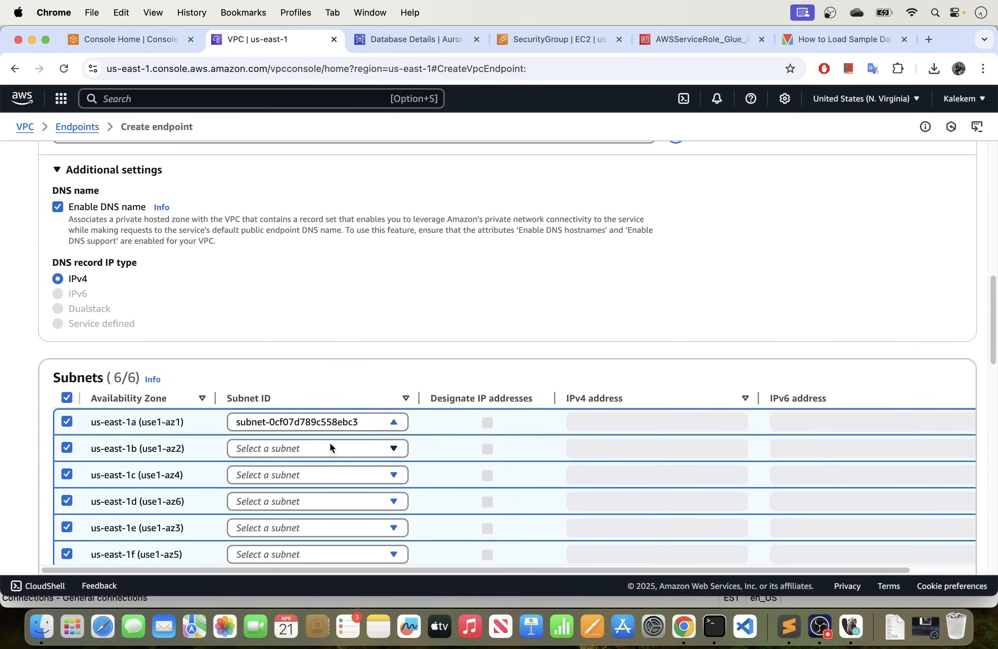
left_click(330, 448)
left_click(310, 469)
left_click(301, 476)
left_click(291, 497)
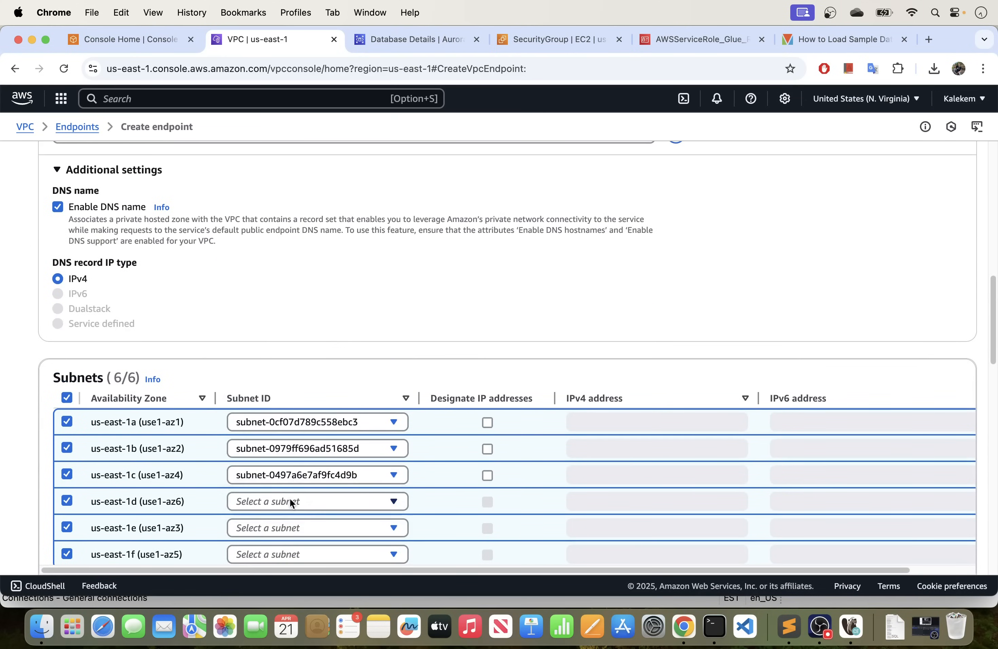
Choose the offered subnets for us-east-1d, us-east-1e and us-east-1f on the Secrets Manager endpoint.
left_click(289, 498)
left_click(285, 479)
left_click(284, 529)
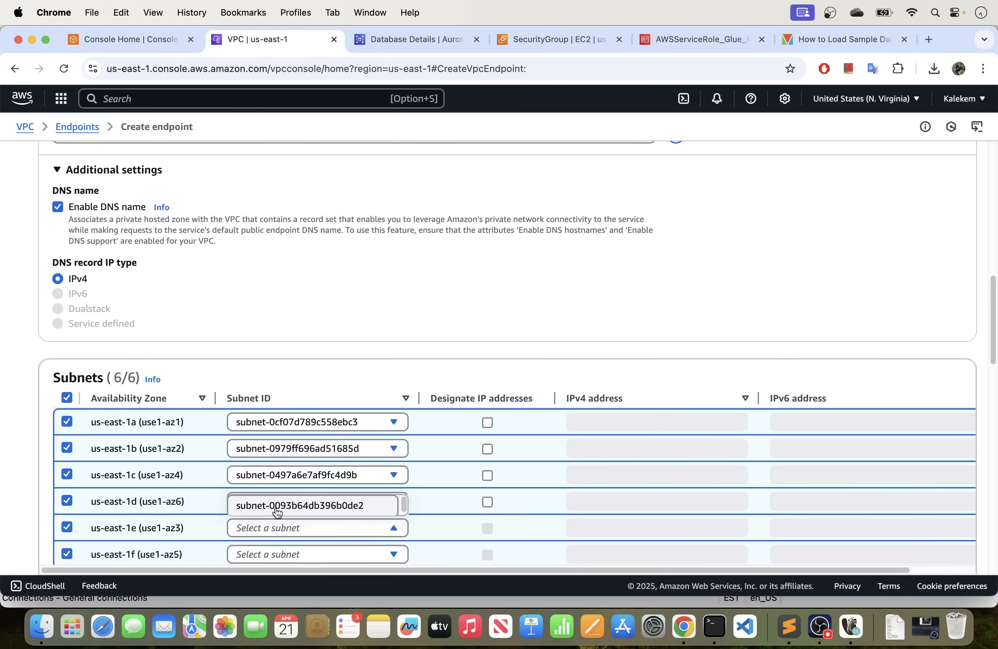
left_click(277, 506)
left_click(278, 552)
left_click(262, 527)
Assign mysql_security_group to the Secrets Manager endpoint, leave the policy on full access, and create the endpoint.
scroll(294, 424, "down", 4)
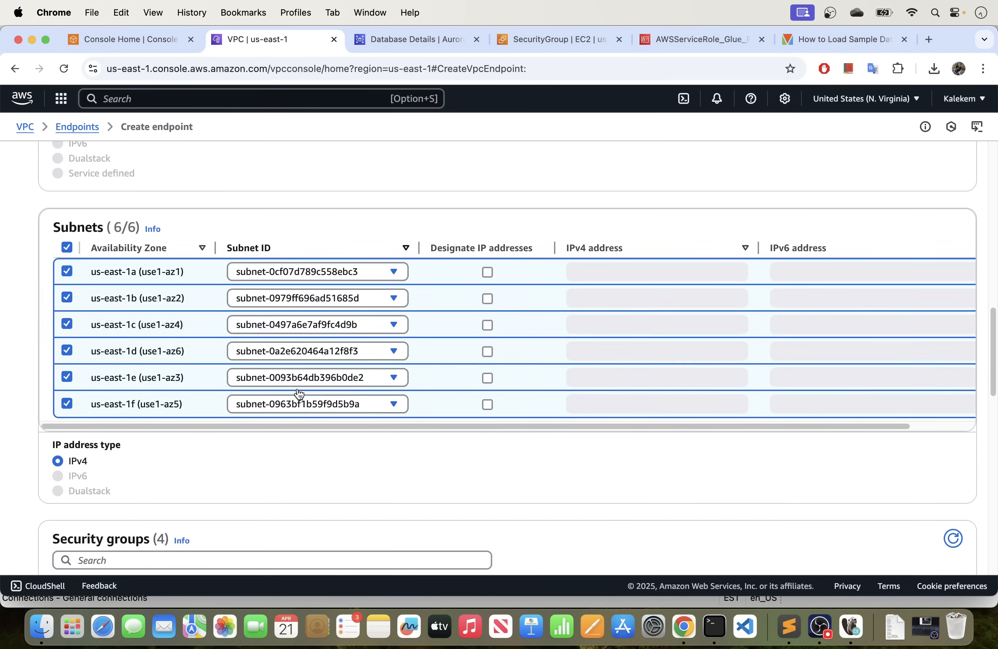
scroll(218, 354, "down", 5)
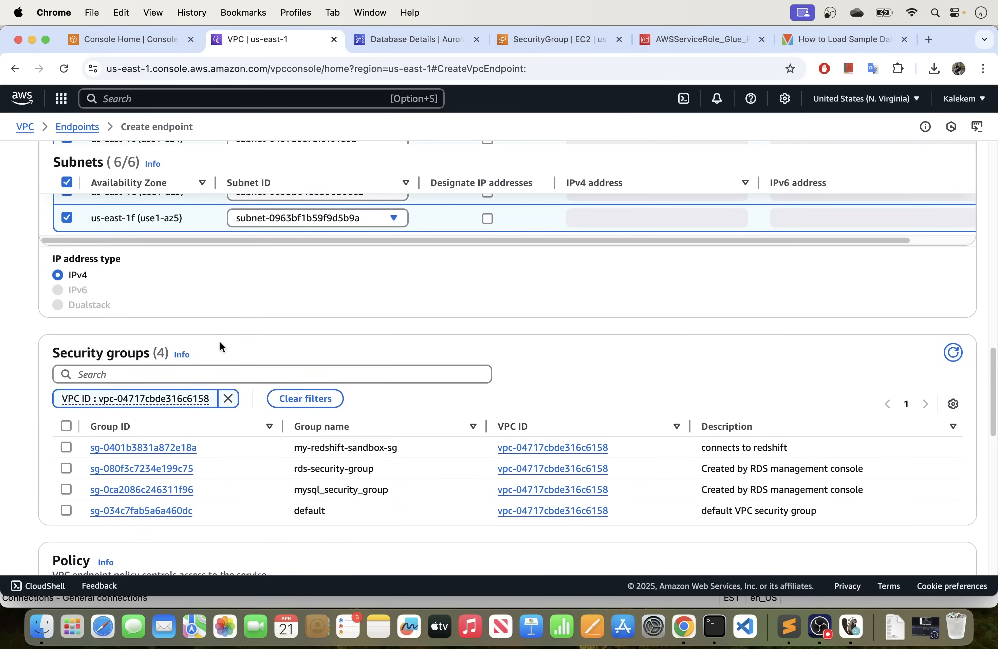
left_click(68, 489)
scroll(236, 482, "down", 8)
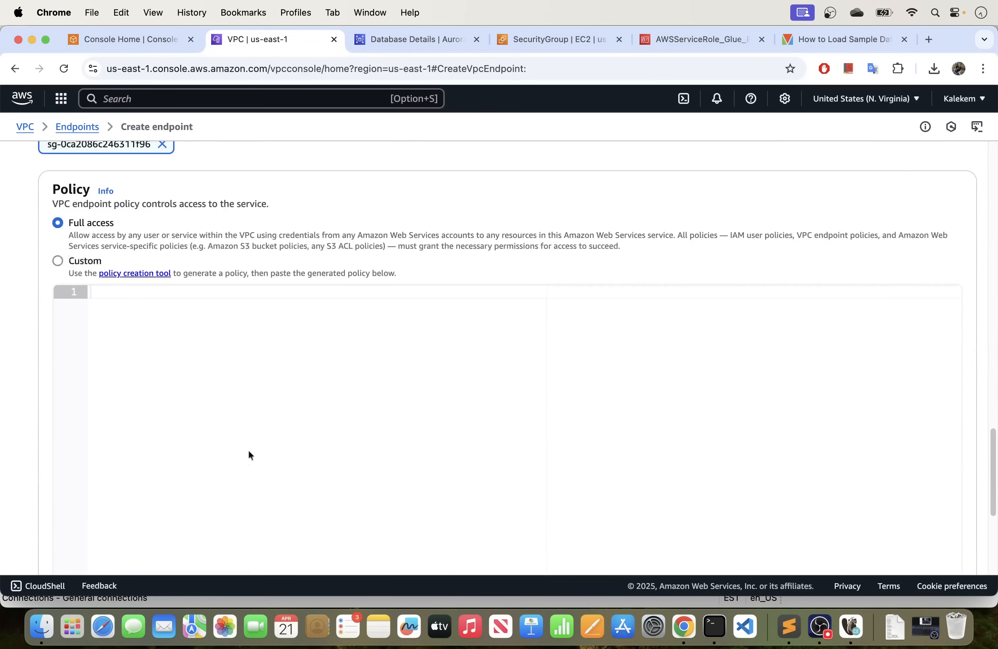
scroll(273, 432, "down", 10)
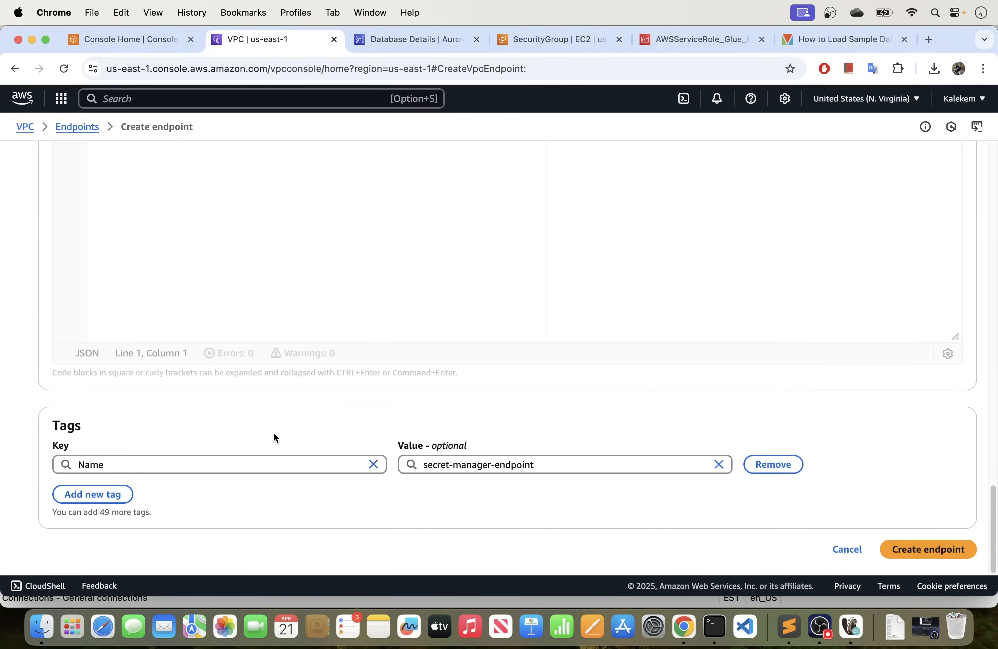
left_click(945, 554)
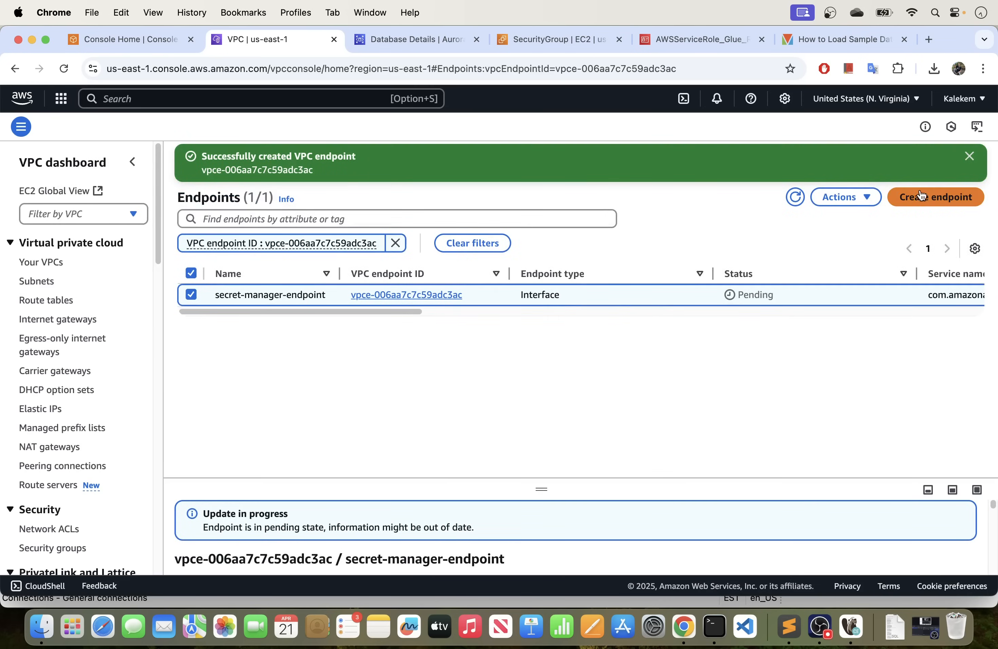
Start creating another VPC endpoint and set its name tag to sts-endpoint.
left_click(921, 195)
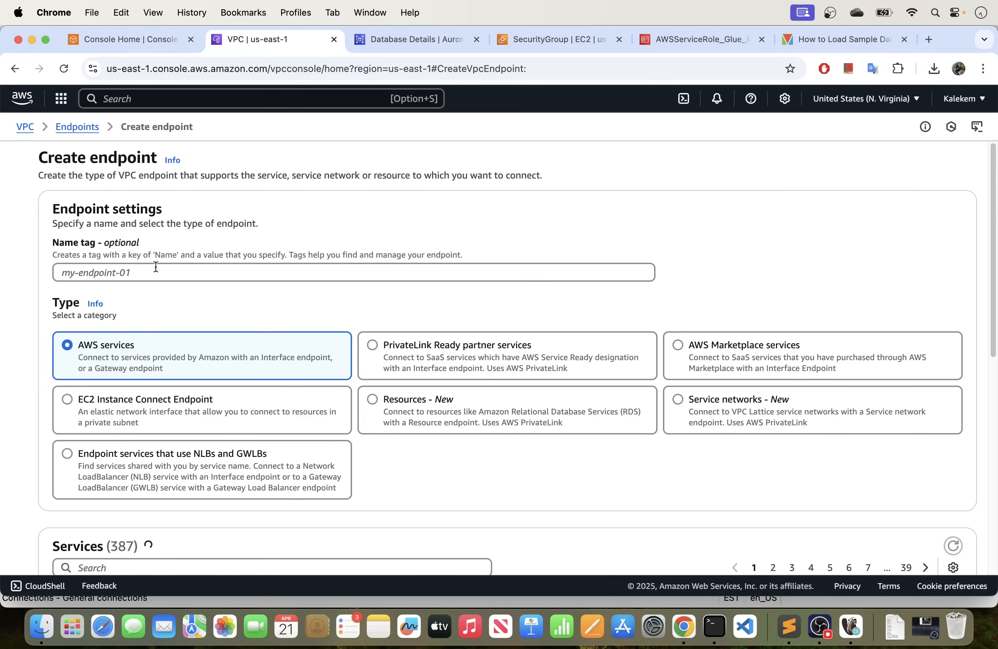
left_click(156, 266)
type("sts-endpoint")
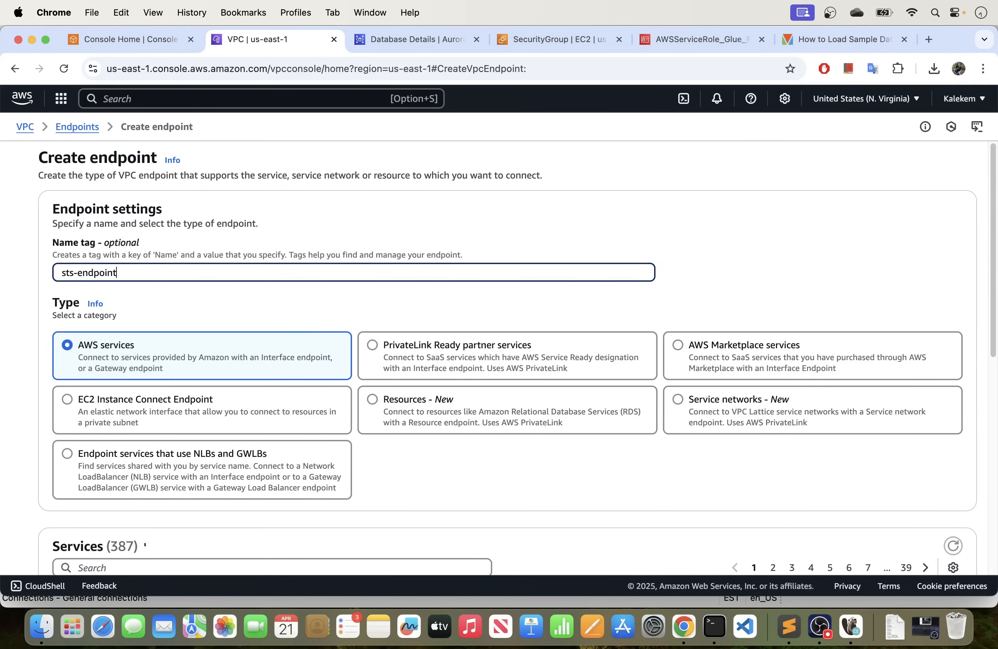
Filter the AWS services for sts and select com.amazonaws.us-east-1.sts as the endpoint's service.
scroll(171, 292, "down", 4)
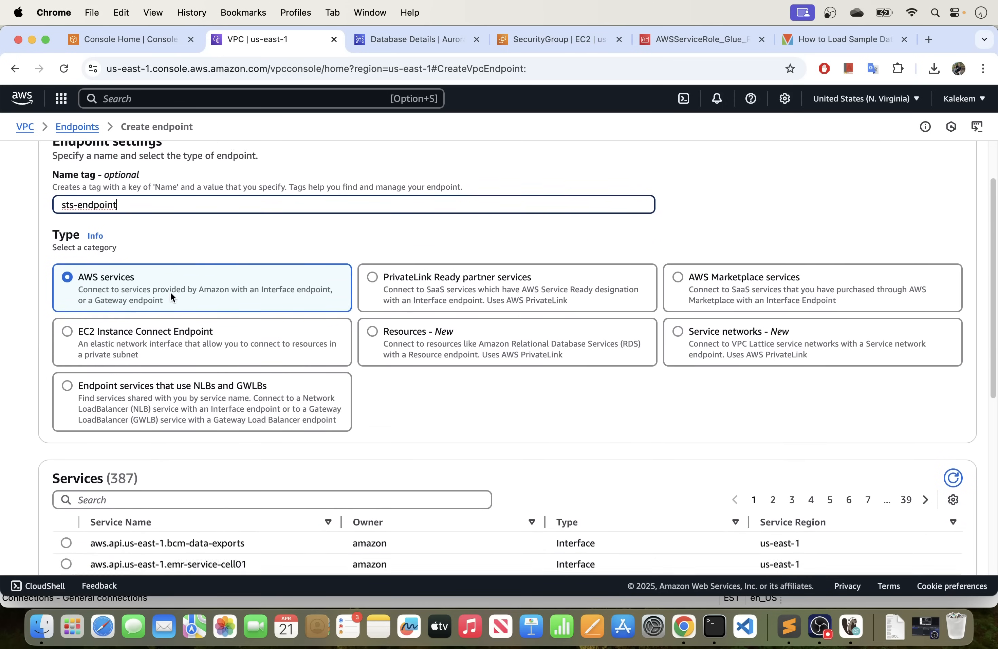
scroll(170, 292, "down", 4)
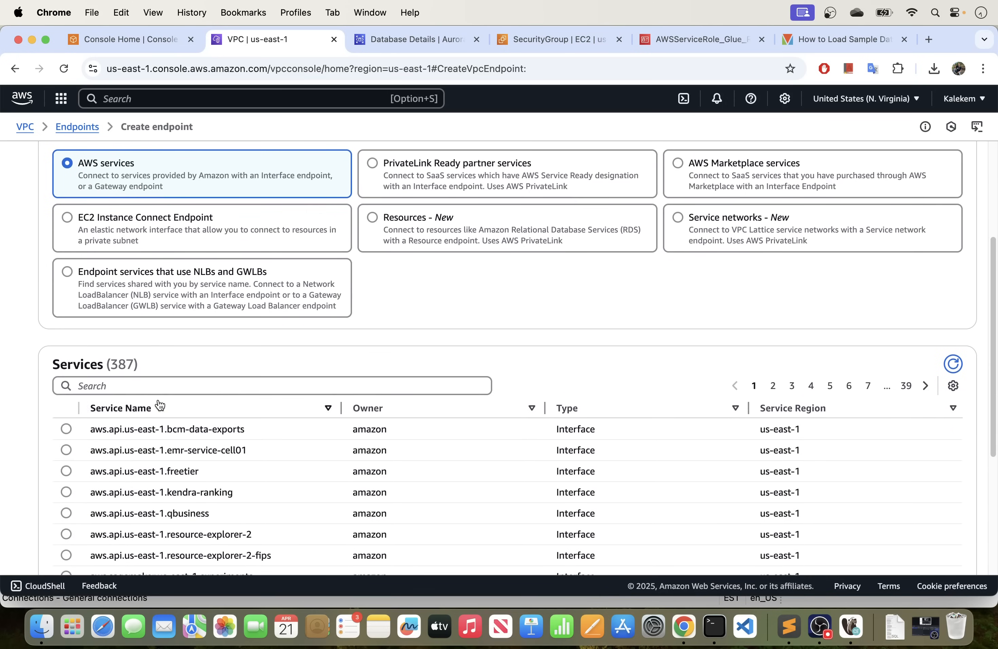
left_click(161, 381)
type("sts")
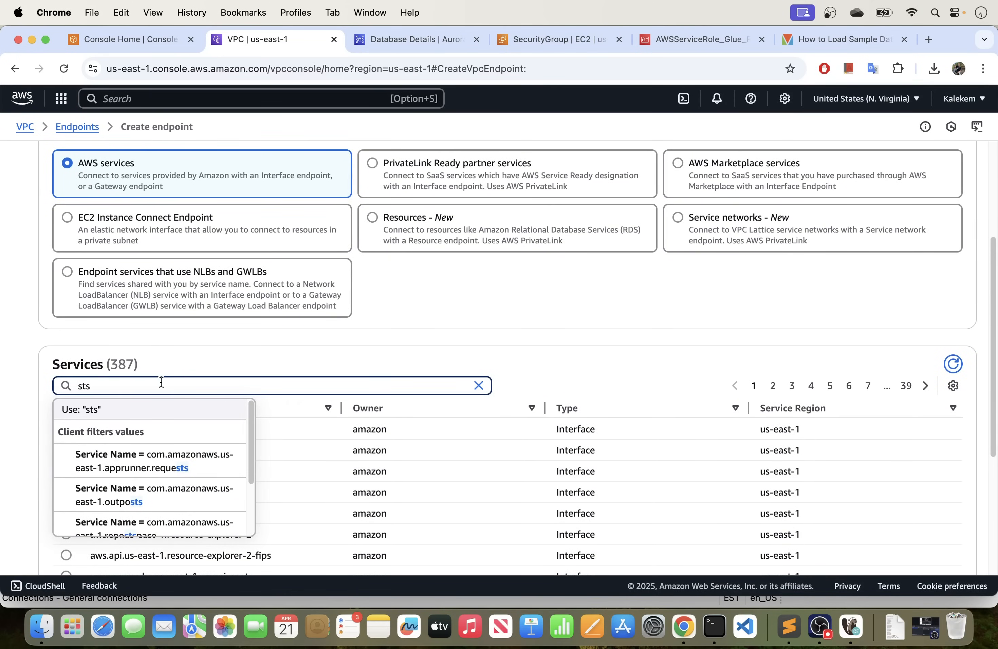
scroll(158, 468, "down", 3)
scroll(122, 476, "down", 5)
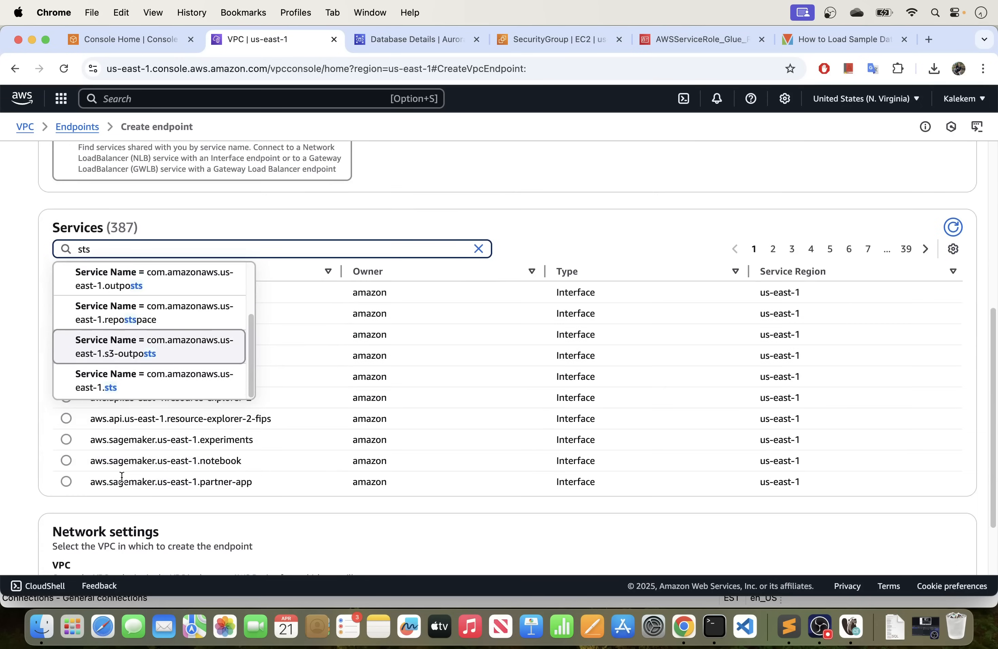
left_click(181, 382)
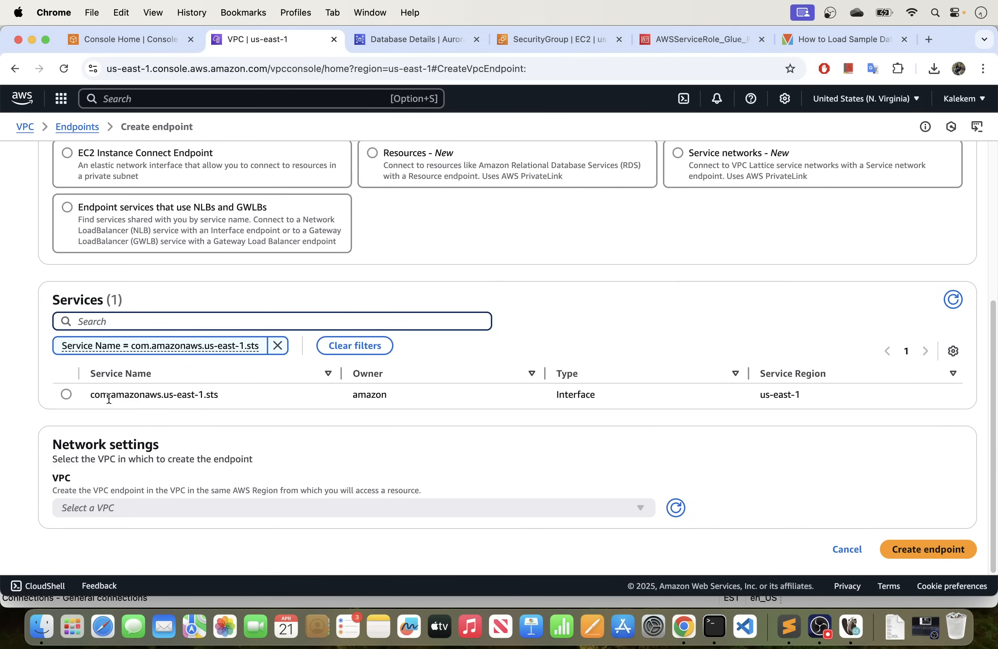
left_click(78, 399)
Place the STS endpoint in the default VPC and enable all six availability zones.
scroll(285, 417, "down", 3)
left_click(241, 384)
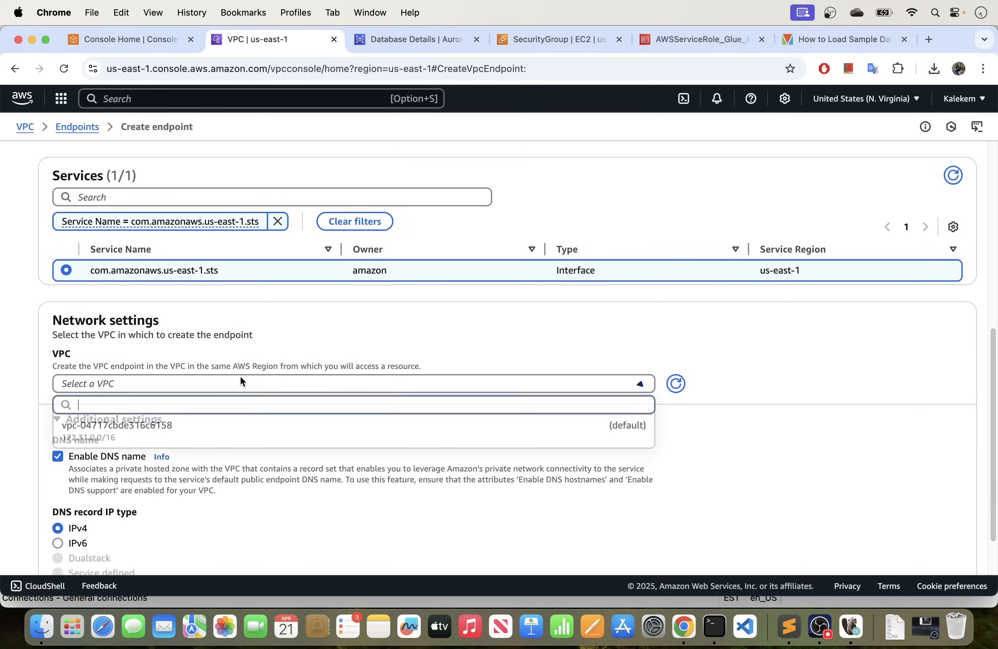
left_click(173, 435)
scroll(174, 424, "down", 6)
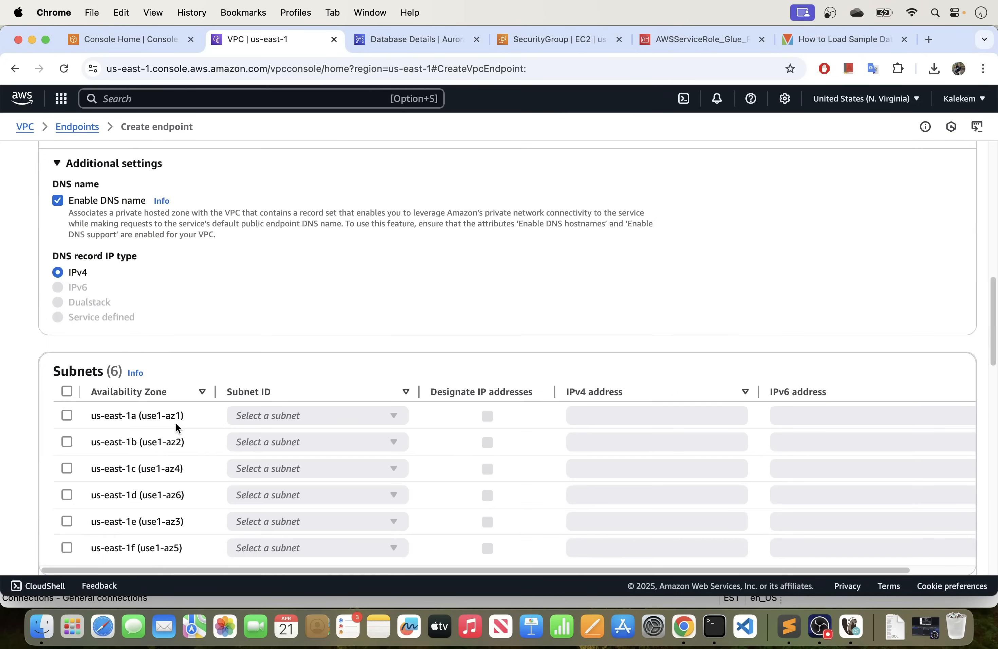
left_click(71, 391)
Choose the offered subnets for us-east-1a, us-east-1b and us-east-1c on the STS endpoint.
scroll(253, 328, "down", 3)
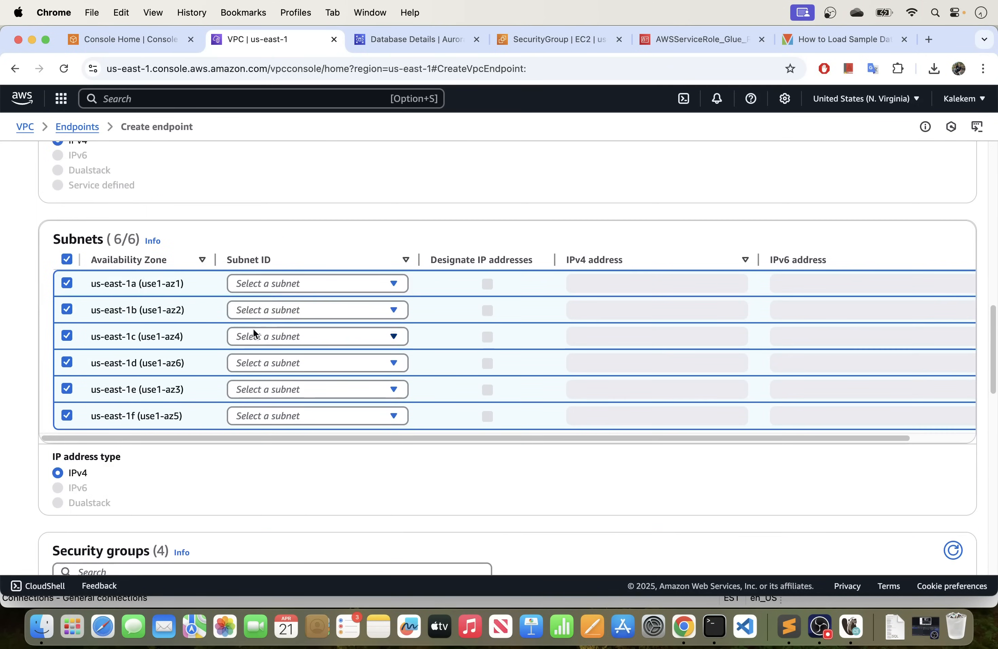
left_click(274, 285)
left_click(272, 309)
left_click(268, 310)
left_click(265, 331)
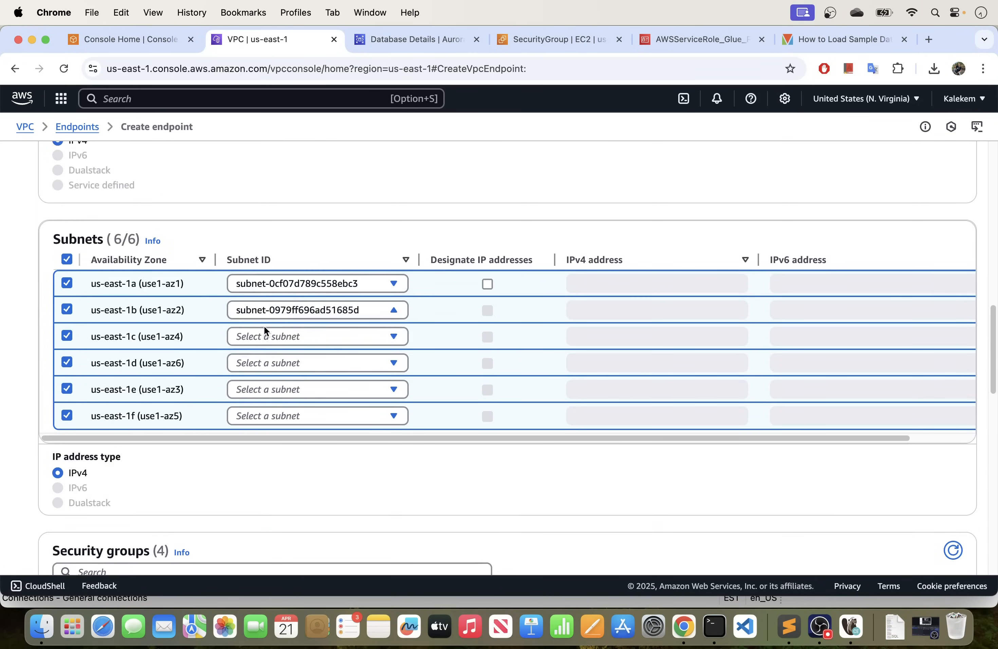
left_click(262, 337)
left_click(261, 359)
Choose the offered subnets for us-east-1d, us-east-1e and us-east-1f on the STS endpoint.
left_click(260, 363)
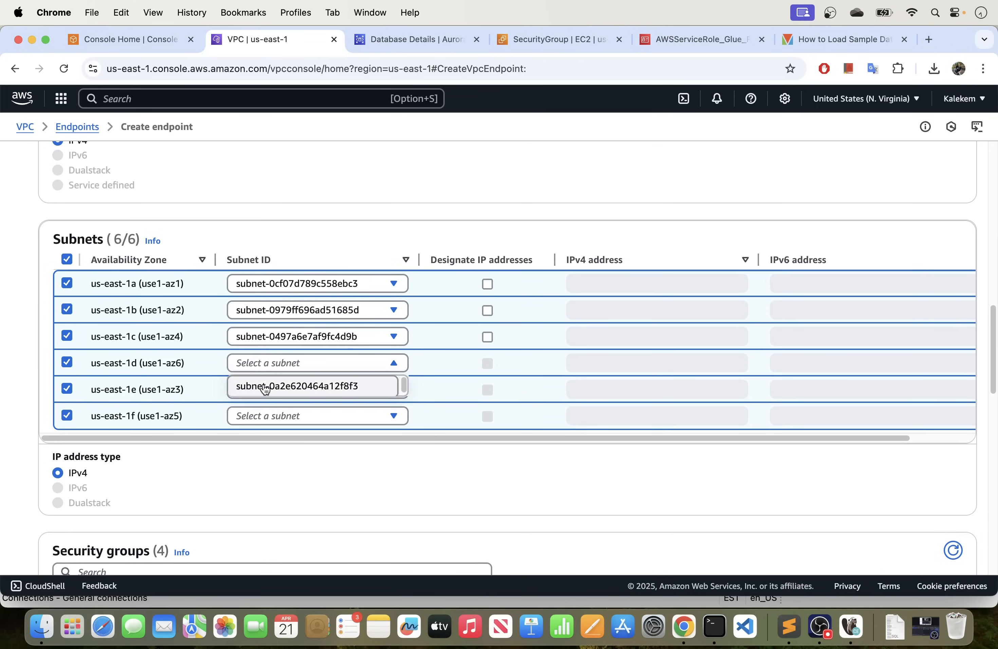
left_click(261, 385)
left_click(264, 390)
left_click(262, 412)
left_click(261, 415)
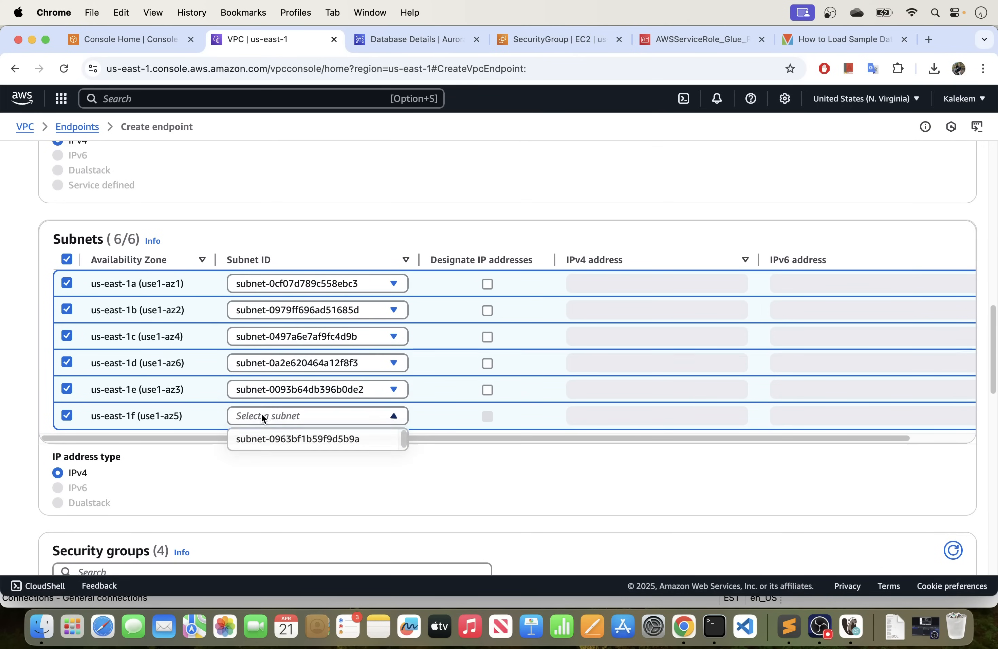
left_click(260, 437)
Assign mysql_security_group to the STS endpoint, leave the policy on full access, and create the endpoint.
scroll(261, 436, "down", 10)
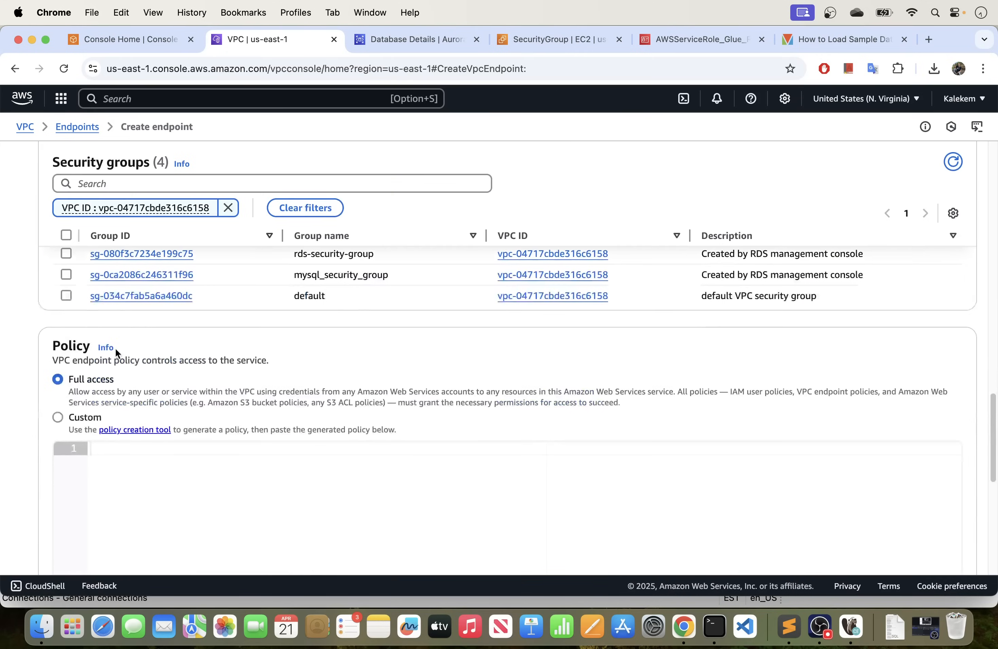
left_click(66, 274)
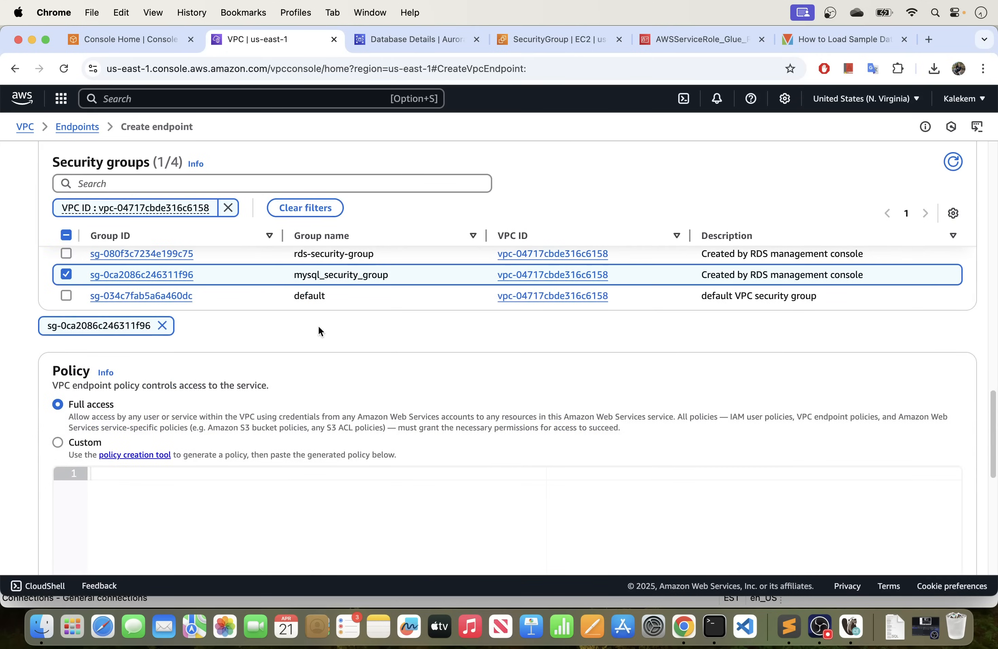
scroll(318, 324, "down", 1)
scroll(318, 322, "down", 12)
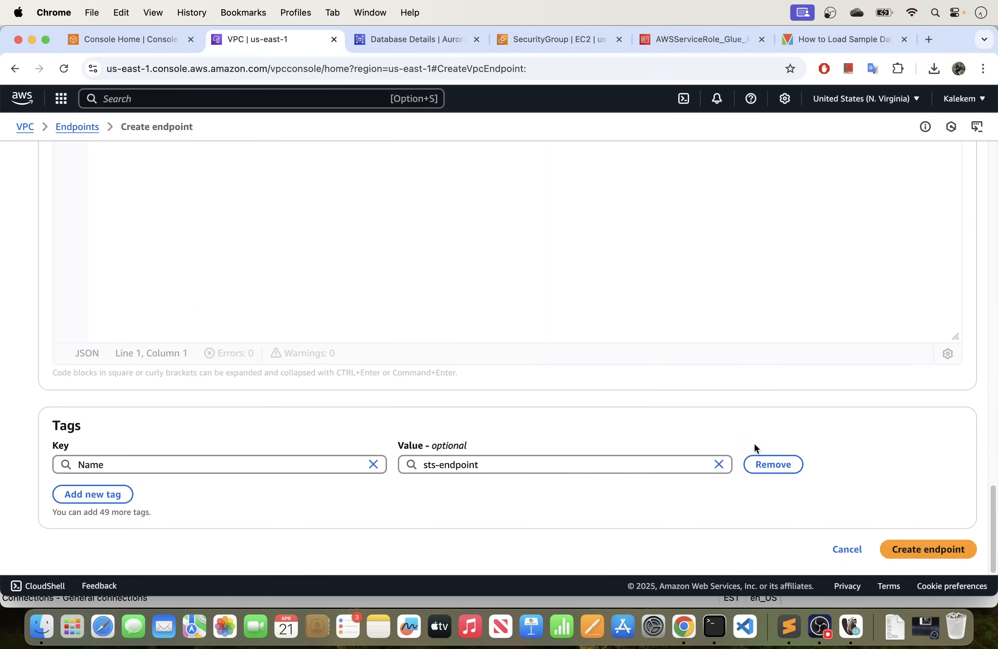
left_click(927, 546)
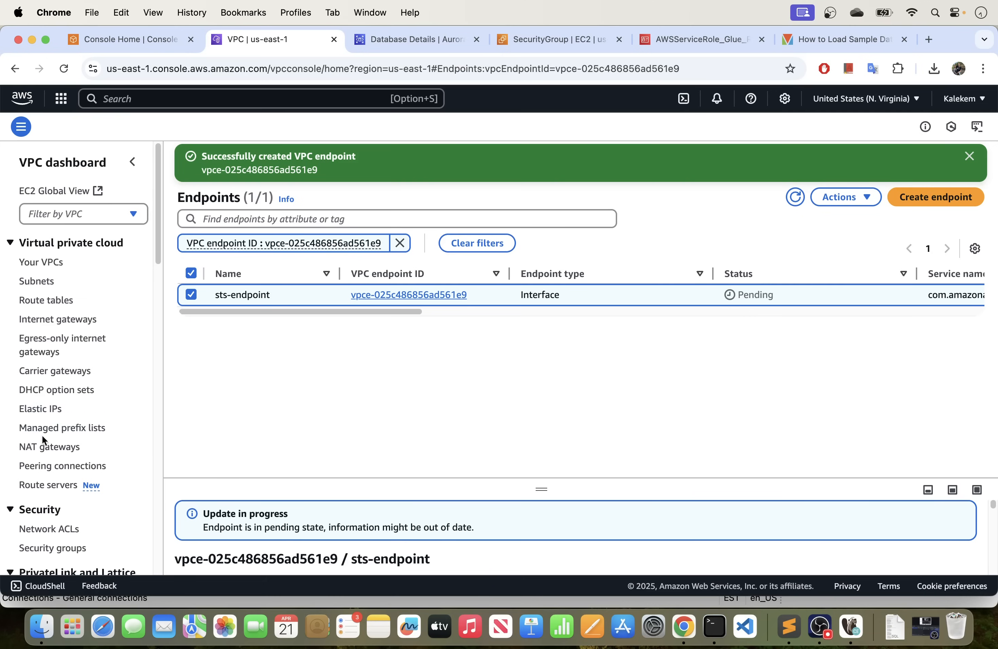
Return to the full list of VPC endpoints and refresh it to check the status of each endpoint.
scroll(44, 446, "down", 5)
left_click(39, 417)
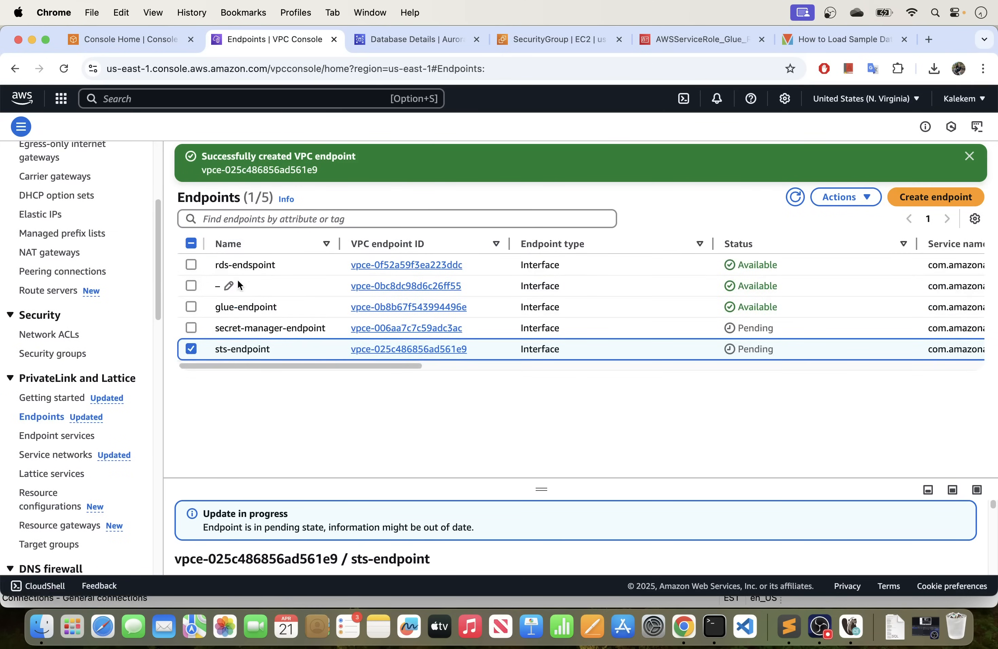
left_click(192, 349)
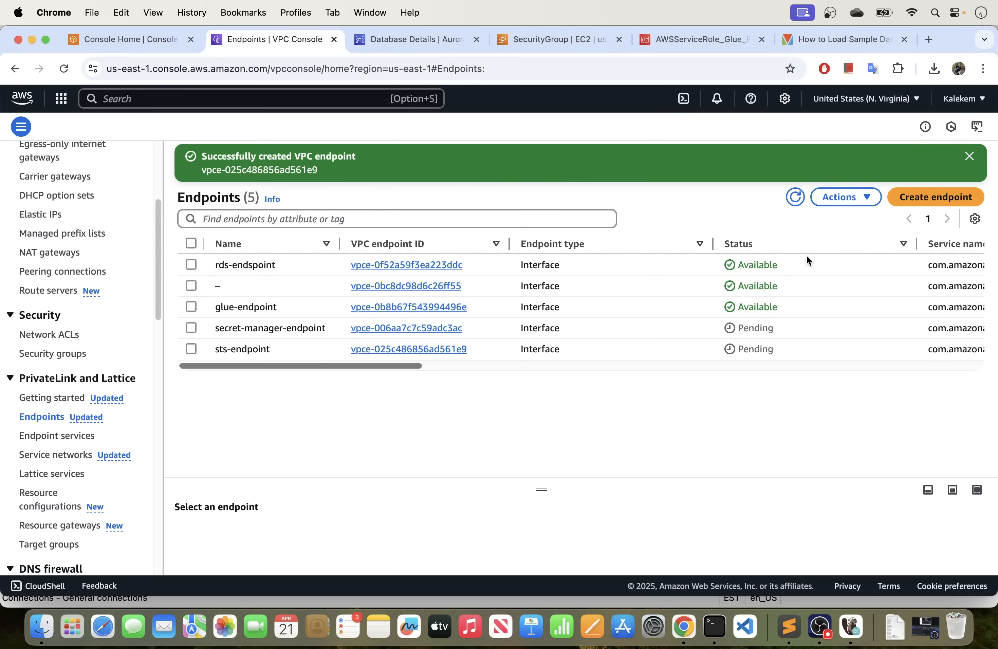
left_click(792, 198)
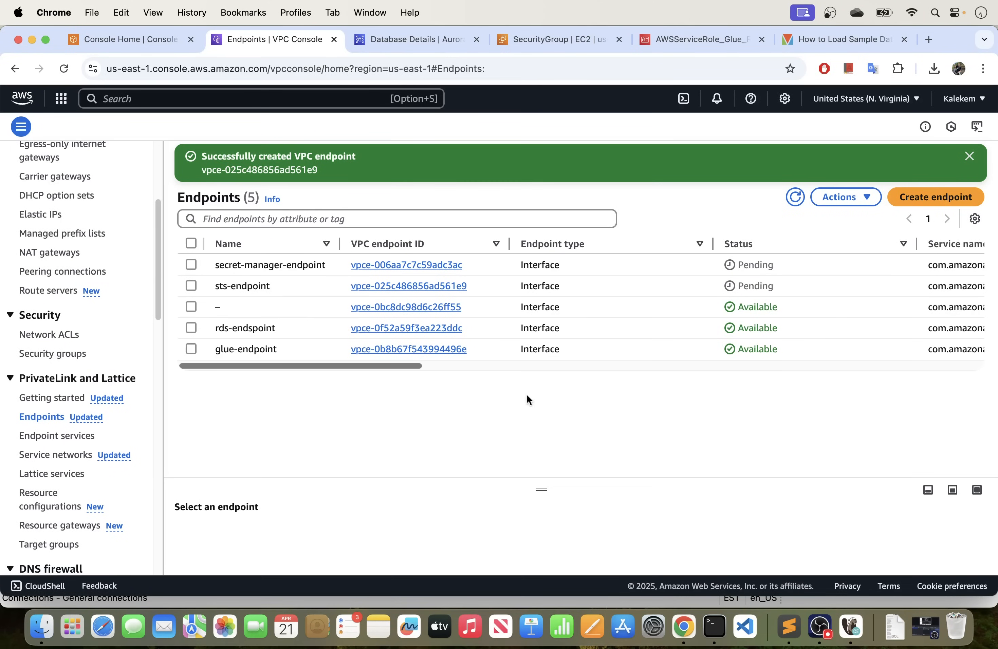
mouse_move(367, 366)
left_mouse_down()
mouse_move(971, 392)
mouse_move(688, 383)
mouse_move(362, 345)
left_mouse_up()
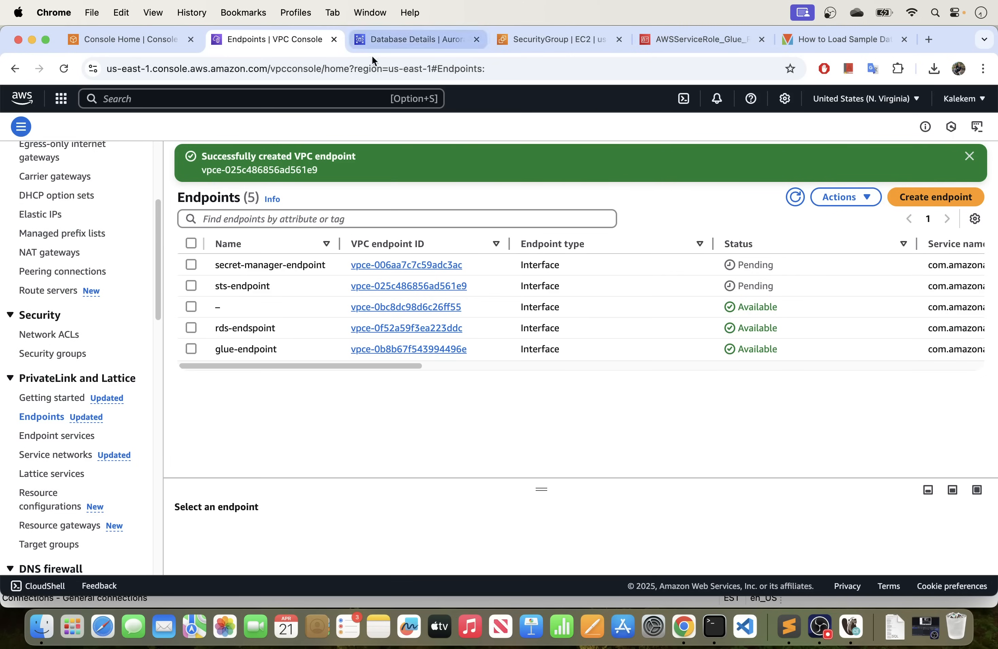
Open mysql_security_group from the EC2 security groups list, review its inbound rules, and copy its security group ID.
left_click(546, 40)
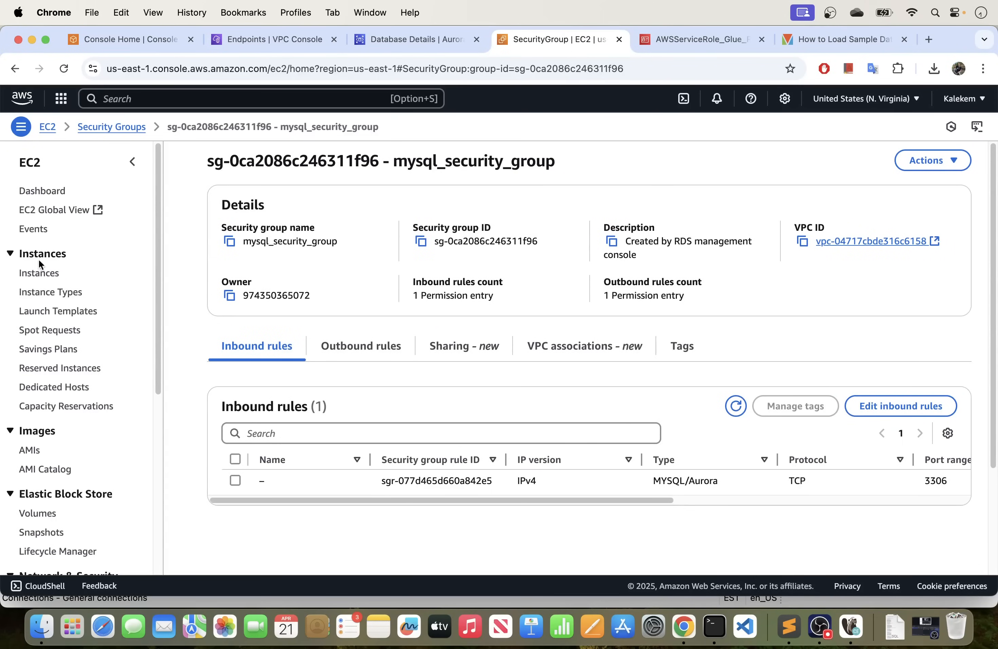
left_click(111, 127)
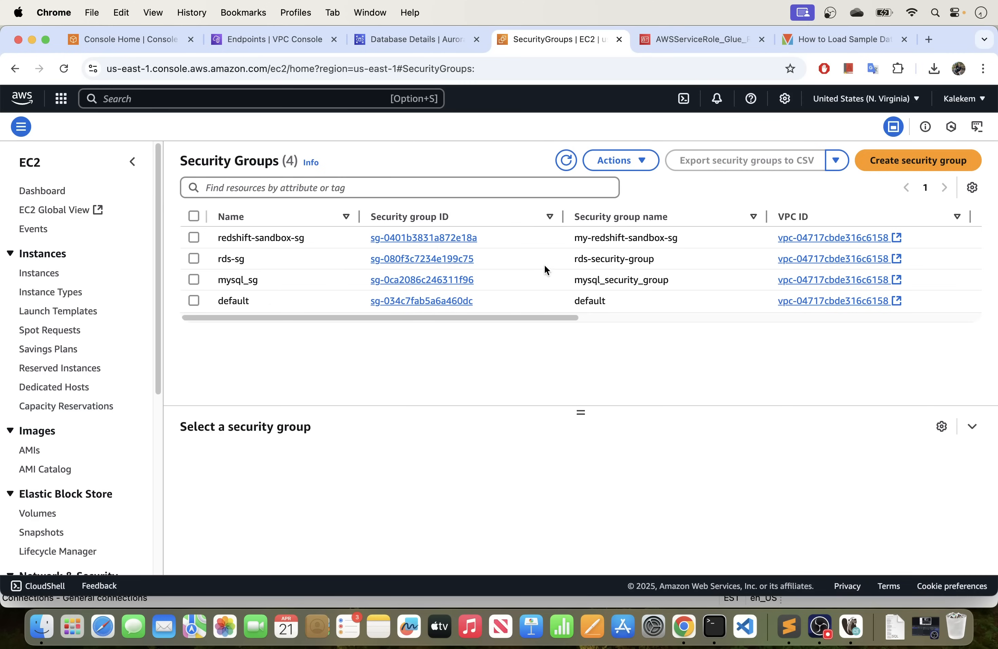
left_click(424, 281)
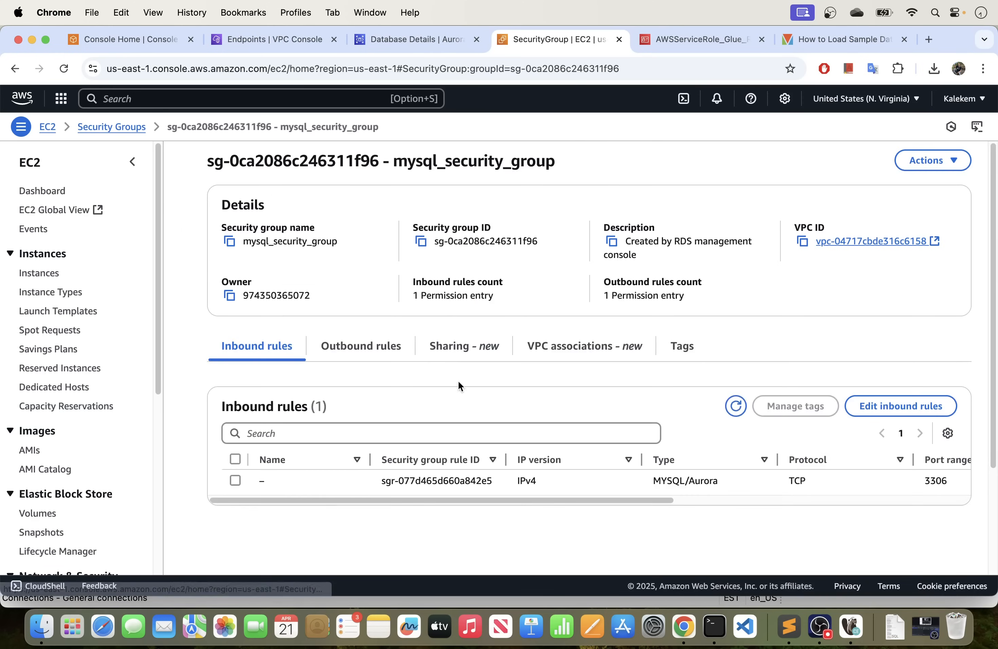
scroll(461, 367, "down", 3)
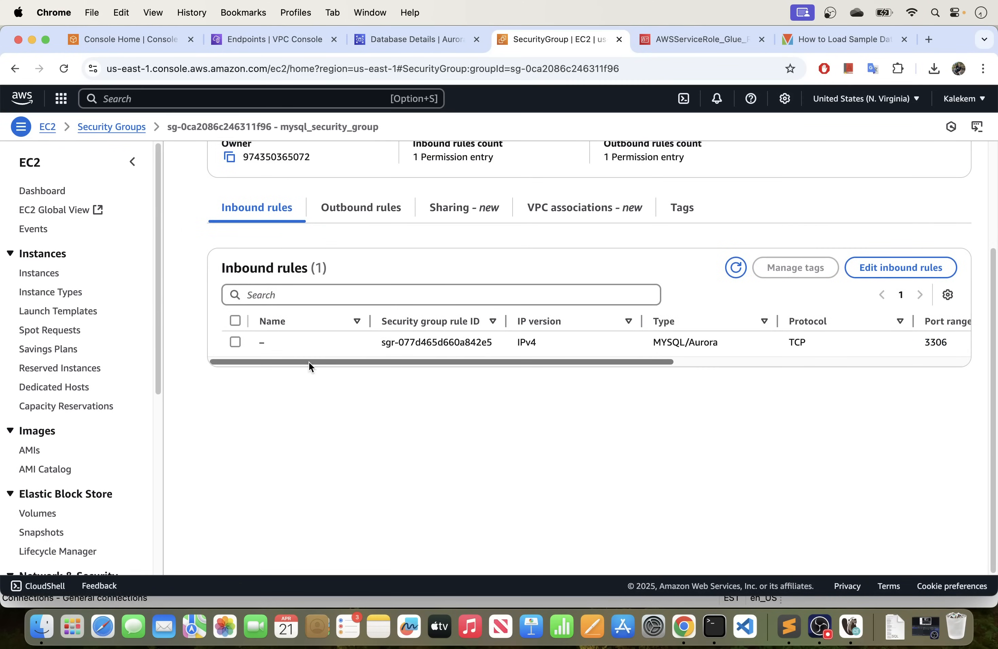
left_click_drag(309, 361, 250, 366)
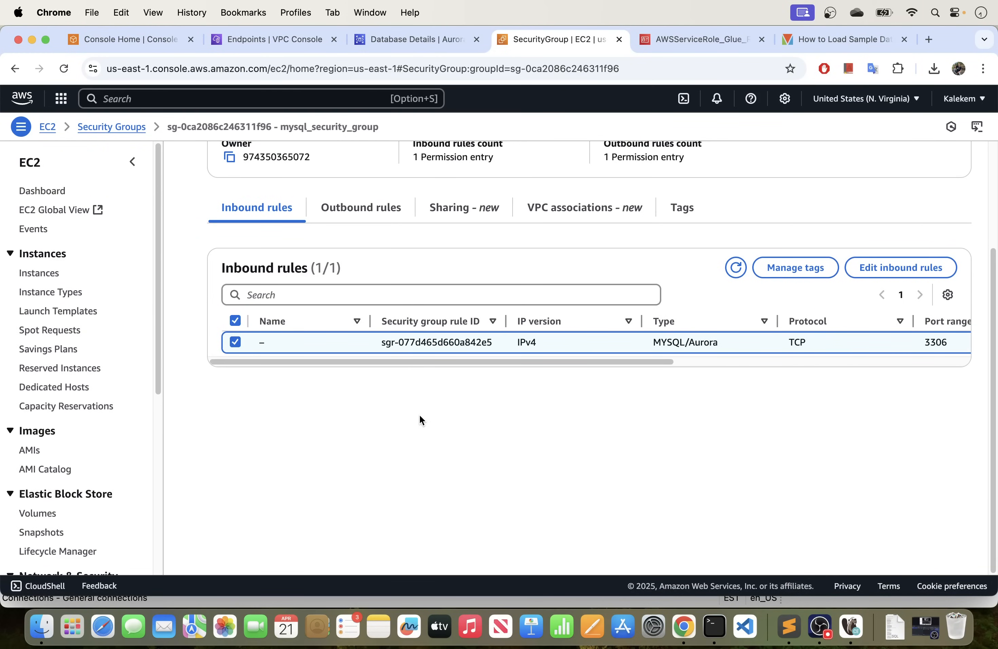
scroll(430, 273, "up", 4)
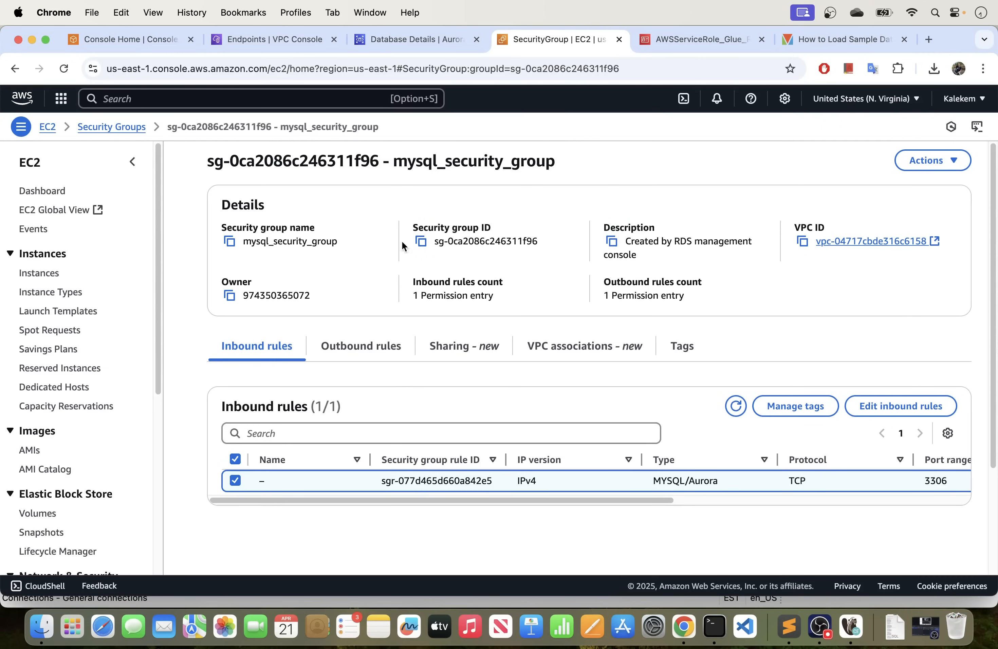
left_click(422, 243)
Edit the inbound rules of mysql_security_group and add a rule of type All TCP.
scroll(407, 295, "down", 3)
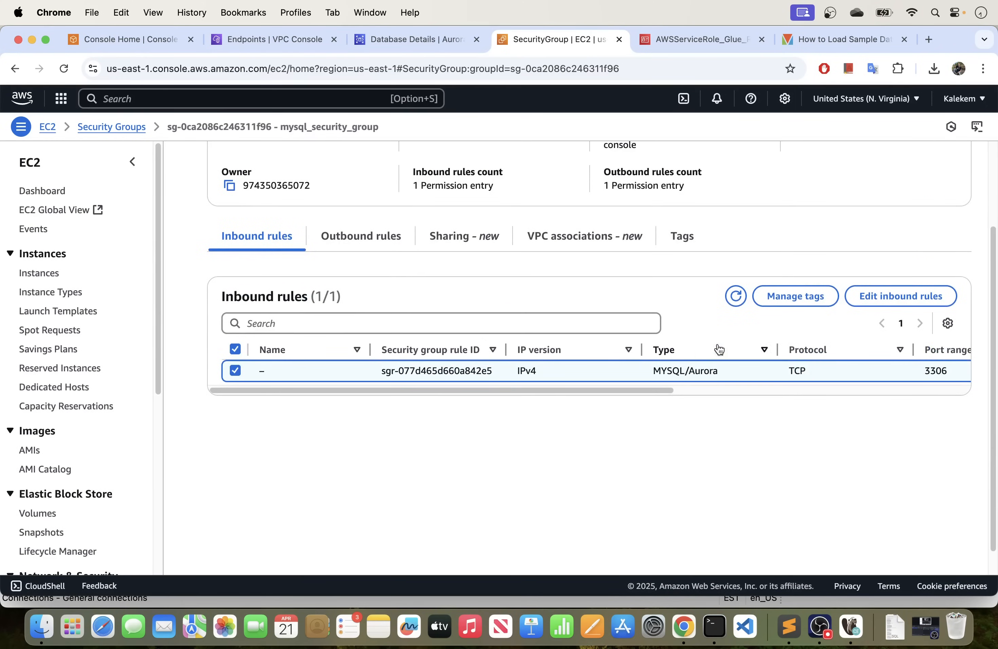
left_click(882, 300)
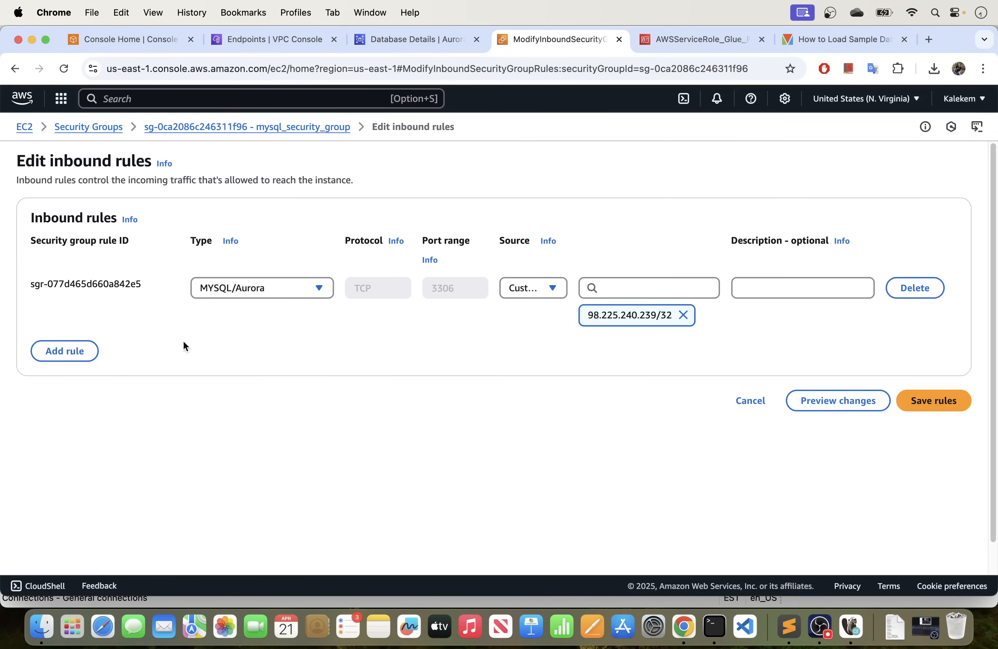
left_click(78, 353)
left_click(257, 344)
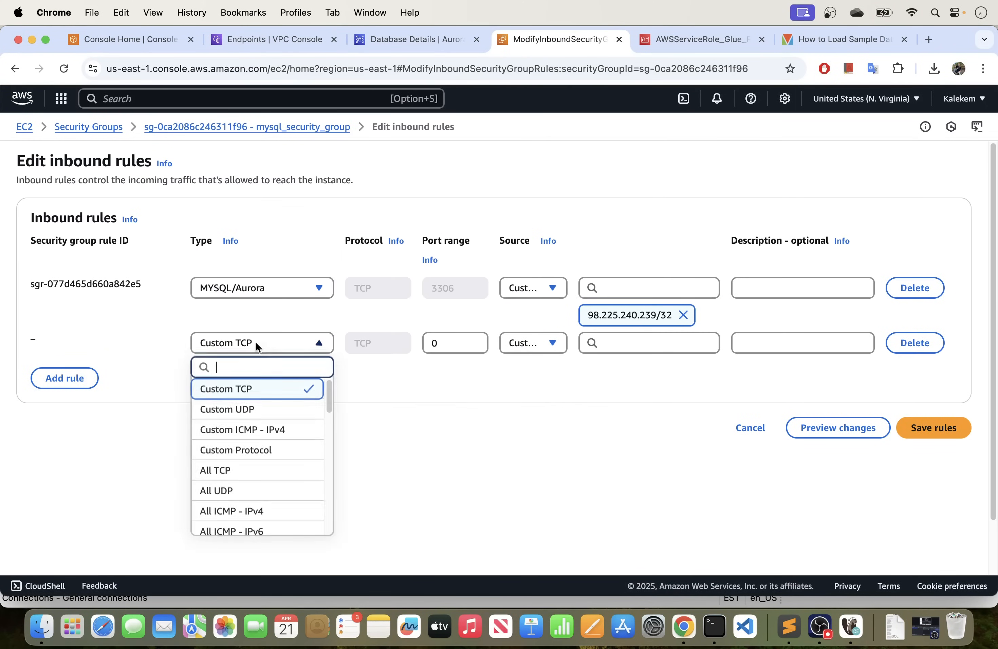
left_click(220, 475)
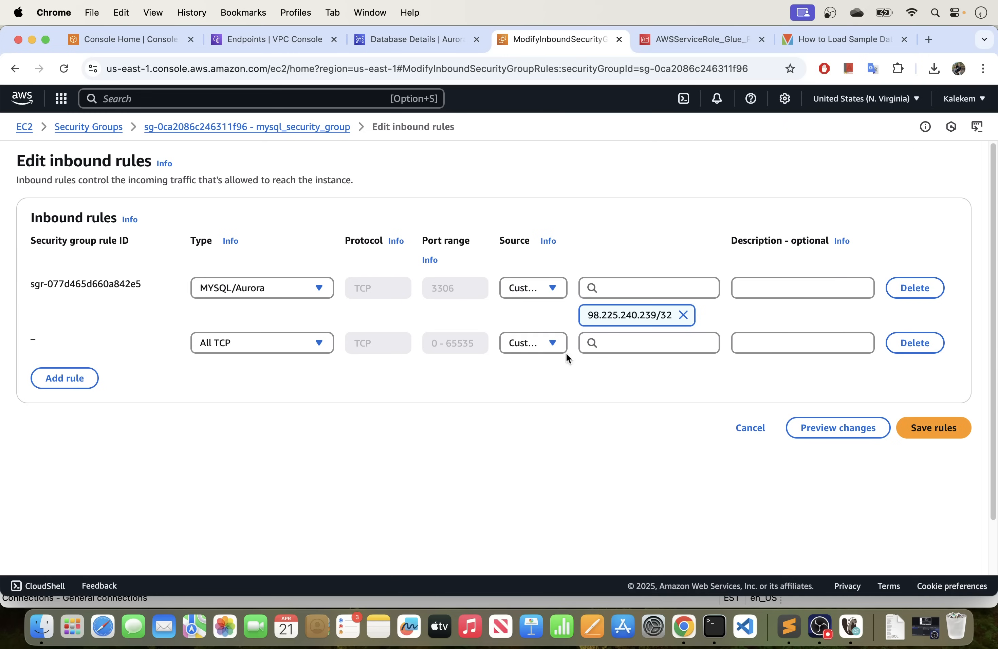
Set the All TCP rule's source to mysql_security_group itself using the copied ID, save the rules, and review the inbound rules list.
left_click(614, 347)
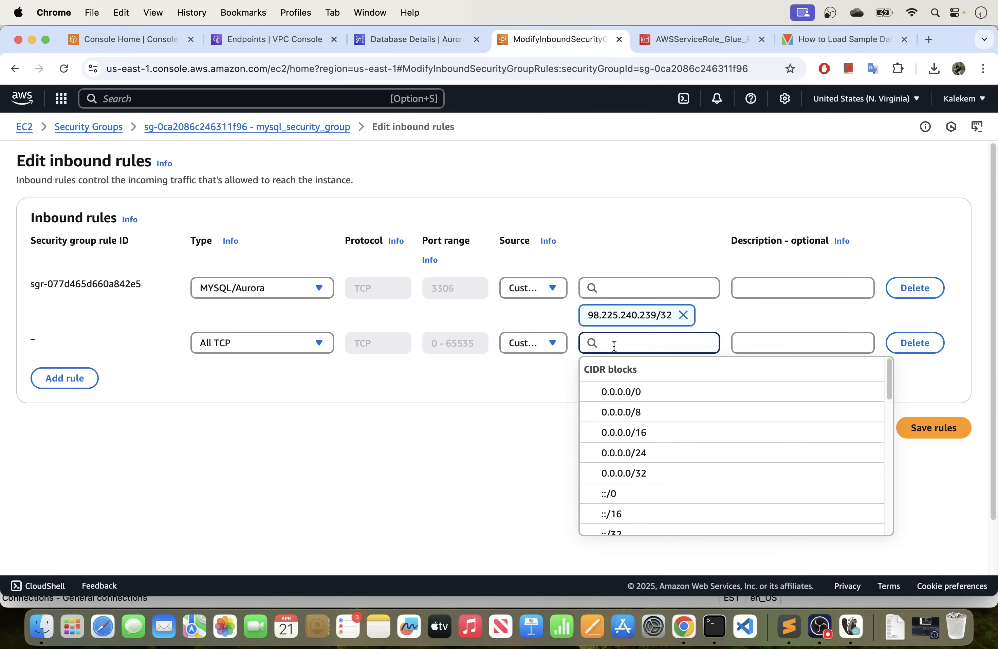
key("super+v")
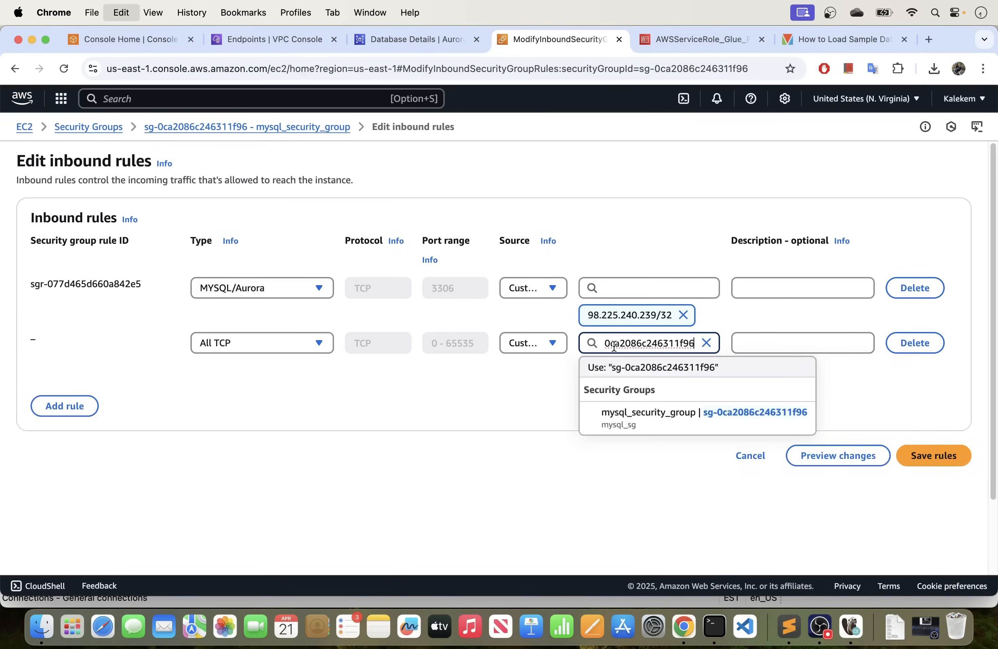
left_click(734, 421)
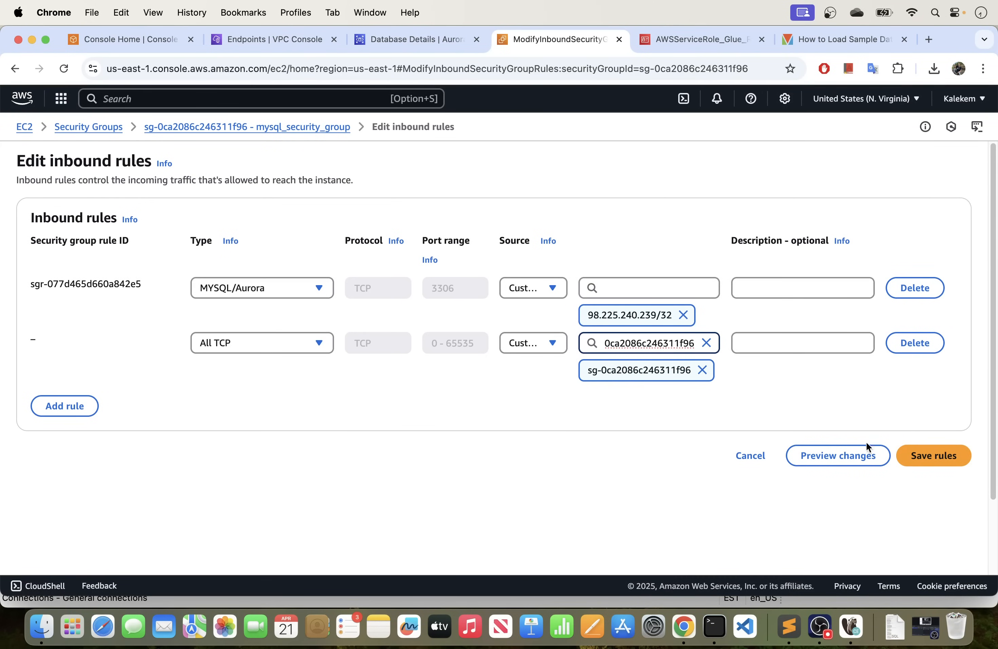
left_click(943, 463)
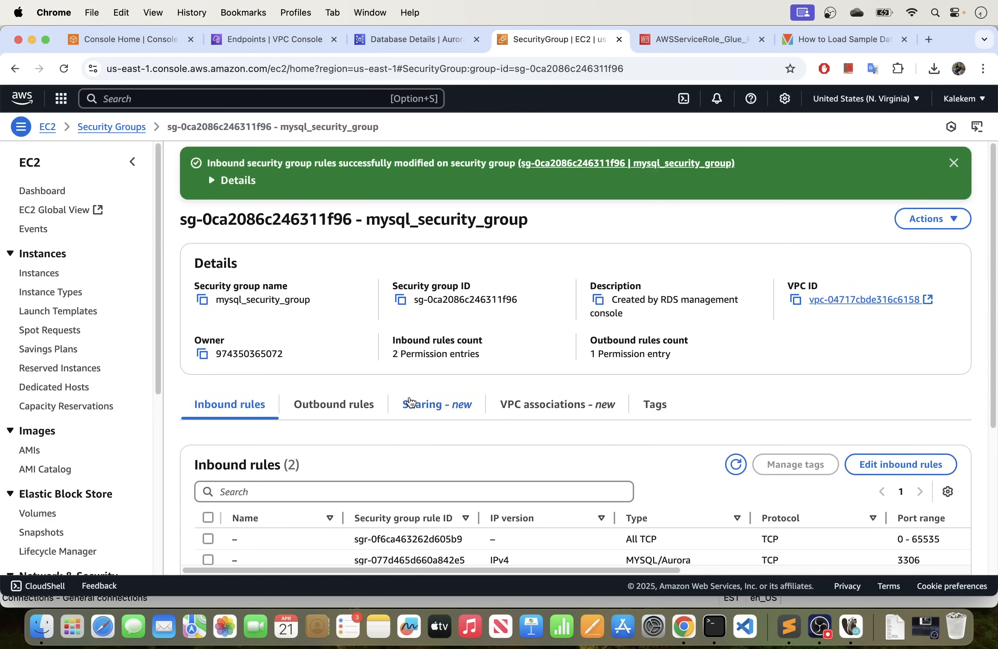
scroll(415, 366, "down", 5)
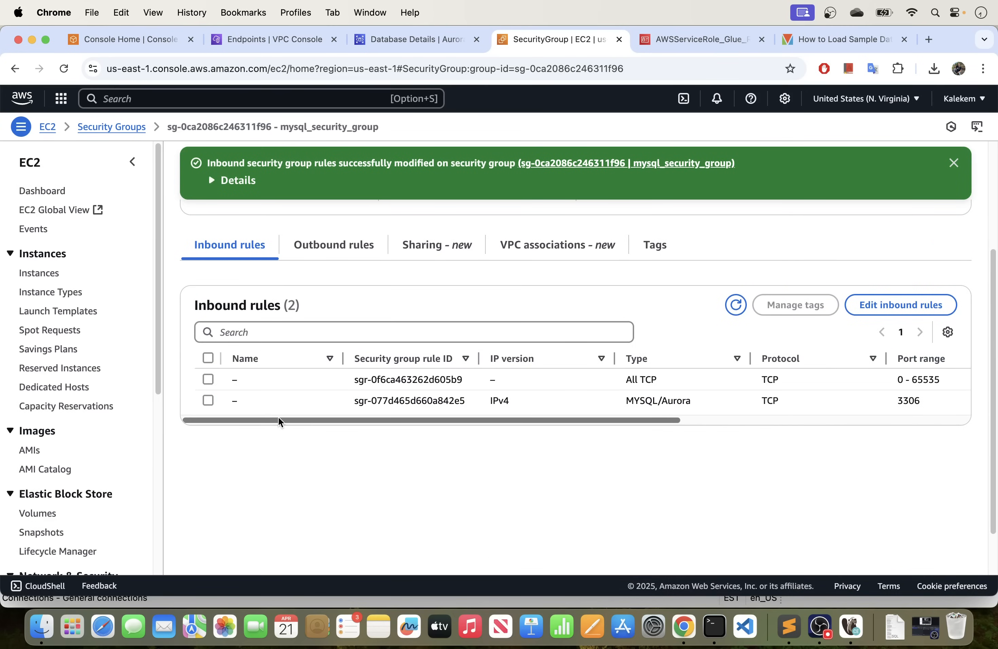
mouse_move(278, 420)
left_mouse_down()
mouse_move(312, 420)
mouse_move(264, 423)
left_mouse_up()
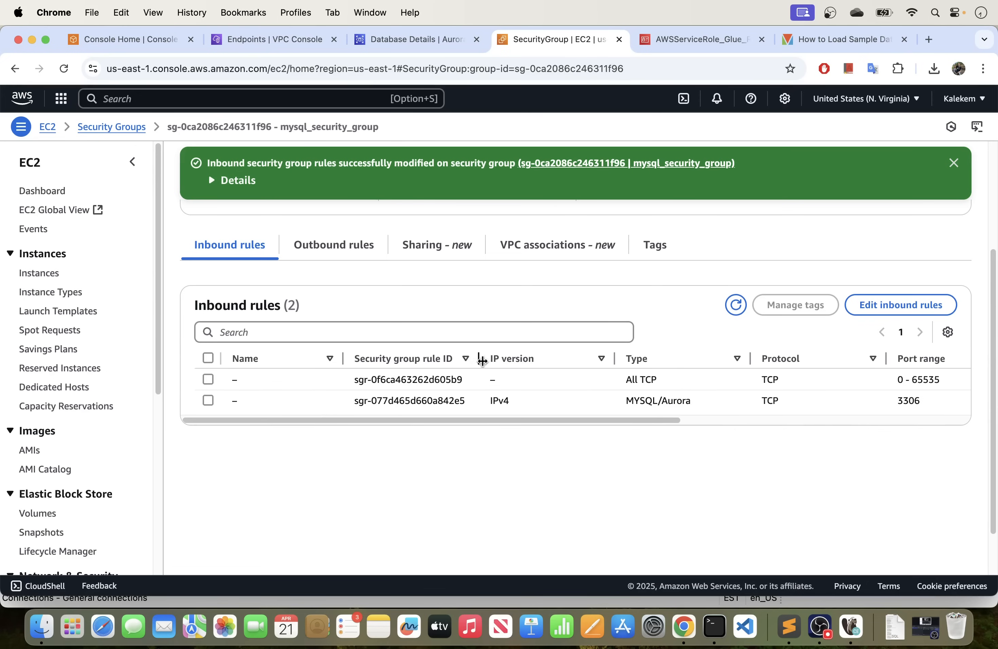
Review the type, port range and source of mysql_security_group's inbound rules, dismiss the success notice, and check the group's details.
left_click_drag(480, 358, 497, 364)
left_click_drag(470, 421, 751, 428)
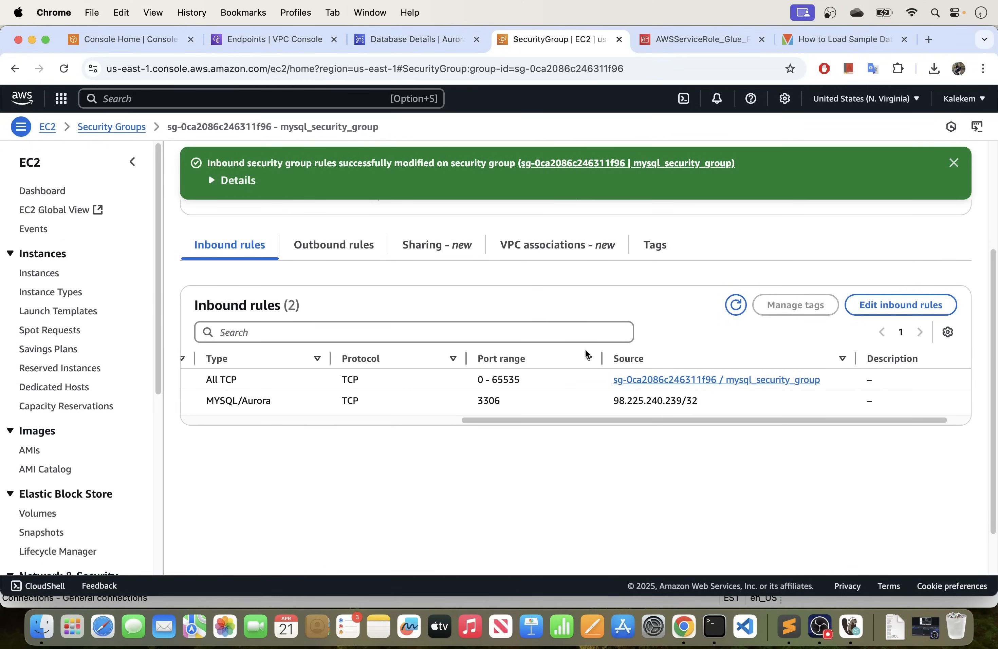
left_click_drag(569, 422, 271, 416)
left_click(954, 163)
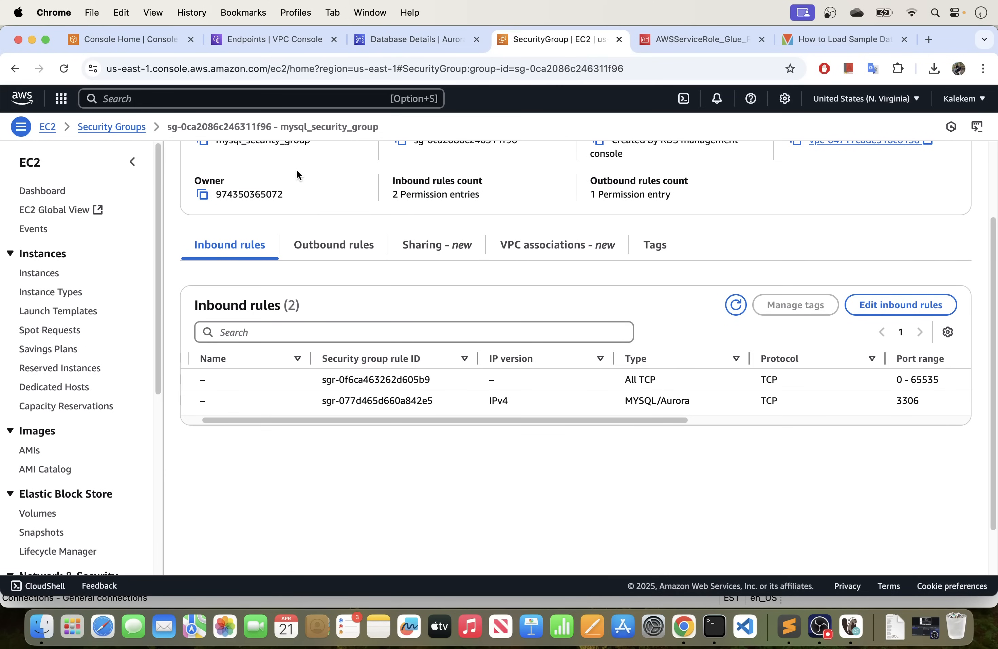
scroll(550, 249, "up", 5)
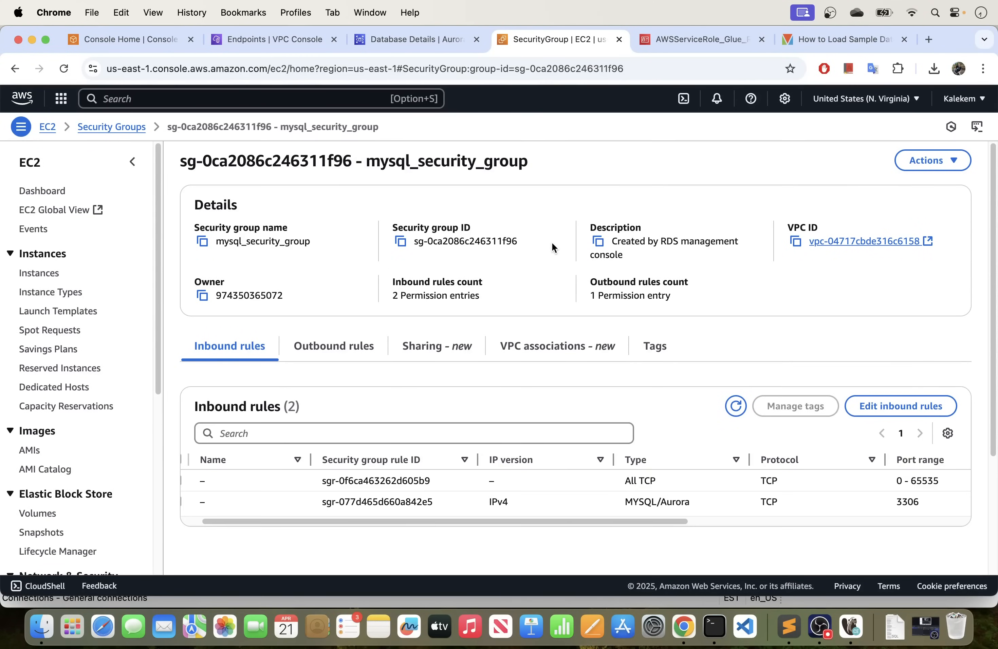
Review the mysql database details in RDS and the classicmodels database in DBeaver, and return to Chrome.
left_click(430, 41)
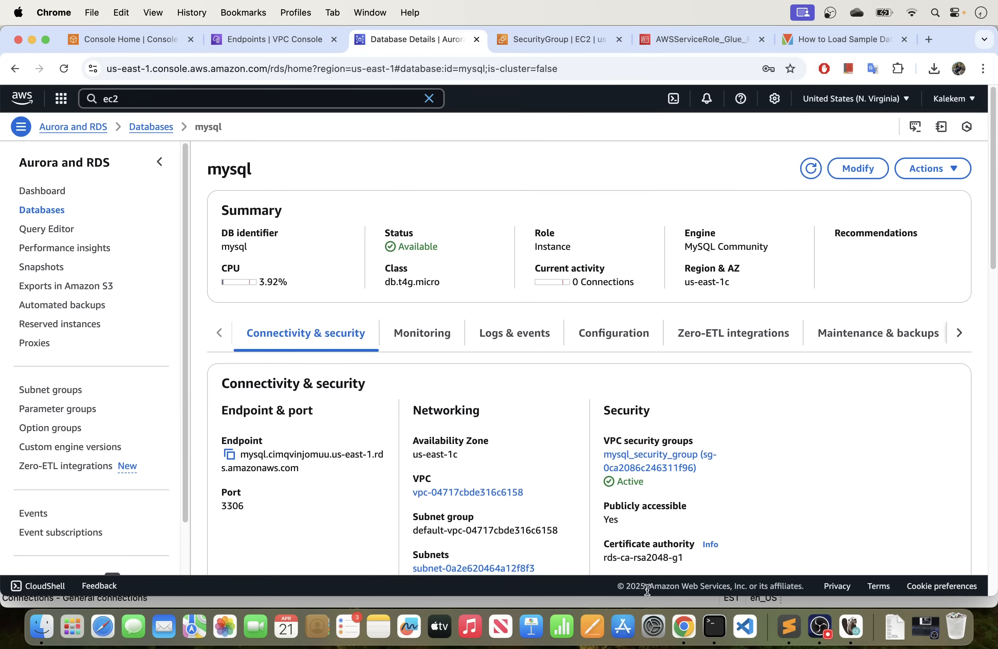
left_click(850, 627)
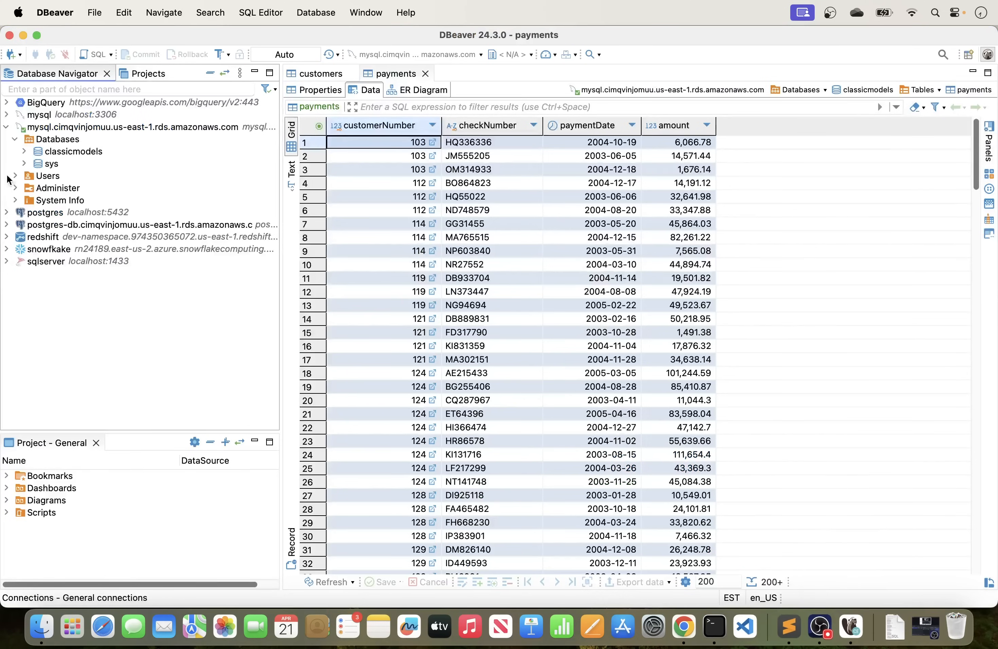
left_click(61, 152)
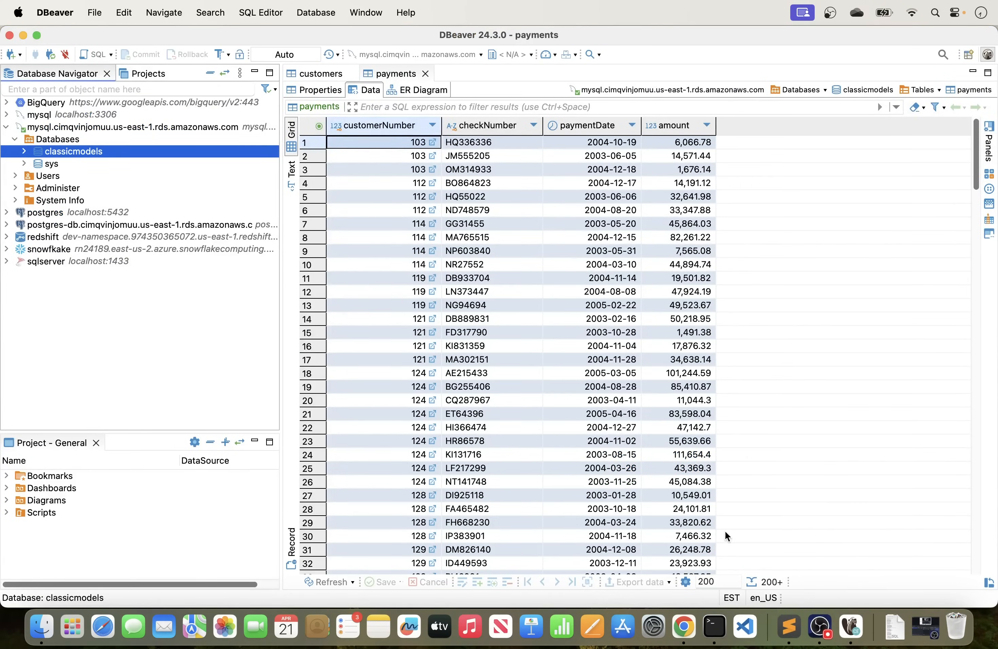
left_click(686, 622)
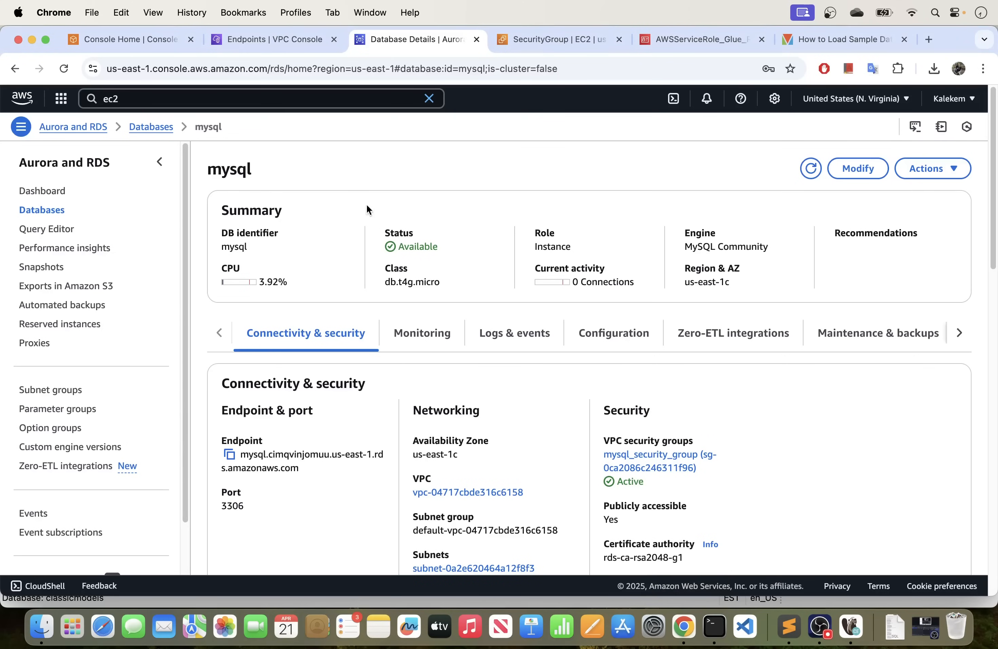
Review the permissions policies of AWSServiceRole_Glue_RDS_Role and close the sample database tutorial page.
left_click(673, 39)
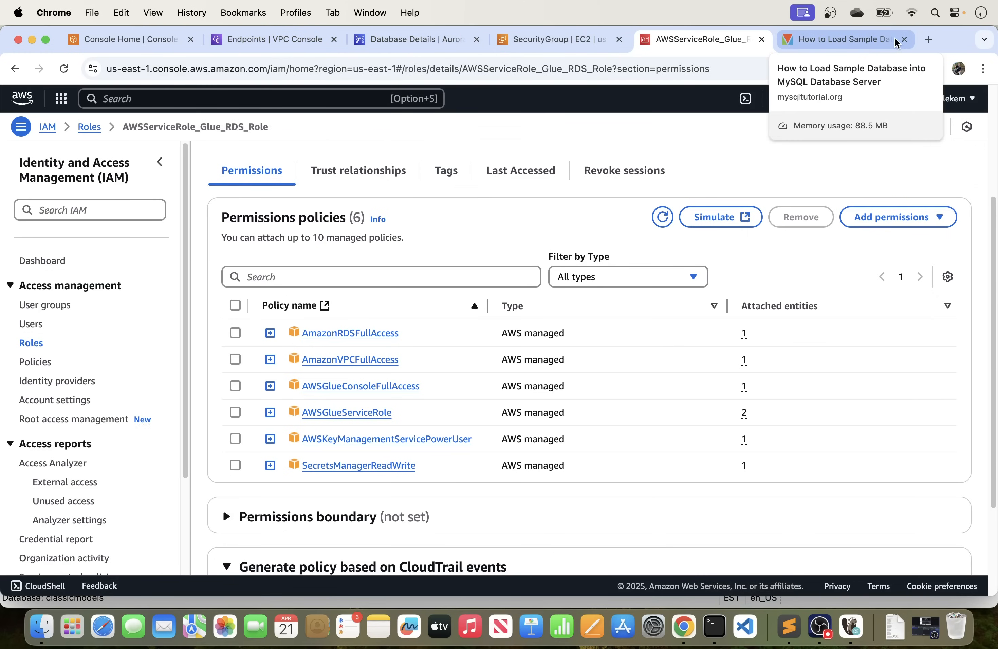
left_click(904, 39)
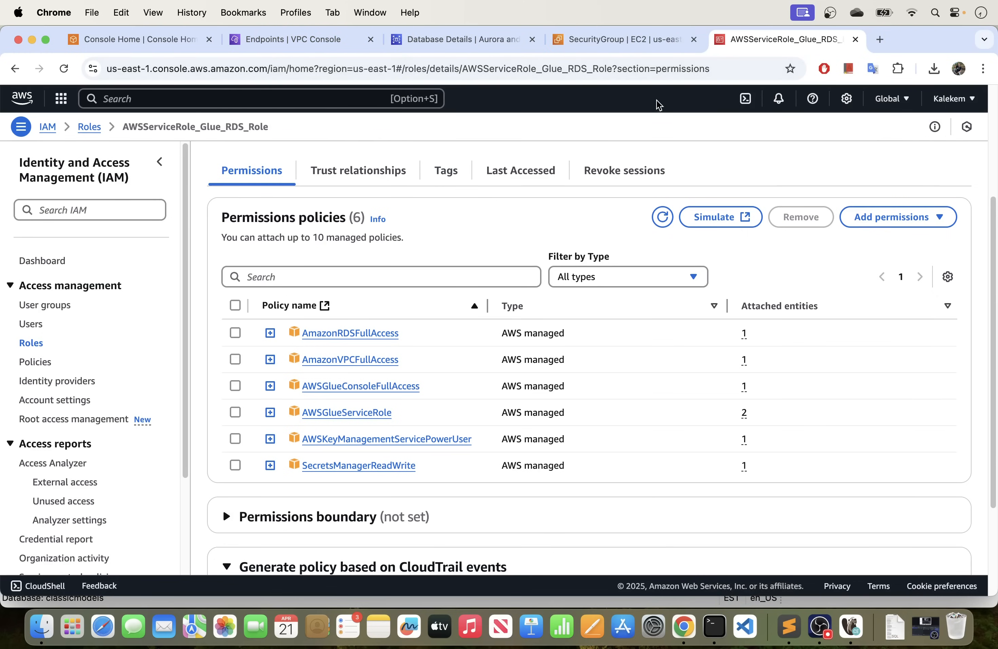
Search the AWS services for glue from the RDS page and open AWS Glue in a new browser tab.
left_click(475, 46)
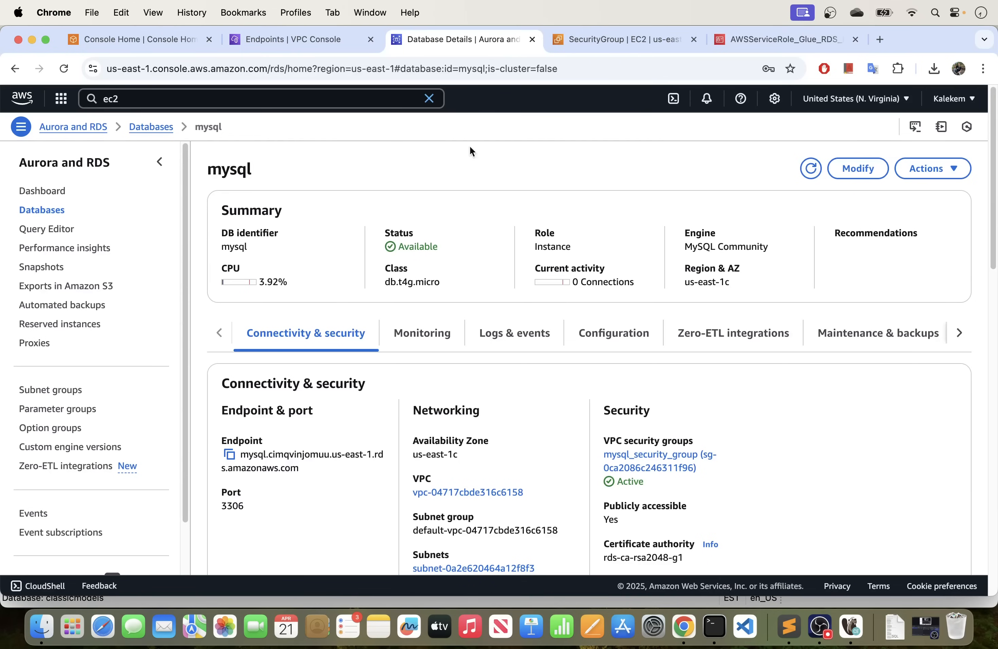
left_click(151, 99)
key("BackSpace")
key("BackSpace")
key("BackSpace")
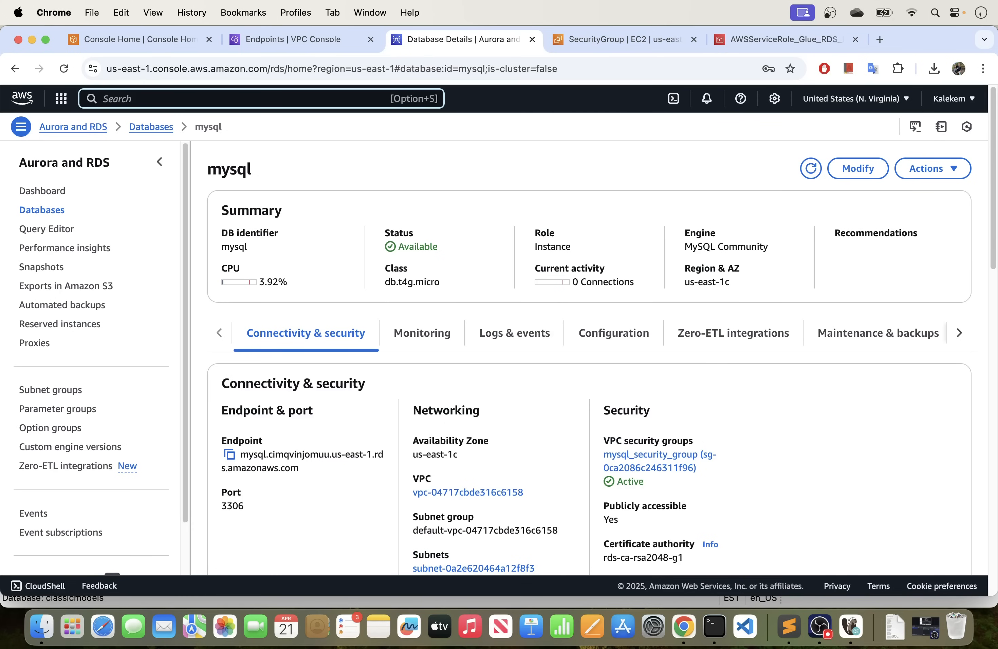
type("glue")
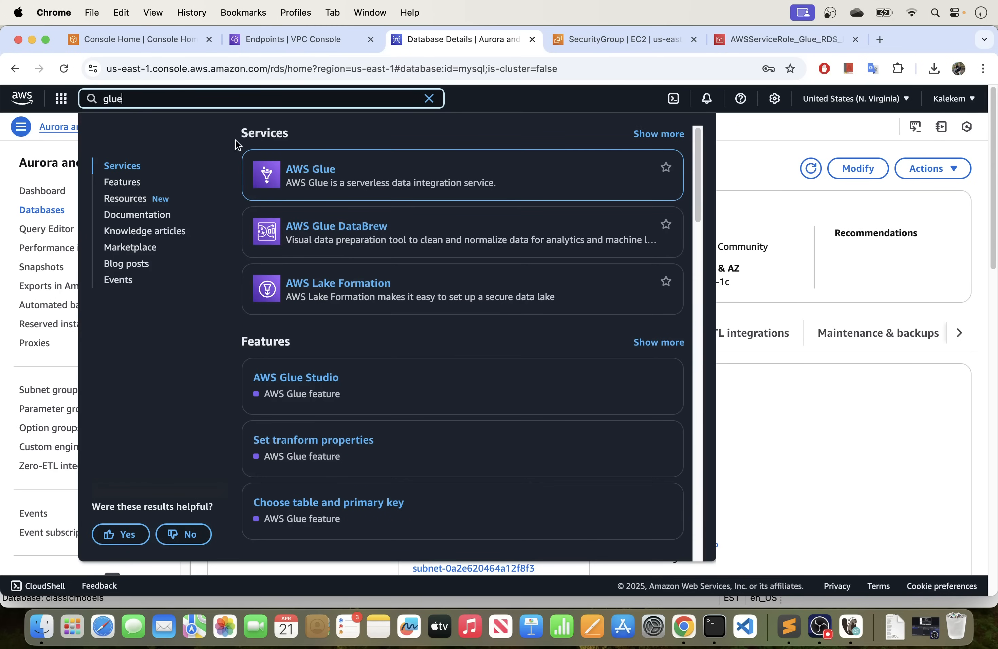
right_click(328, 168)
left_click(356, 180)
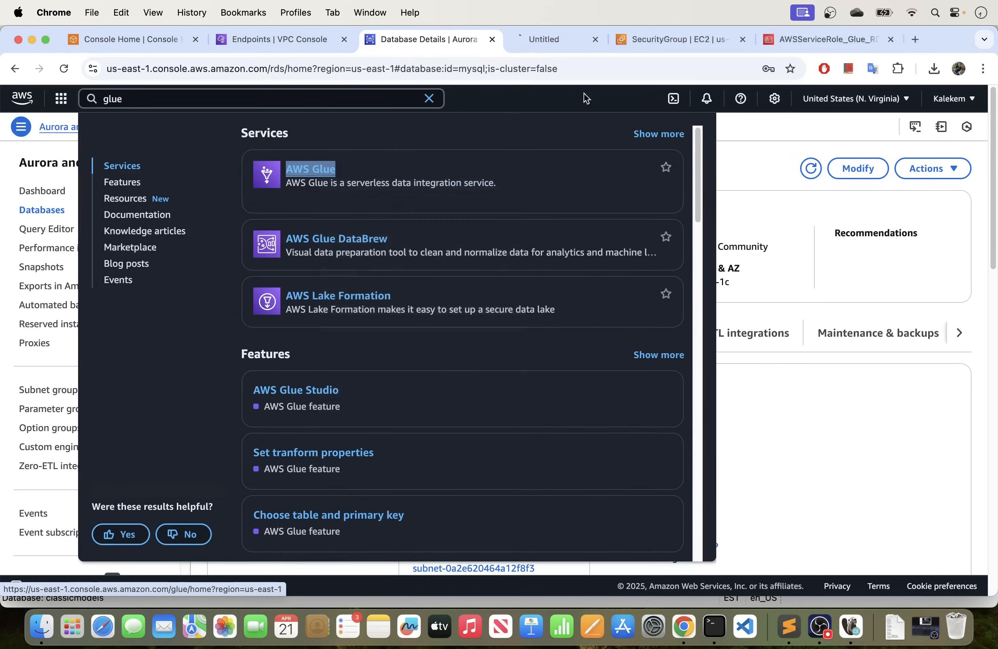
left_click(567, 44)
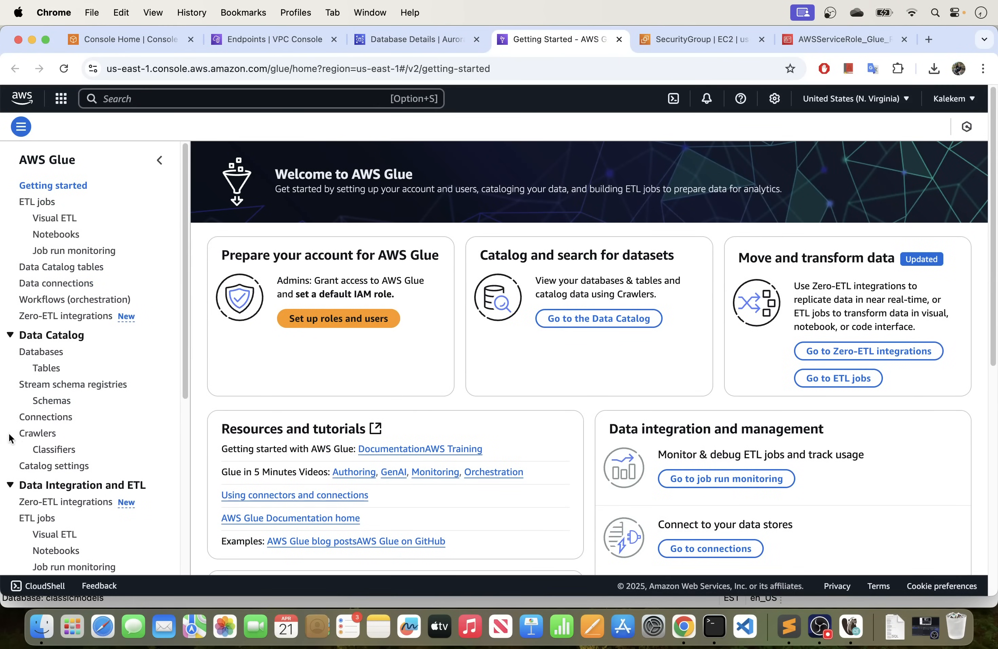
Look at the Data Catalog databases, open the Glue connections page, and start creating a new connection.
left_click(37, 354)
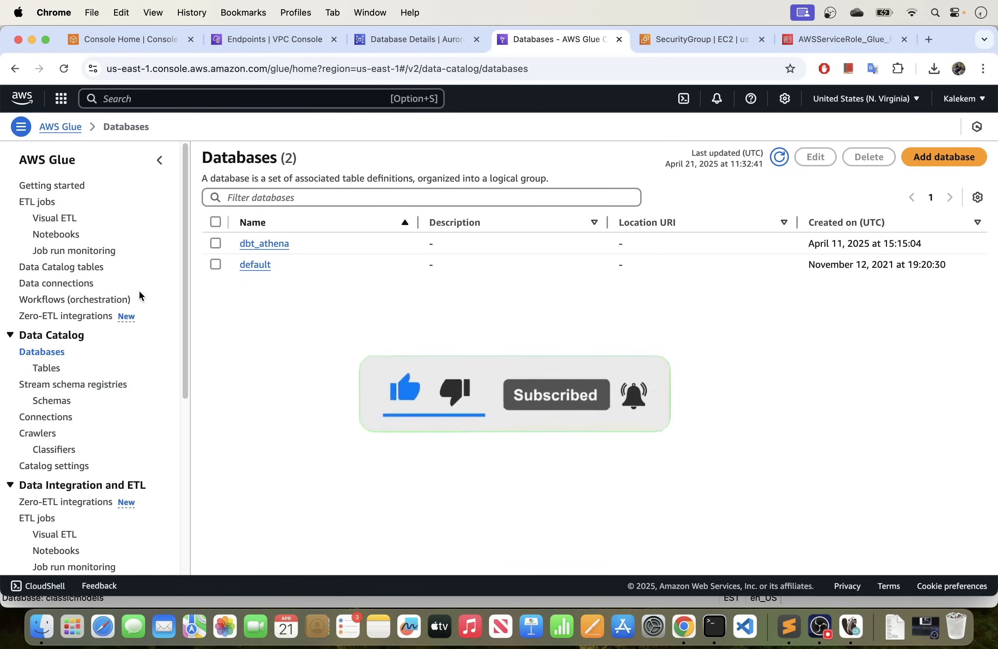
left_click(50, 418)
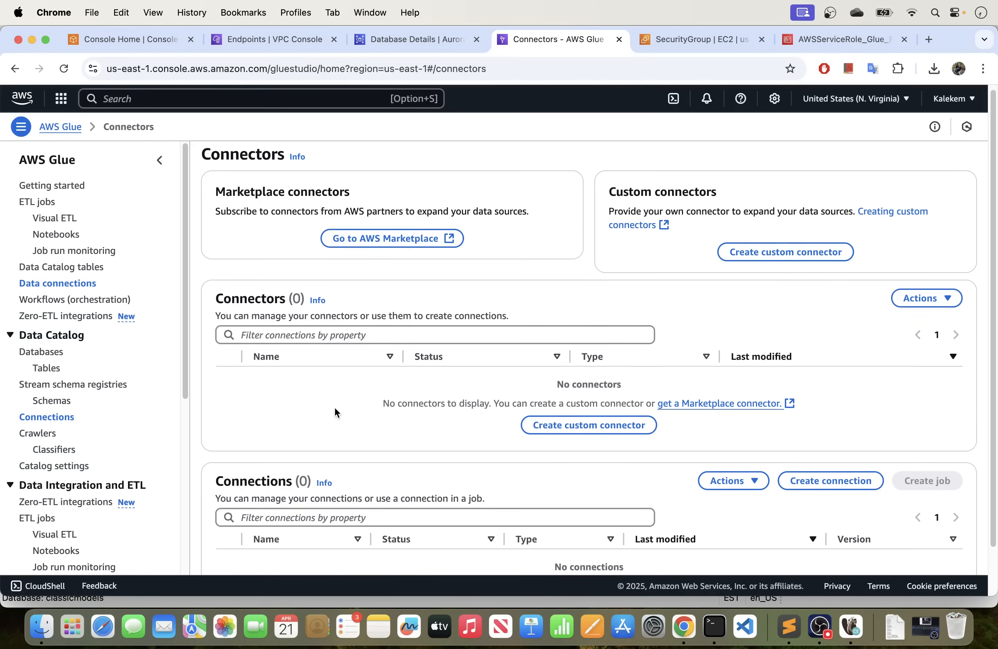
scroll(335, 407, "down", 1)
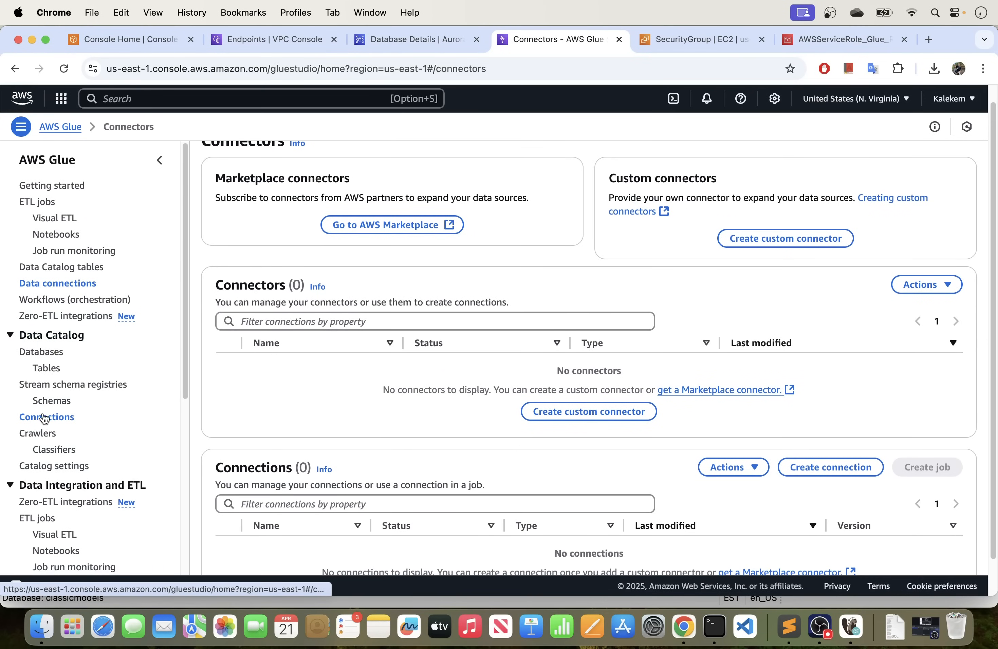
scroll(444, 444, "down", 2)
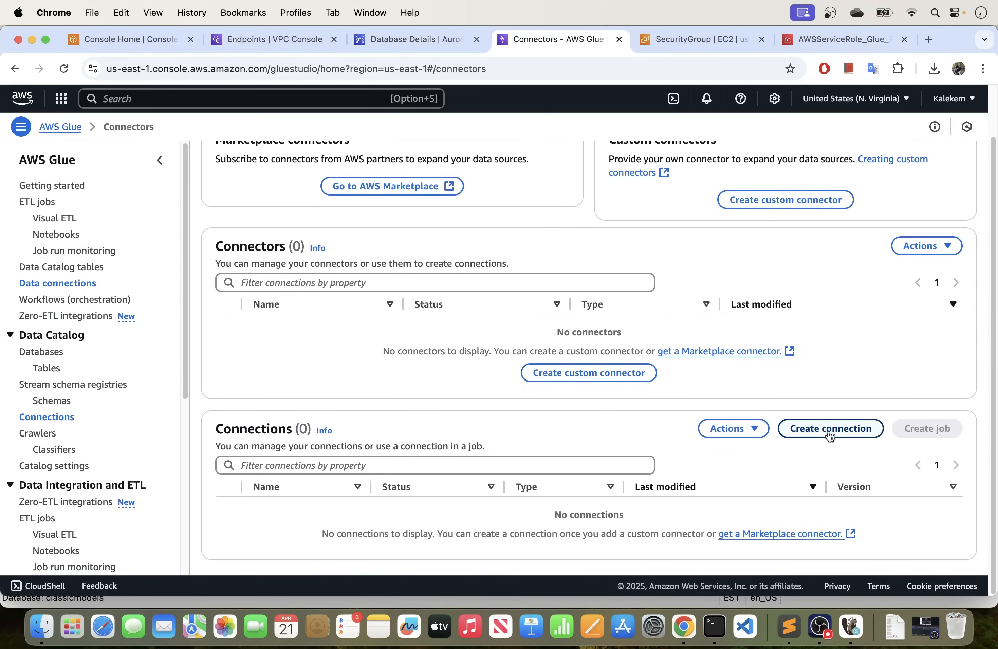
left_click(824, 433)
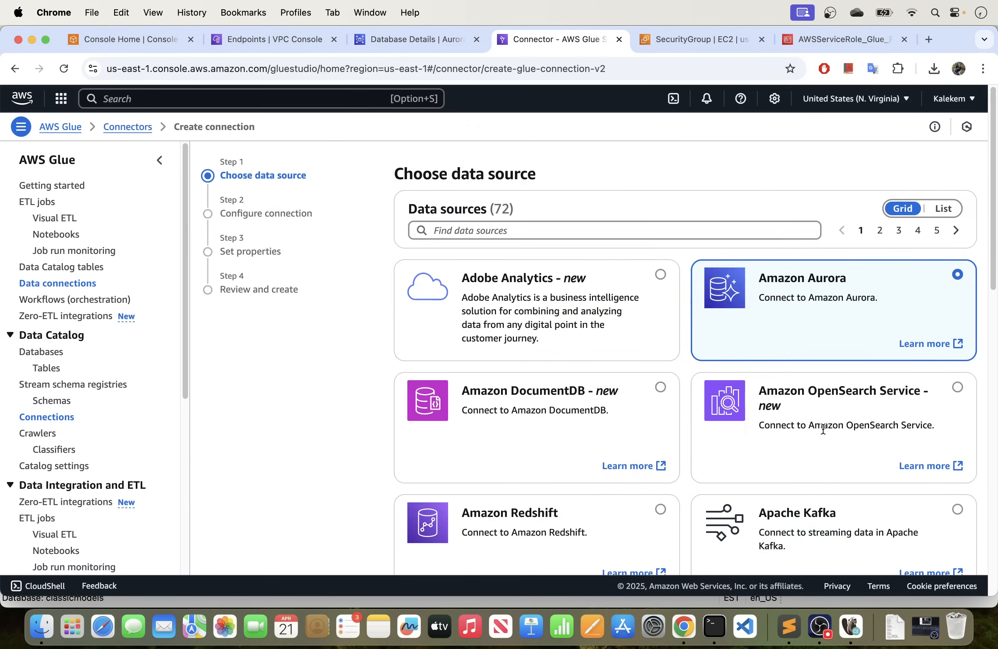
Find MySQL among the data sources, select it for the new connection, and continue to the connection configuration.
left_click(478, 233)
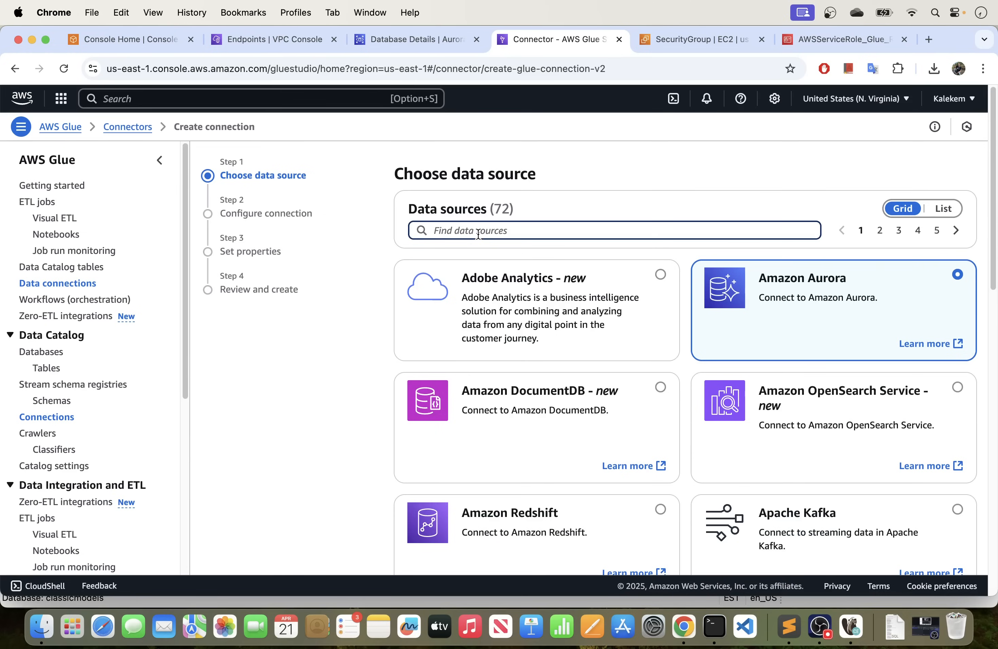
type("mys")
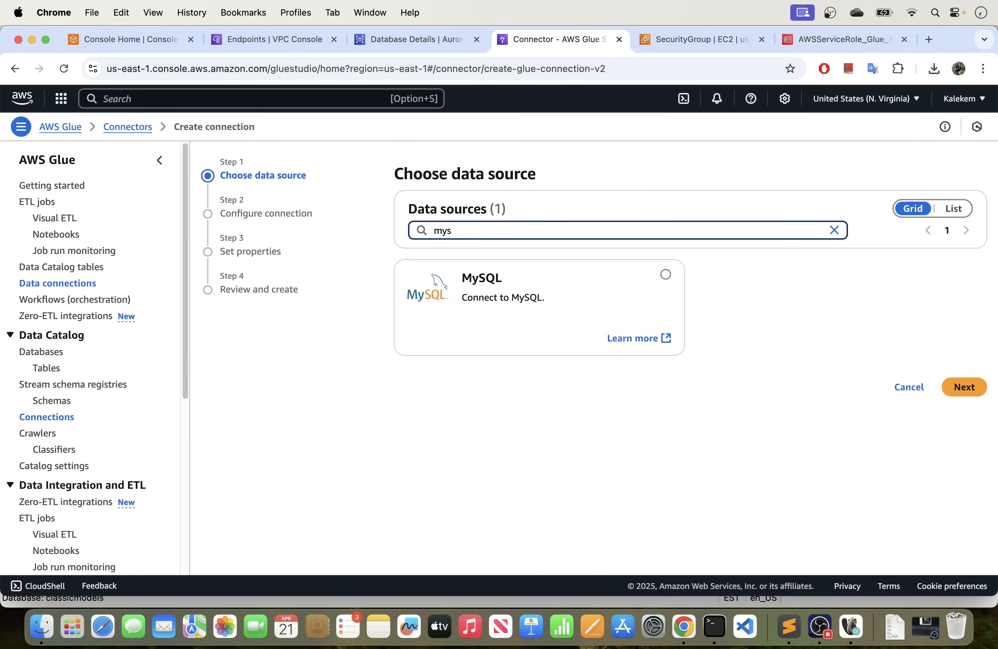
left_click(657, 274)
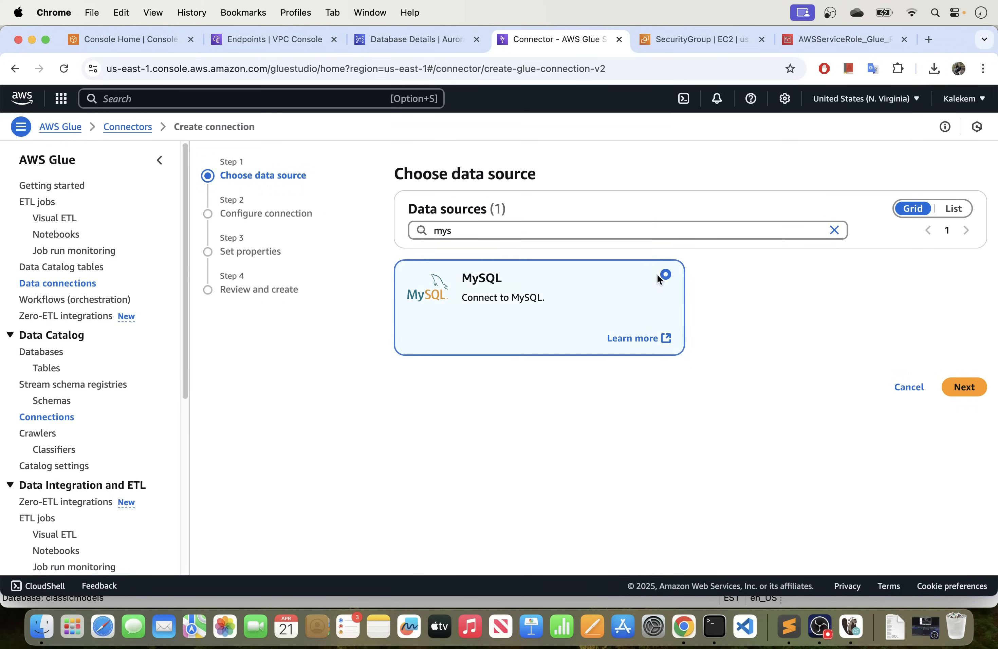
left_click(967, 388)
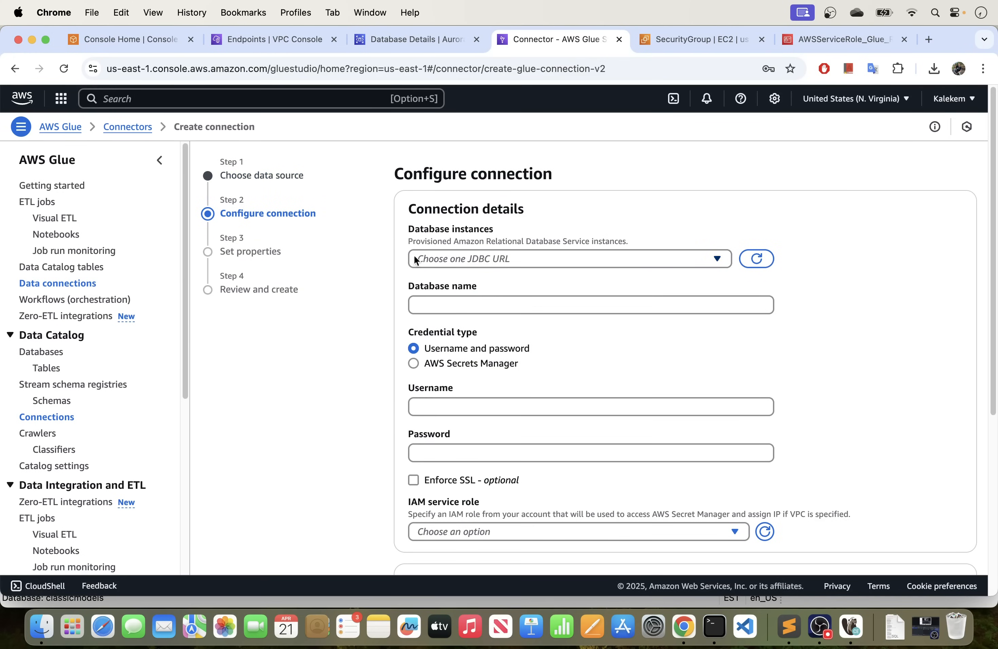
Choose the mysql database instance for the connection and set the database name to classicmodels.
left_click(458, 255)
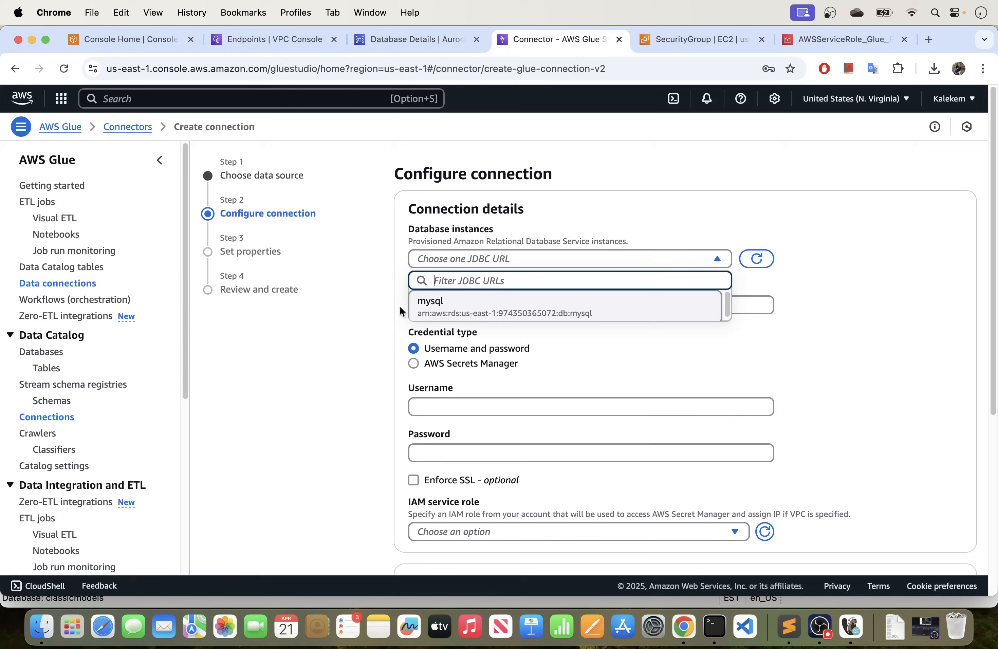
left_click(480, 313)
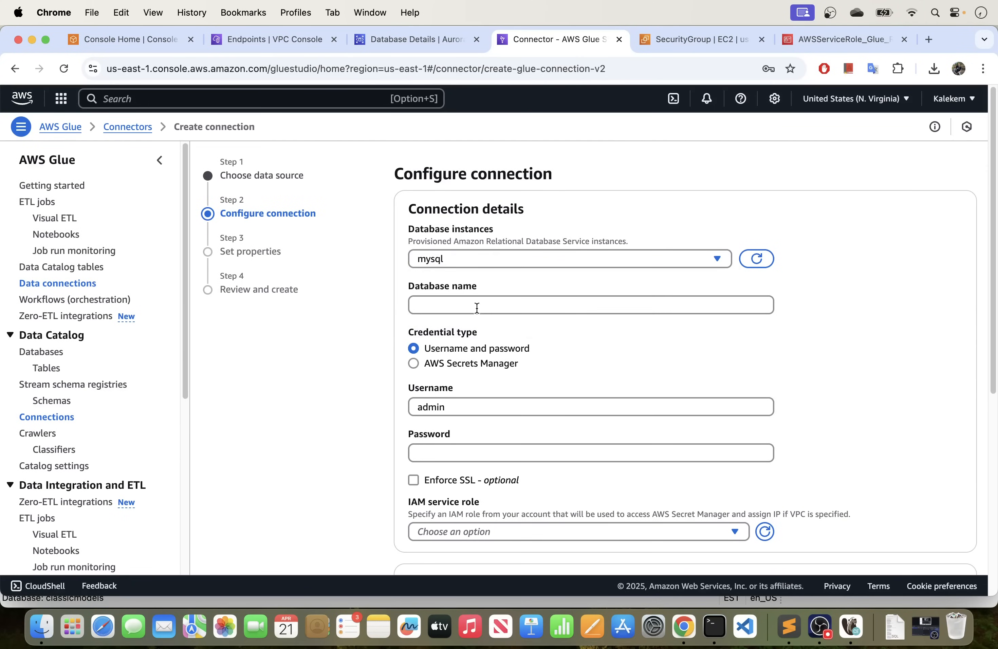
left_click(458, 304)
type("cla")
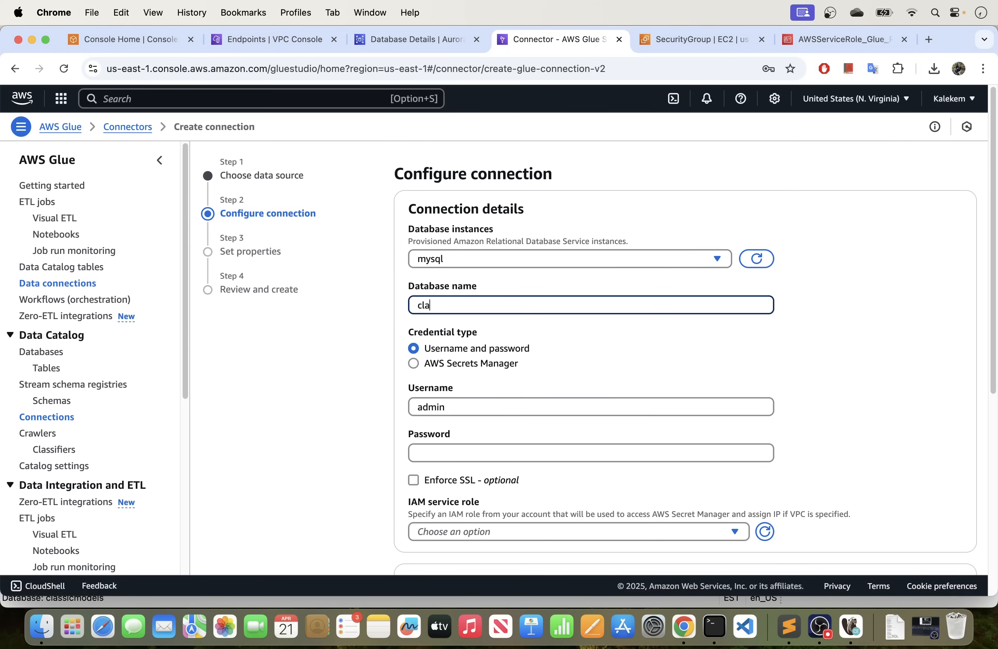
type("ssicmodels")
Check the classicmodels database name in DBeaver against the database name entered in the Glue connection form.
left_click(852, 630)
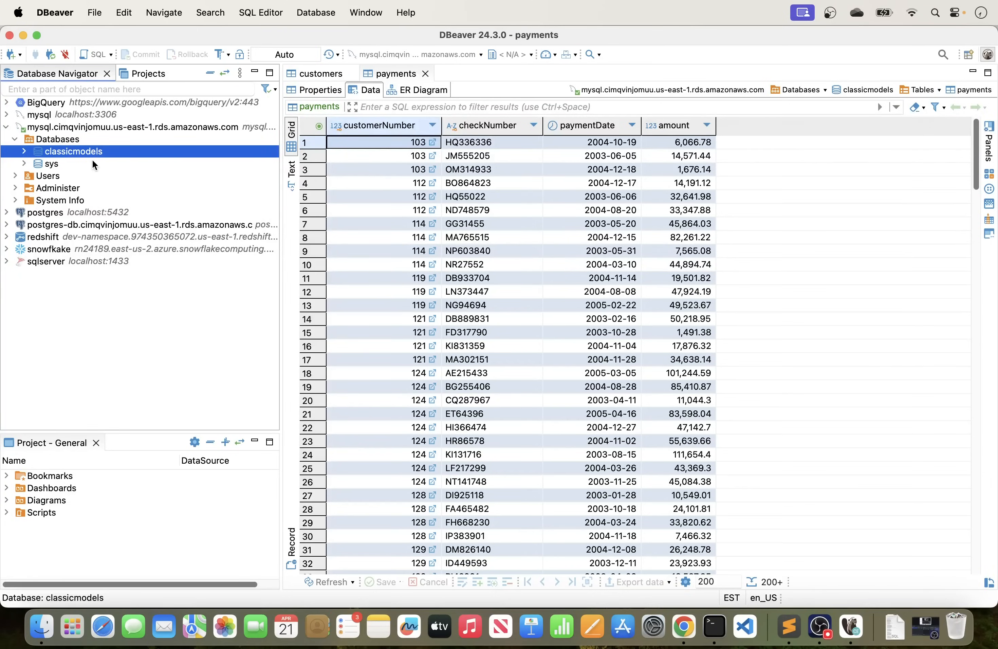
key("super+Tab")
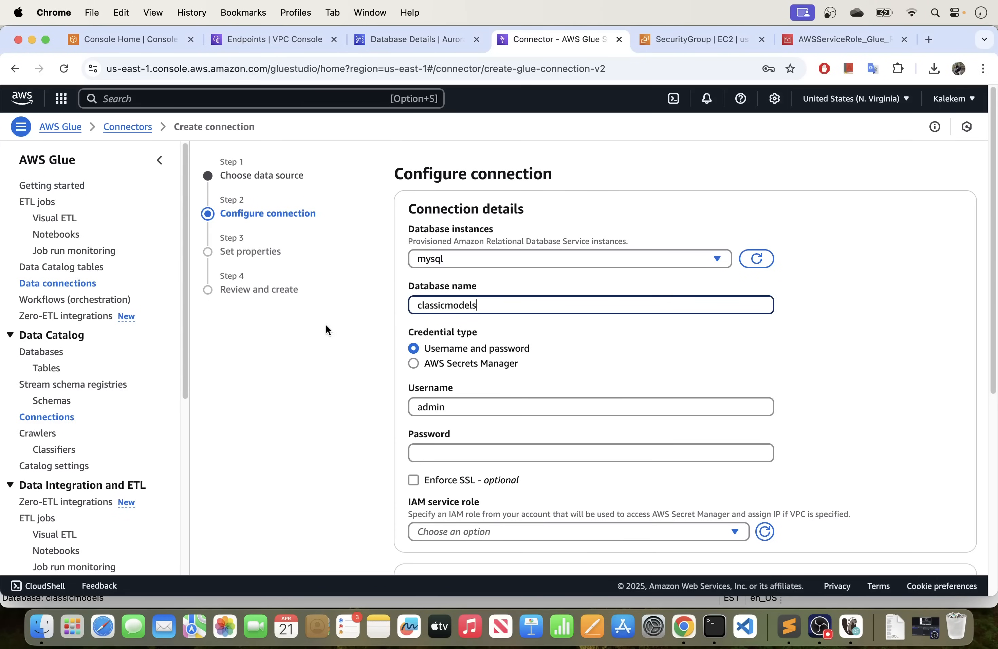
left_click_drag(505, 305, 432, 308)
left_click(497, 308)
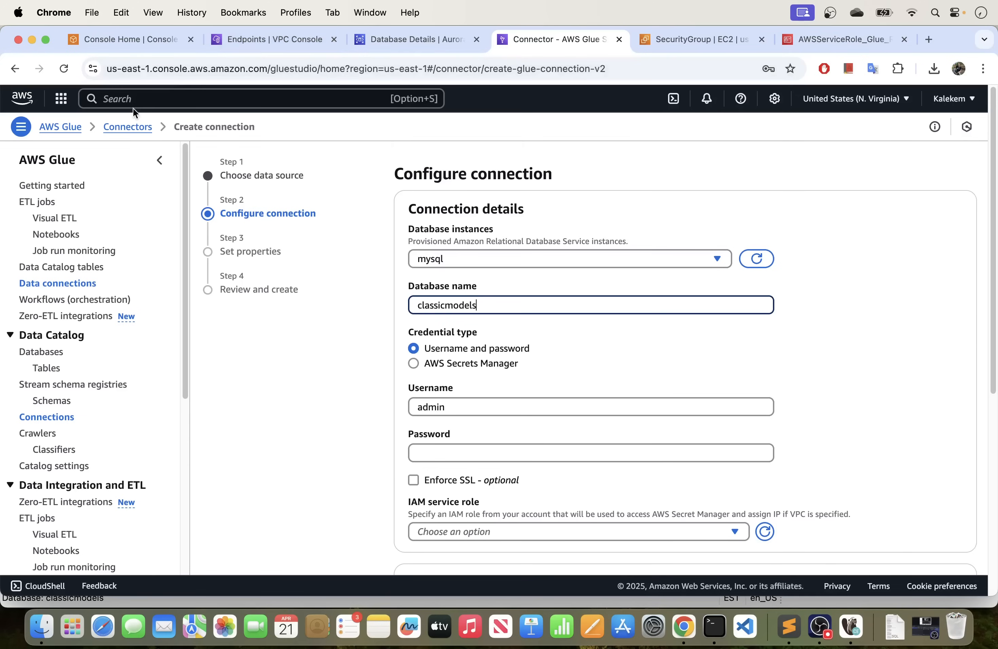
Find Secrets Manager among the AWS services, open it in a new browser tab, and start storing a new secret.
left_click(143, 100)
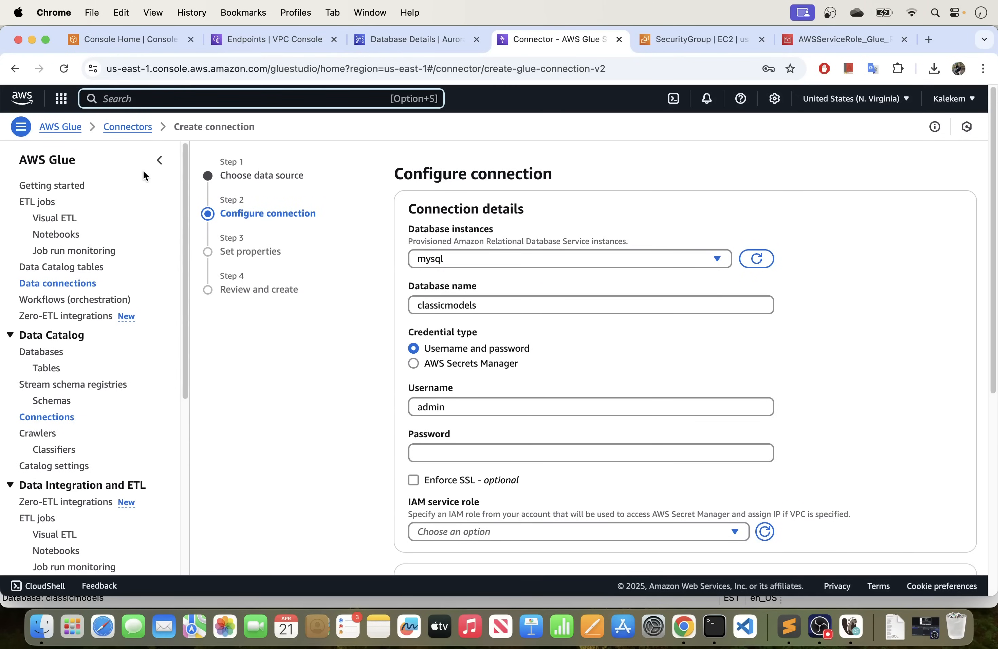
type("secr")
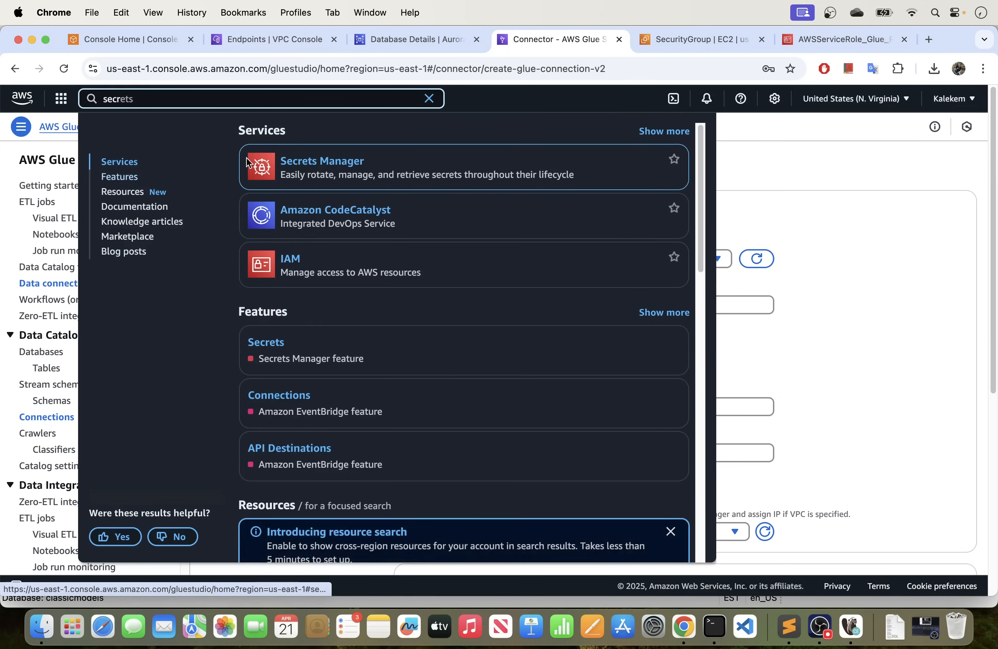
right_click(324, 164)
left_click(379, 167)
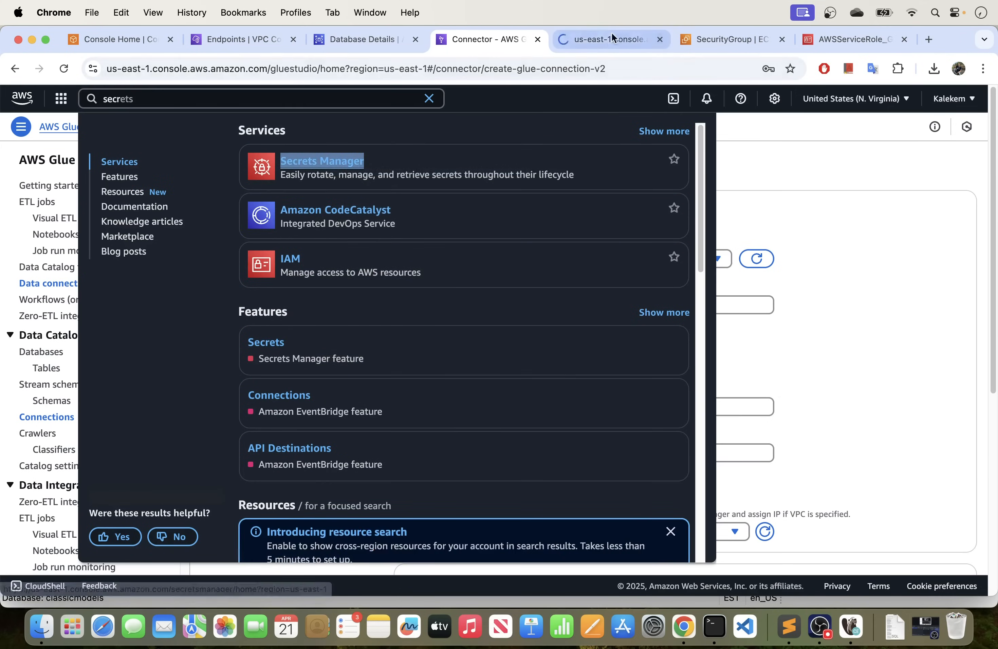
left_click(597, 35)
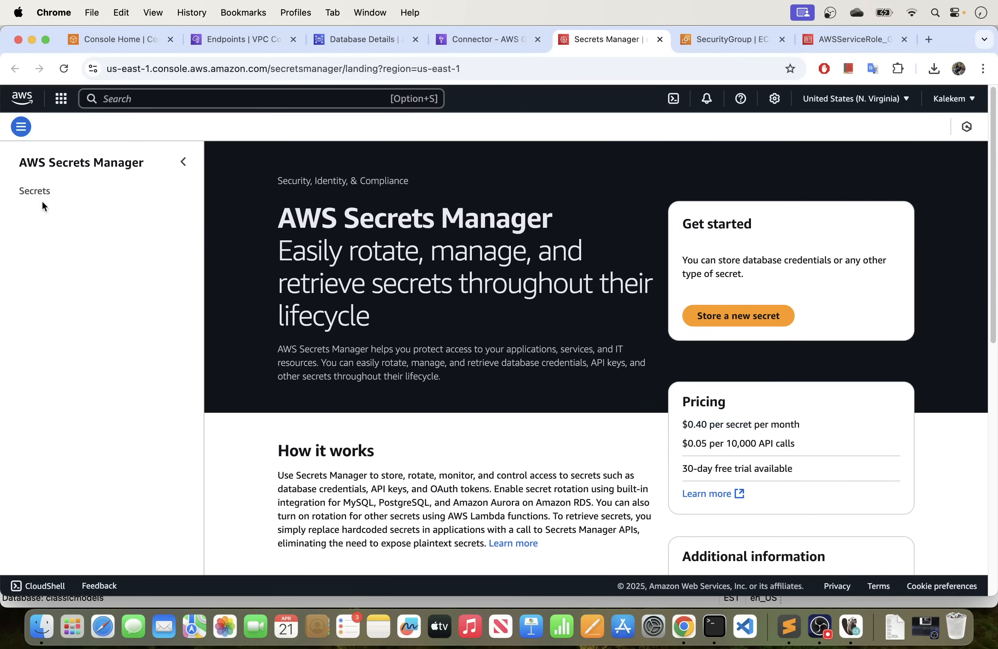
left_click(35, 192)
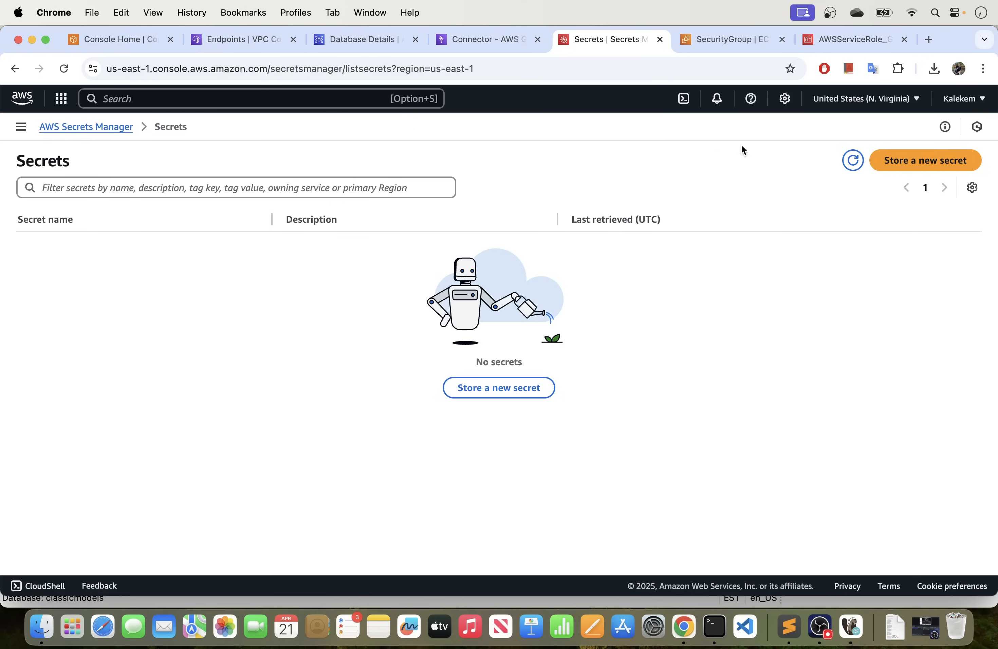
left_click(918, 166)
Enter admin as the user name and type the database password for the Amazon RDS database credentials.
scroll(424, 244, "down", 1)
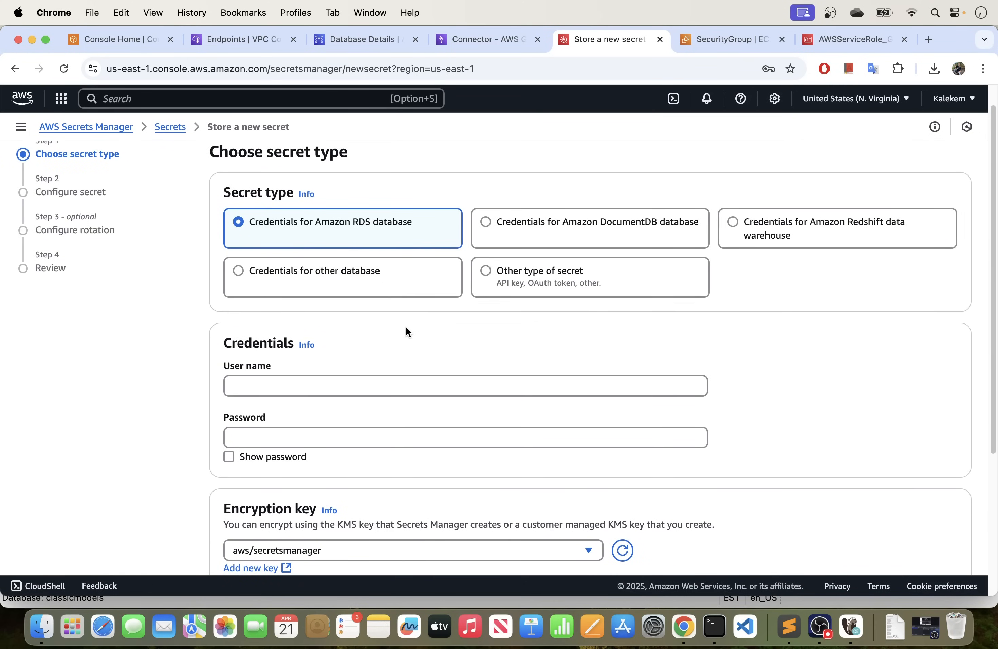
scroll(407, 328, "down", 3)
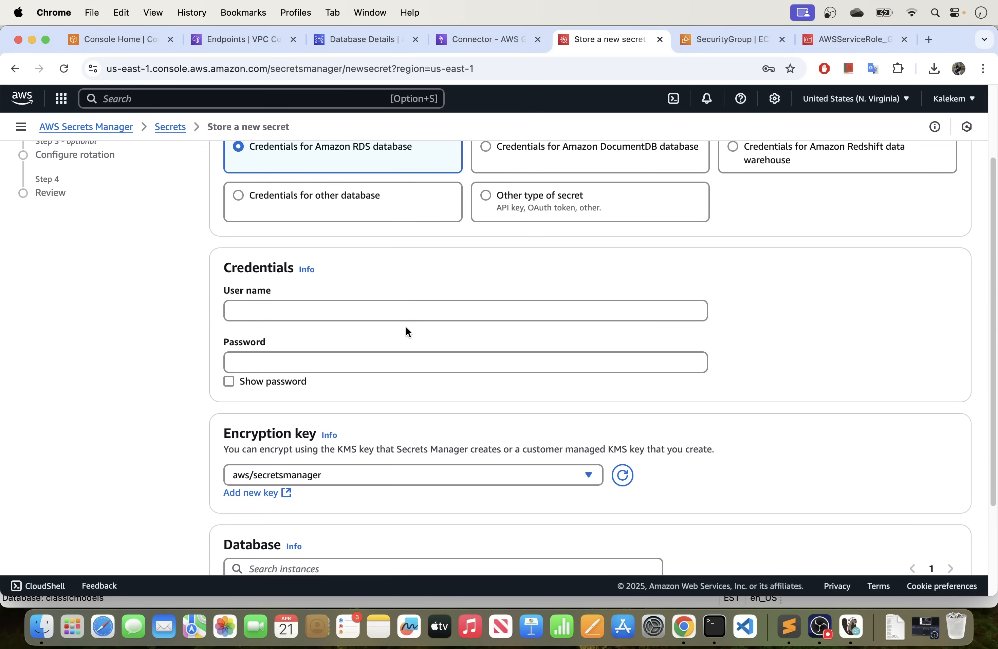
left_click(293, 307)
type("a")
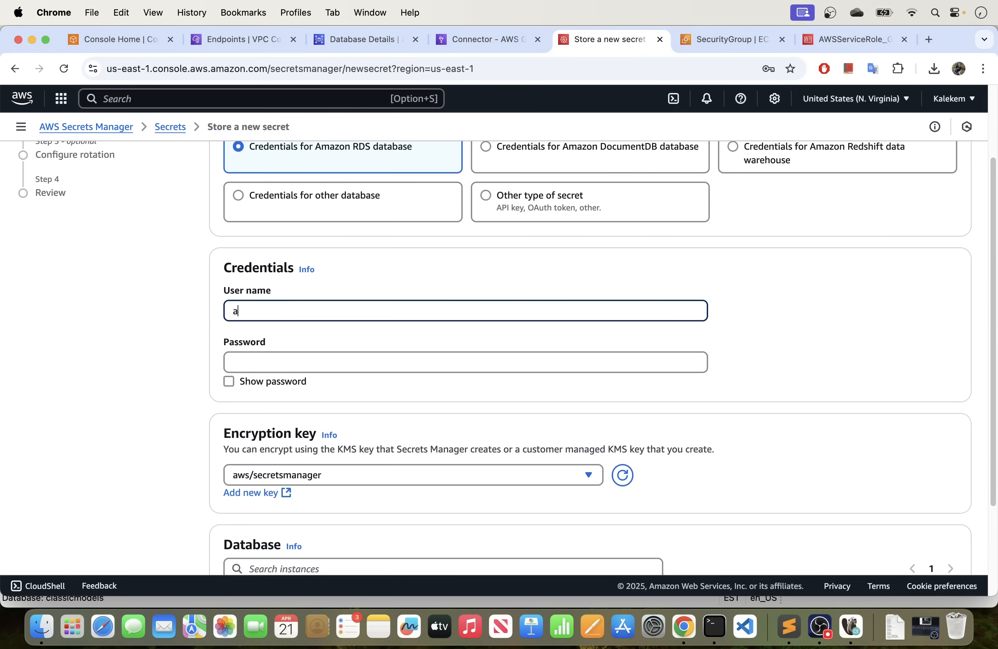
type("dmin")
left_click(260, 364)
type("•")
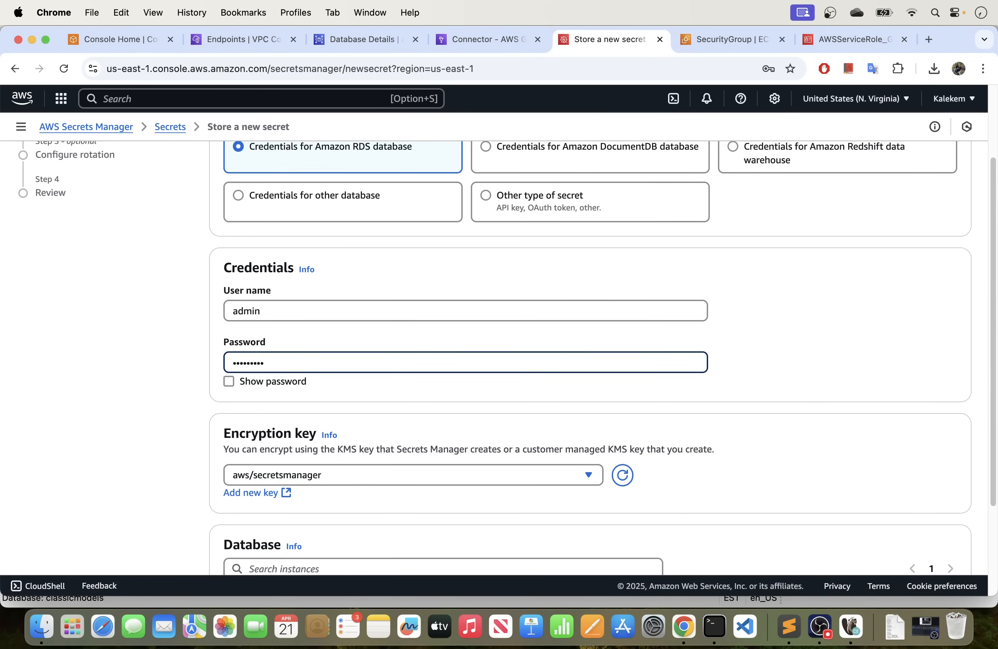
key("BackSpace")
key("BackSpace")
key("BackSpace")
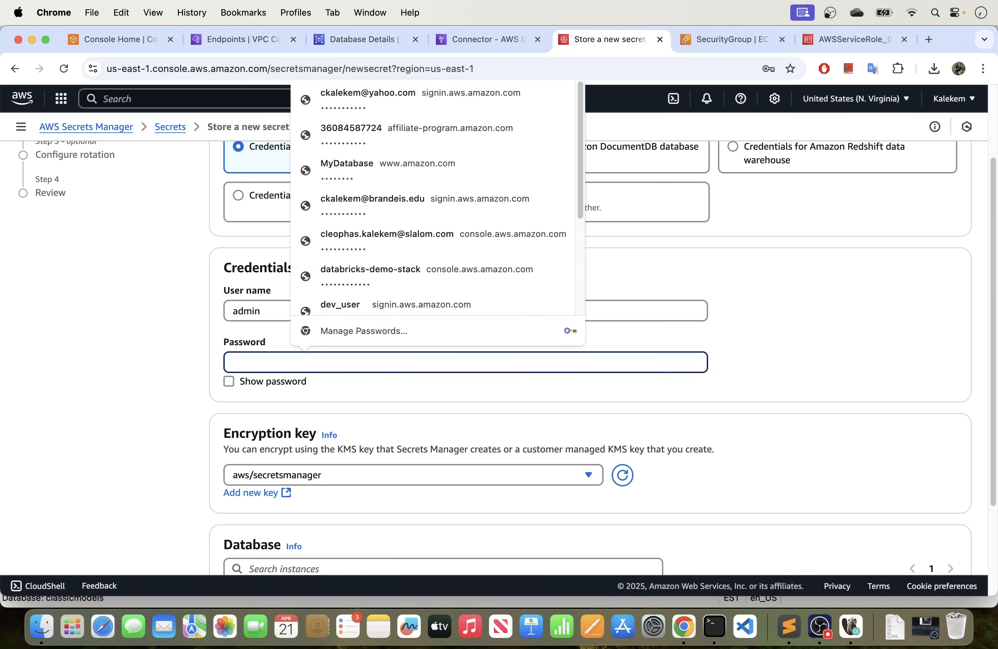
type("•")
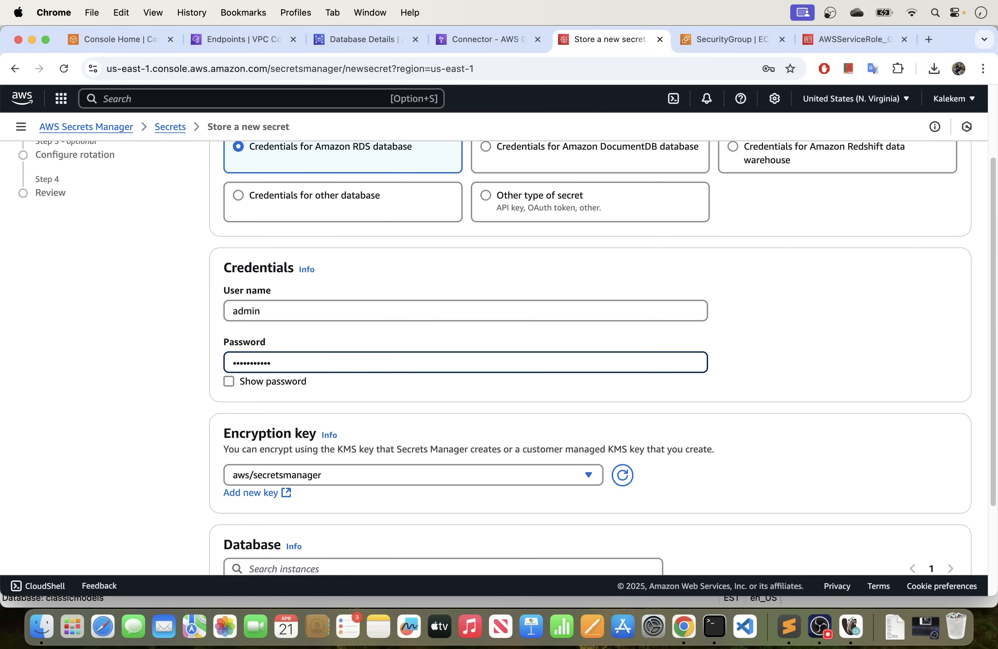
Choose the mysql DB instance for the secret and continue to the secret configuration.
scroll(262, 401, "down", 5)
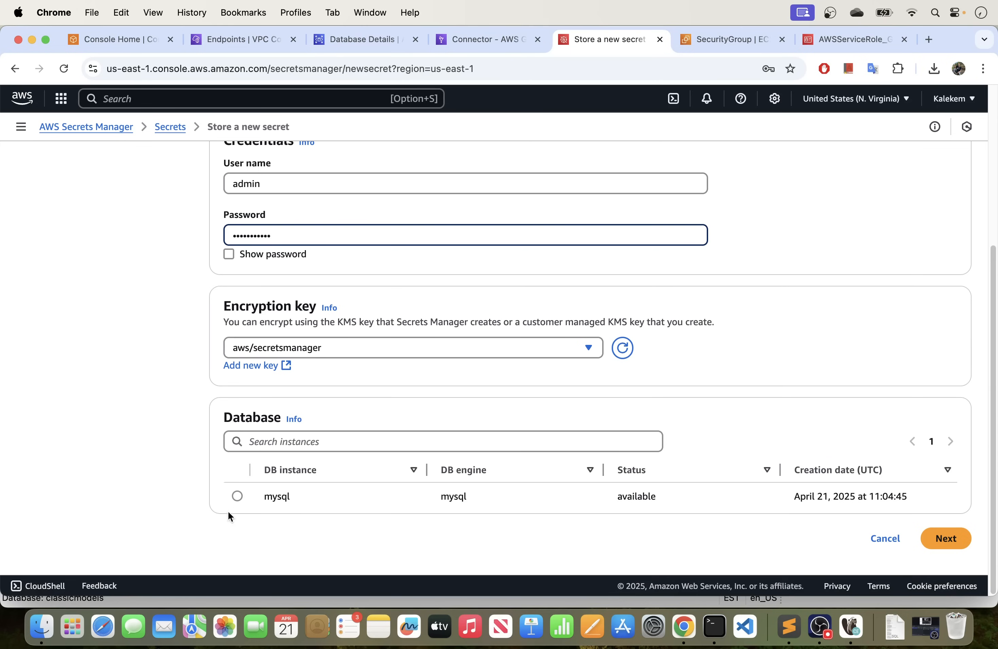
left_click(237, 496)
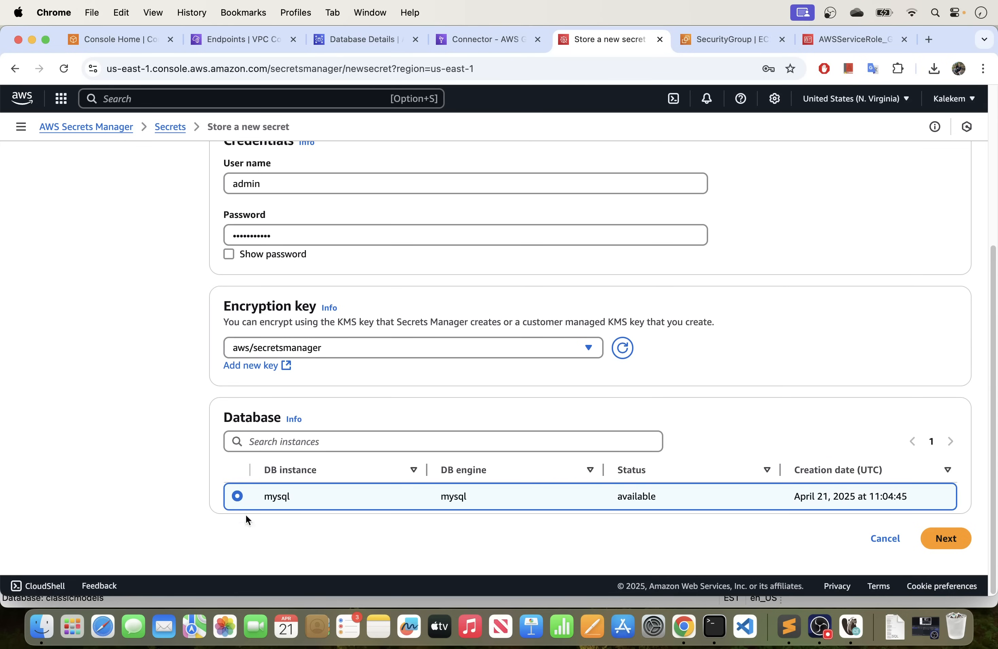
left_click(946, 539)
Name the secret MySQLSecret and continue without a description, tags, or resource permissions.
left_click(308, 277)
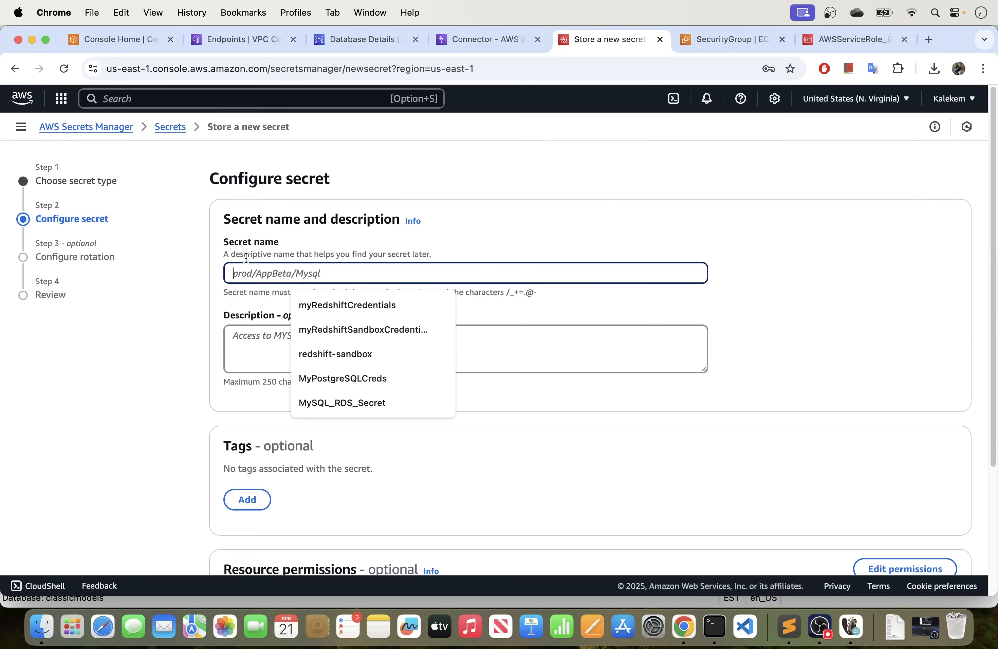
type("My")
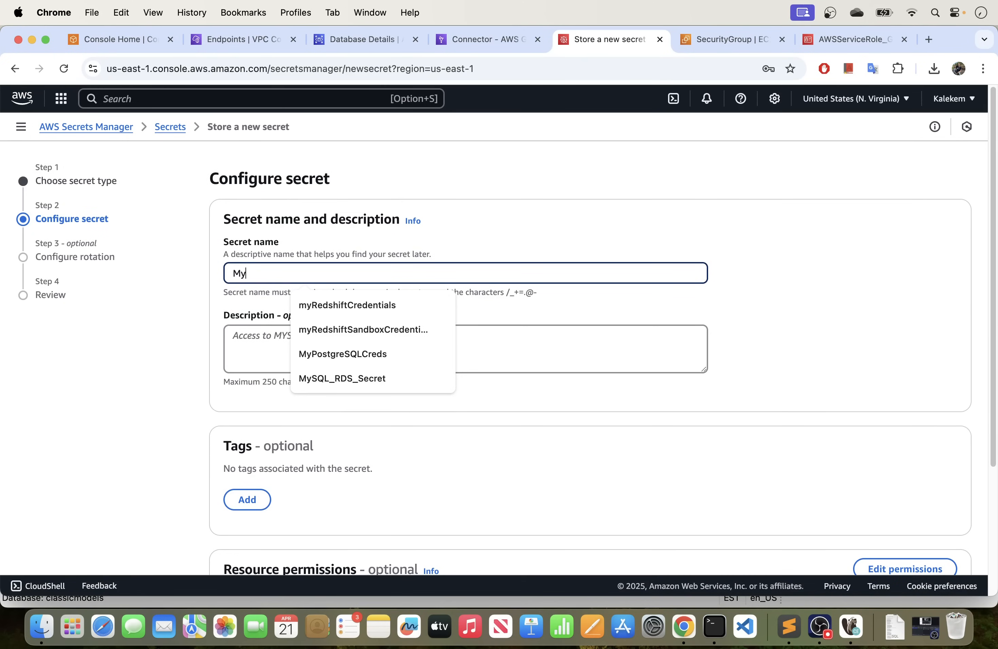
type("SQL")
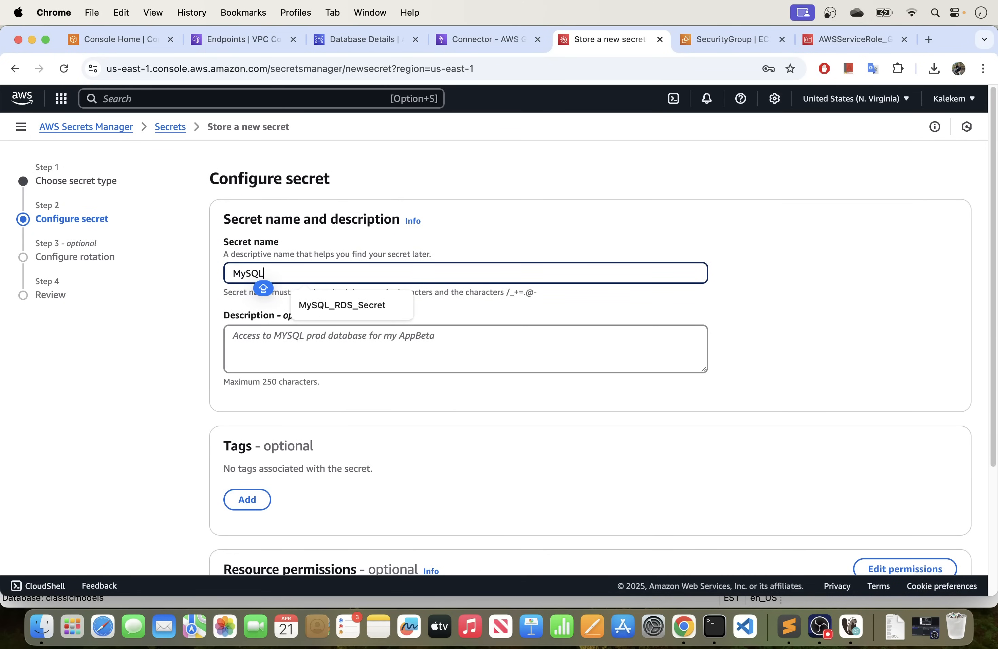
type("Secret")
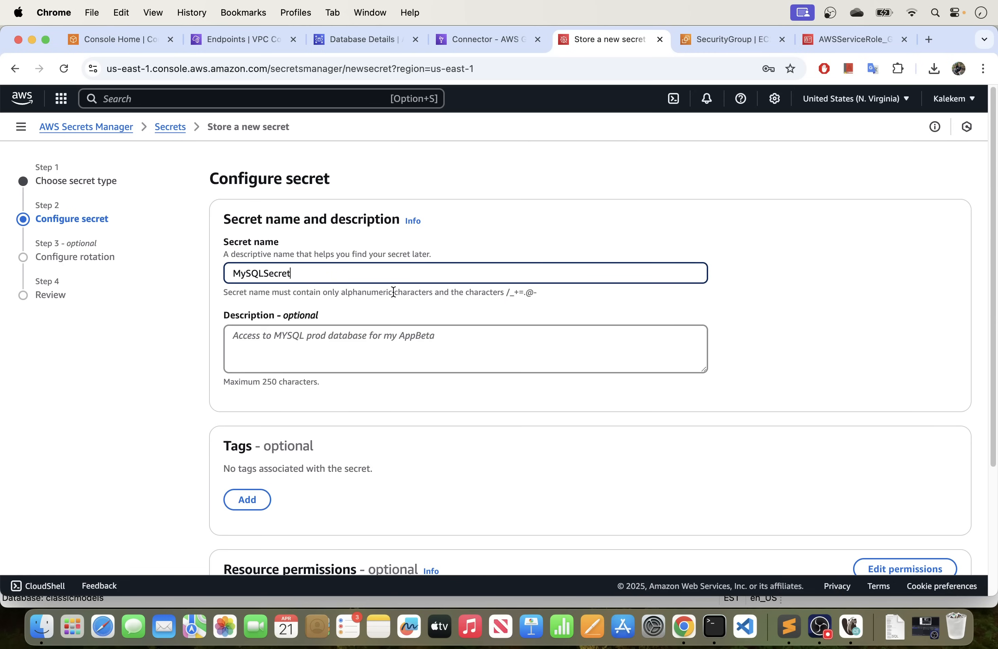
scroll(392, 291, "down", 3)
scroll(415, 297, "down", 3)
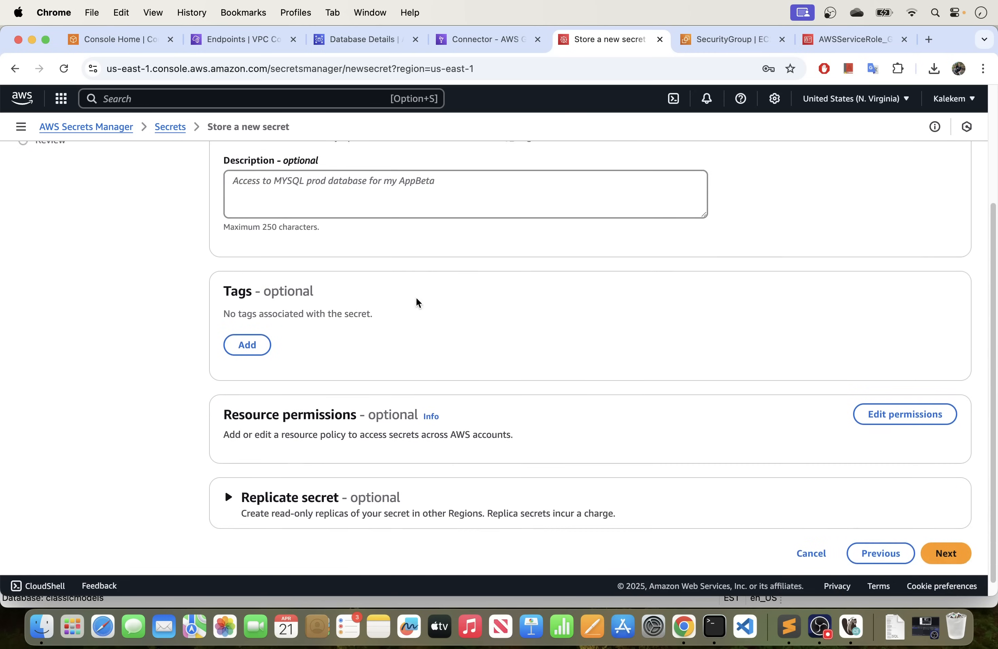
left_click(923, 538)
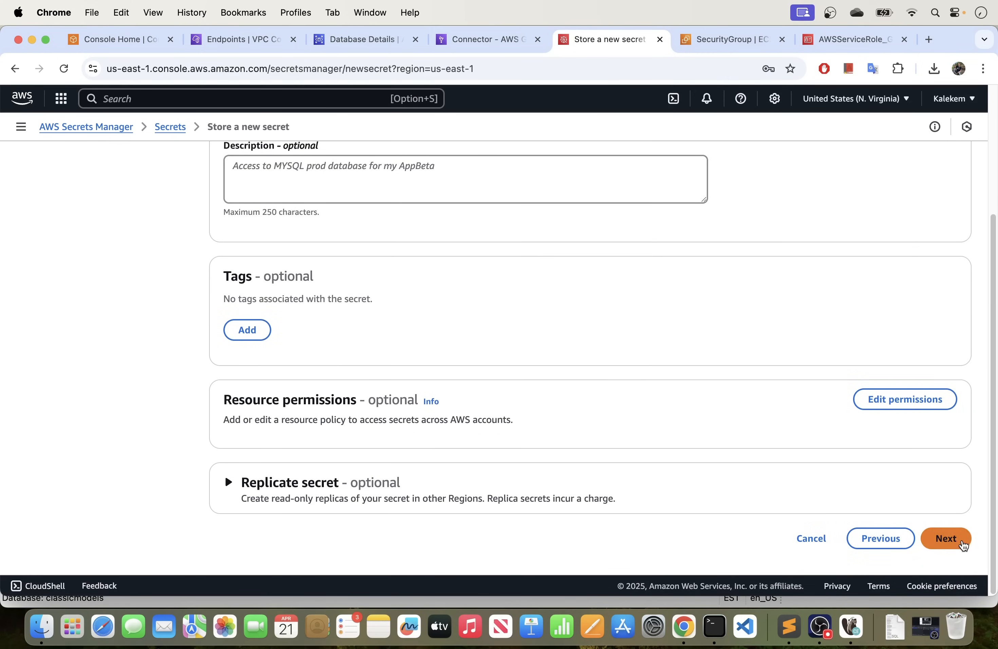
Skip automatic rotation for the secret and store it from the review page.
scroll(622, 394, "down", 10)
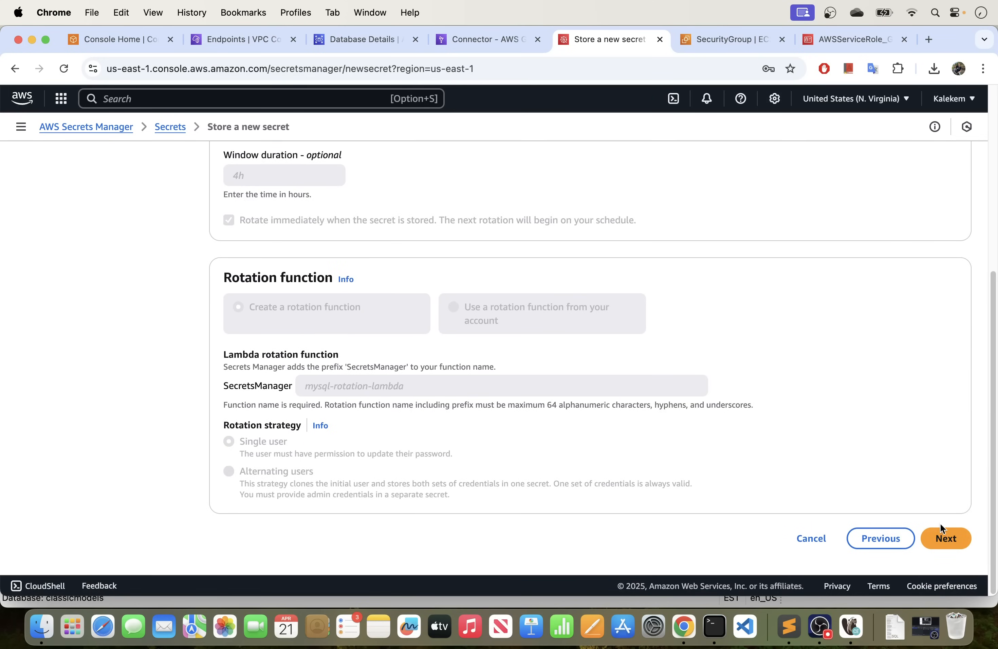
left_click(943, 532)
scroll(804, 388, "down", 15)
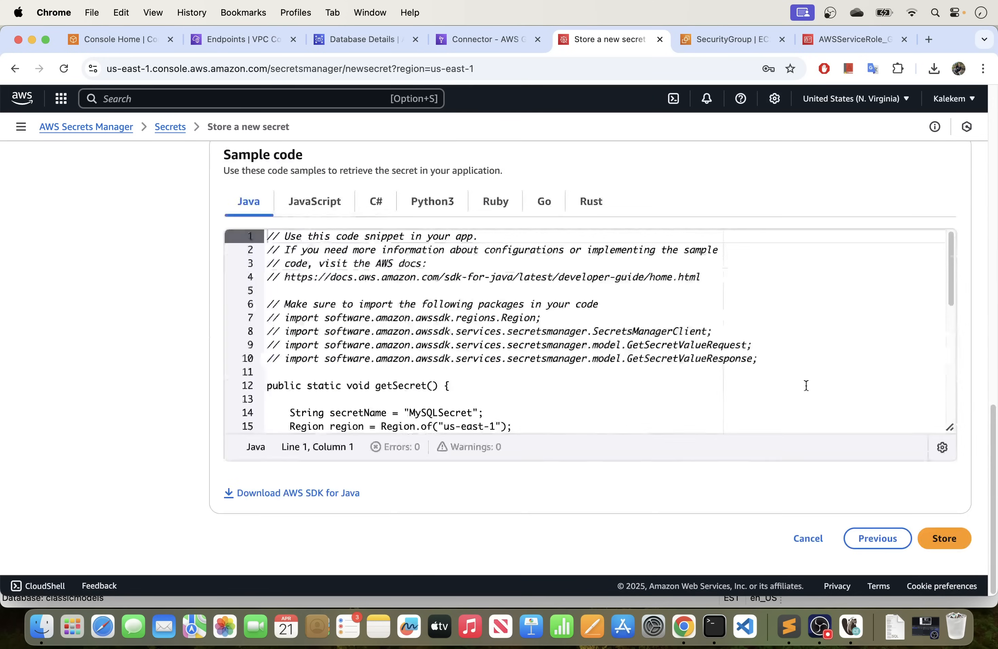
scroll(804, 383, "down", 2)
left_click(942, 539)
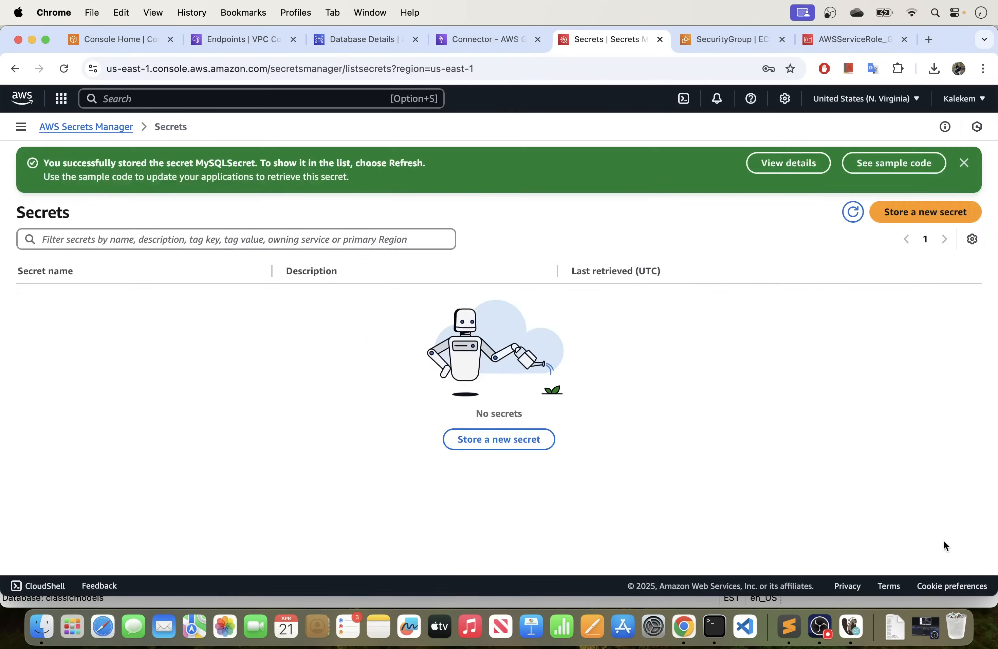
Refresh the secrets list and look through the details of MySQLSecret.
left_click(964, 163)
left_click(850, 162)
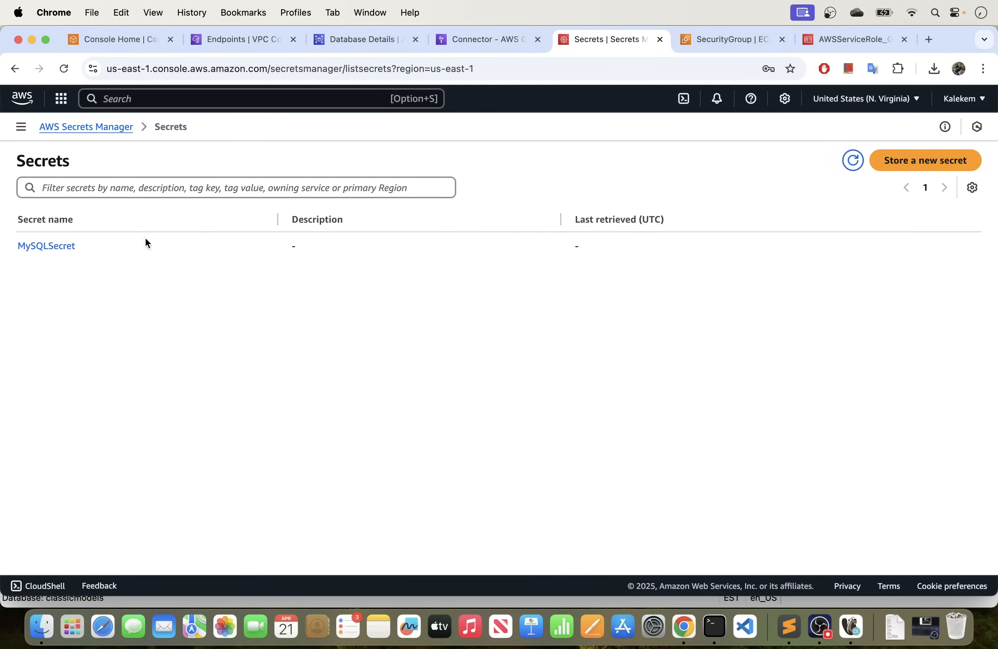
left_click(64, 247)
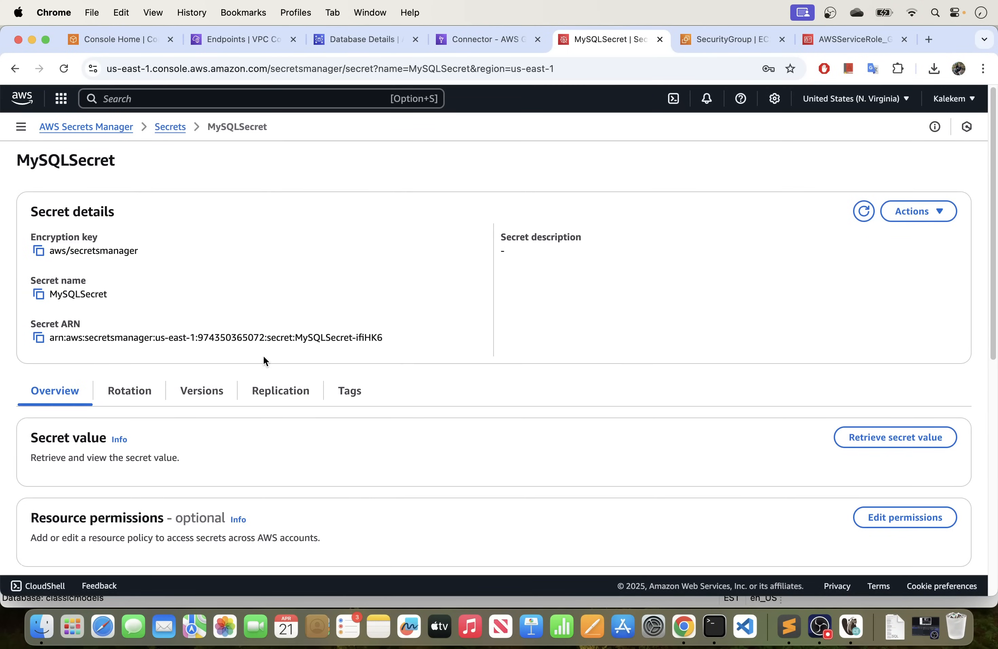
scroll(262, 355, "down", 1)
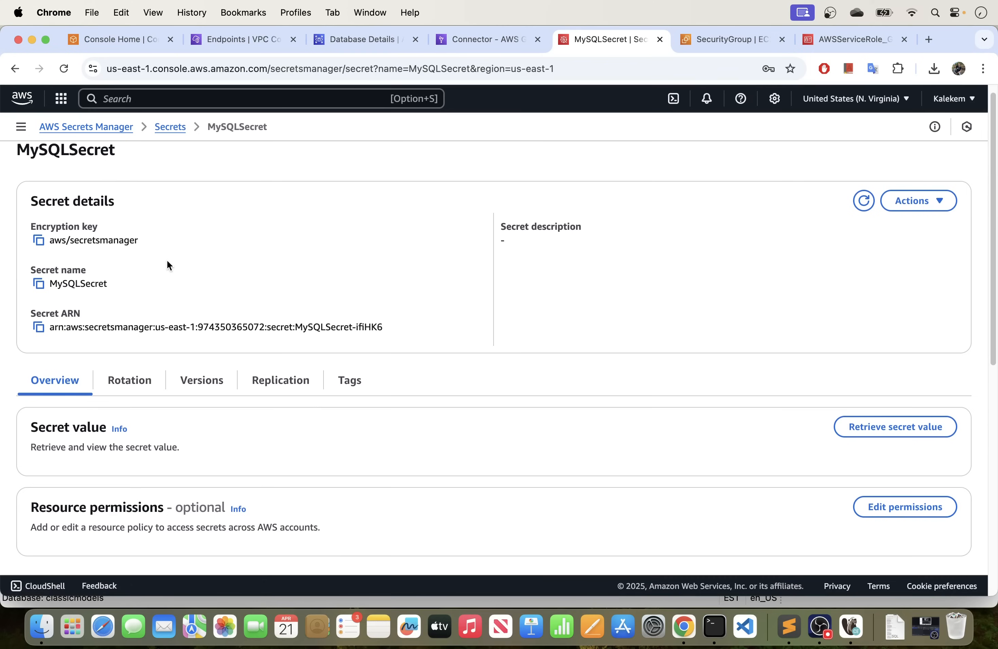
scroll(167, 260, "down", 3)
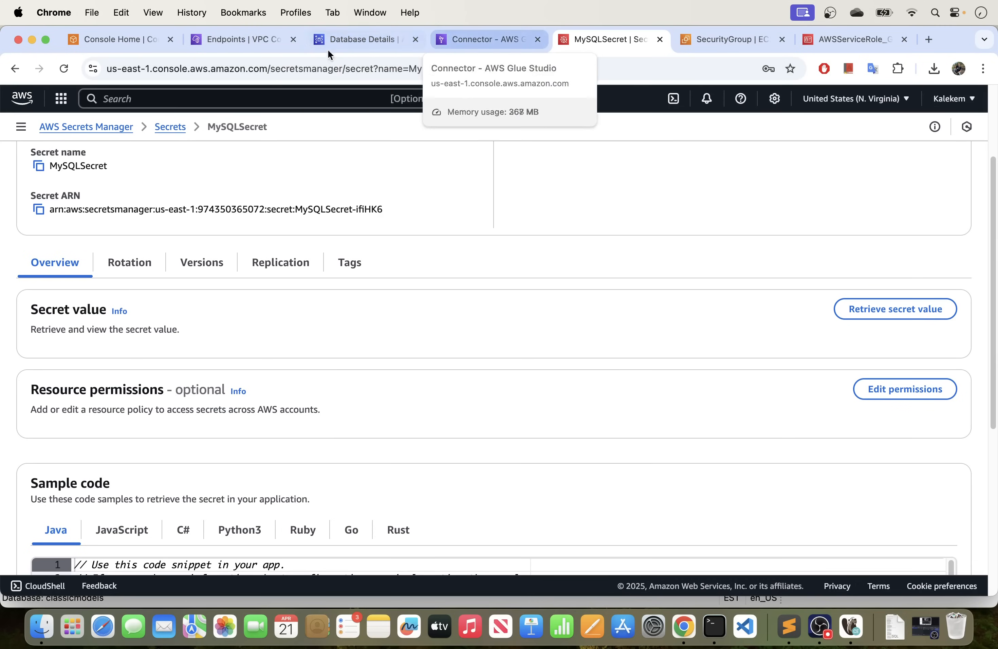
Look at the RDS database and VPC endpoints pages, and return to the Glue connection form.
left_click(482, 38)
left_click(363, 37)
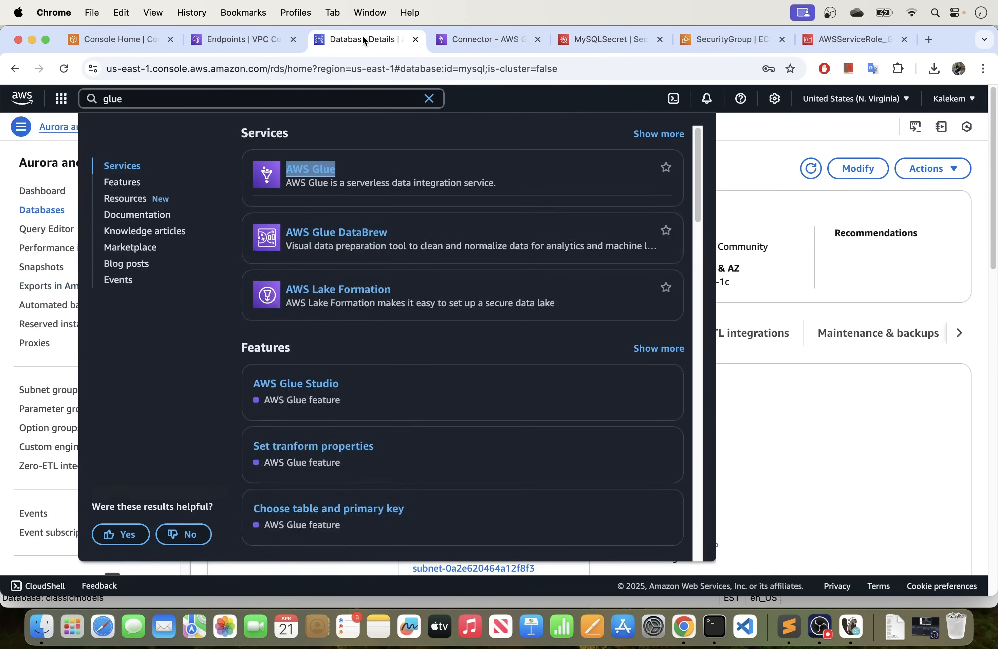
left_click(247, 38)
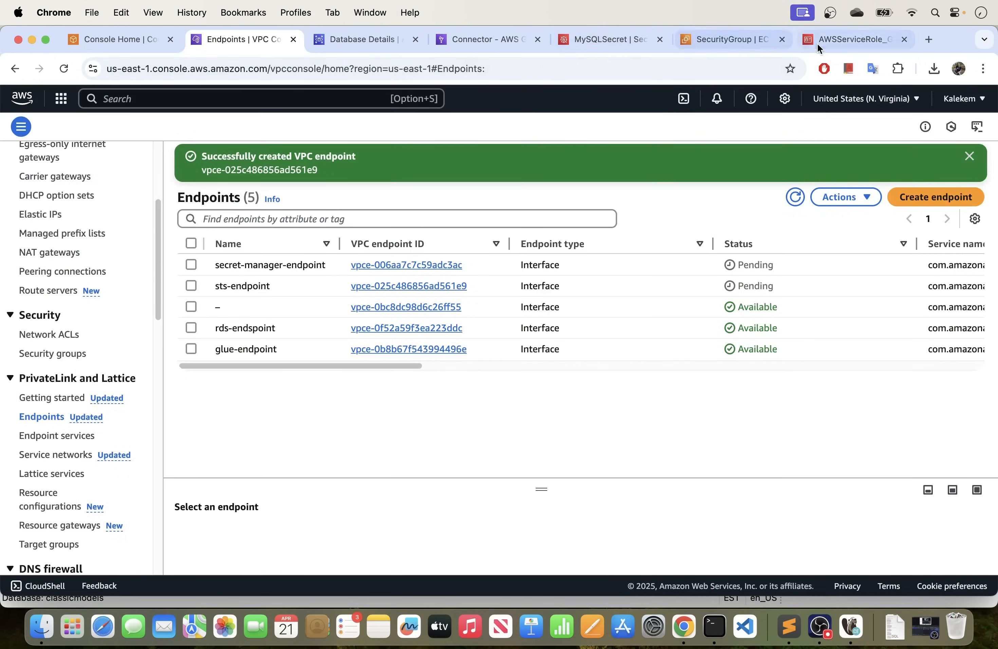
left_click(479, 40)
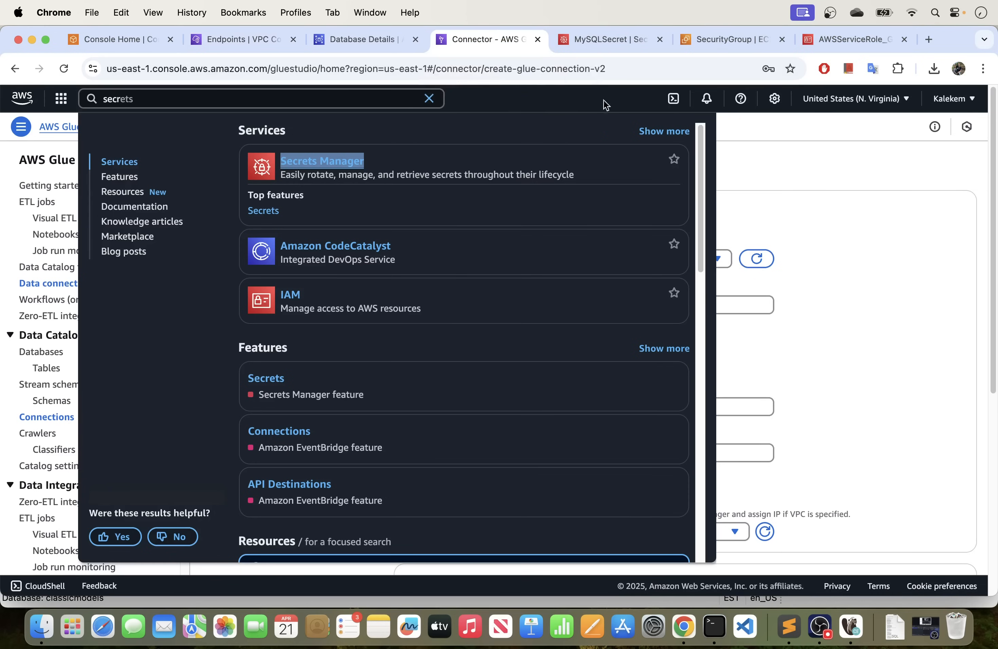
left_click(794, 183)
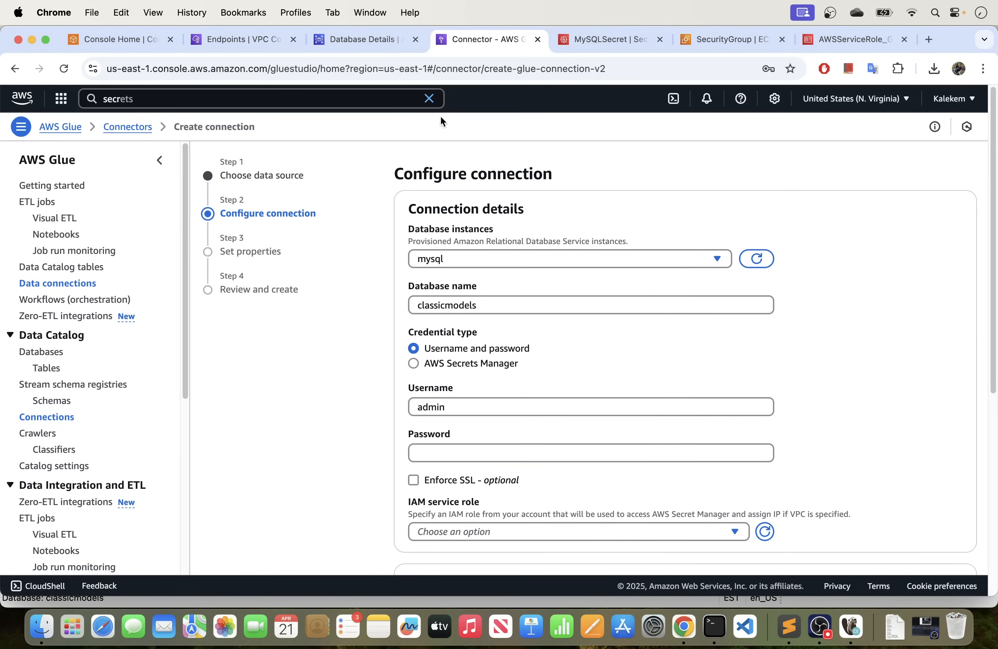
Set the Glue connection's credential type to AWS Secrets Manager and choose MySQLSecret from this account.
scroll(520, 319, "down", 2)
scroll(521, 321, "down", 1)
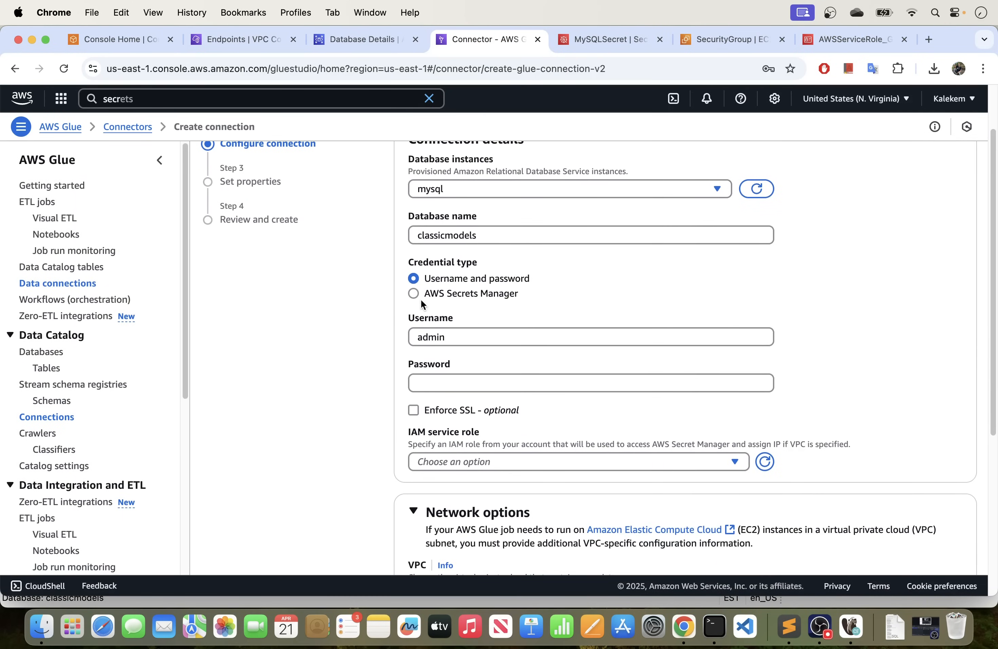
left_click(414, 294)
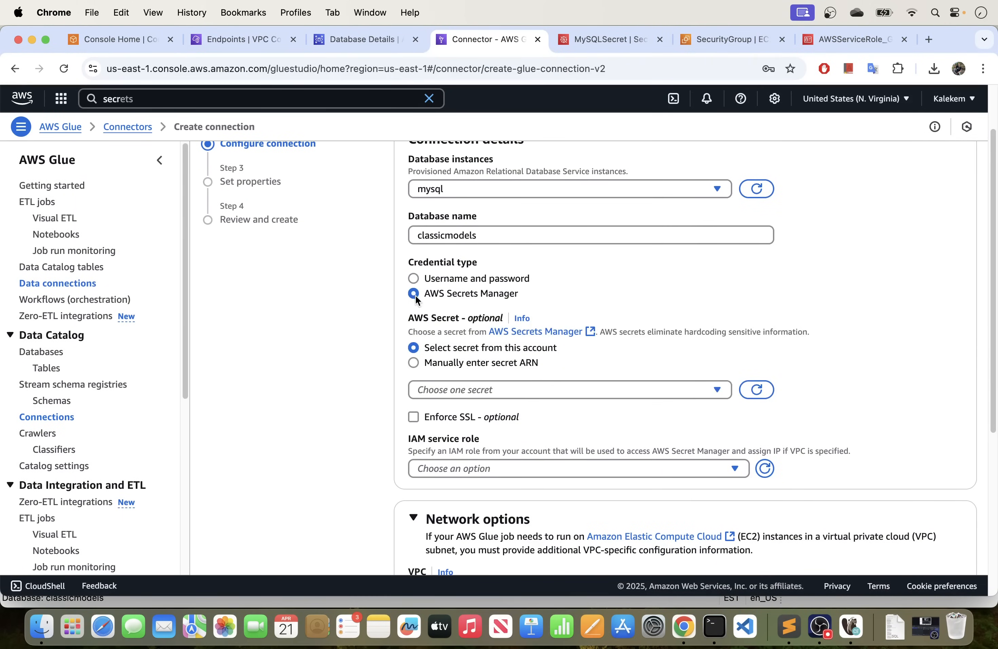
left_click(515, 390)
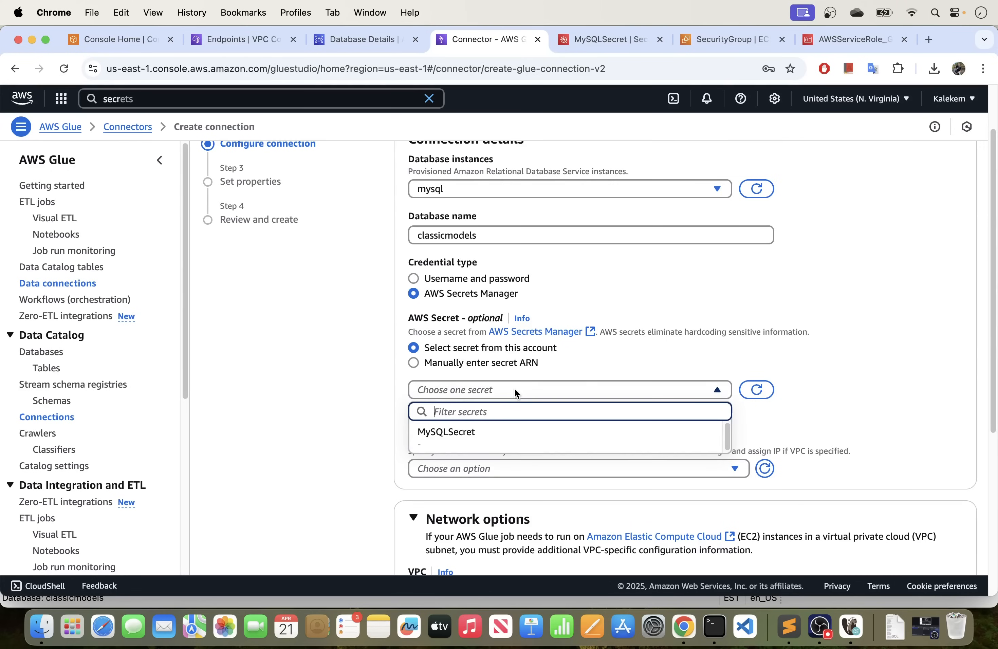
left_click(459, 440)
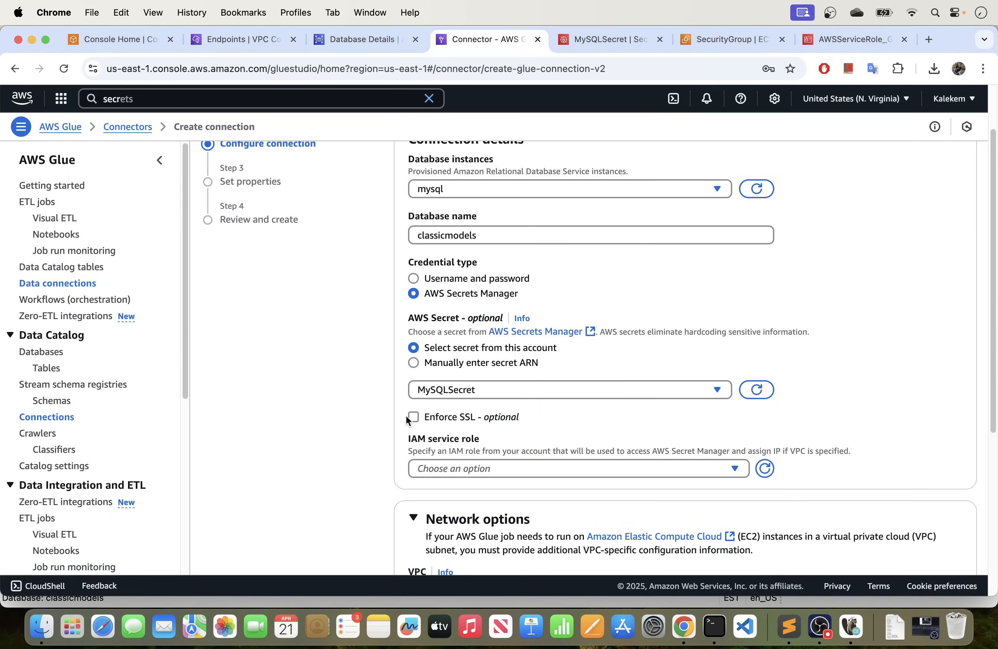
scroll(406, 415, "down", 5)
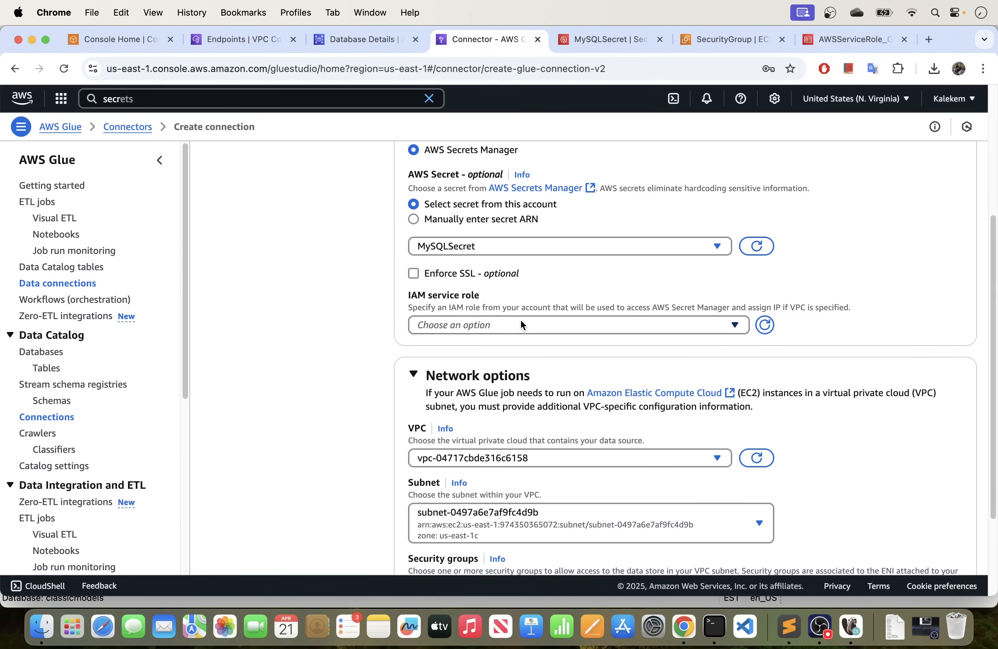
Set the connection's IAM service role to AWSServiceRole_Glue_RDS_Role, and check that role's permissions policies in IAM.
left_click(516, 325)
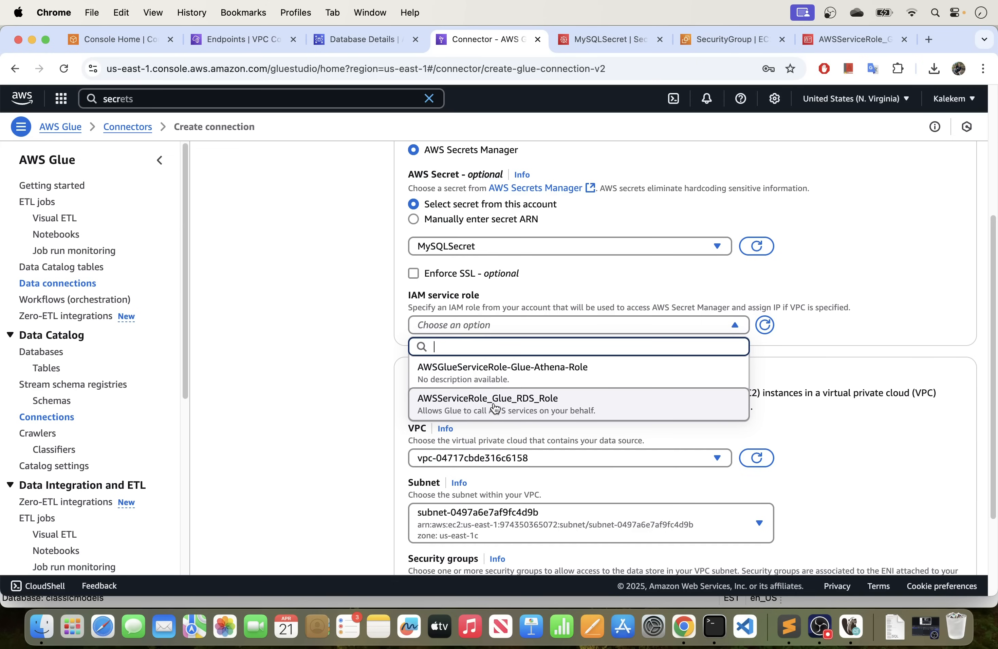
left_click(531, 408)
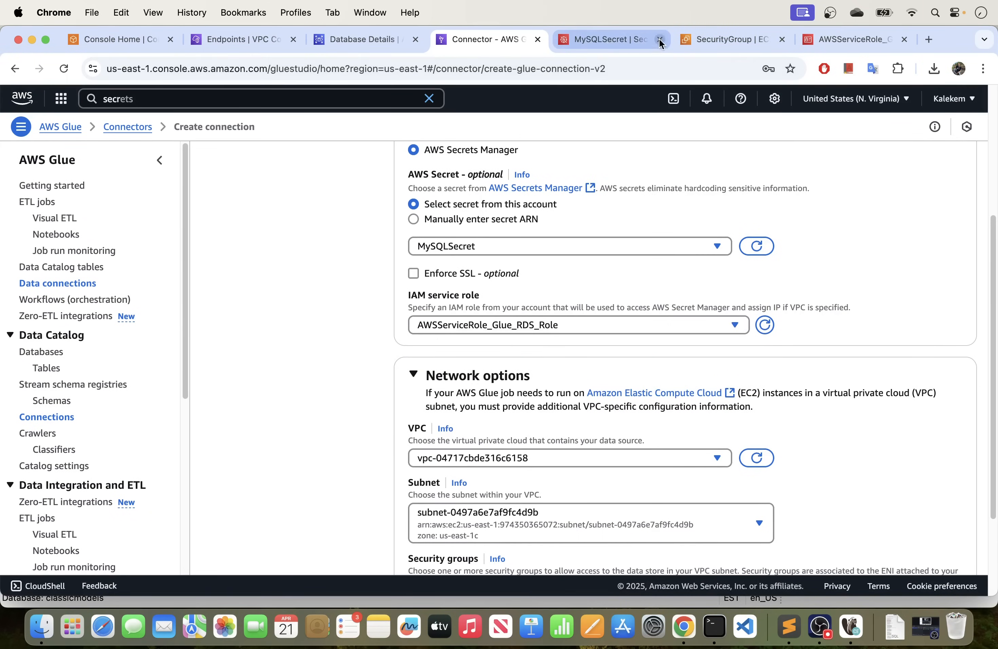
left_click(712, 40)
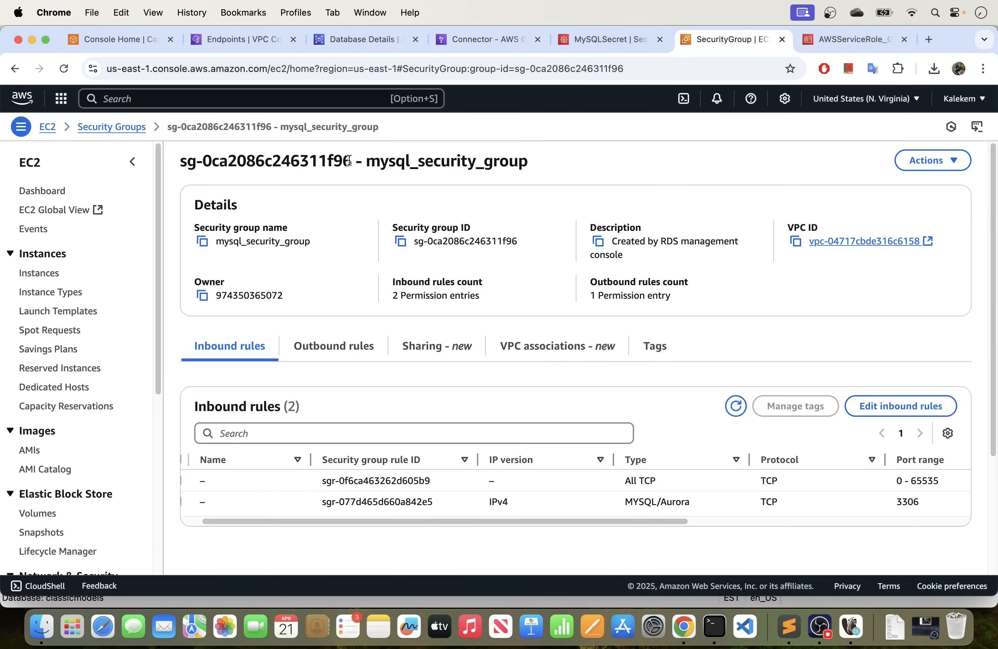
left_click(808, 48)
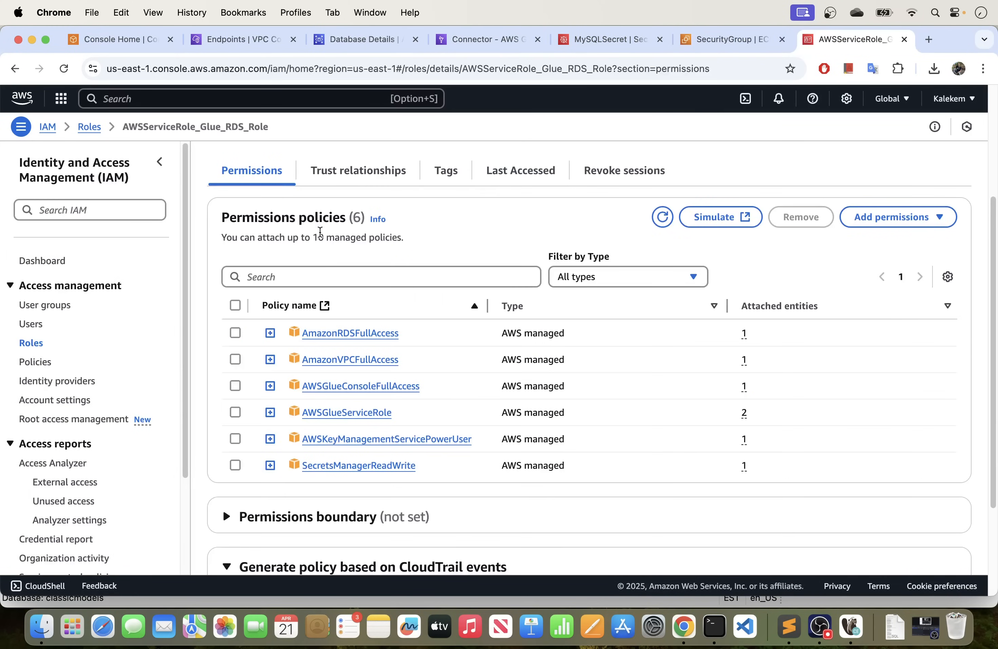
scroll(319, 230, "up", 5)
left_click_drag(278, 127, 159, 126)
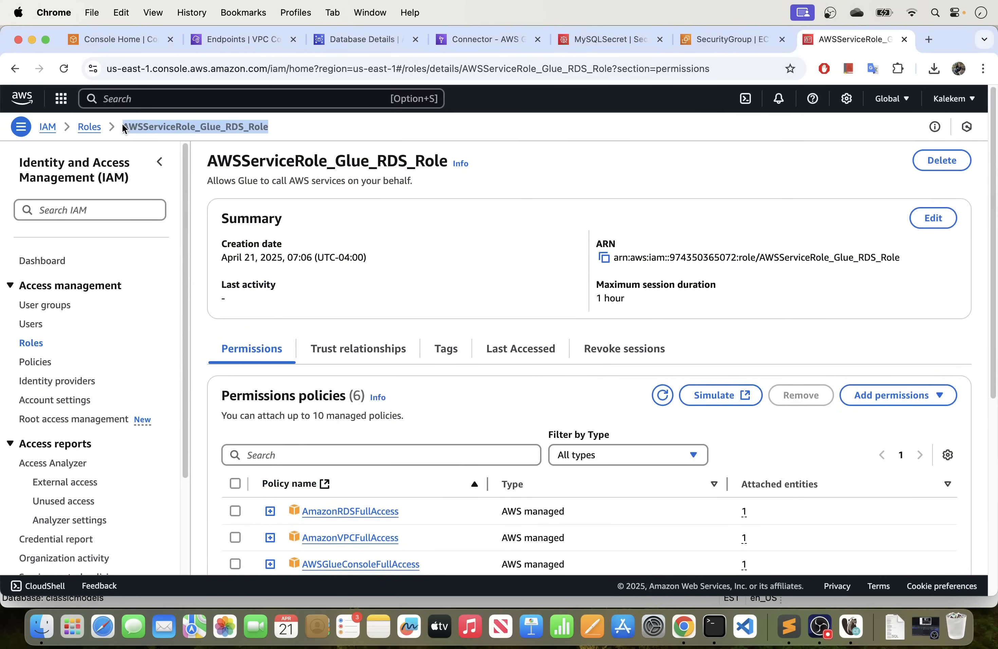
scroll(342, 274, "down", 4)
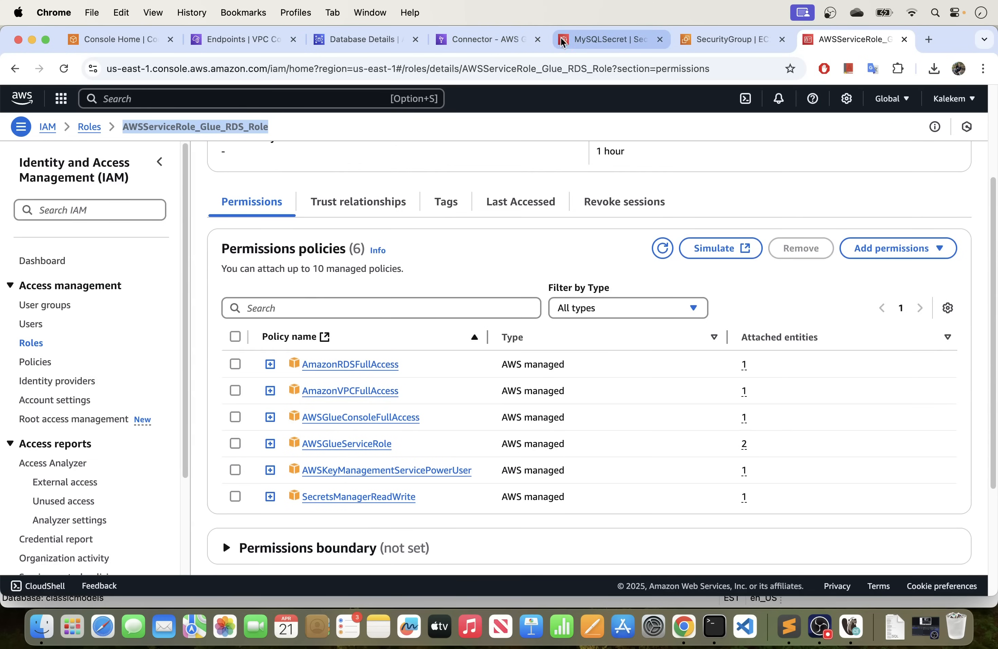
left_click(474, 37)
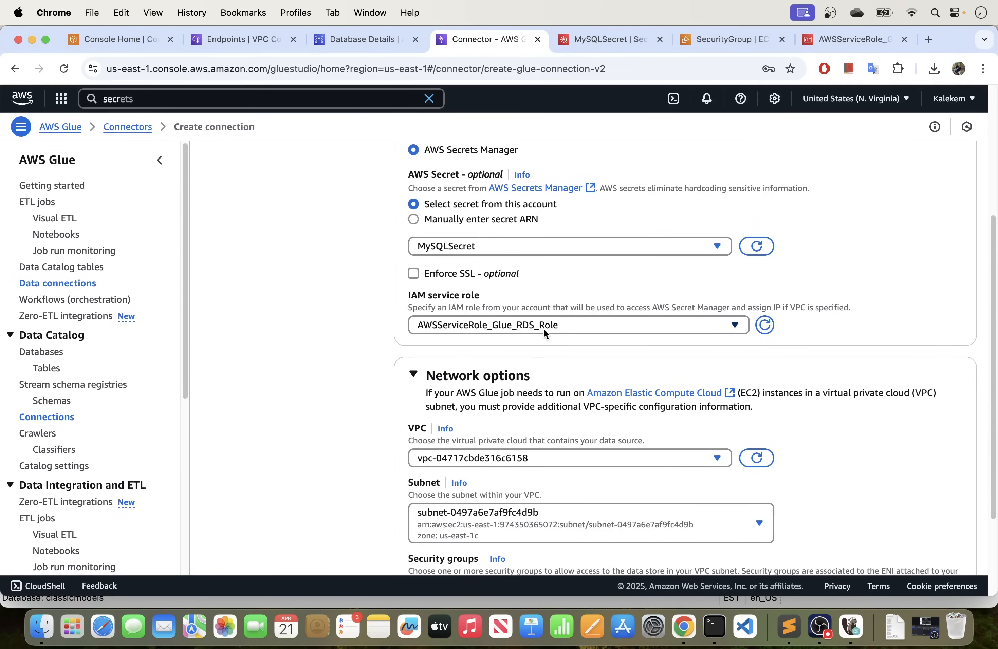
Compare the connection's VPC and subnet options with the networking details of the mysql RDS database.
scroll(356, 404, "down", 1)
scroll(356, 403, "down", 3)
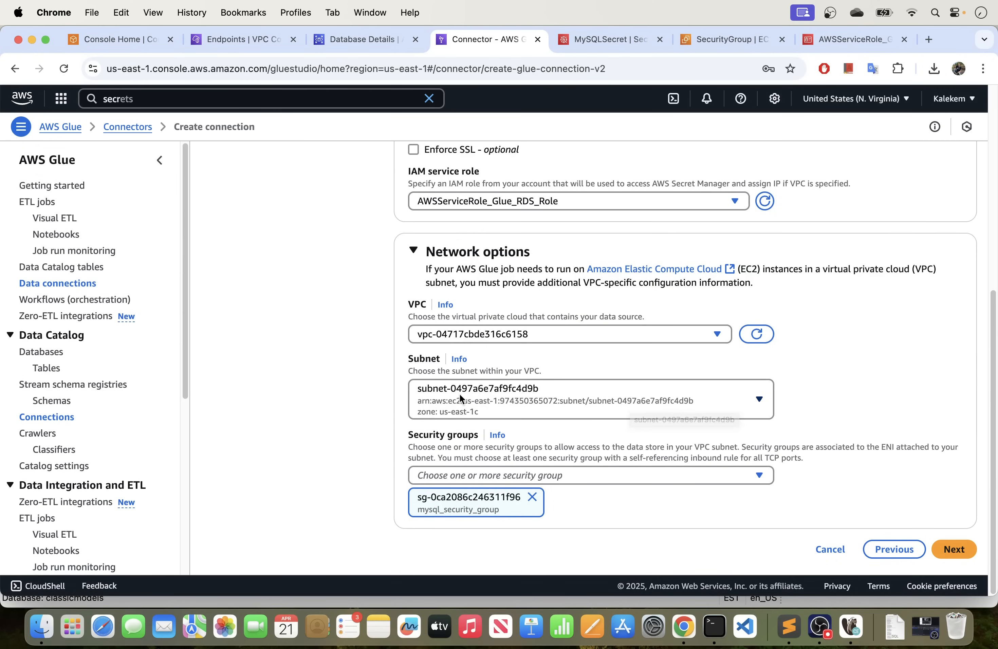
left_click(541, 401)
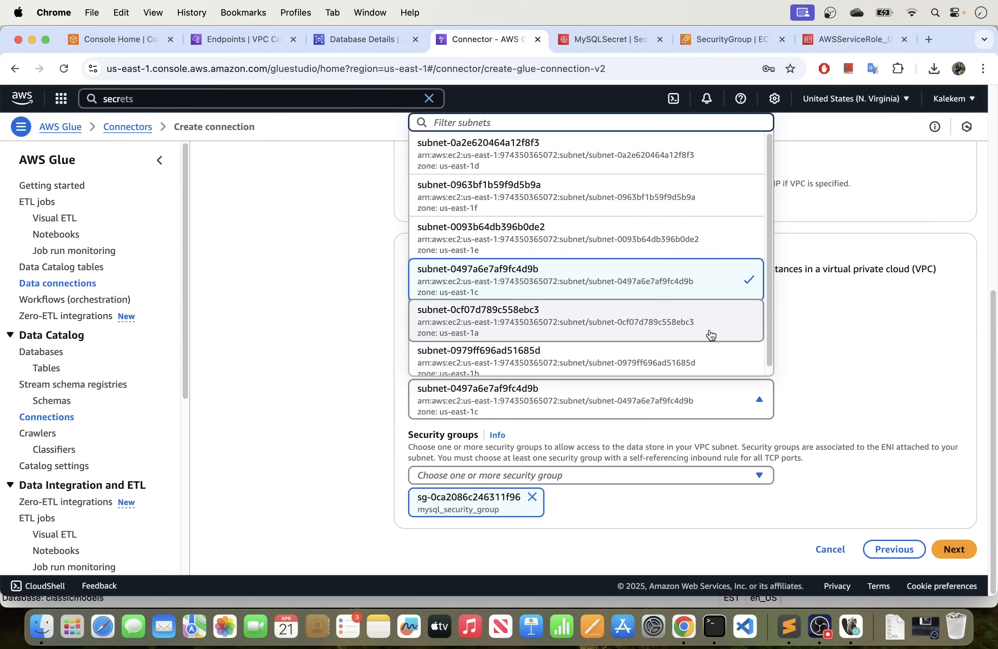
left_click(844, 339)
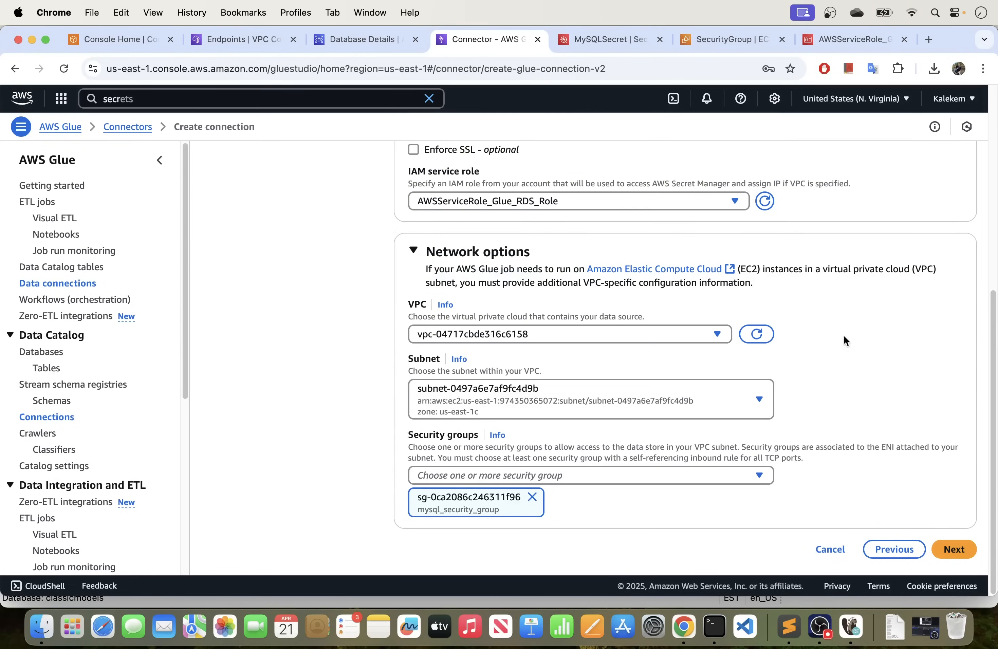
left_click(342, 38)
left_click(724, 316)
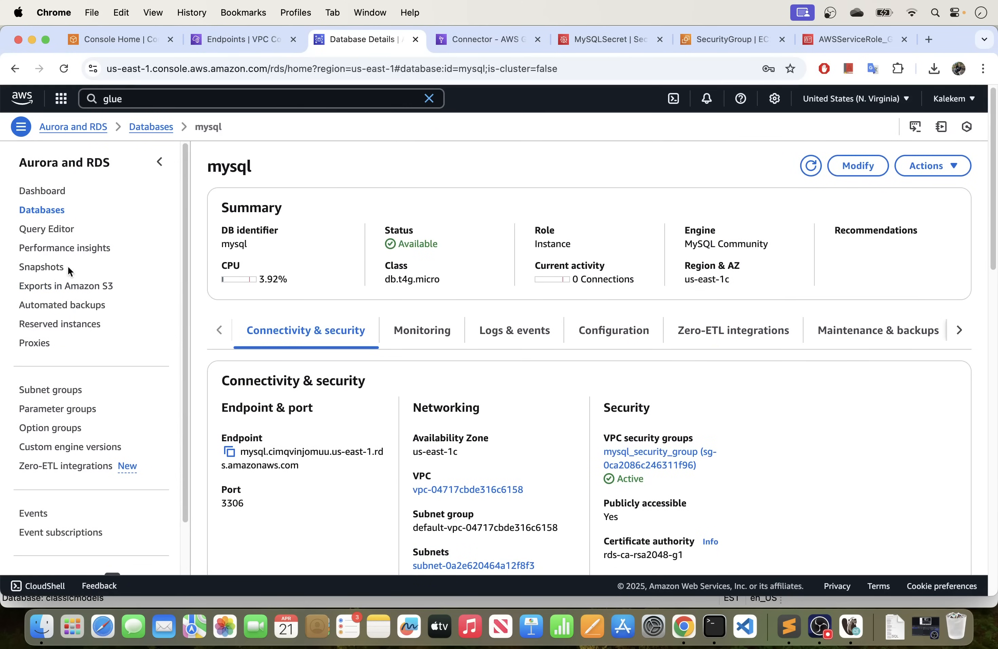
scroll(291, 400, "down", 3)
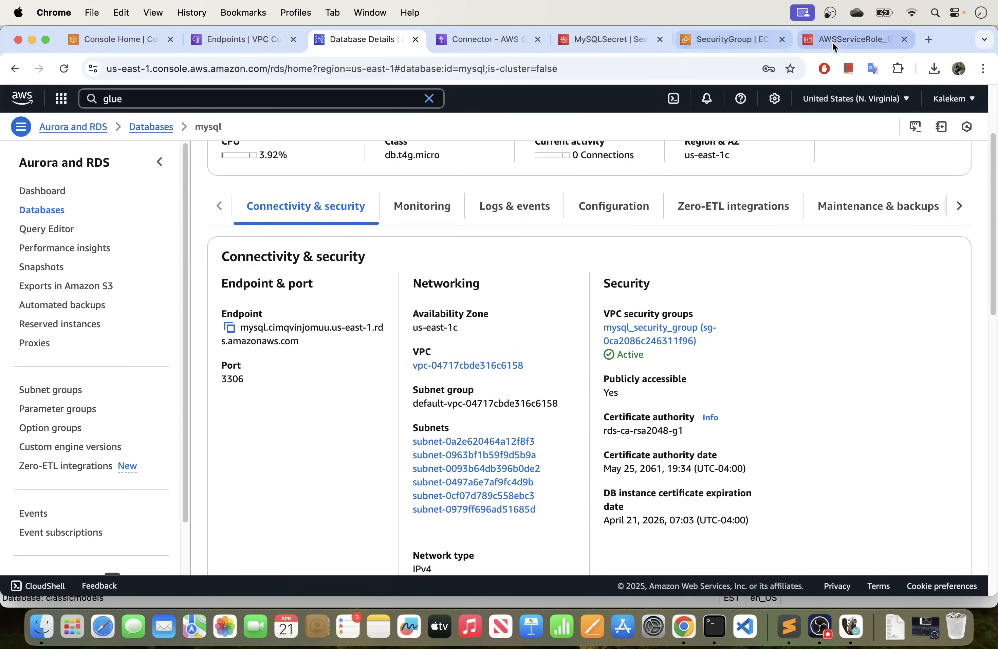
left_click(606, 40)
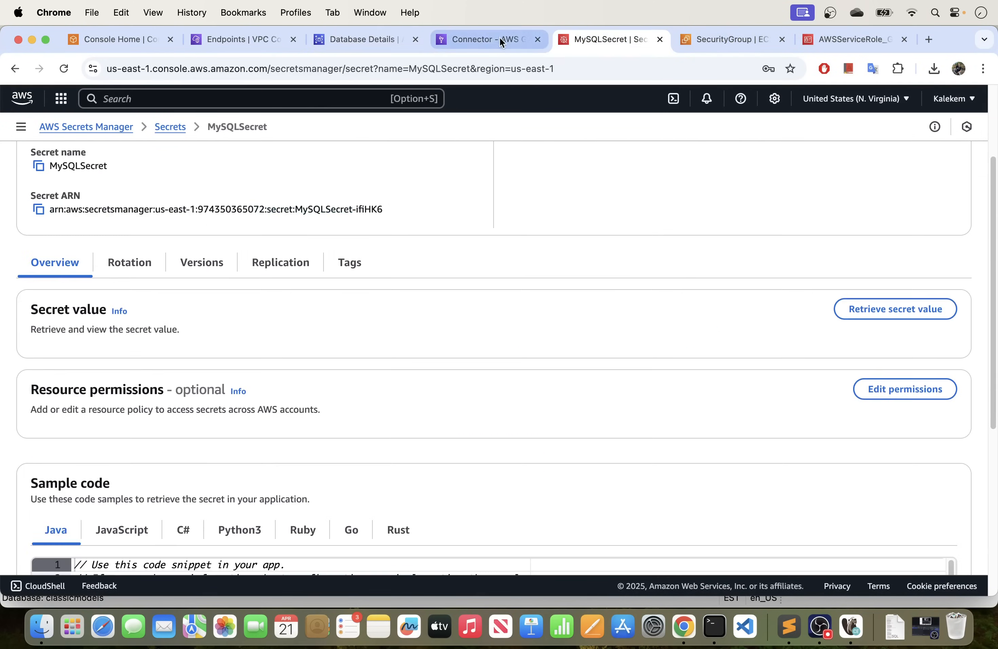
left_click(486, 34)
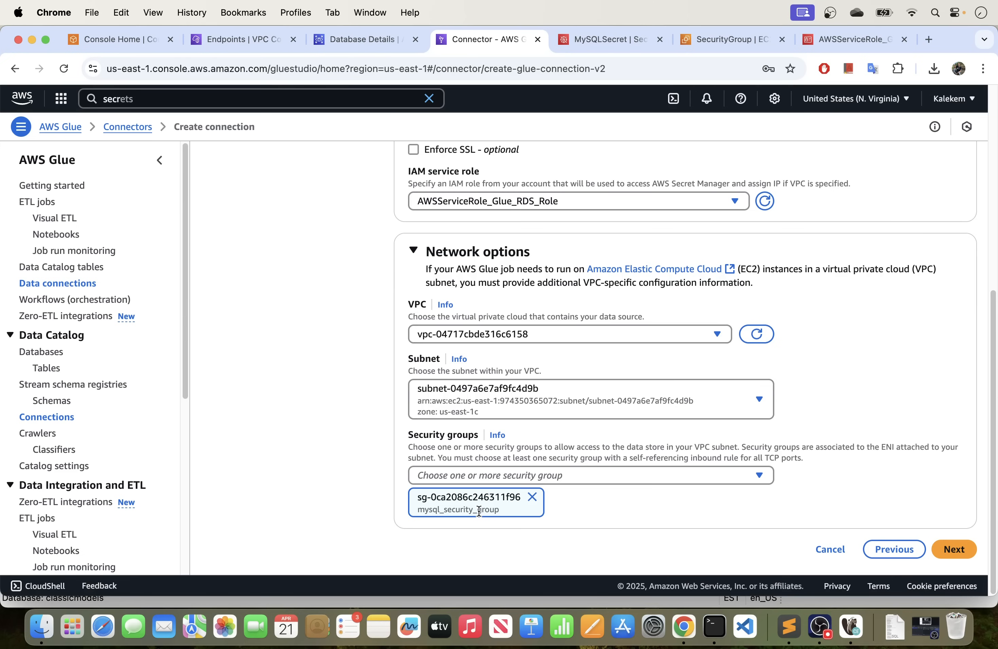
Check the available security groups, keep mysql_security_group selected, and continue to the connection properties.
left_click(451, 476)
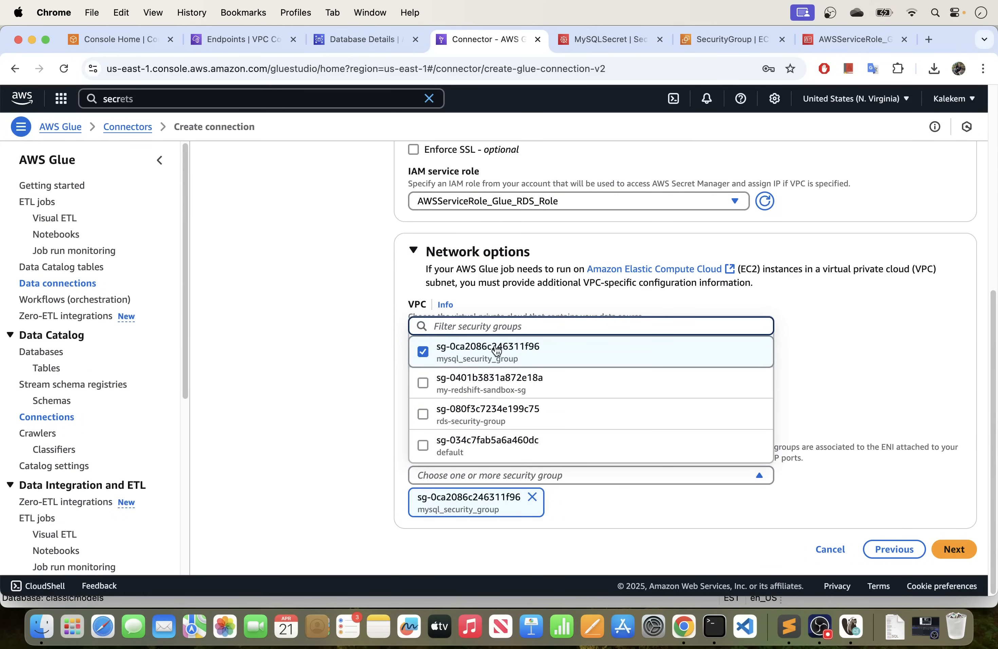
left_click(624, 524)
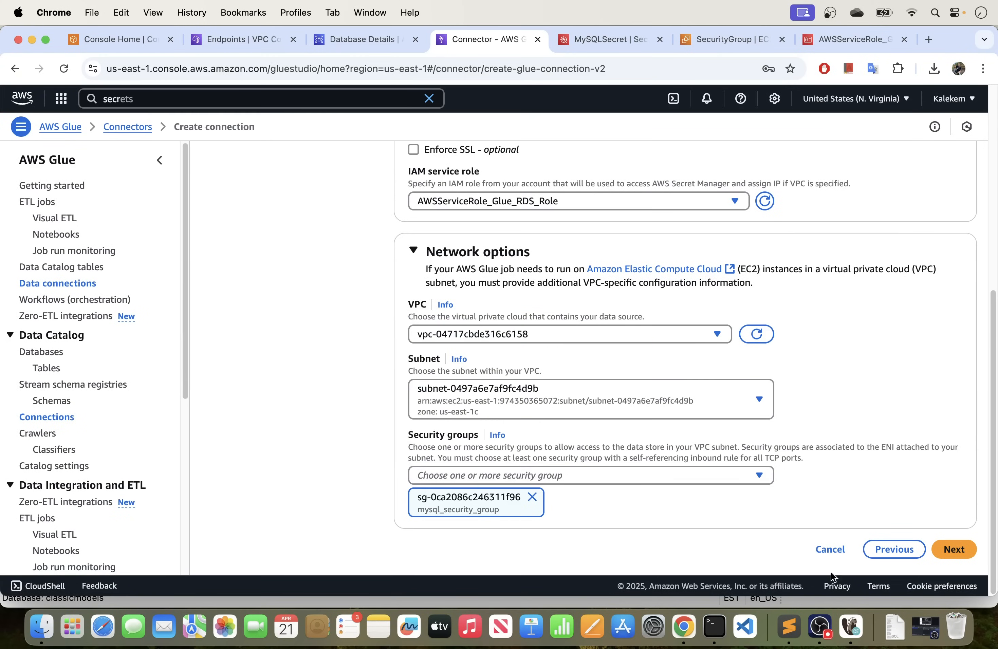
left_click(955, 551)
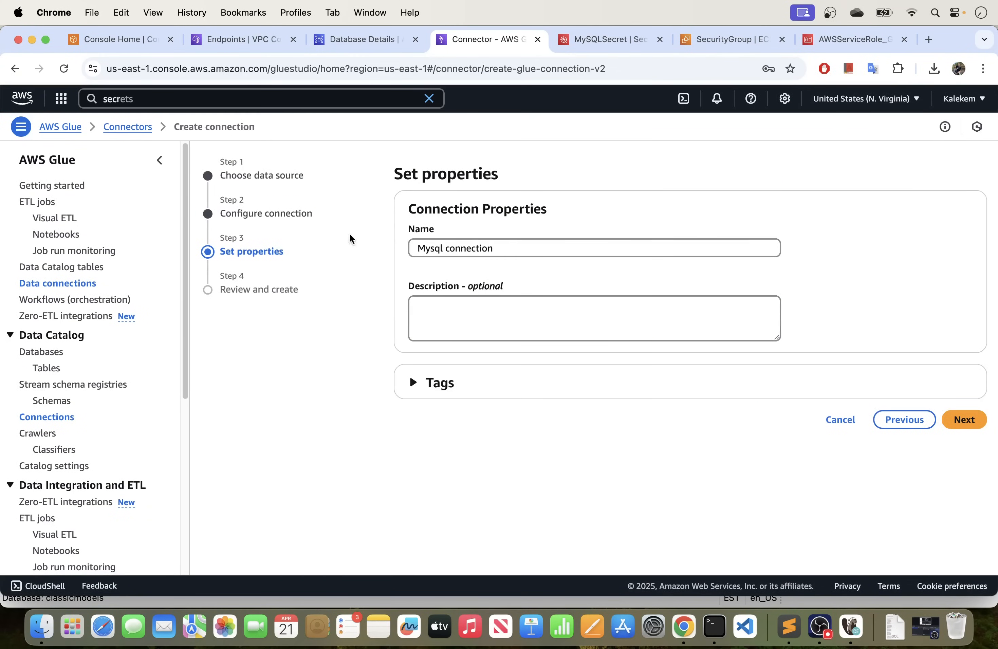
Keep the name Mysql connection, review the connection summary, and create the connection.
triple_click(518, 248)
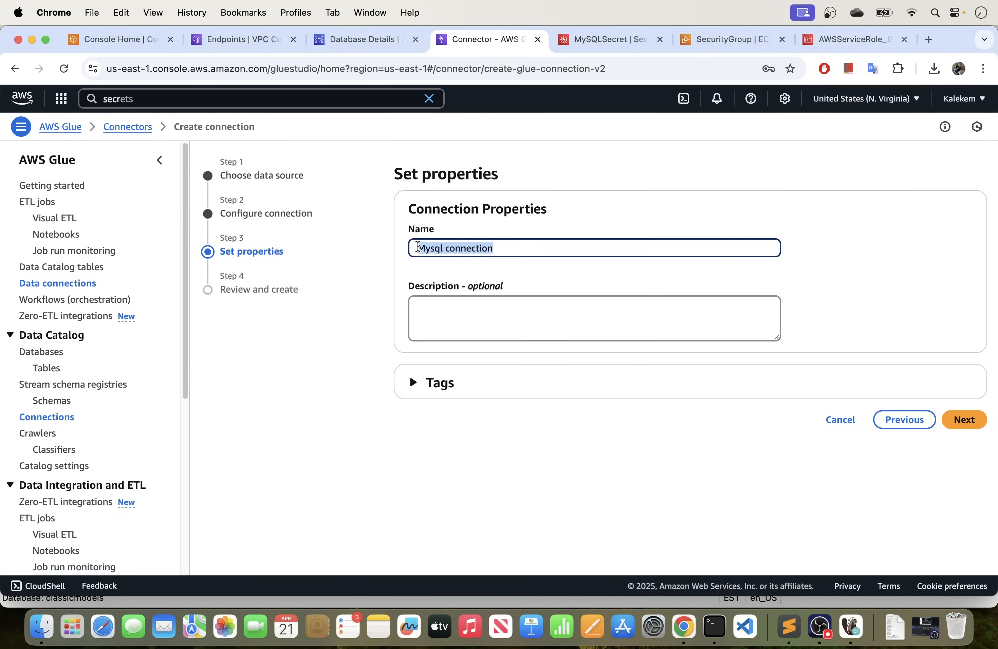
left_click(519, 248)
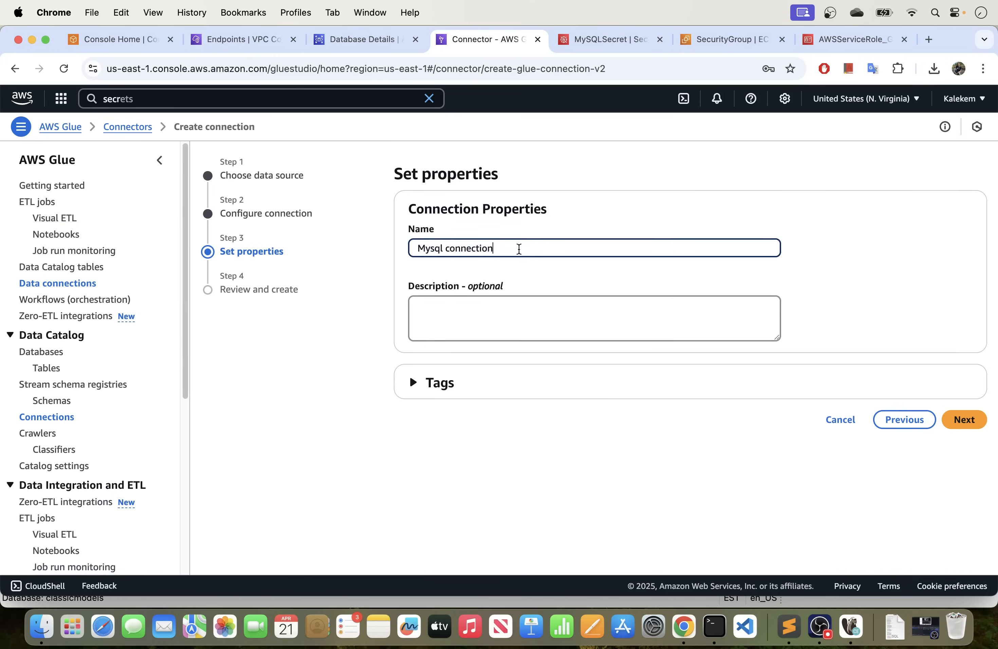
left_click(961, 419)
scroll(666, 383, "down", 5)
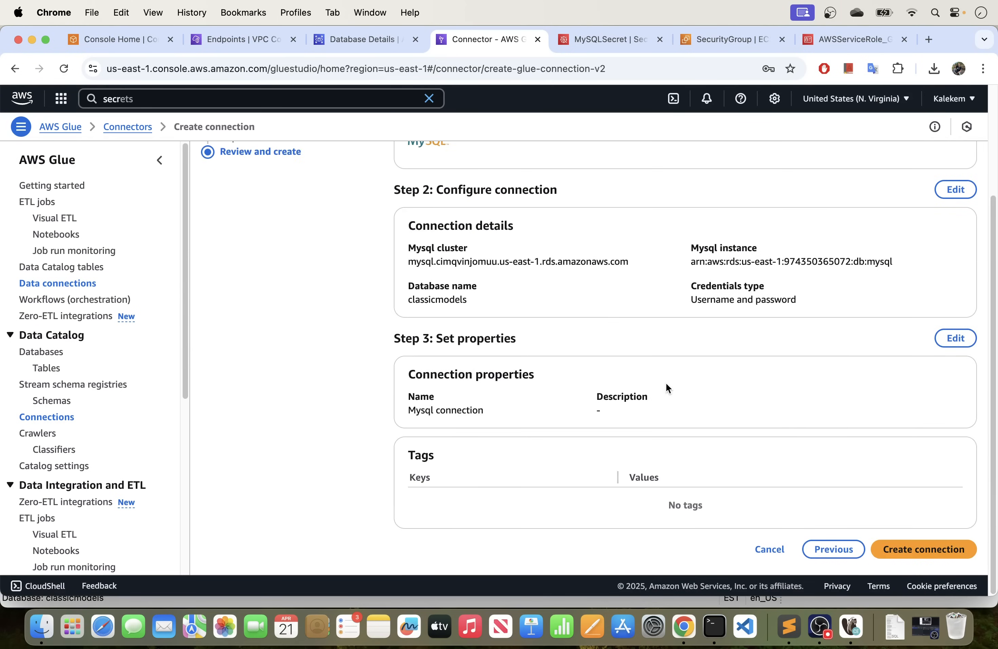
scroll(614, 384, "up", 5)
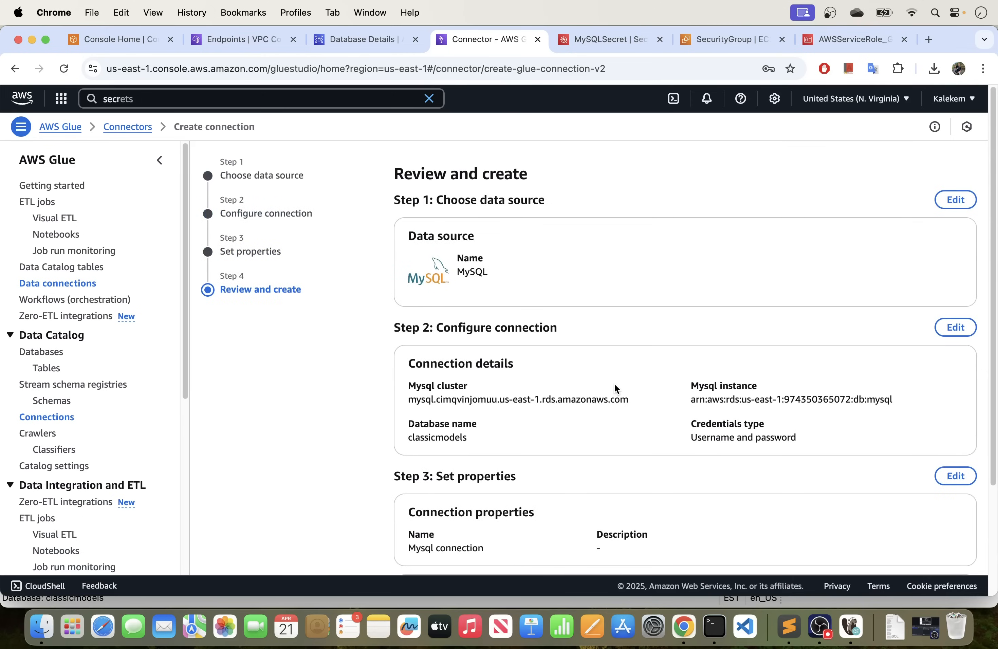
scroll(615, 384, "down", 4)
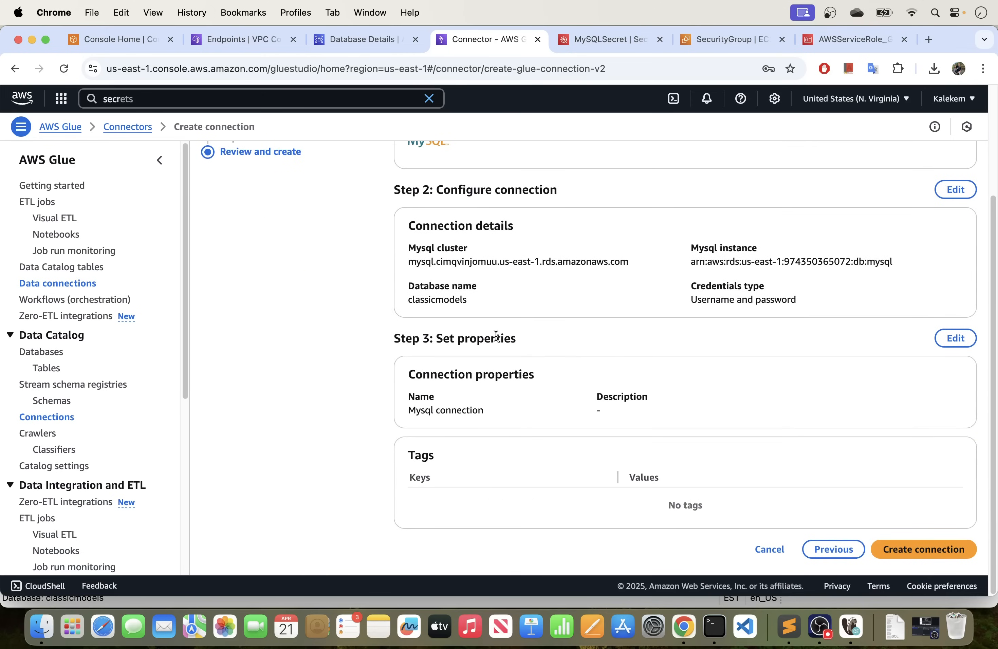
left_click(938, 555)
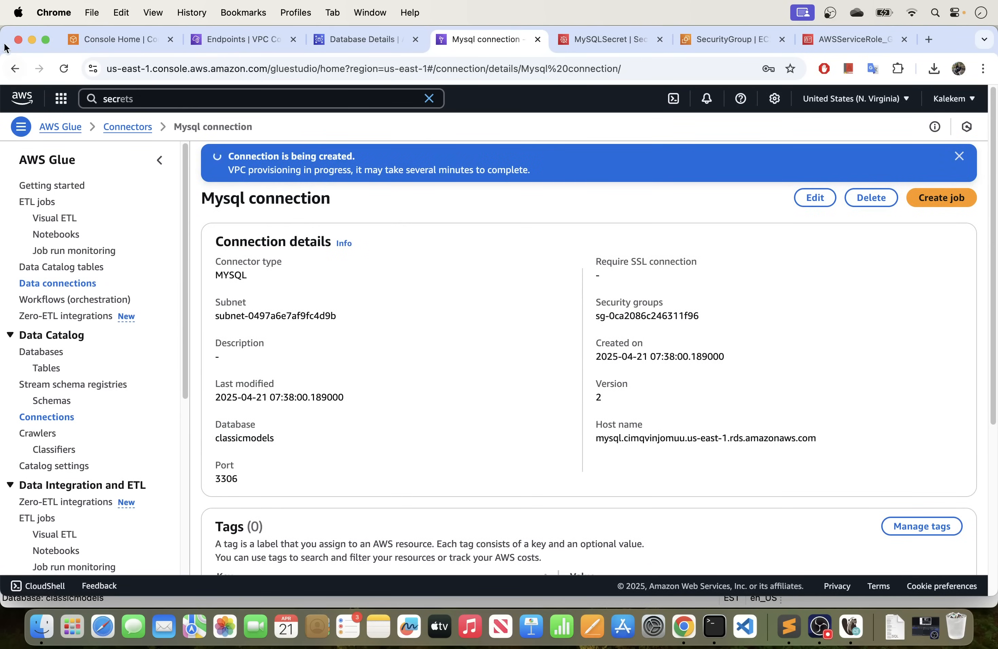
Make the browser full screen, look through the Mysql connection details page, and dismiss the status notification.
left_click(46, 39)
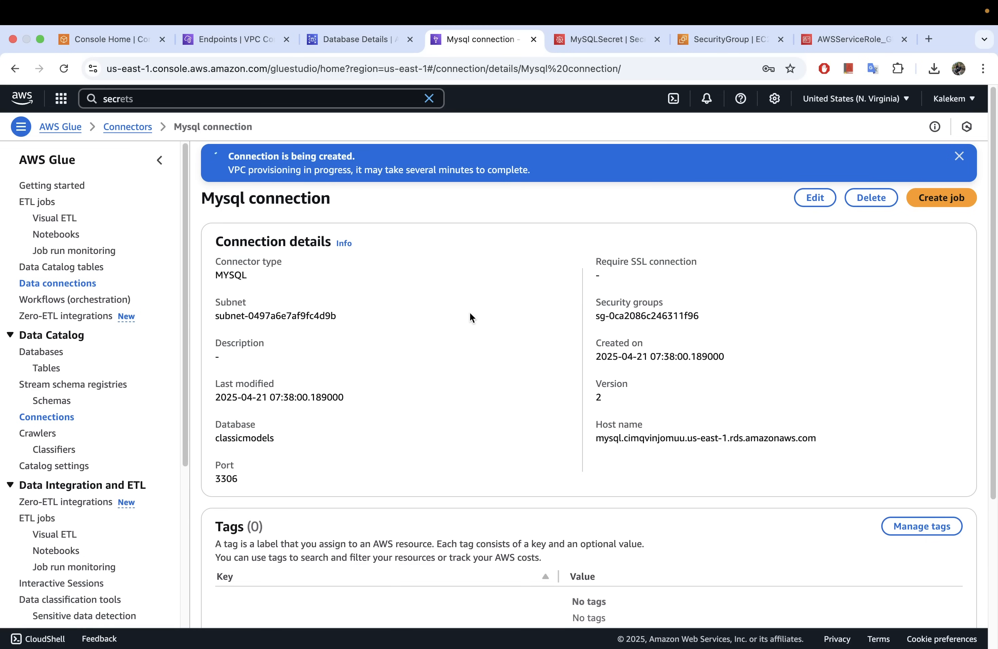
scroll(473, 314, "down", 3)
scroll(473, 313, "up", 3)
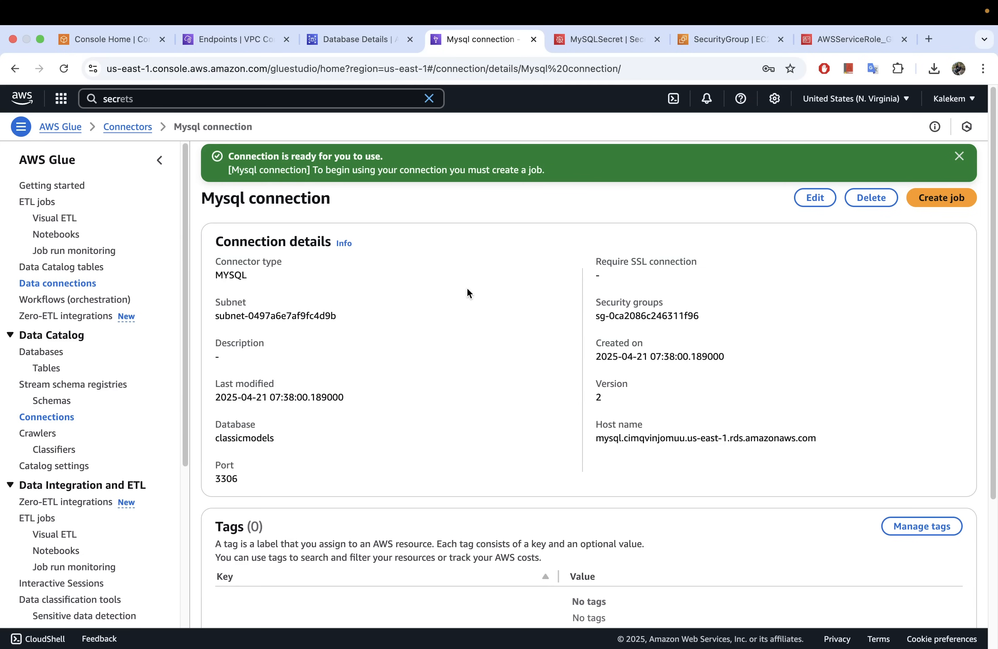
left_click(960, 157)
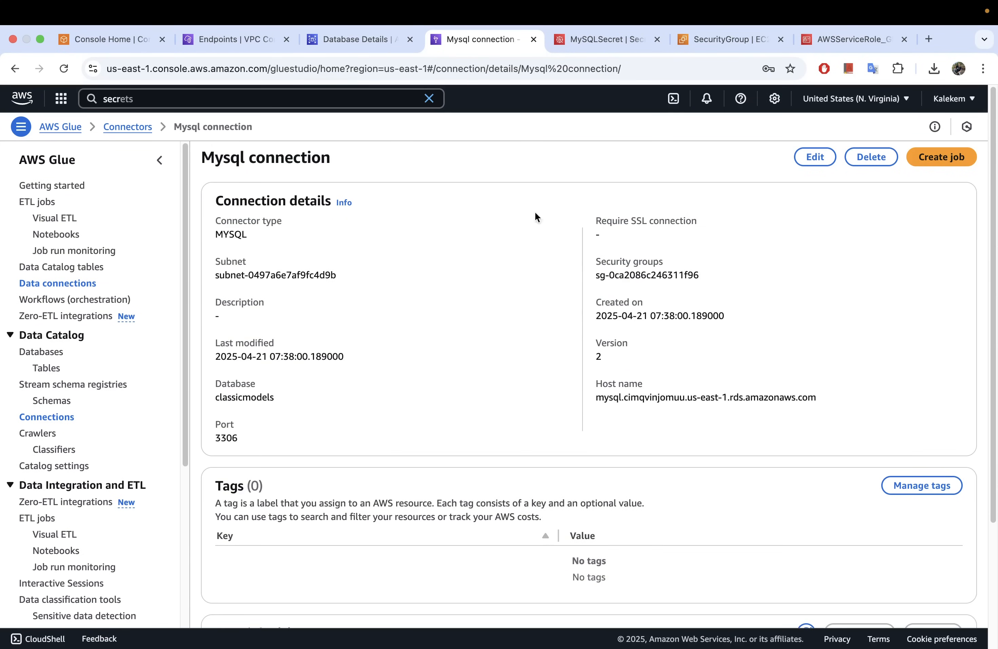
scroll(398, 321, "down", 5)
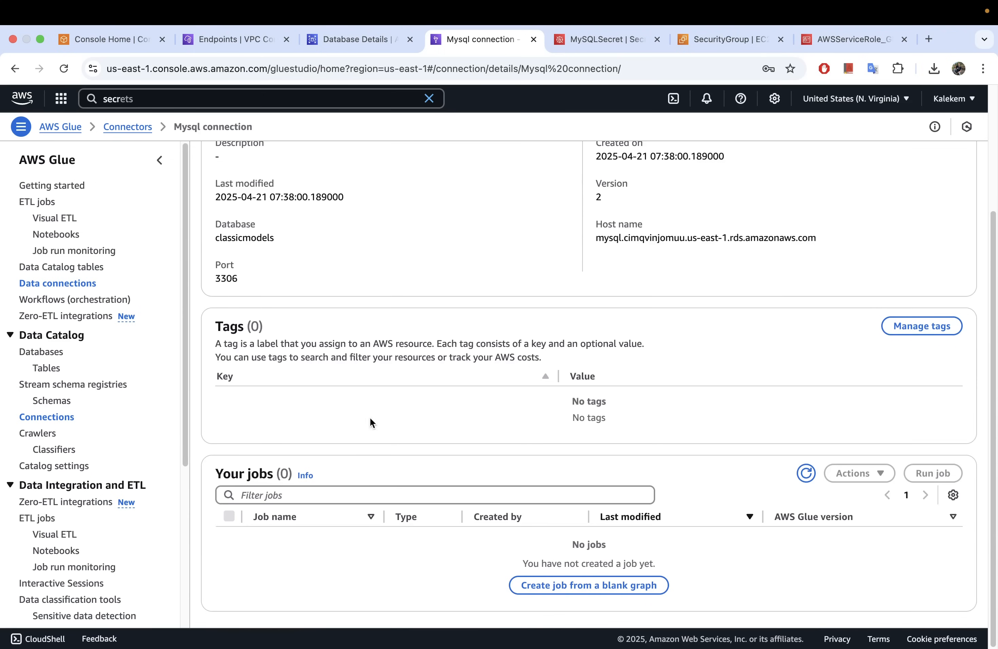
Test Mysql connection from the Glue connections list and close the test result.
left_click(51, 419)
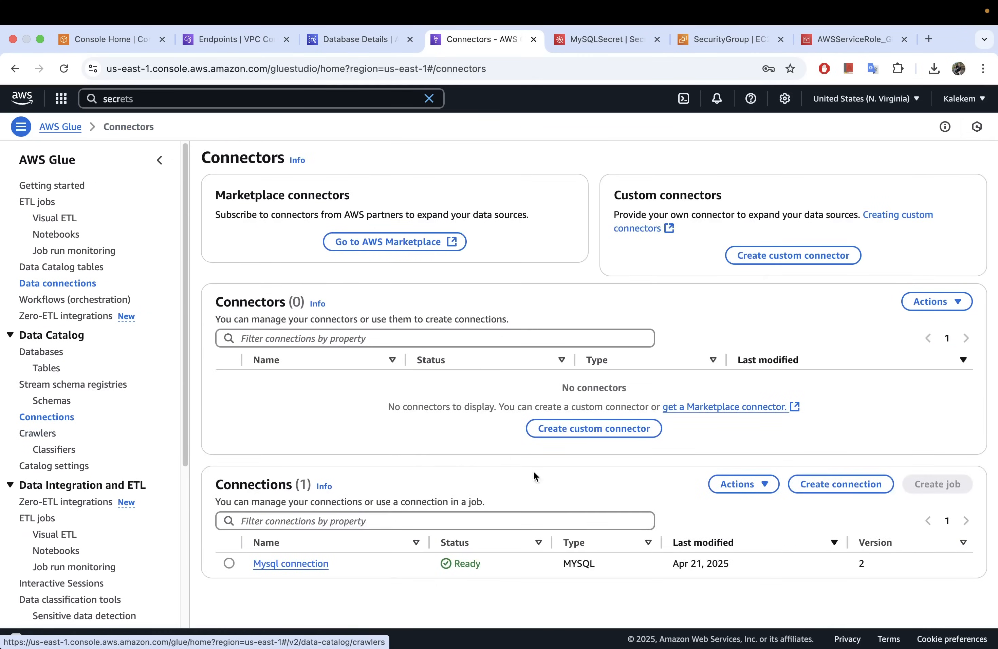
left_click(229, 564)
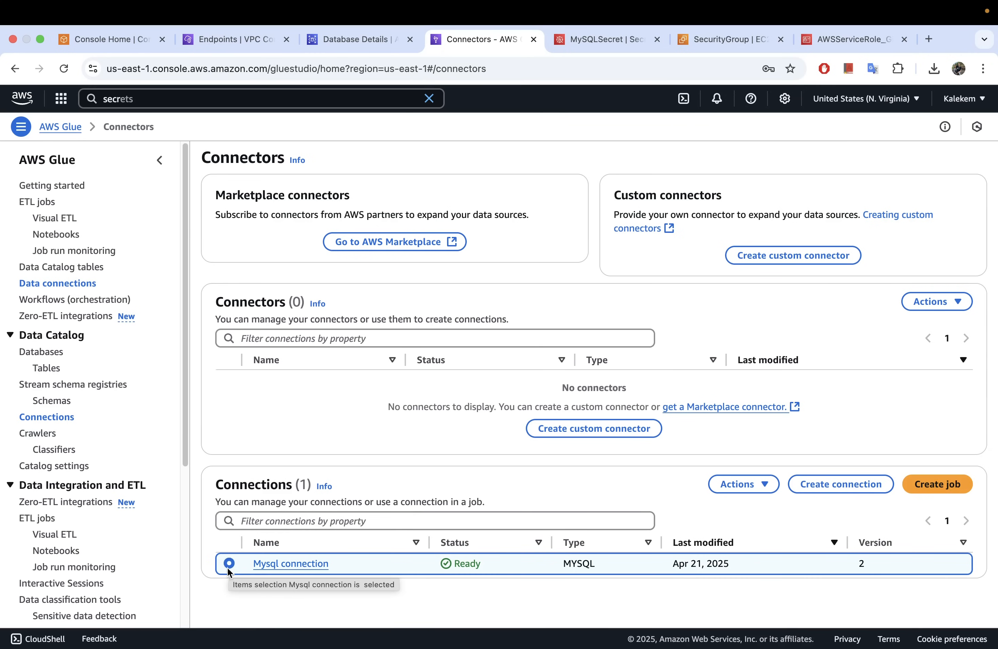
left_click(764, 486)
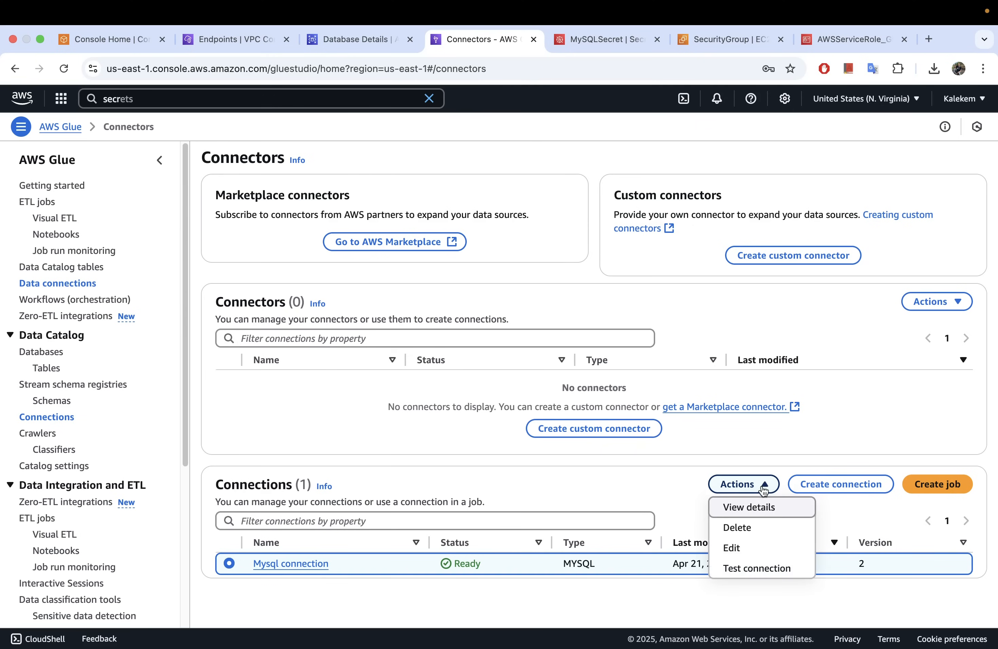
left_click(759, 573)
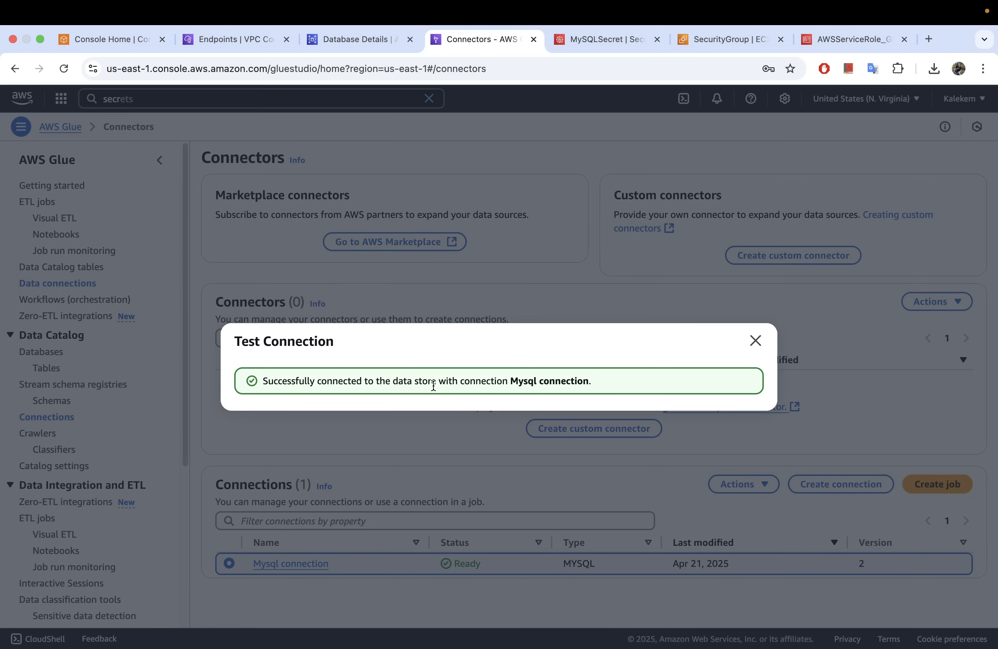
left_click(755, 341)
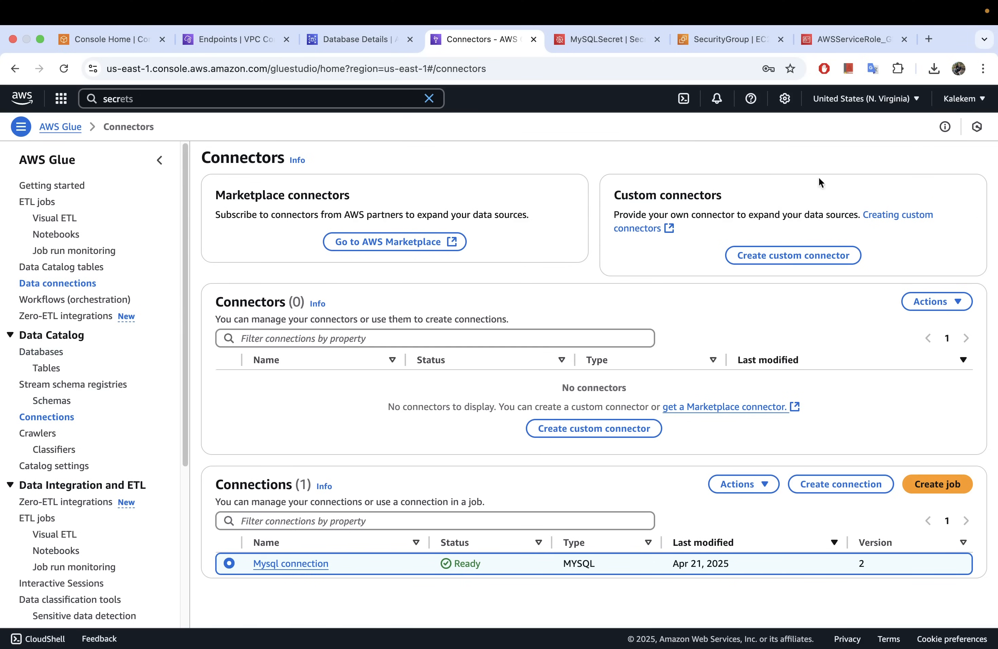
Start a new blank visual ETL job in Glue Studio and show its generated script.
left_click(29, 205)
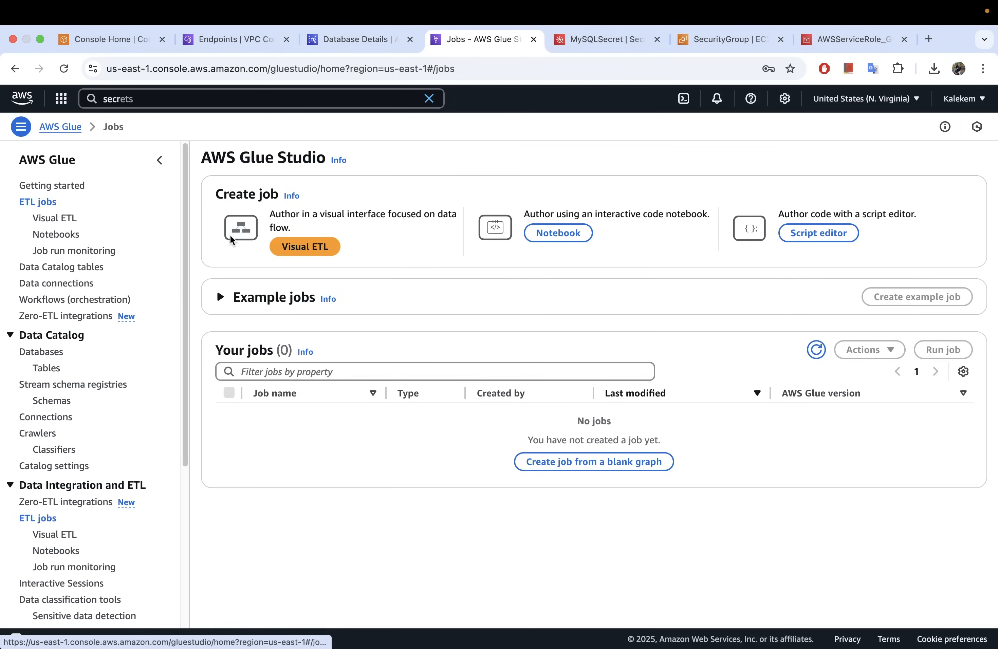
left_click(304, 245)
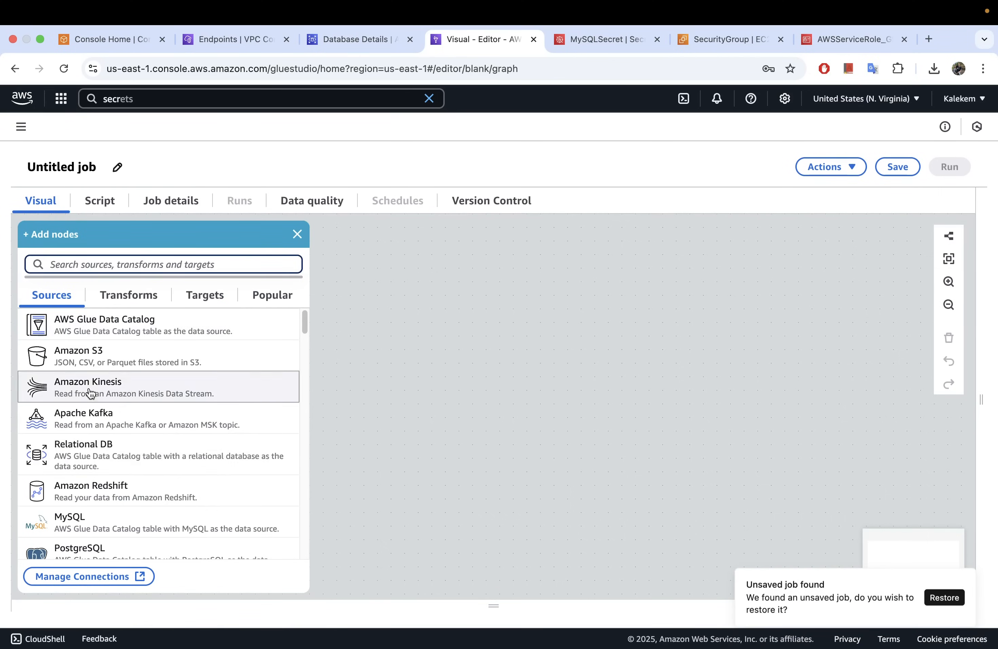
left_click(100, 202)
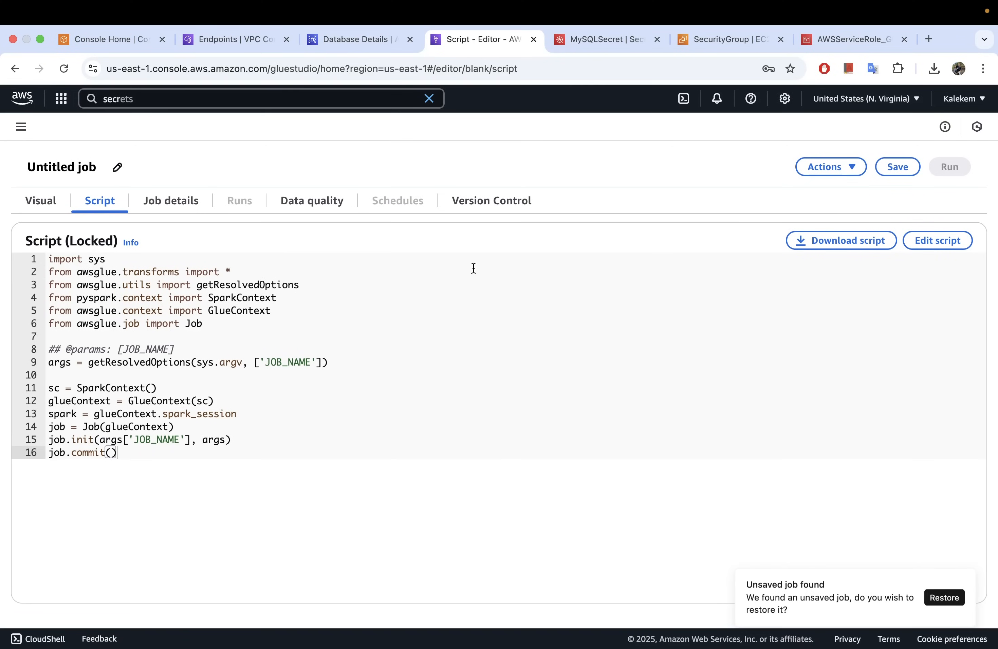
Unlock the job script for editing, add a line of throwaway text at its end, and erase that text.
left_click(948, 248)
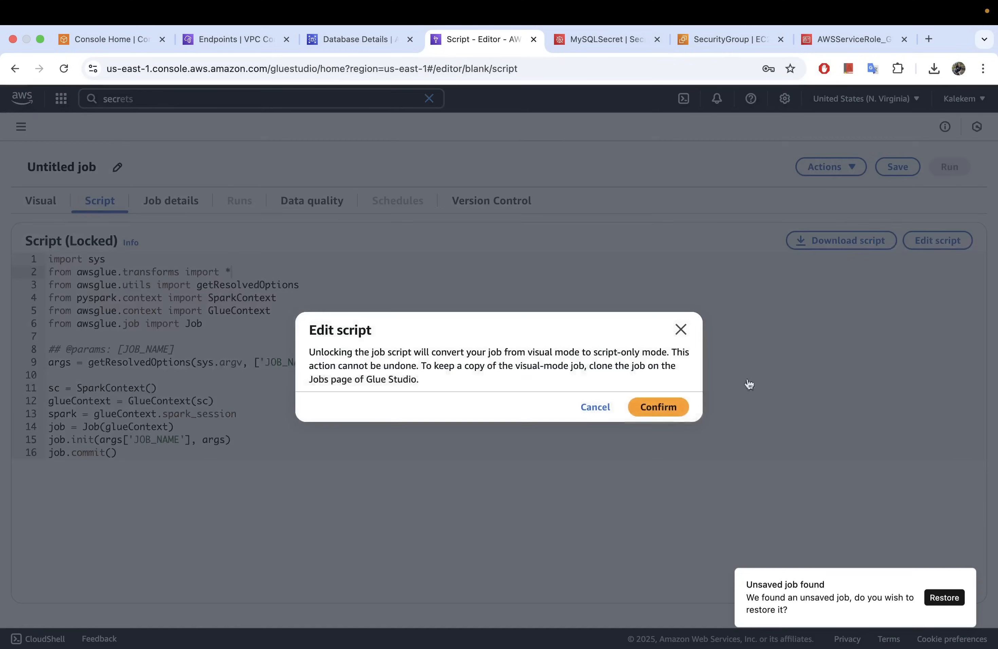
left_click(669, 409)
type("ldakjdhbasdjhbasdjba")
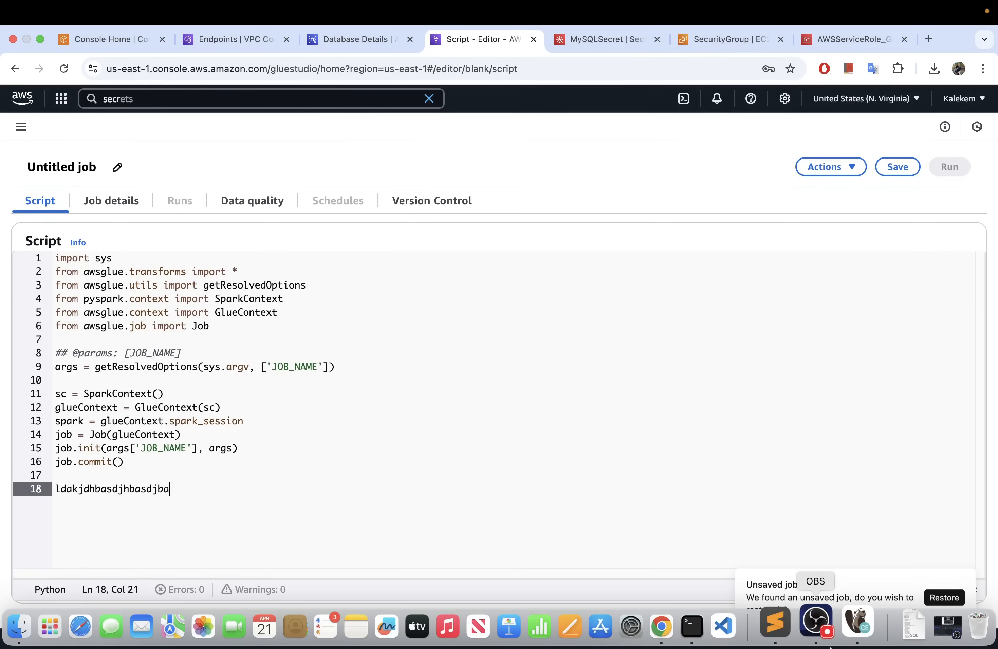
key("BackSpace")
key("BackSpace")
key("BackSpace")
key("BackSpace")
key("BackSpace")
key("BackSpace")
key("BackSpace")
key("BackSpace")
key("BackSpace")
key("BackSpace")
key("BackSpace")
key("BackSpace")
key("BackSpace")
key("BackSpace")
key("BackSpace")
key("BackSpace")
key("BackSpace")
key("BackSpace")
key("BackSpace")
key("BackSpace")
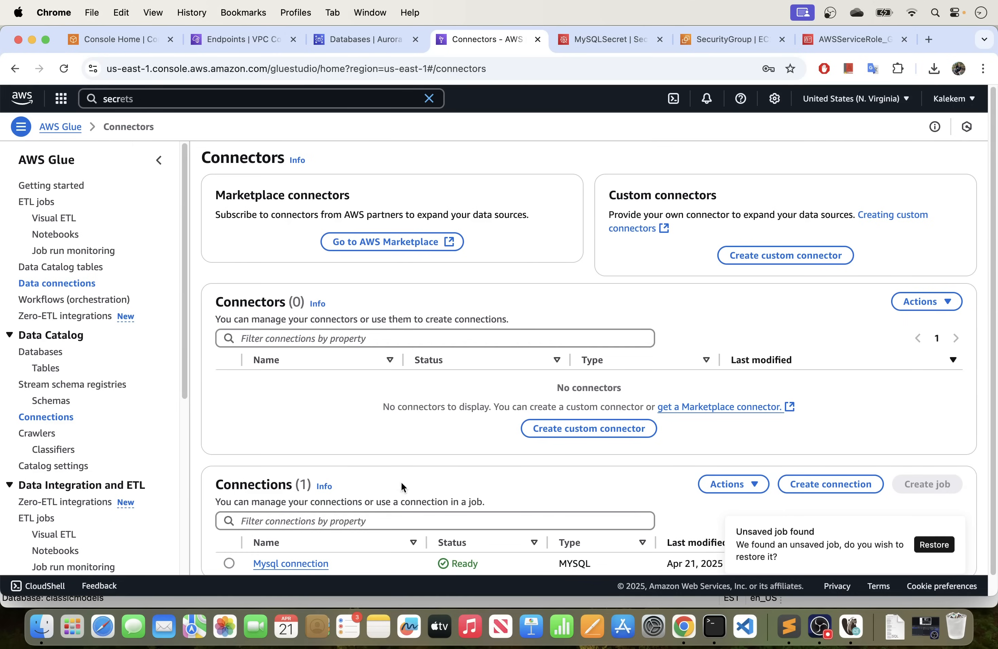
Check the mysql instance in the RDS databases list and look up the classicmodels database under the RDS MySQL connection in DBeaver.
left_click(349, 49)
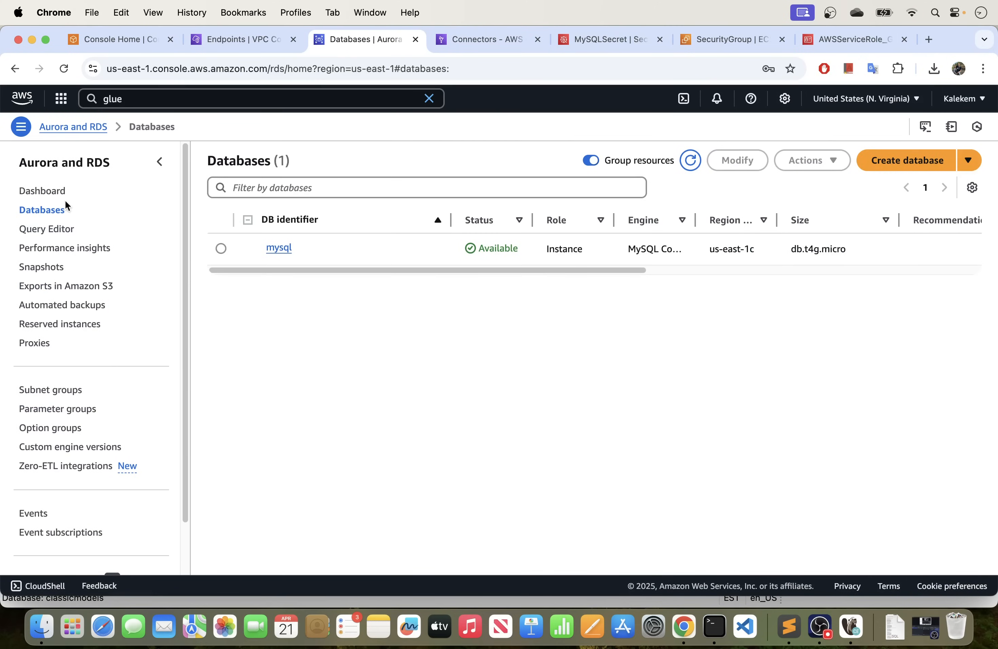
left_click(856, 617)
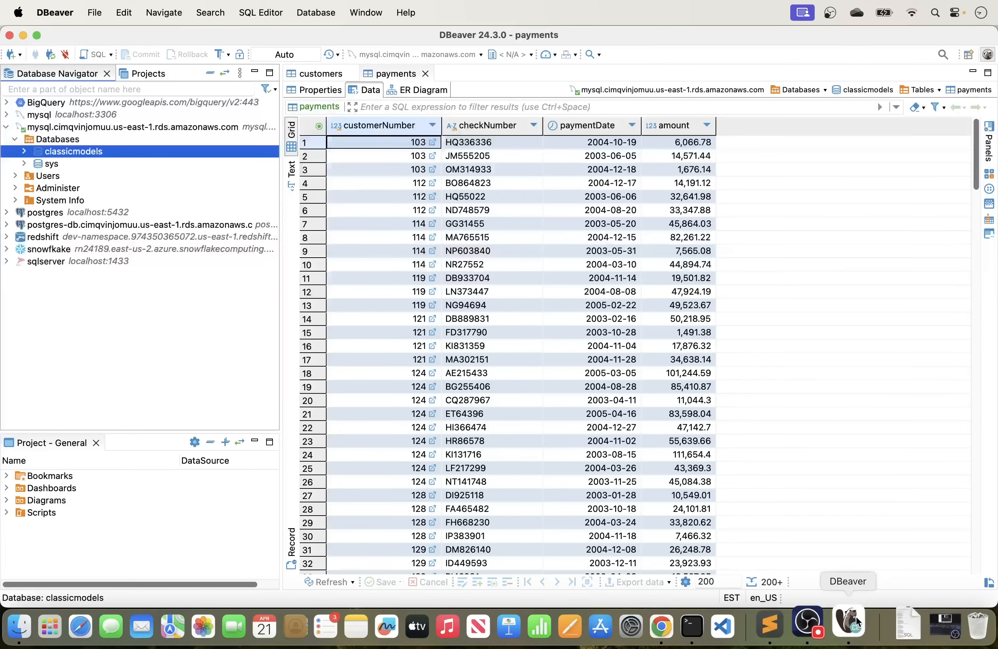
left_click(6, 128)
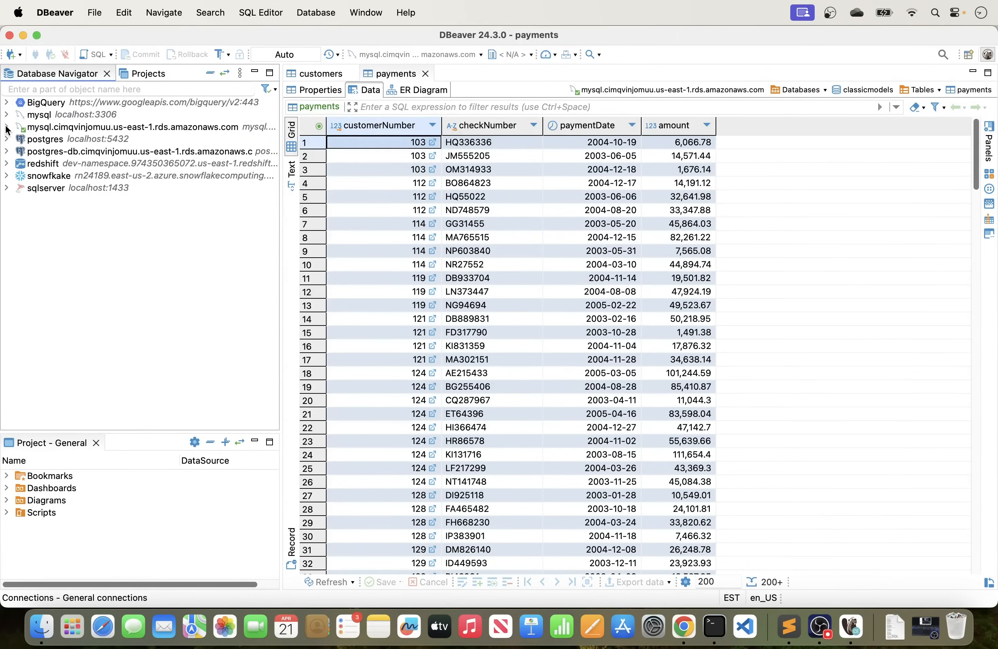
left_click(7, 127)
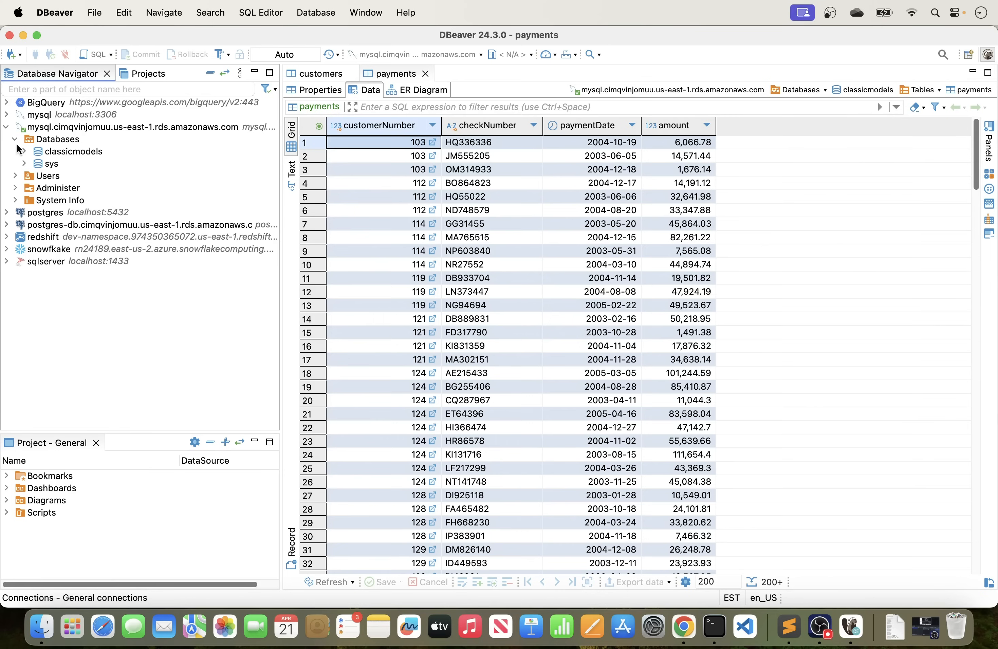
left_click(74, 152)
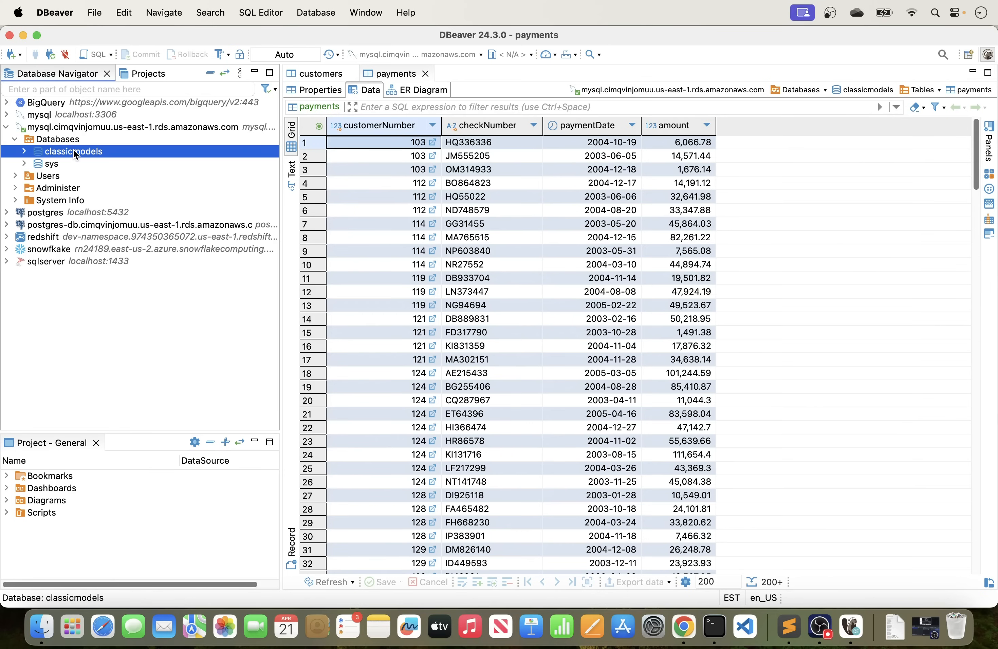
Switch to Chrome and review the permissions policies attached to the IAM role AWSServiceRole_Glue_RDS_Role.
left_click(684, 627)
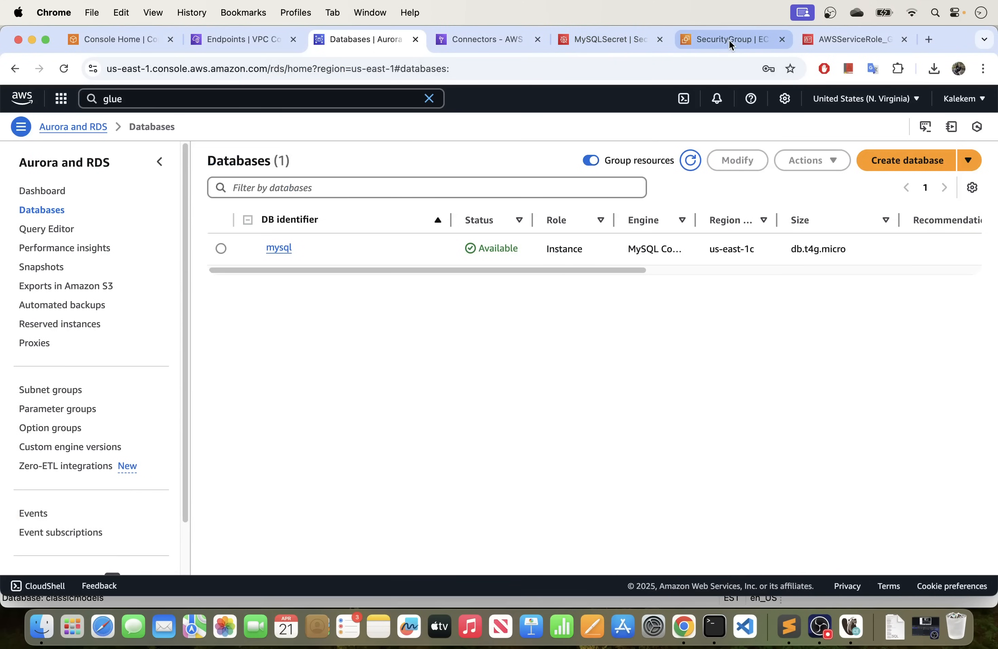
left_click(836, 47)
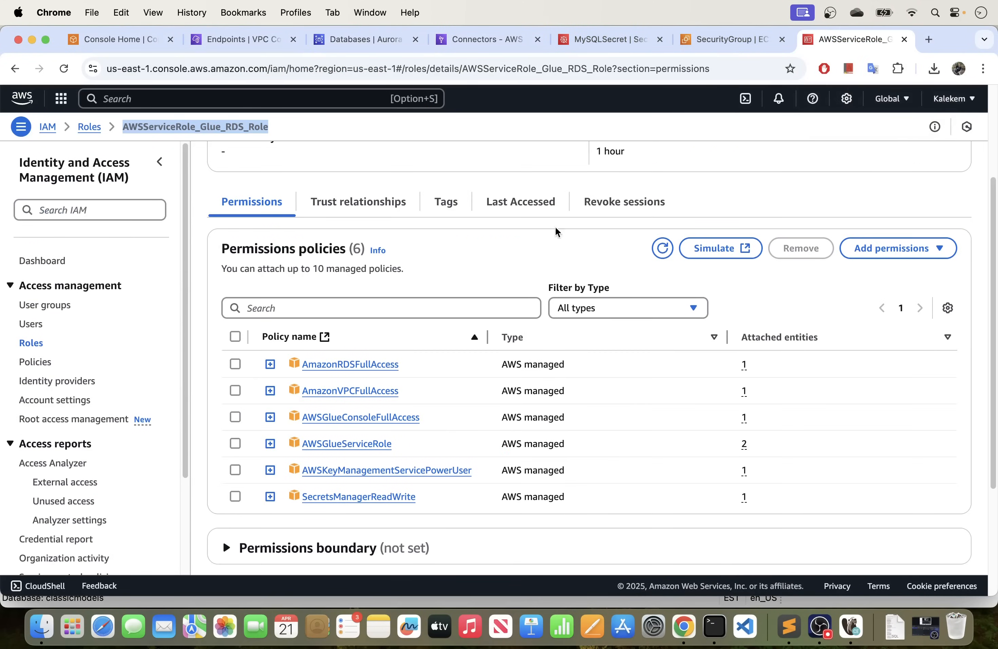
left_click(449, 248)
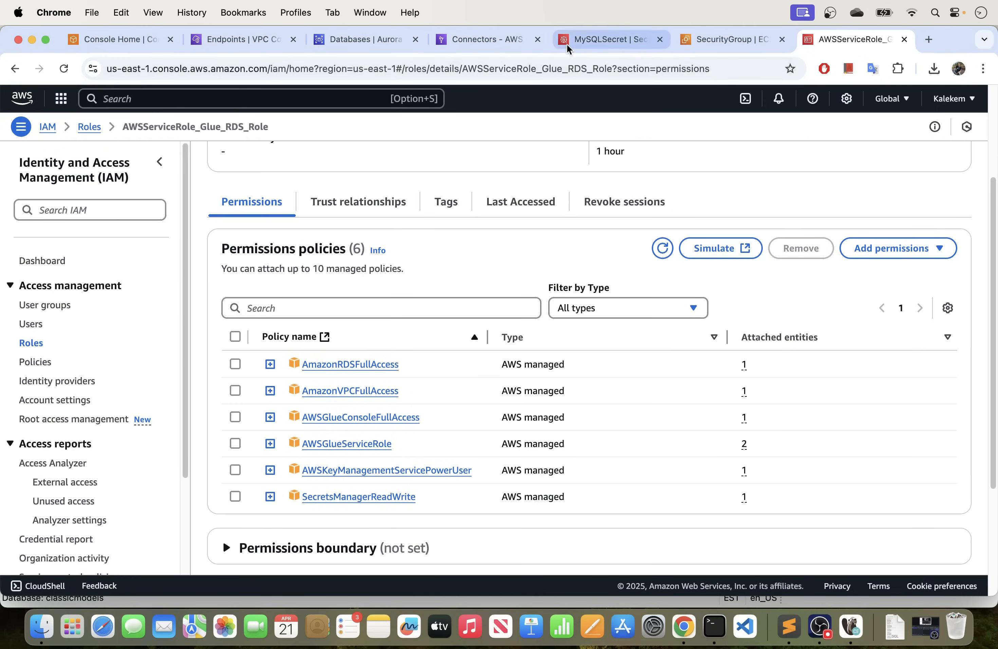
Refresh the VPC endpoints list to check their status and examine the inbound rules of mysql_security_group.
left_click(228, 42)
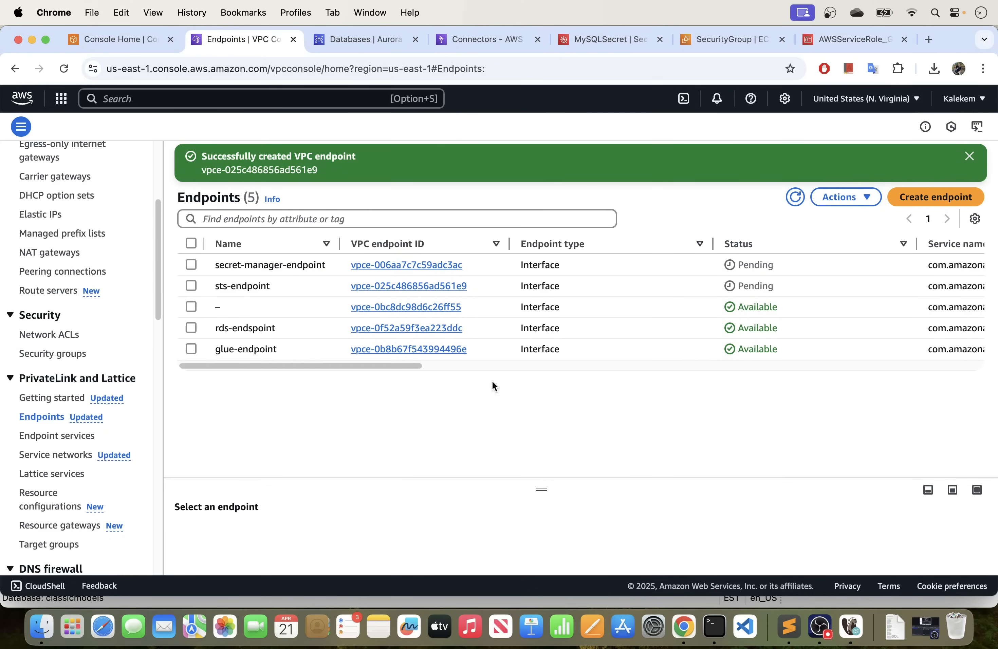
left_click(801, 199)
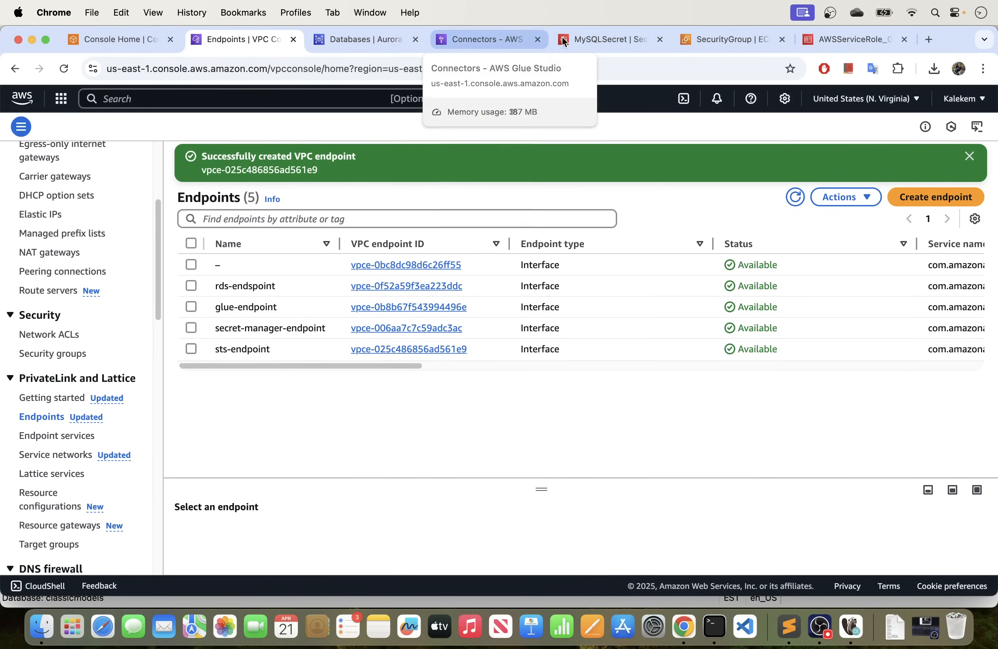
left_click(723, 39)
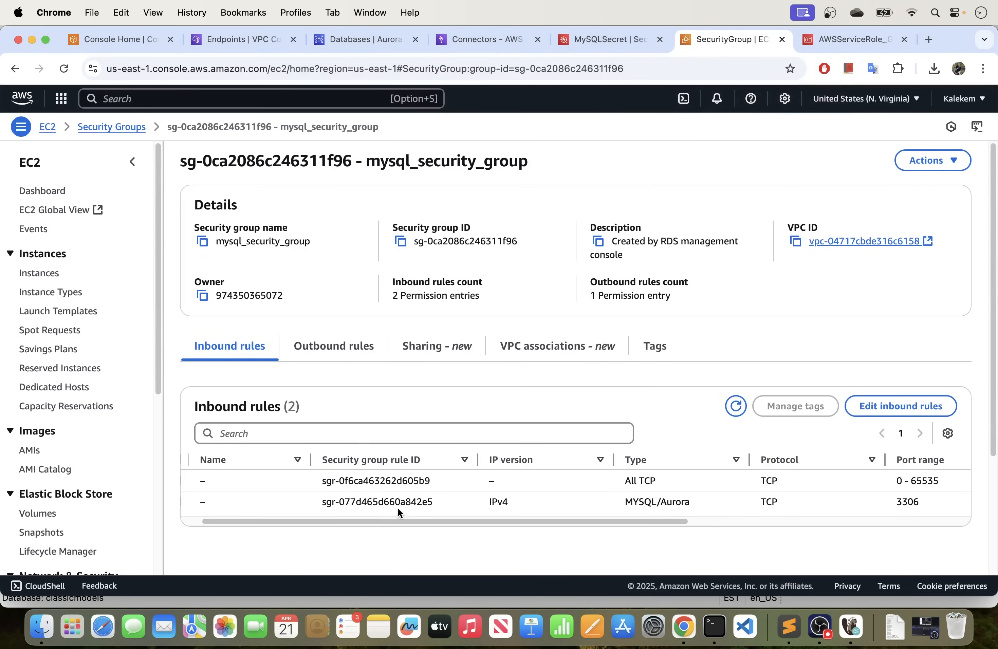
left_click_drag(393, 520, 702, 509)
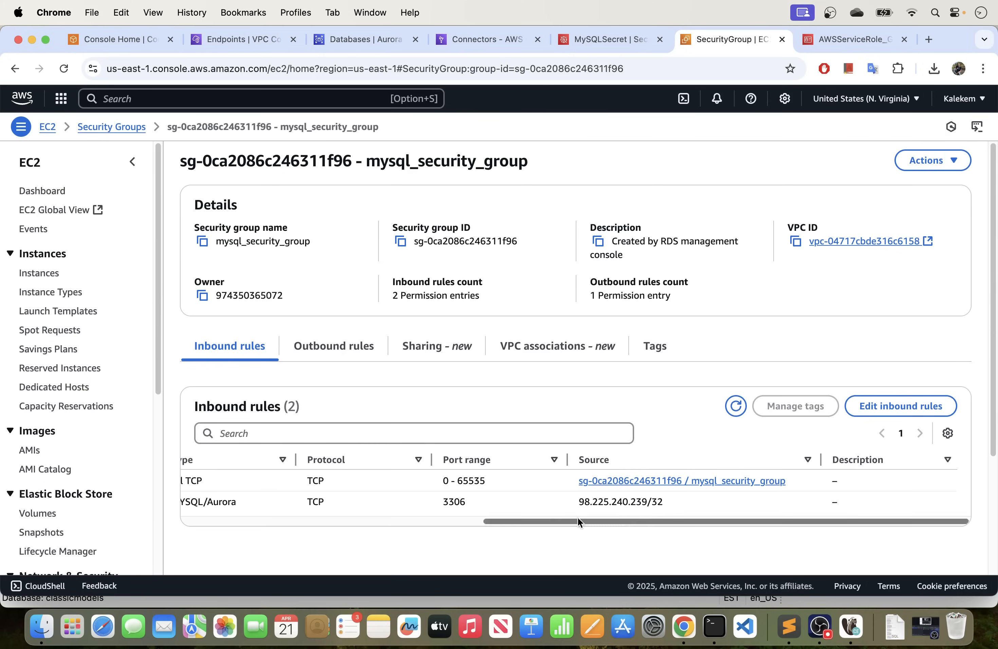
left_click_drag(586, 523, 238, 516)
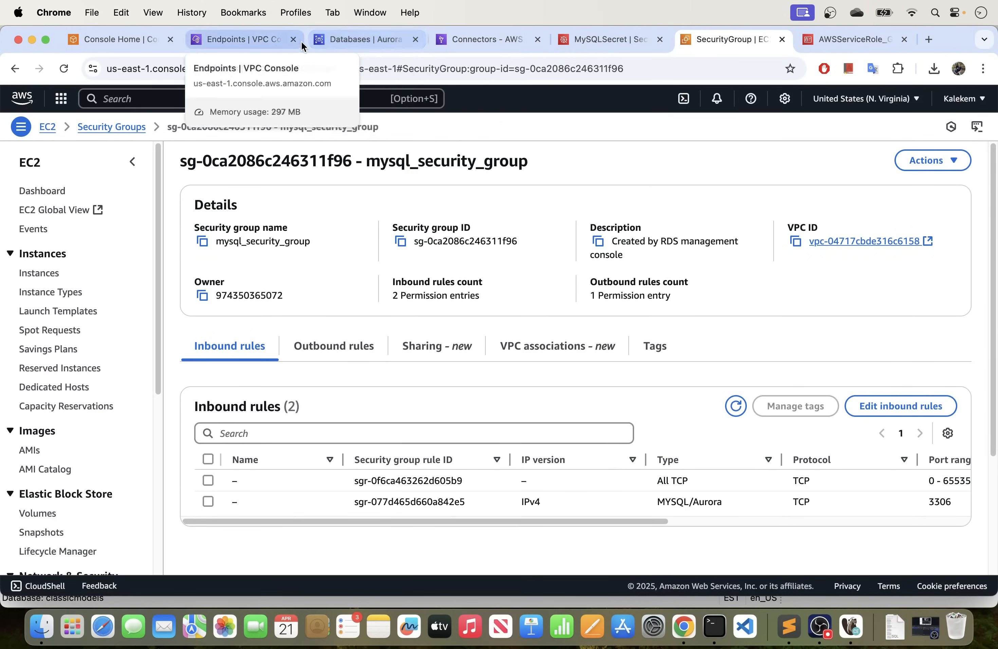
Retest Mysql connection on the Glue Connectors page, close the result, and return to the RDS databases list.
left_click(466, 40)
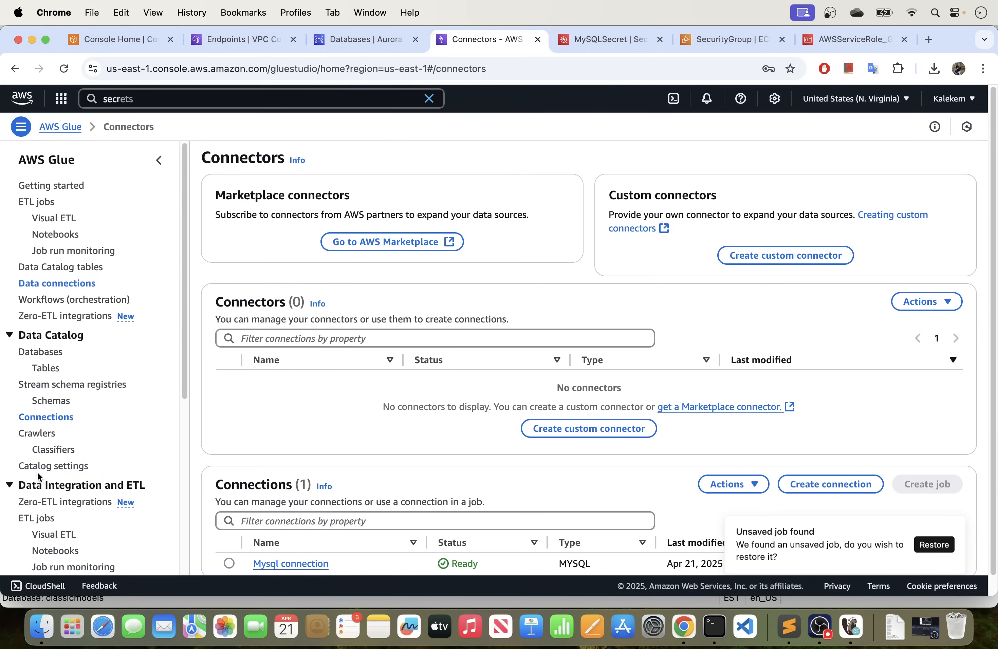
scroll(353, 422, "down", 1)
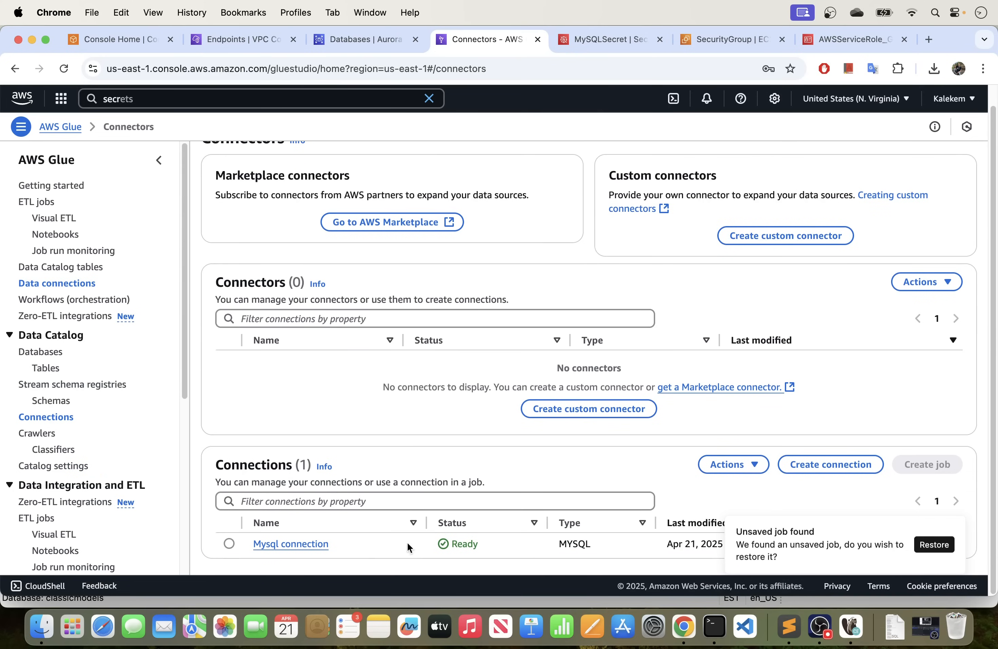
left_click(230, 544)
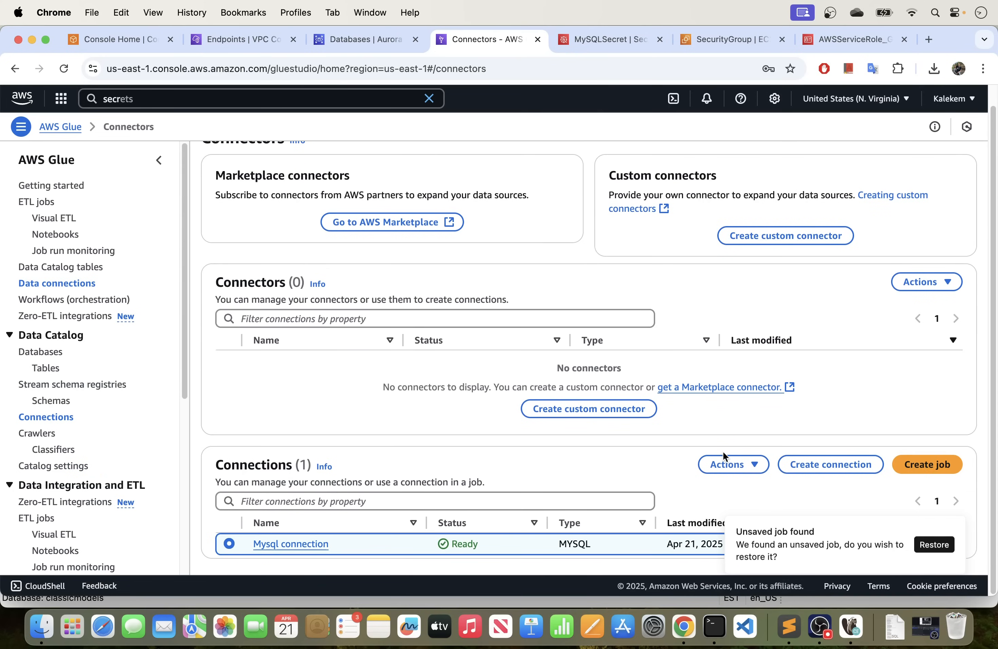
left_click(729, 464)
left_click(734, 442)
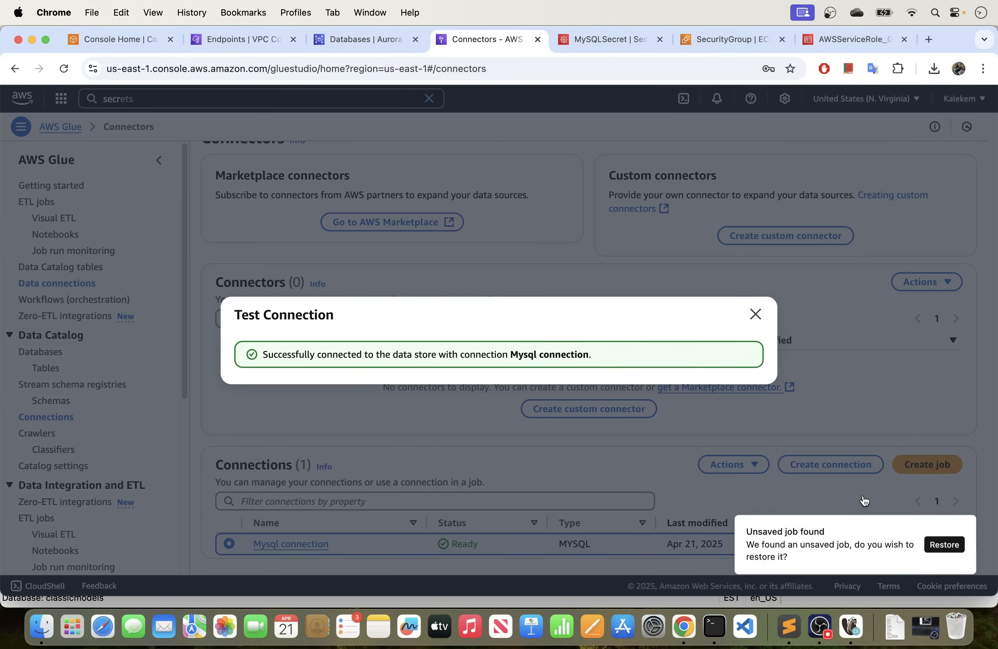
left_click(755, 314)
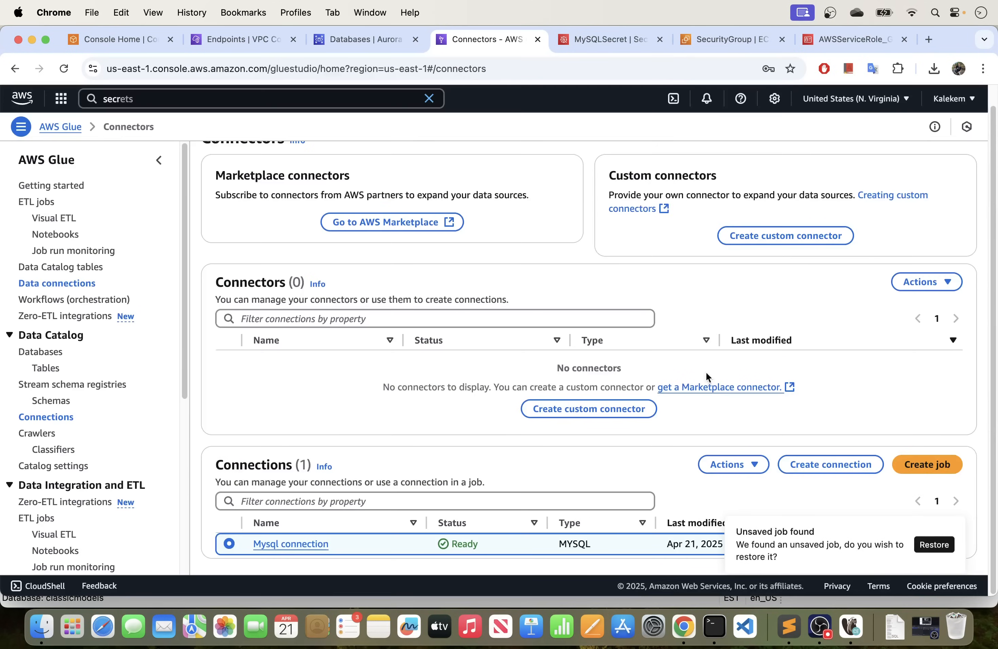
left_click(347, 37)
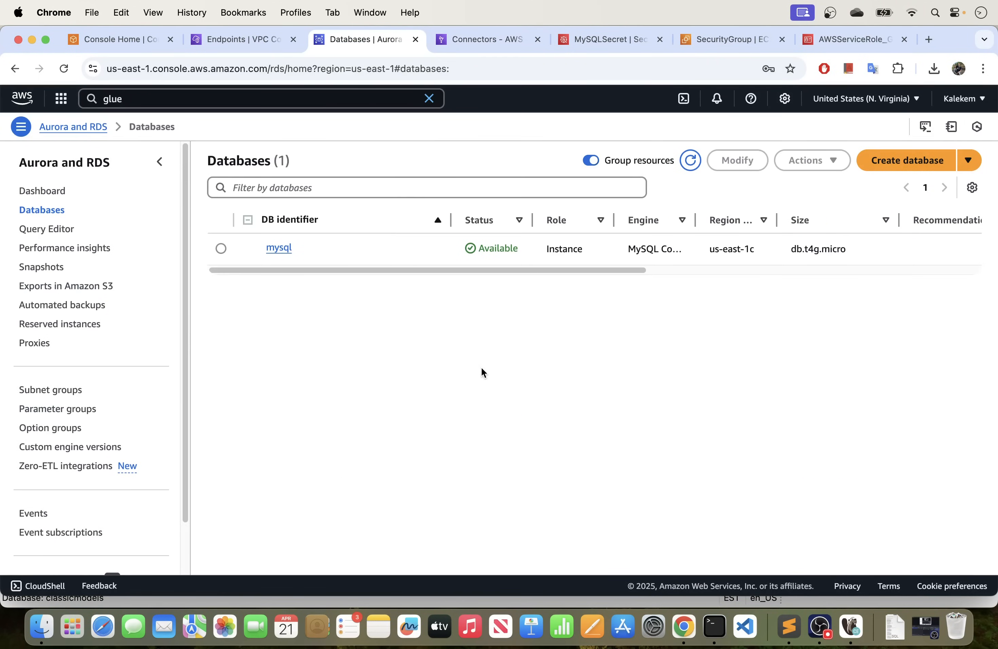